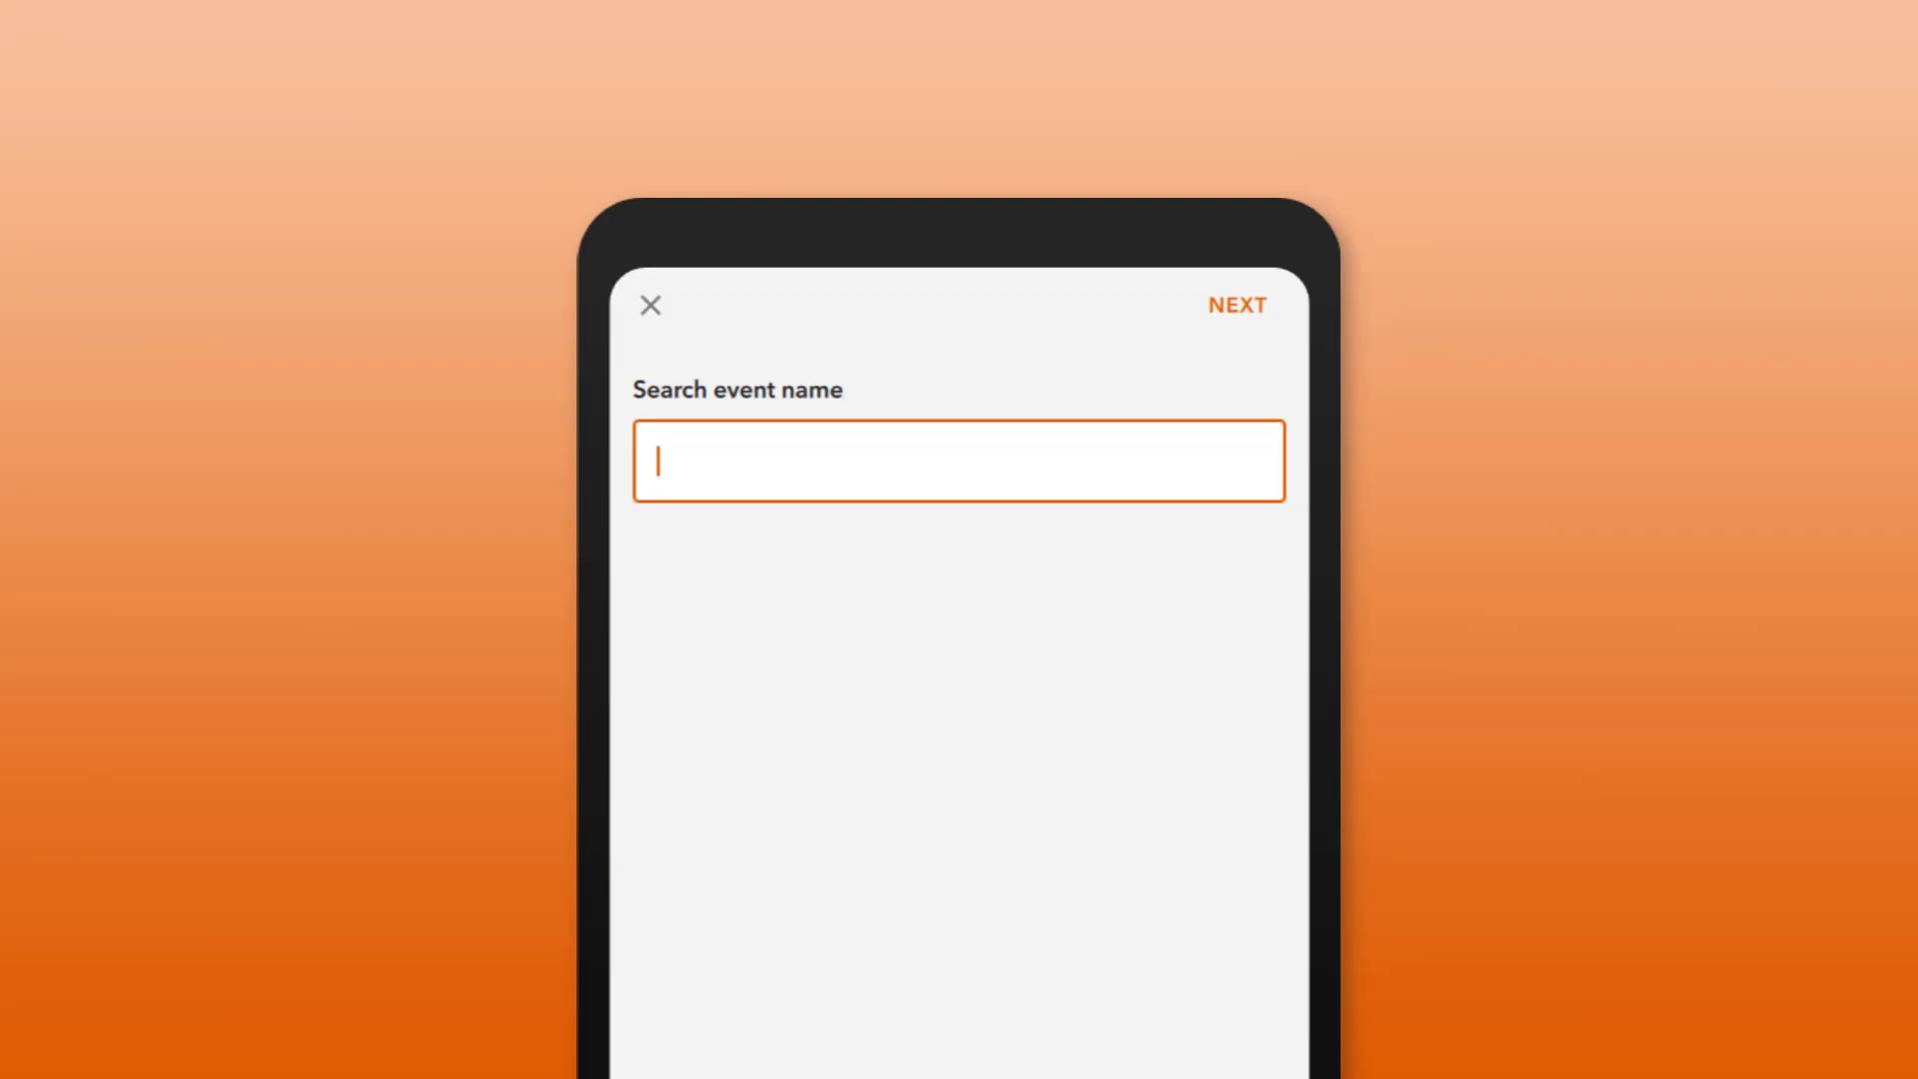
# Step: Enter the search event name Redlands December 2021 and then the operator's name
pyautogui.write('Redlands December')
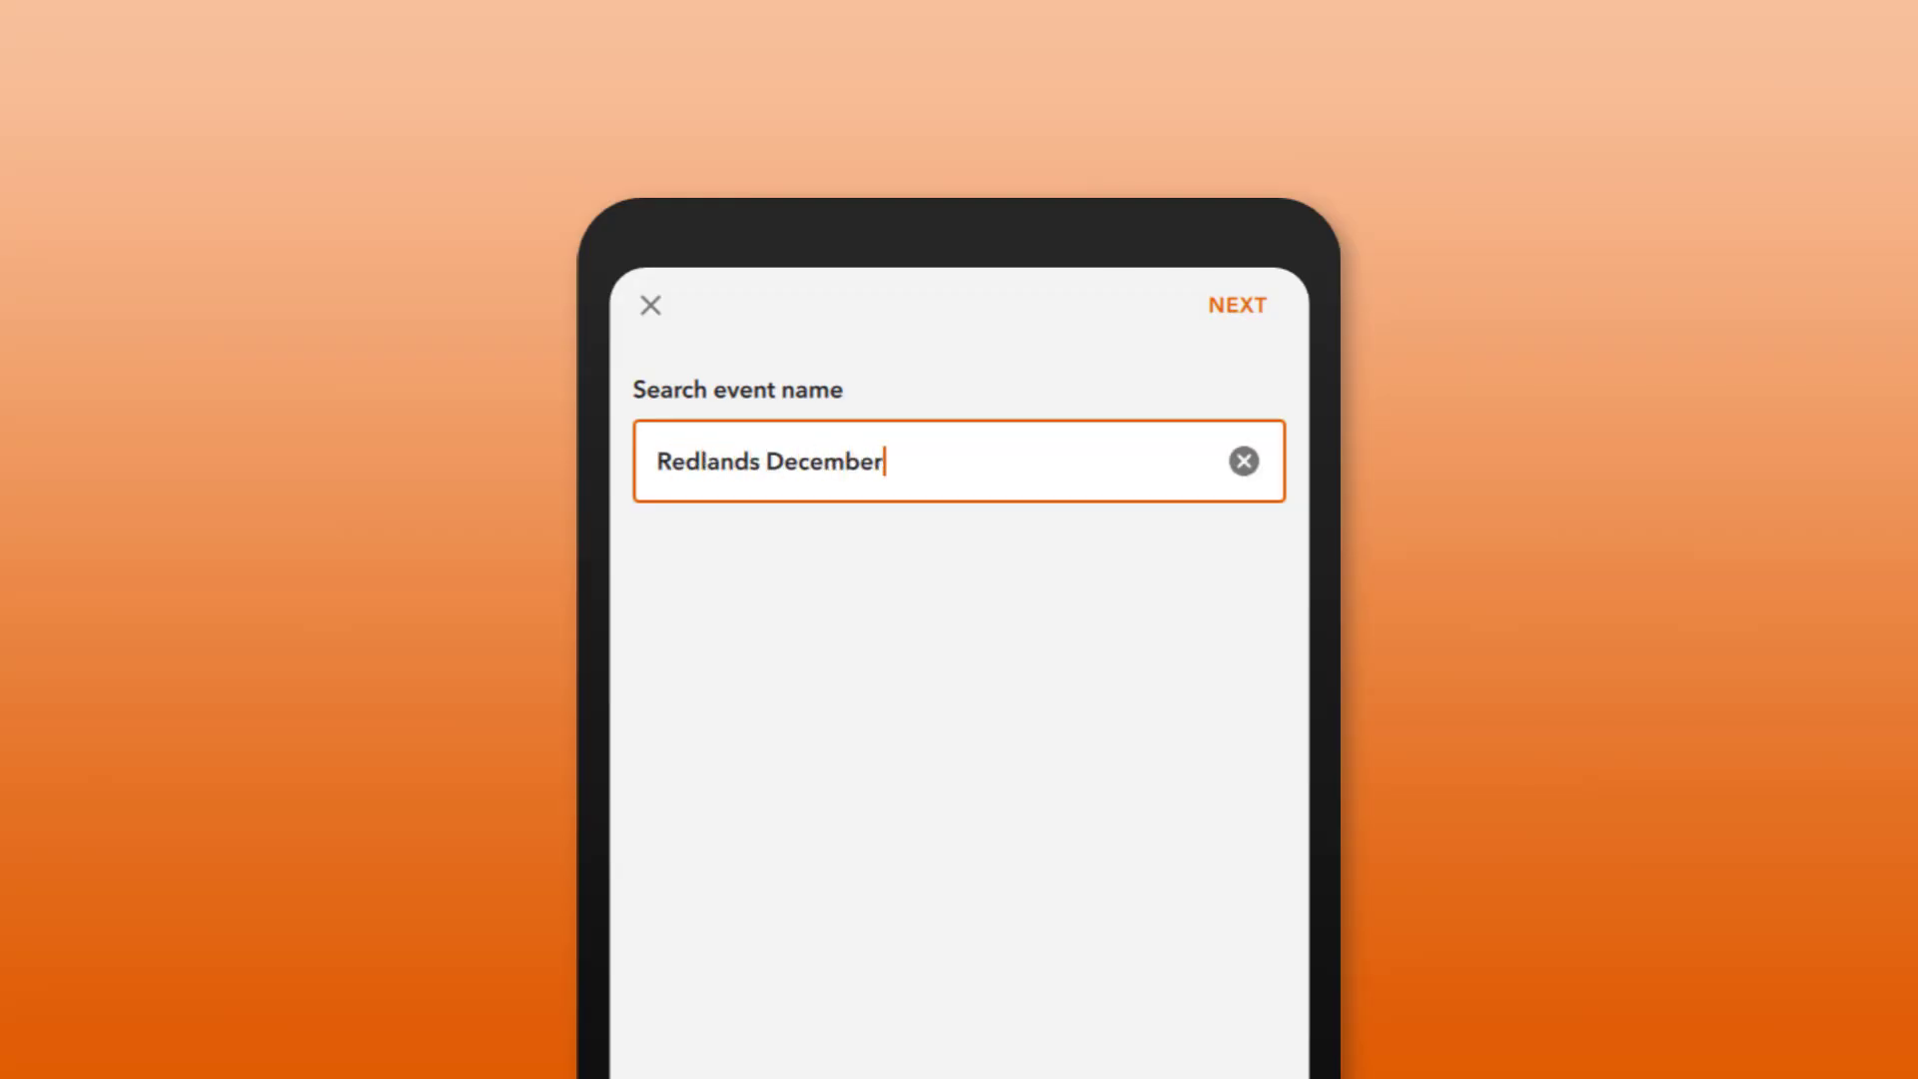
pyautogui.write(' 2021')
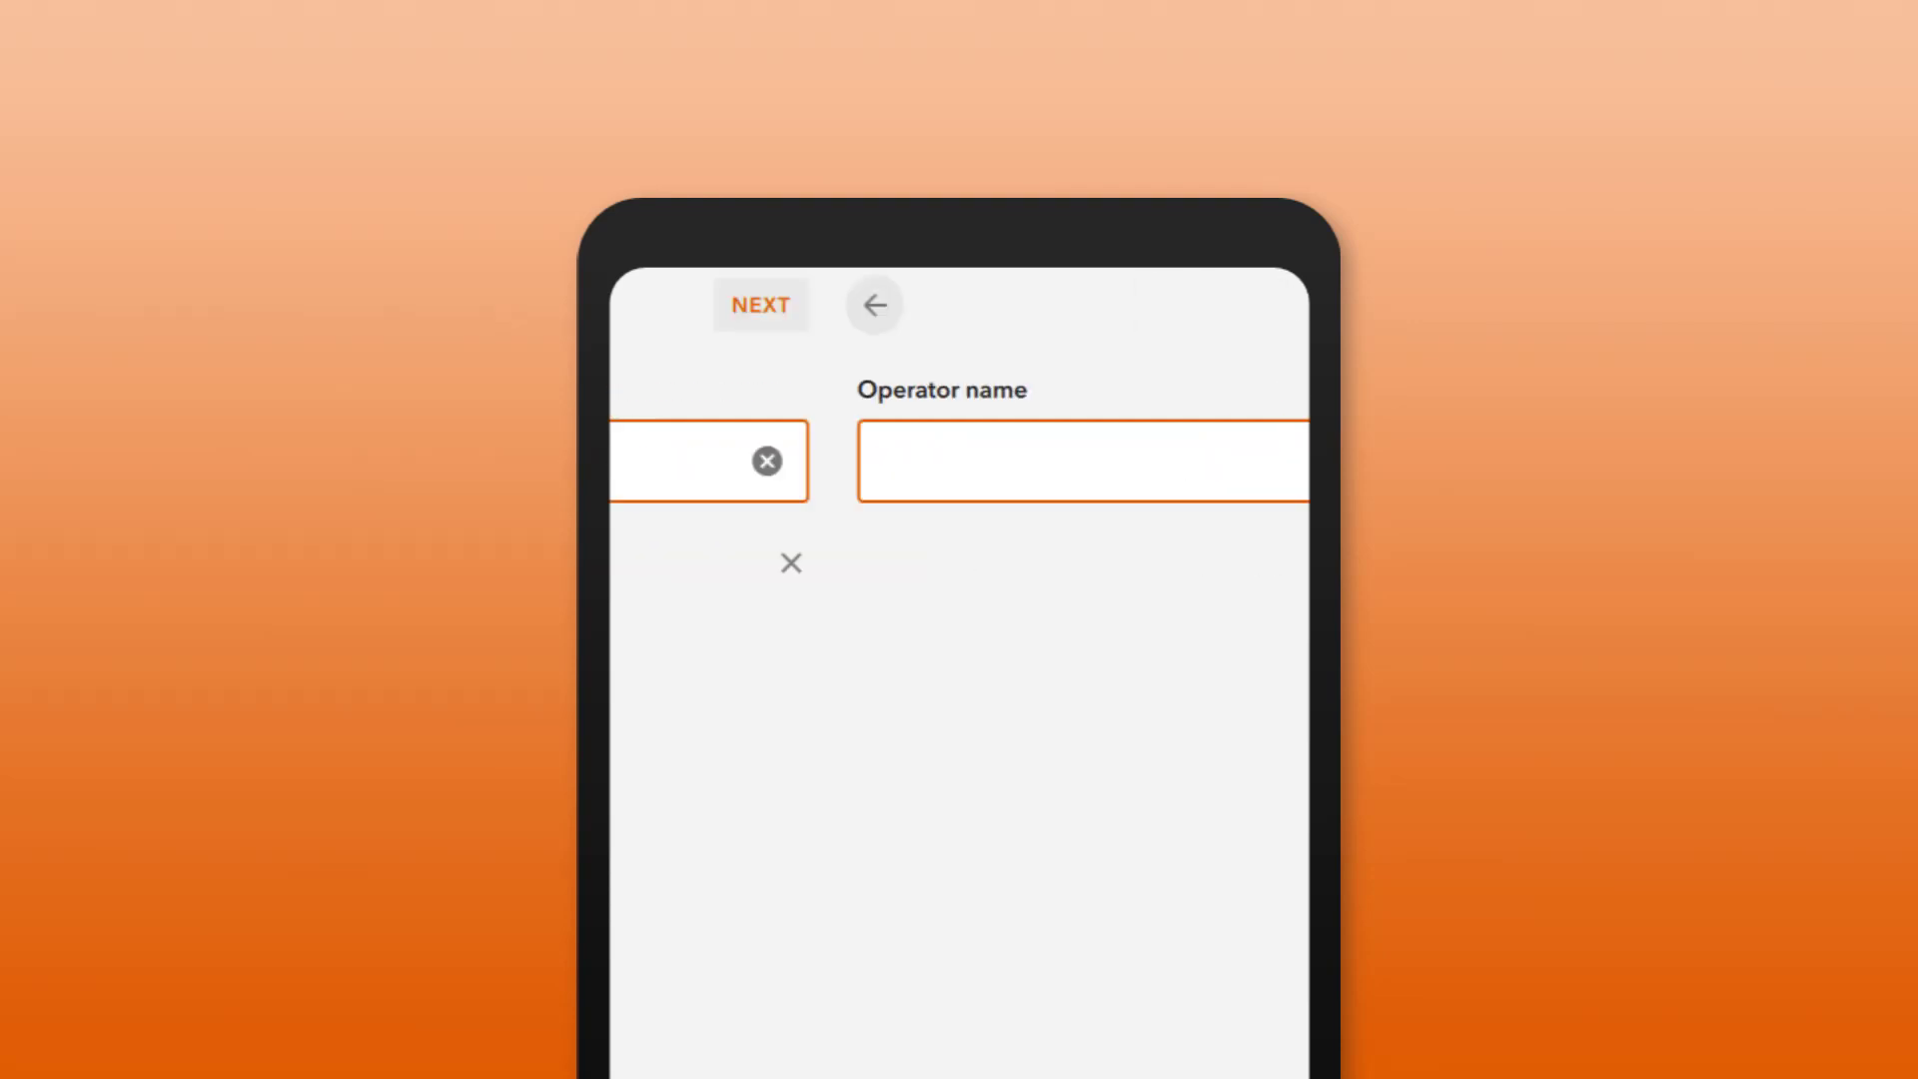
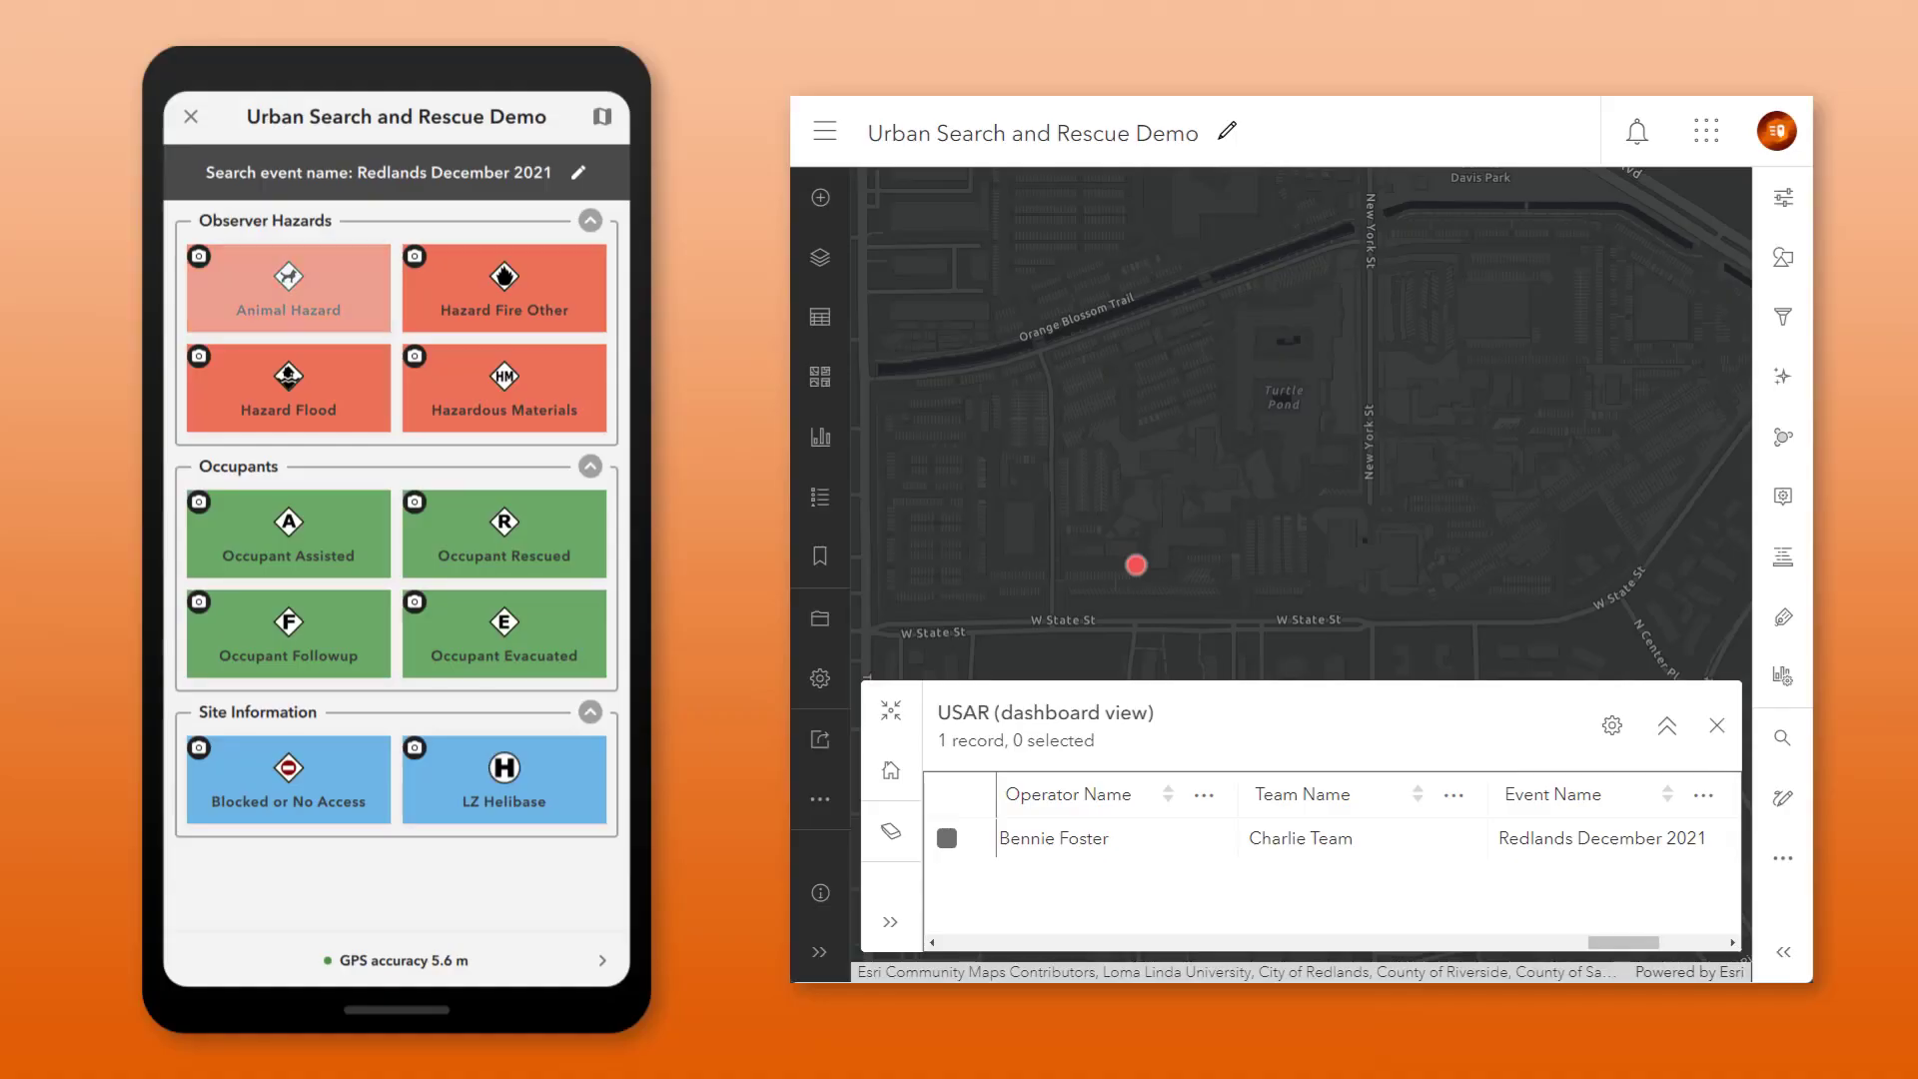
# Step: Capture Occupant Assisted, Animal Hazard, another Occupant Assisted, Occupant Evacuated and Occupant Followup records
pyautogui.click(300, 297)
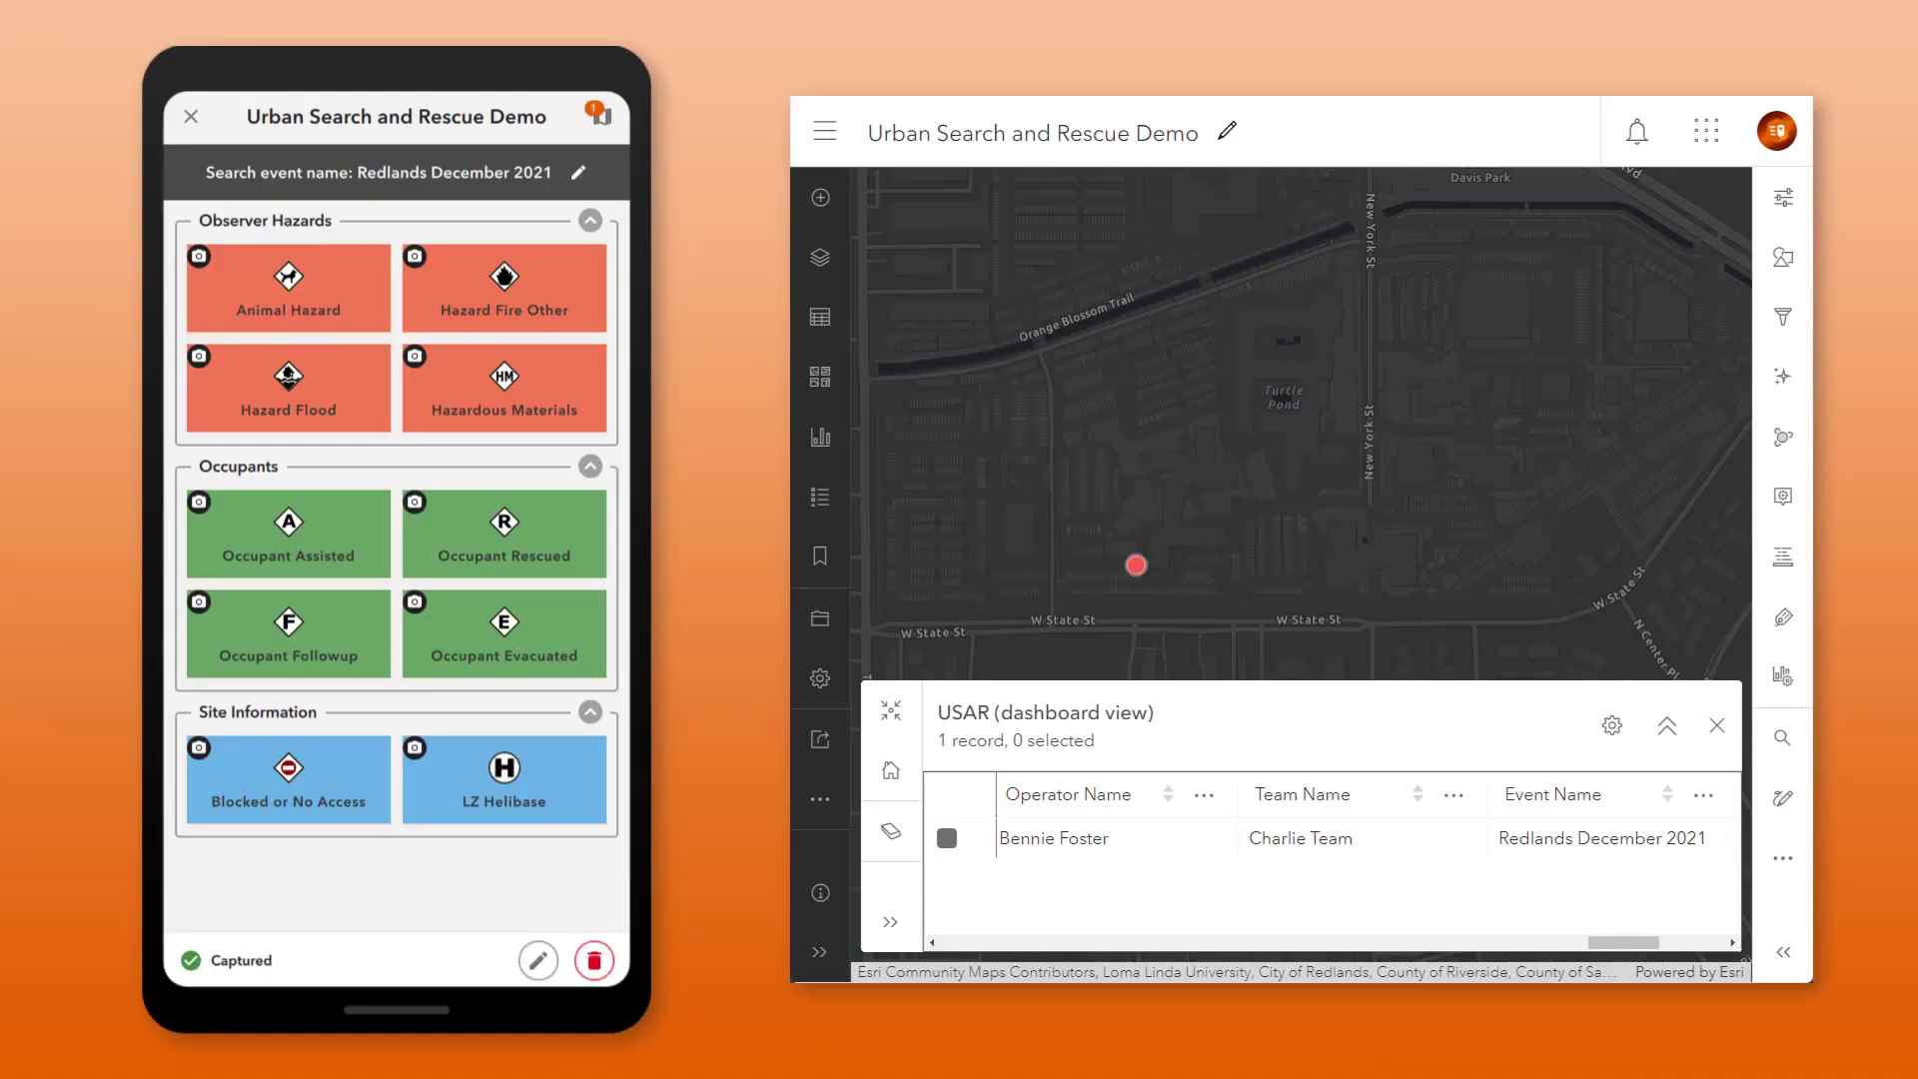
pyautogui.click(289, 533)
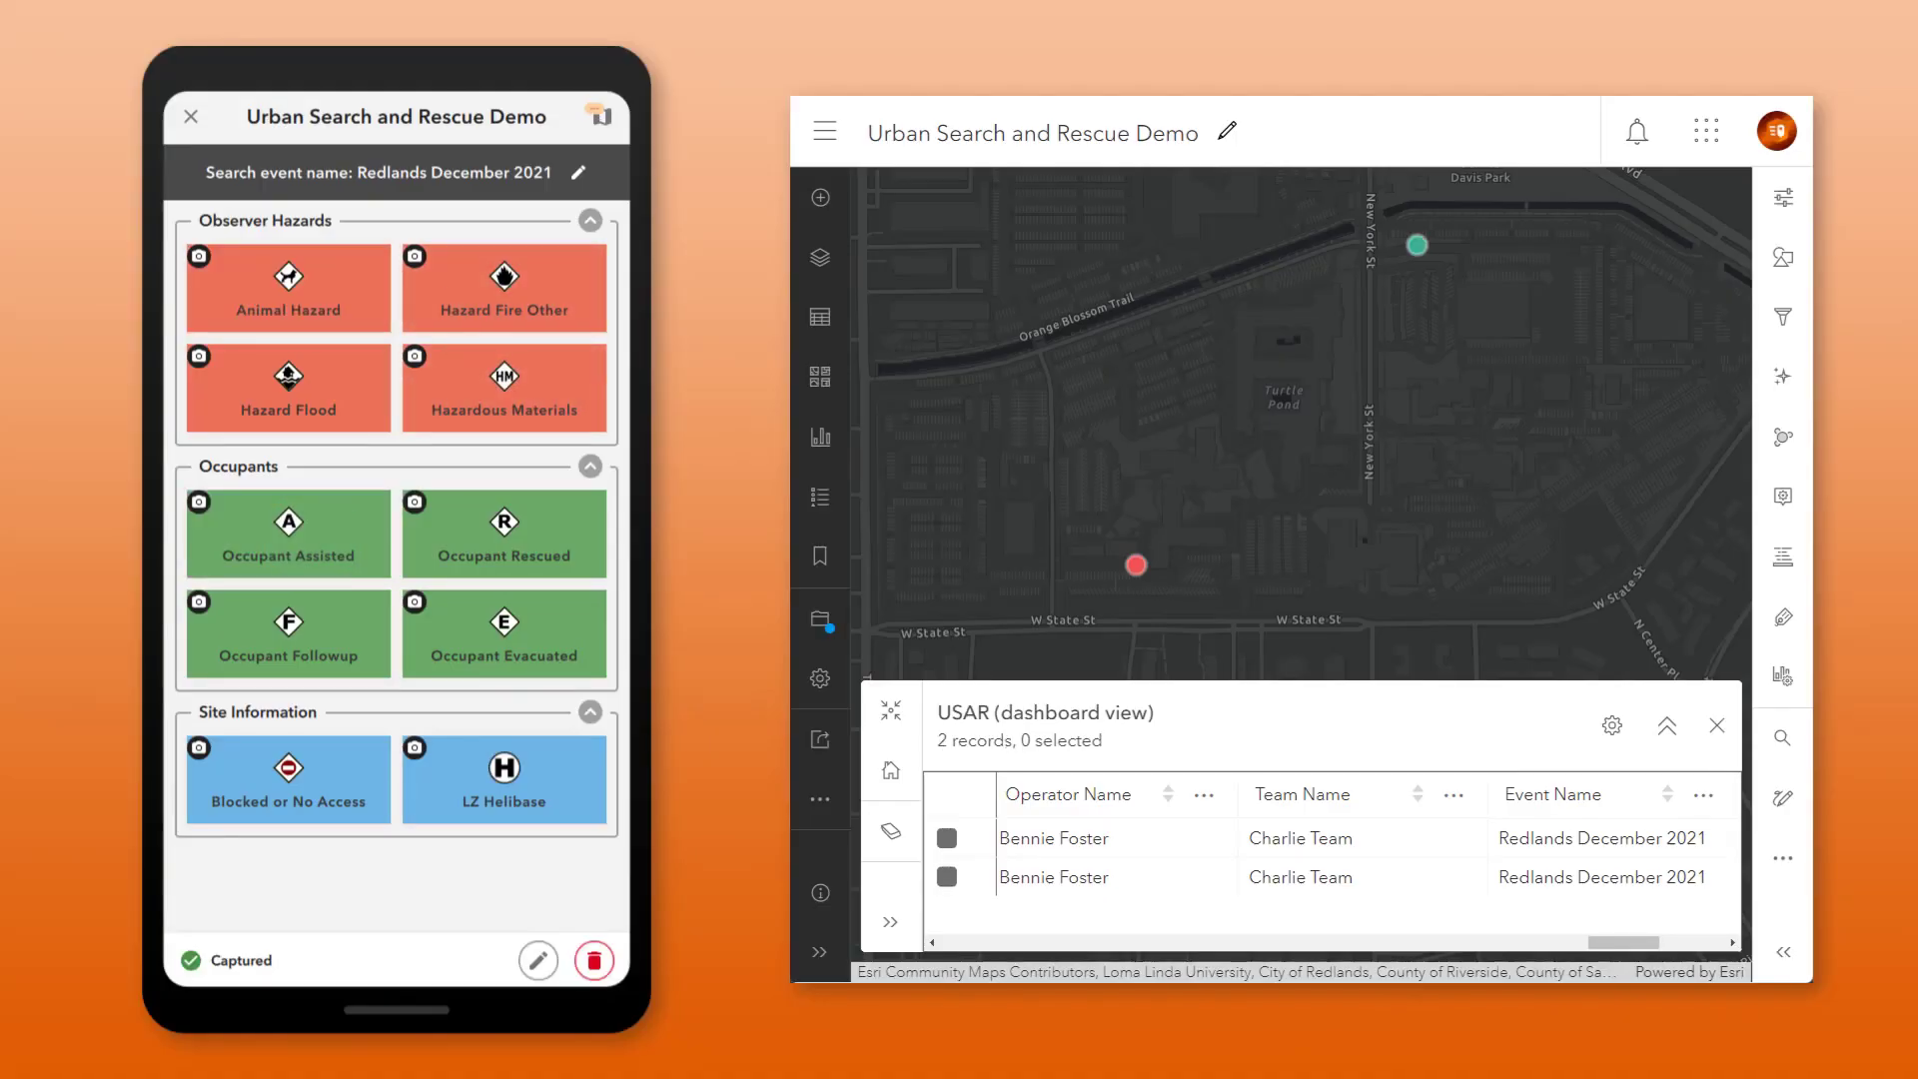
pyautogui.click(300, 291)
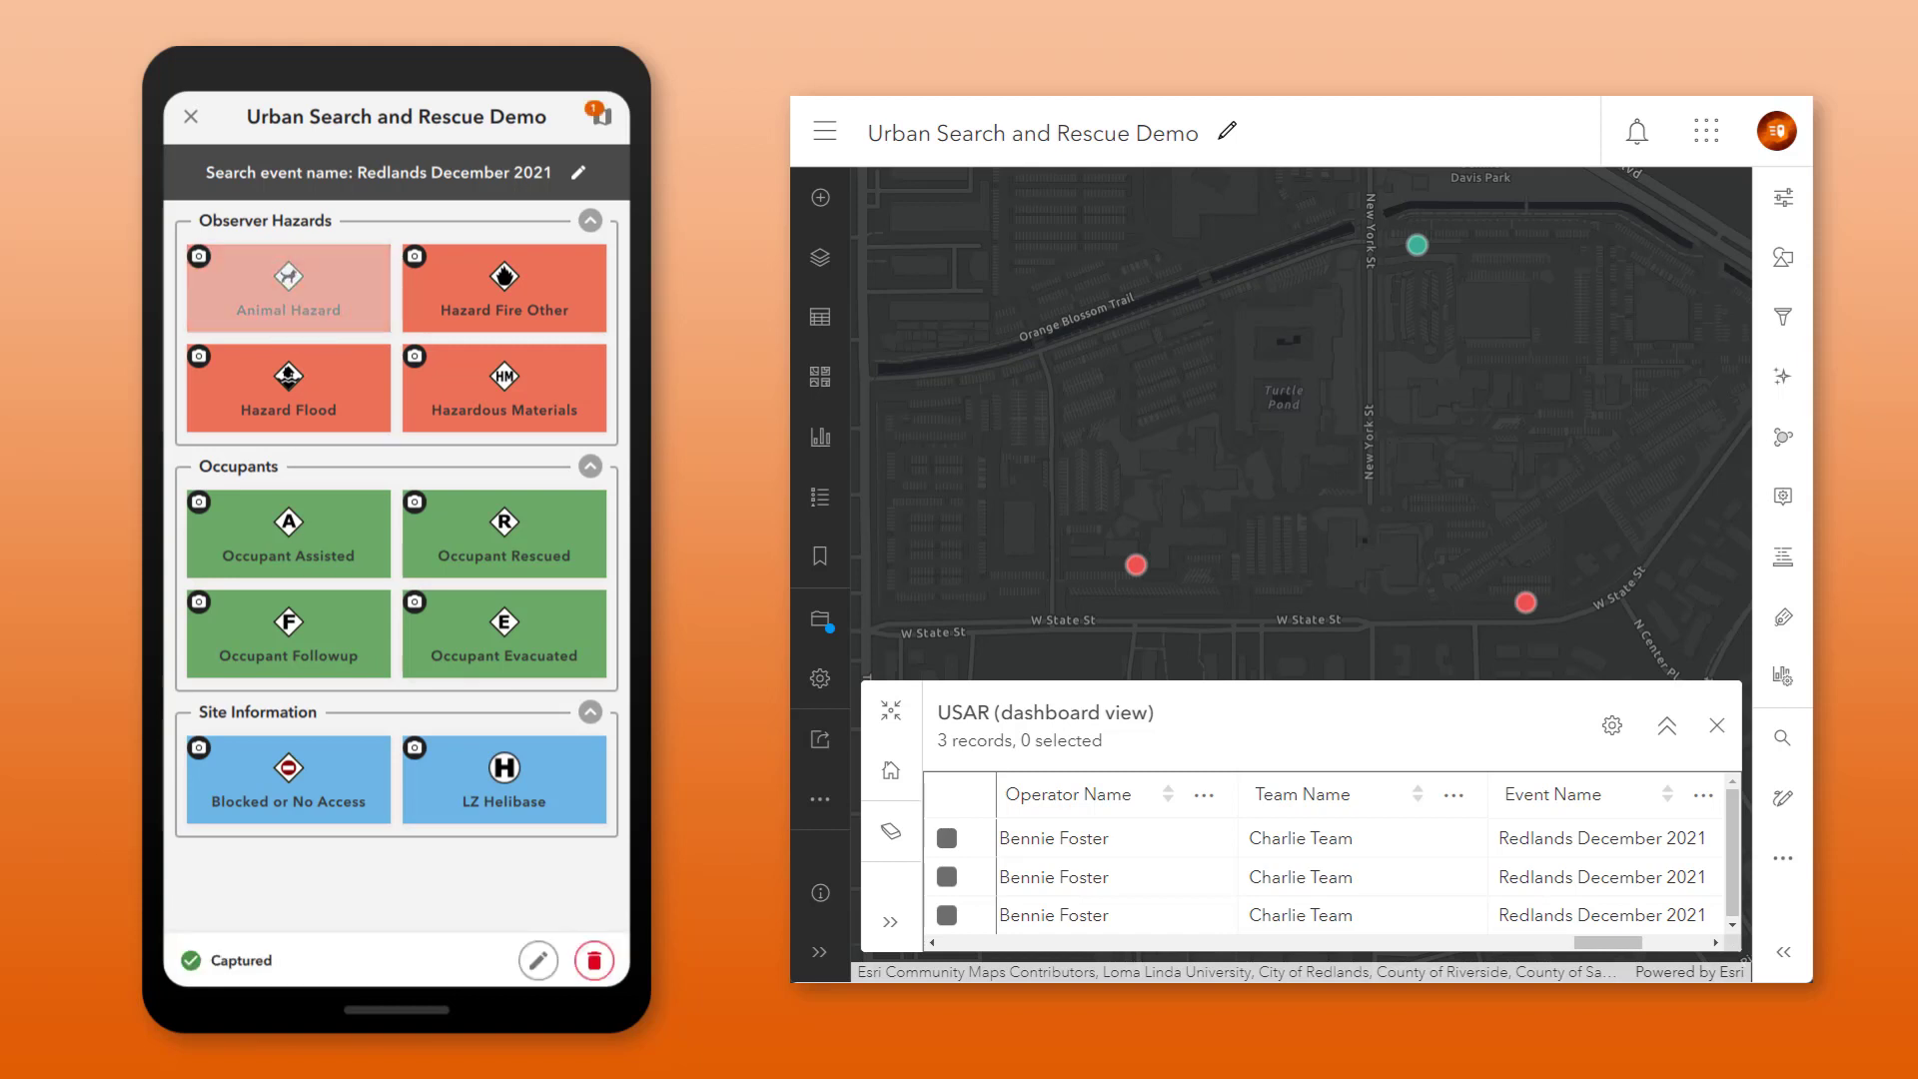
pyautogui.click(289, 532)
pyautogui.click(487, 629)
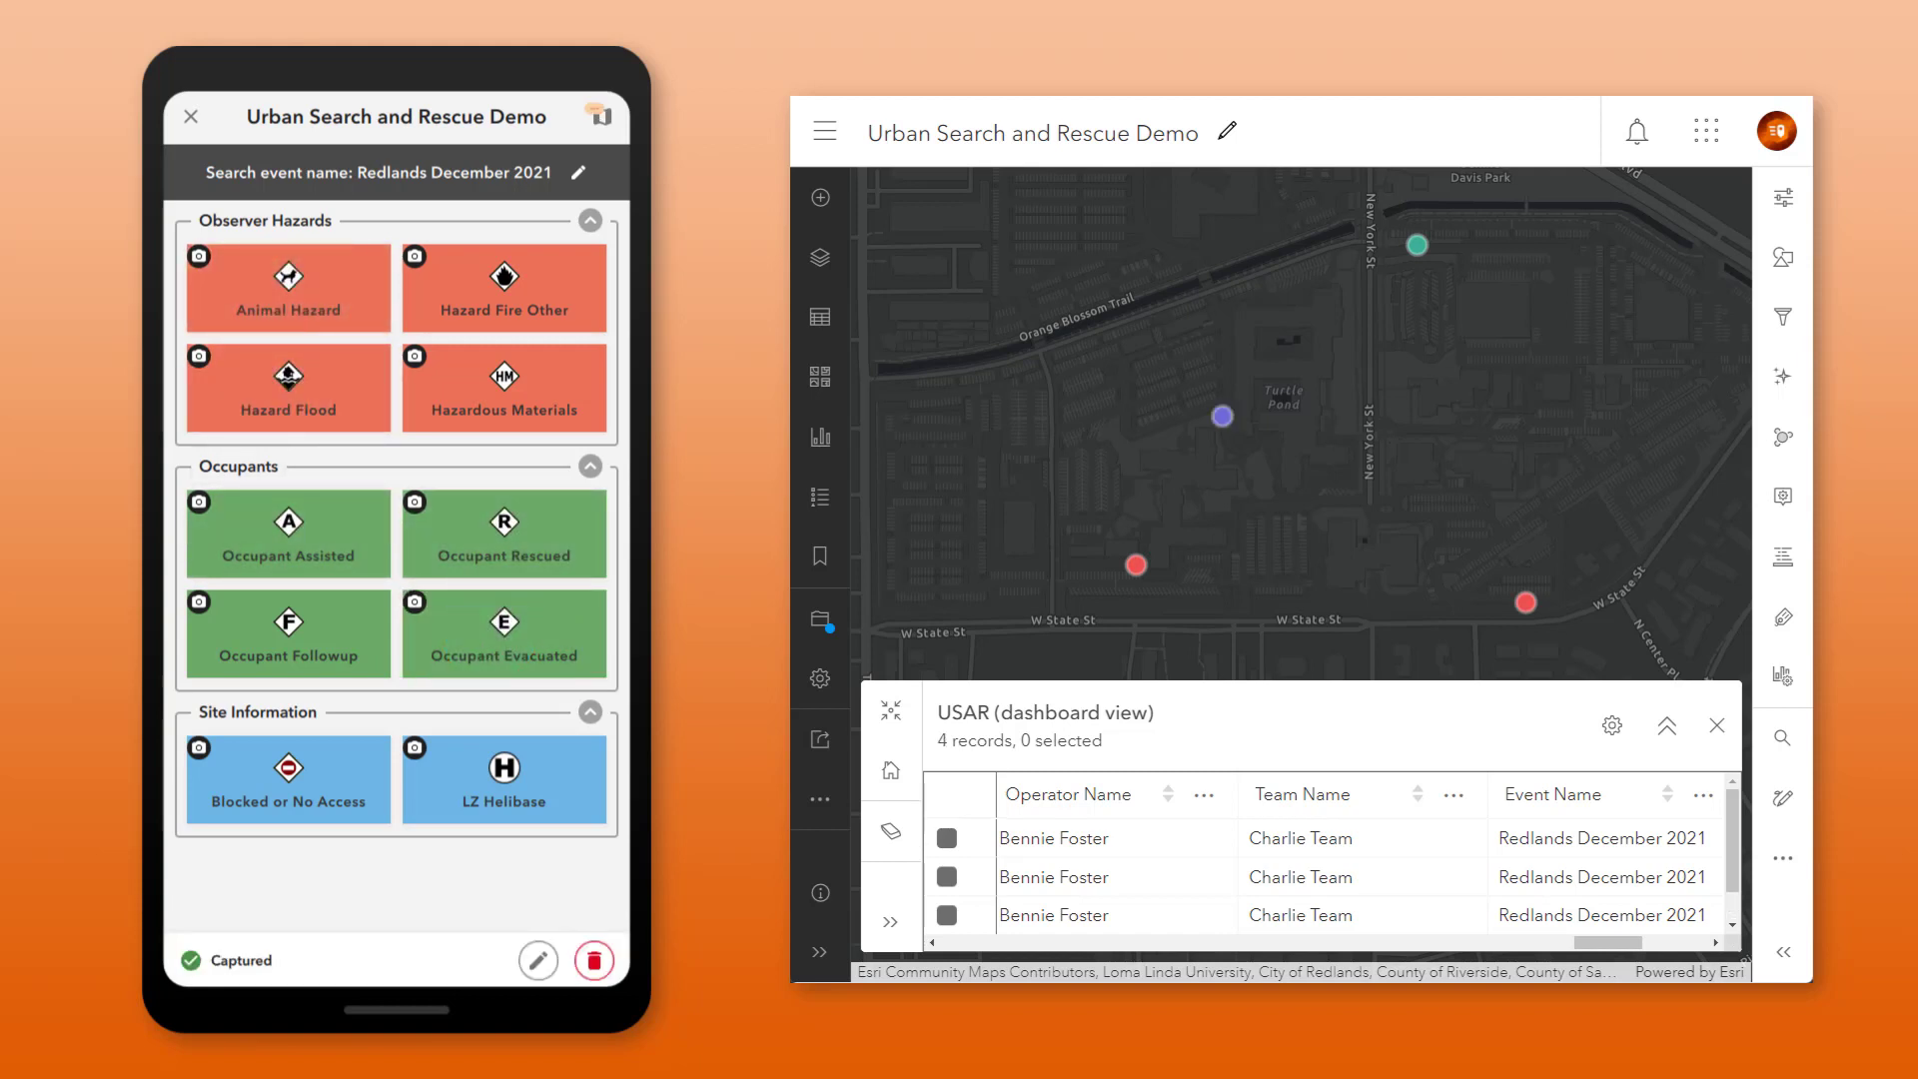
pyautogui.click(265, 634)
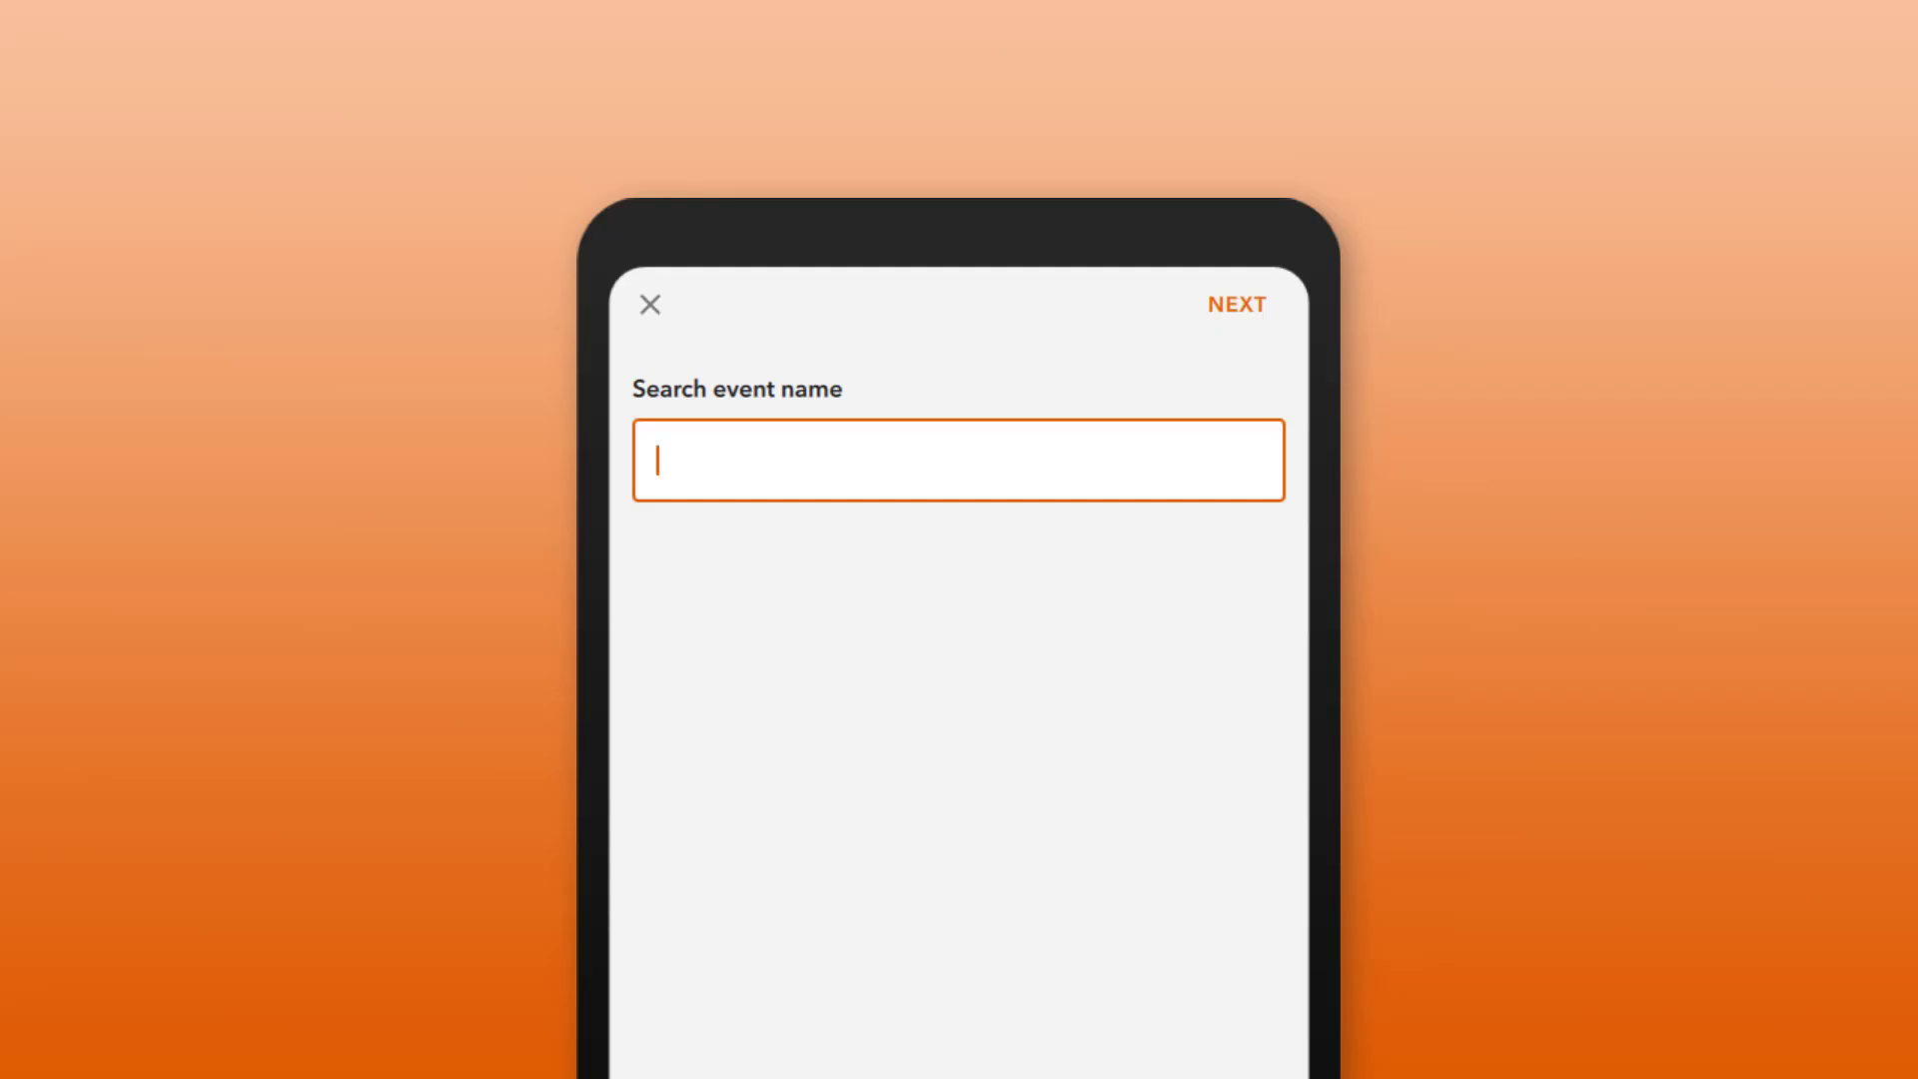
# Step: Start a Redlands December 2021 session noting 'Minor damage. Additional assessment required by fire investigation crew.', then log Occupant Assisted as Medium
pyautogui.write('Redlands ')
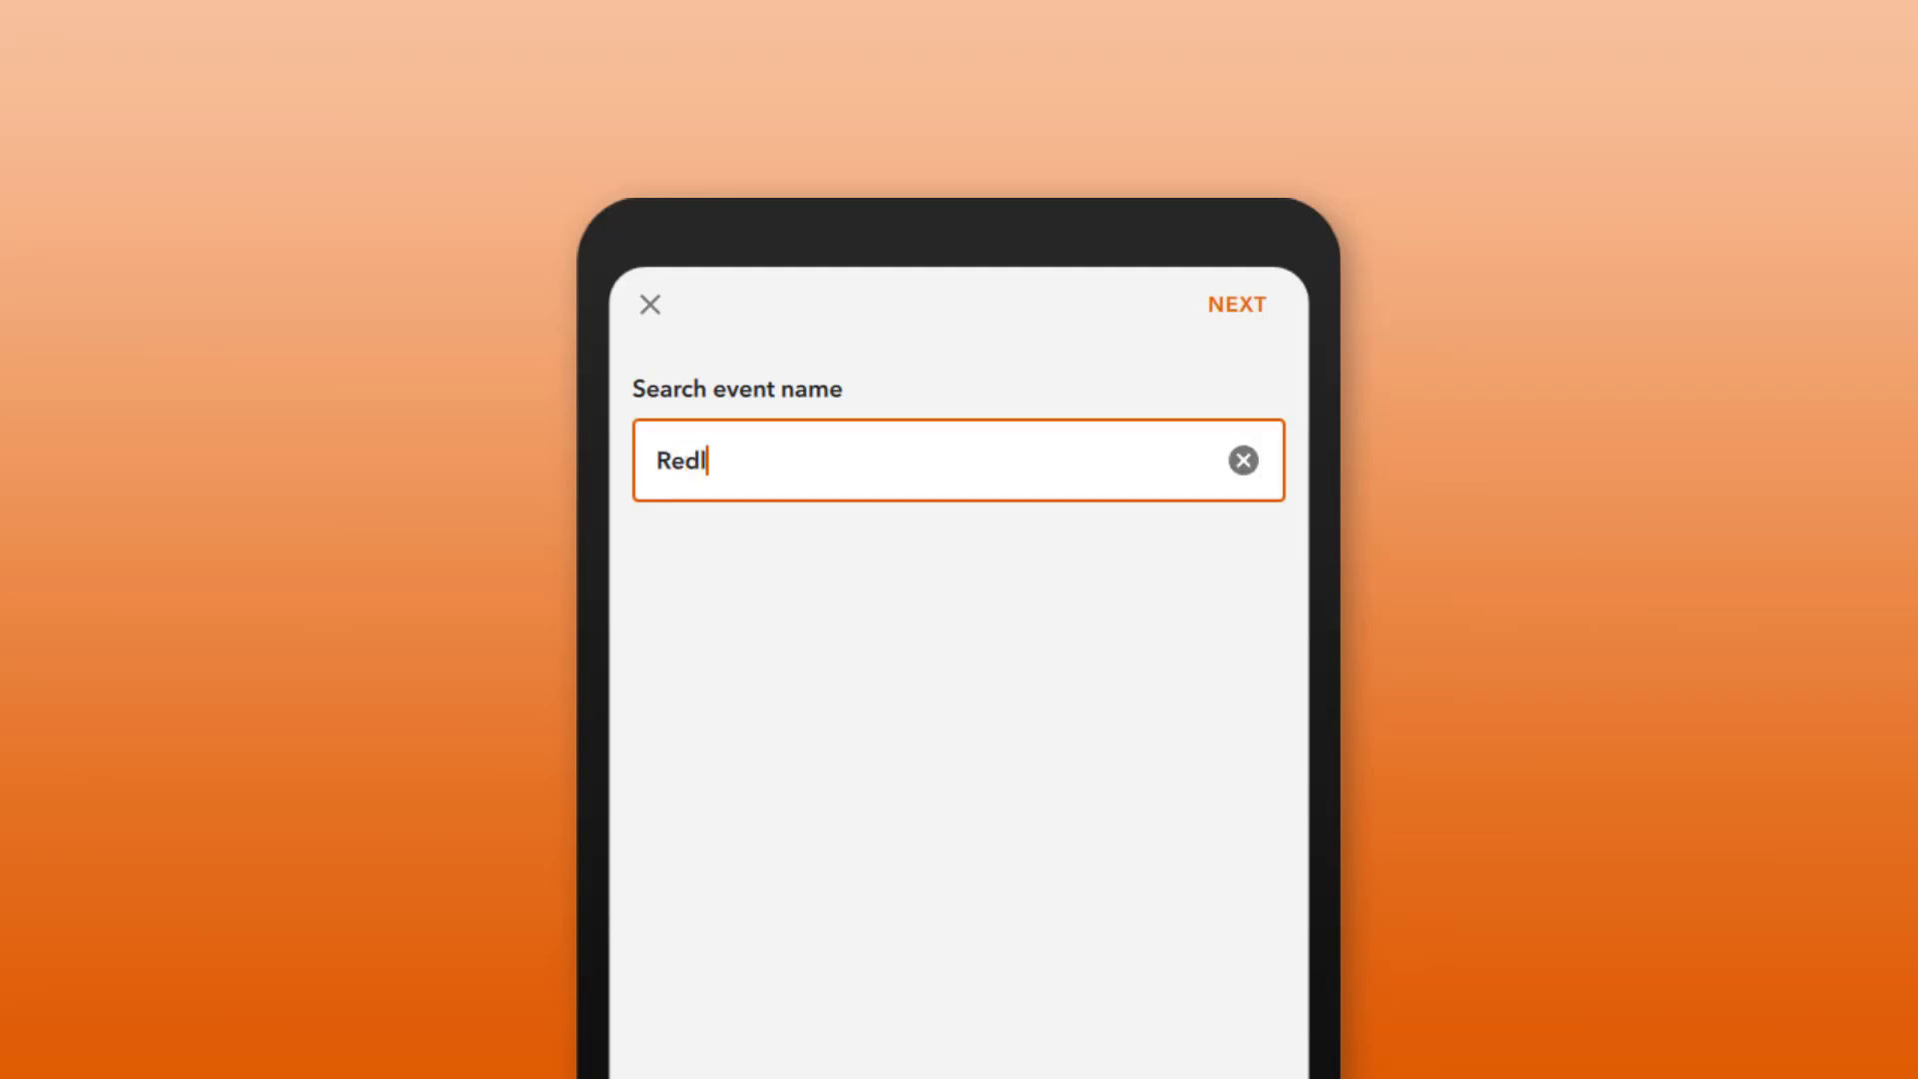
pyautogui.write('December 2021')
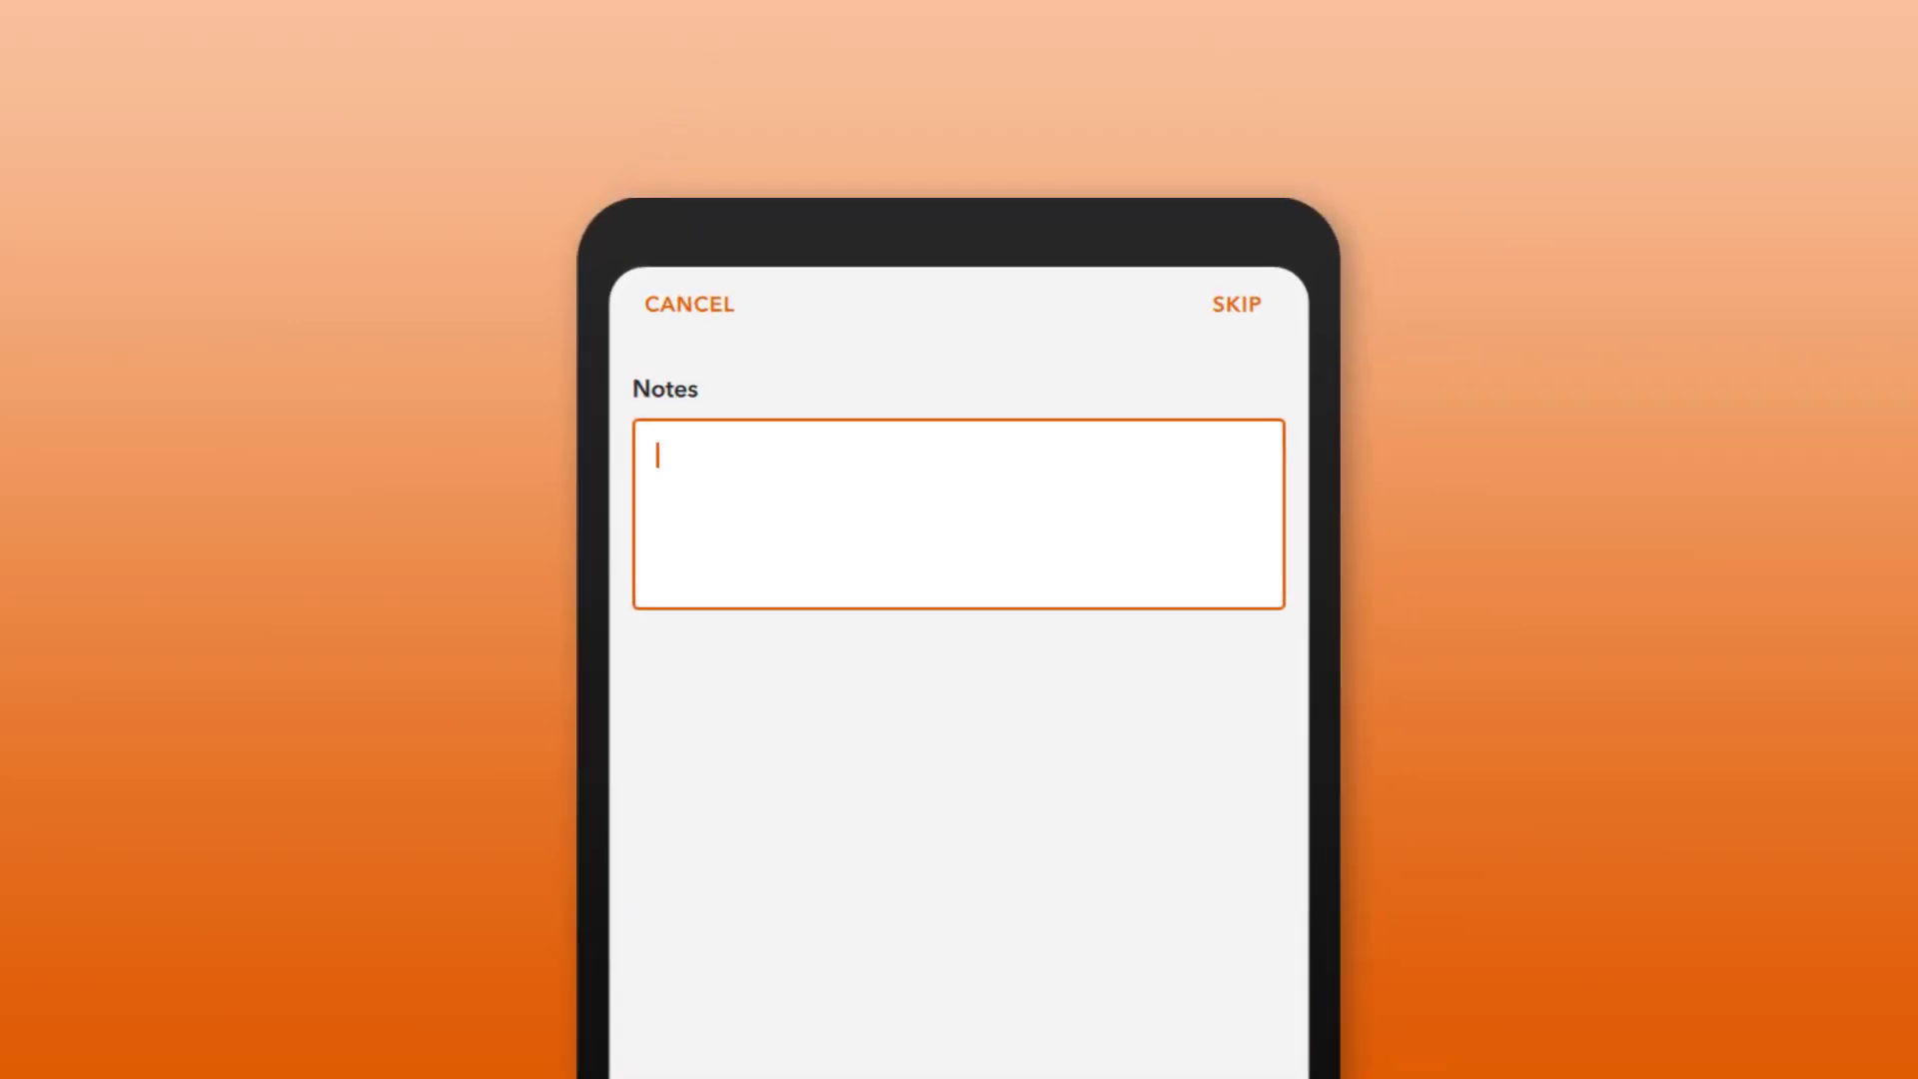
pyautogui.write('Minor damage')
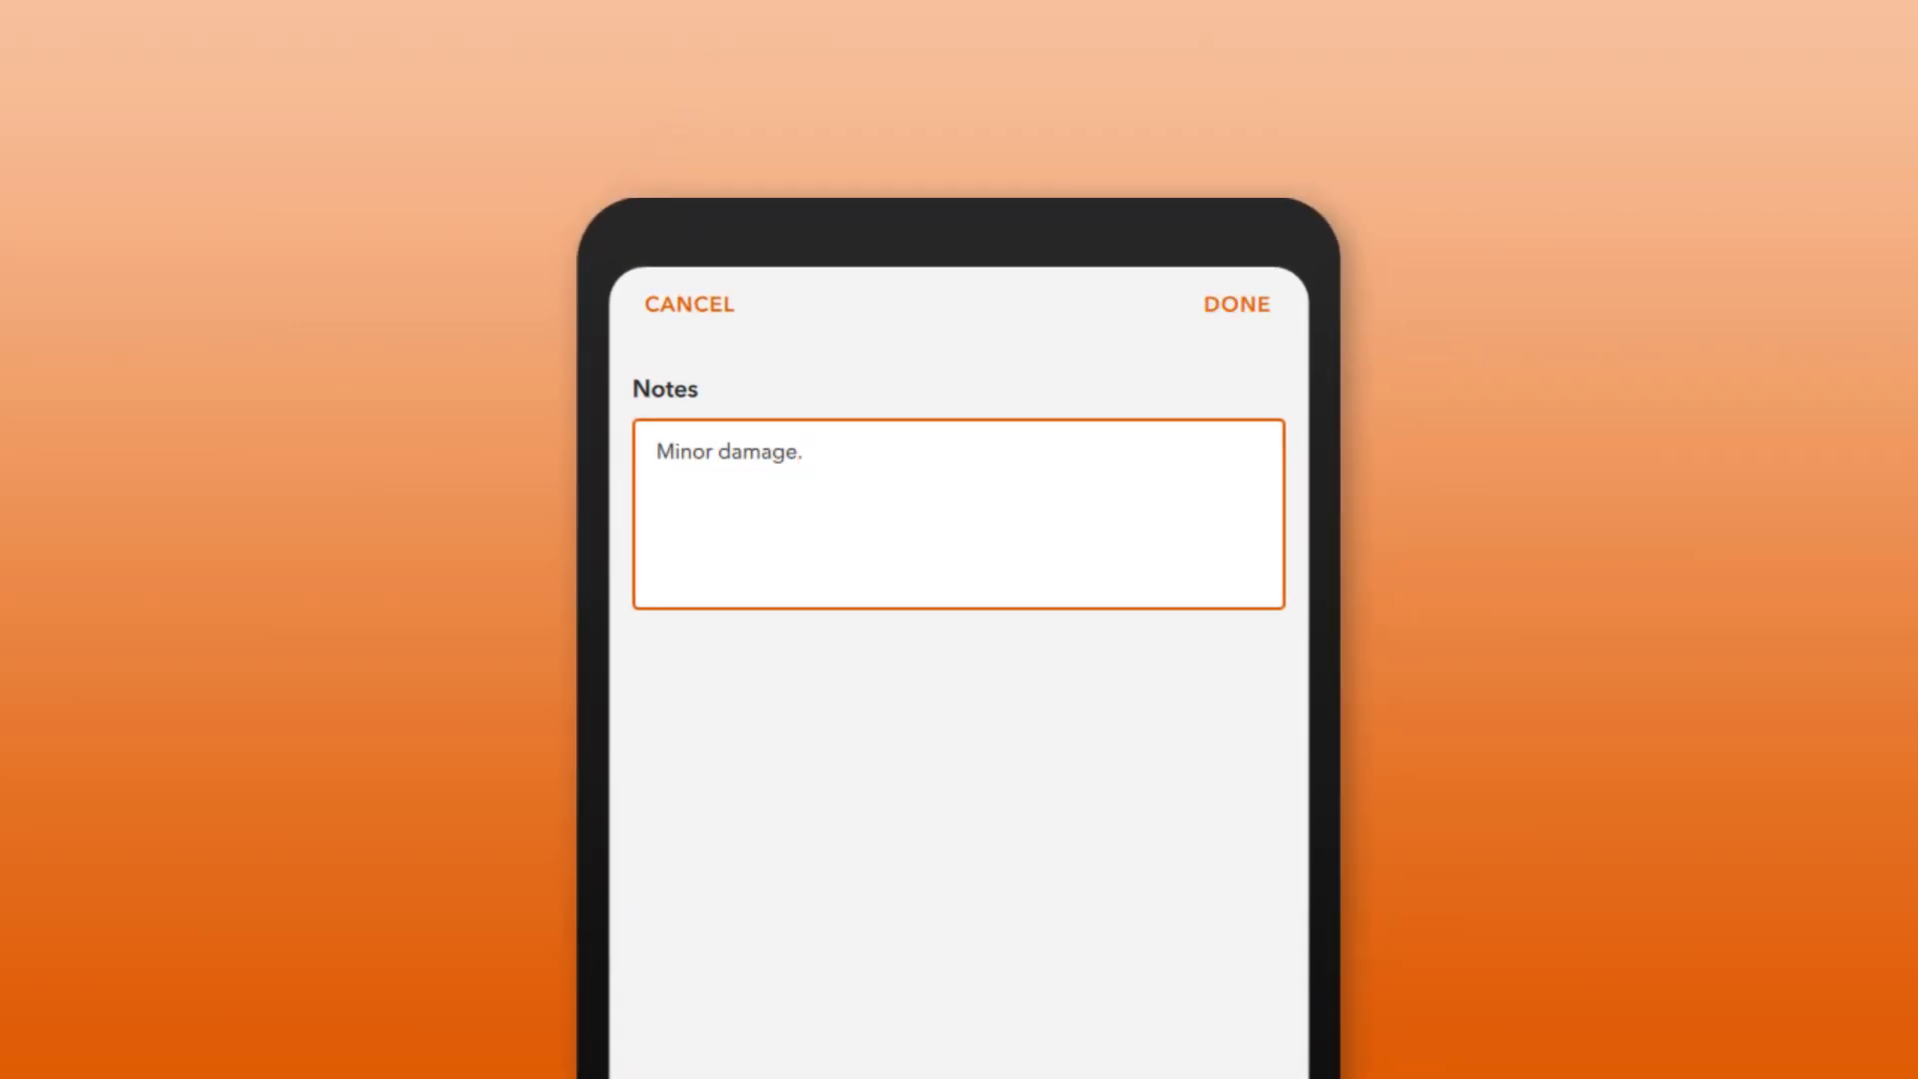
pyautogui.write('. Additional asse')
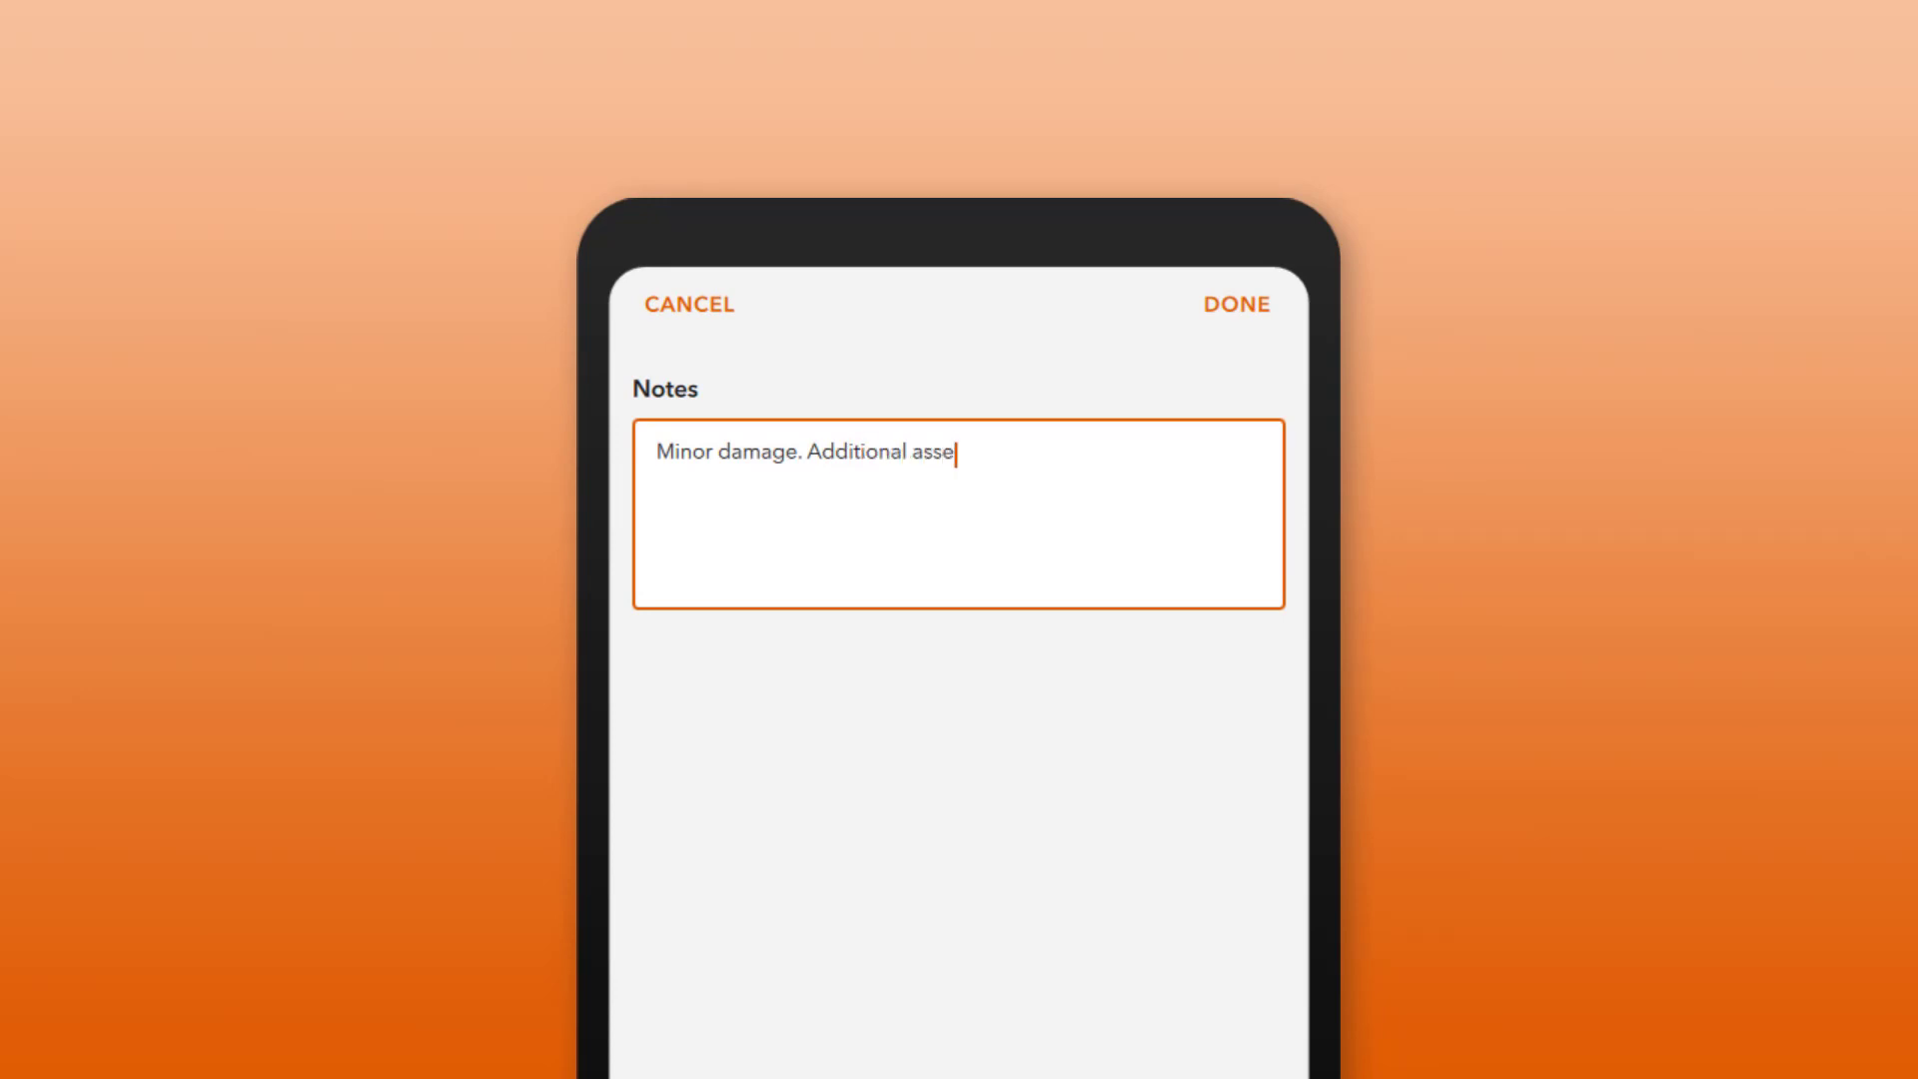
pyautogui.write('ssment required by fi')
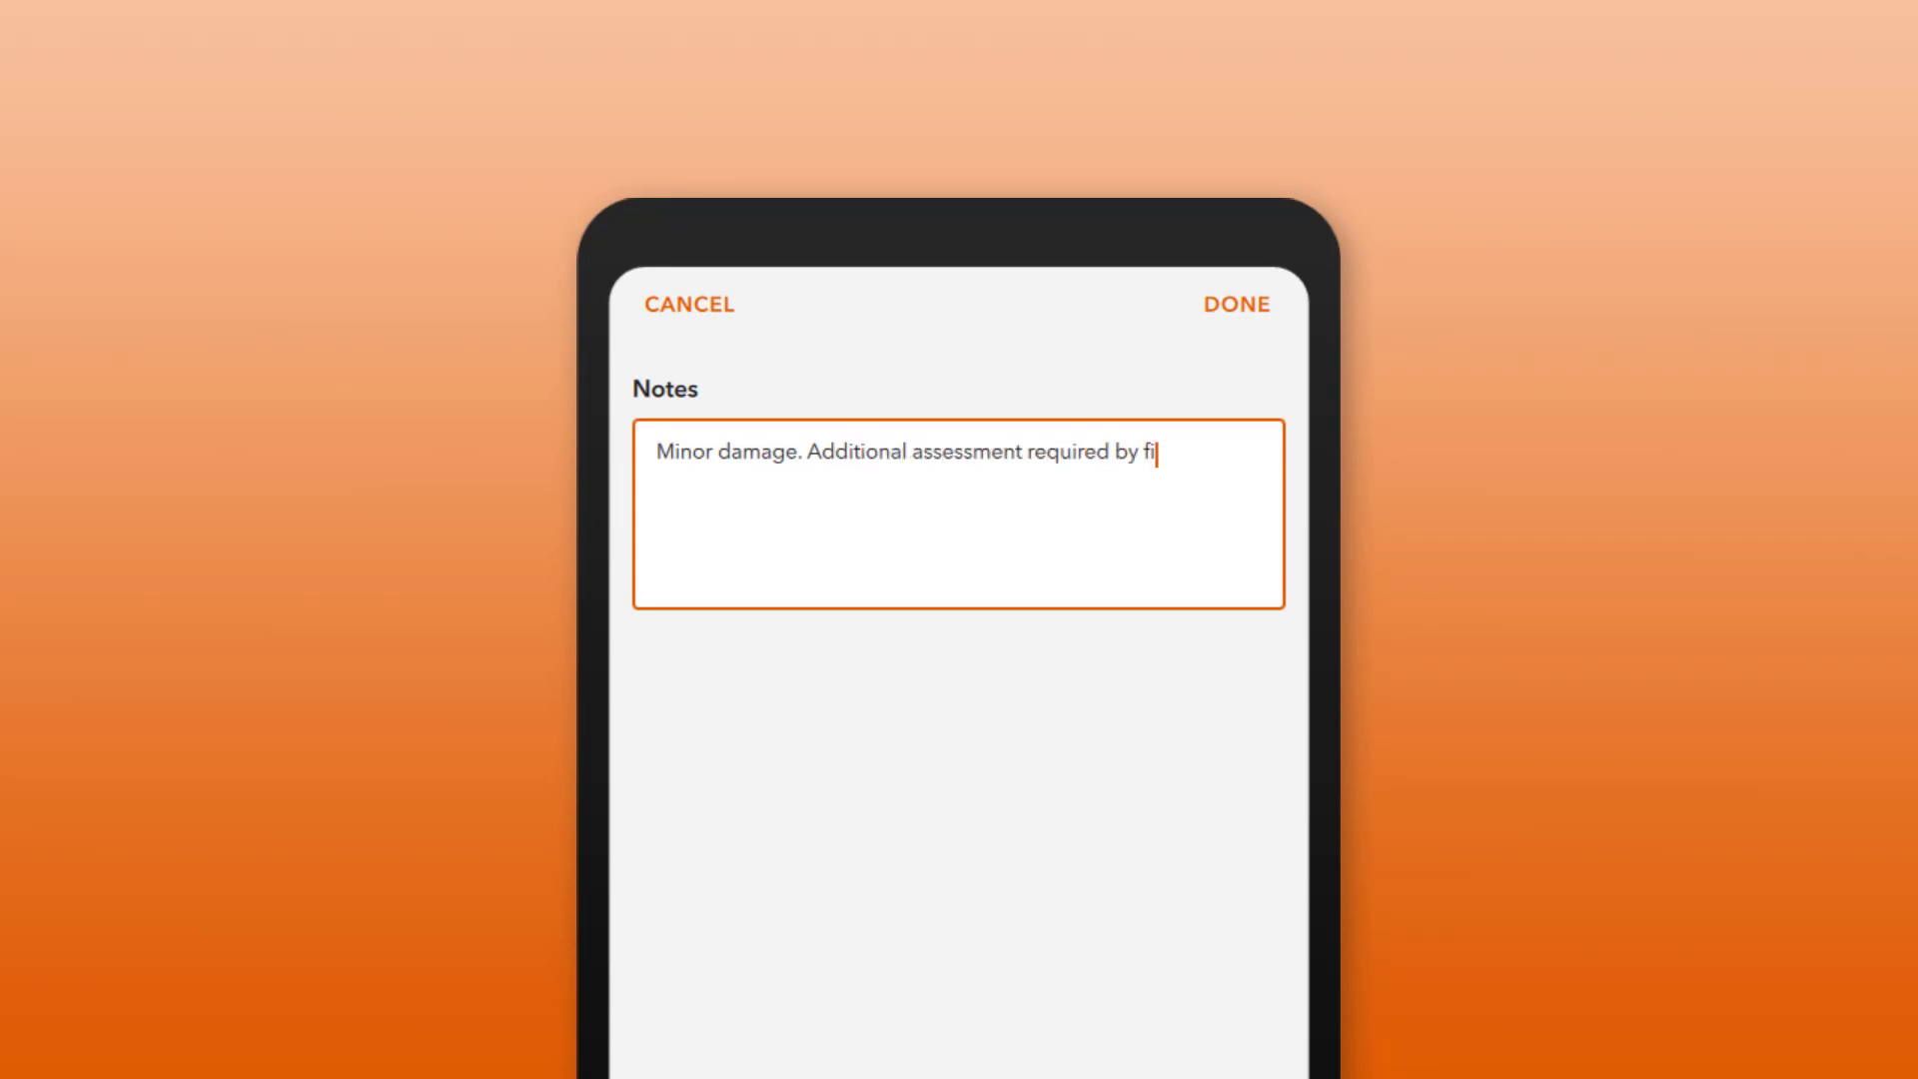
pyautogui.write('re investigation crew.')
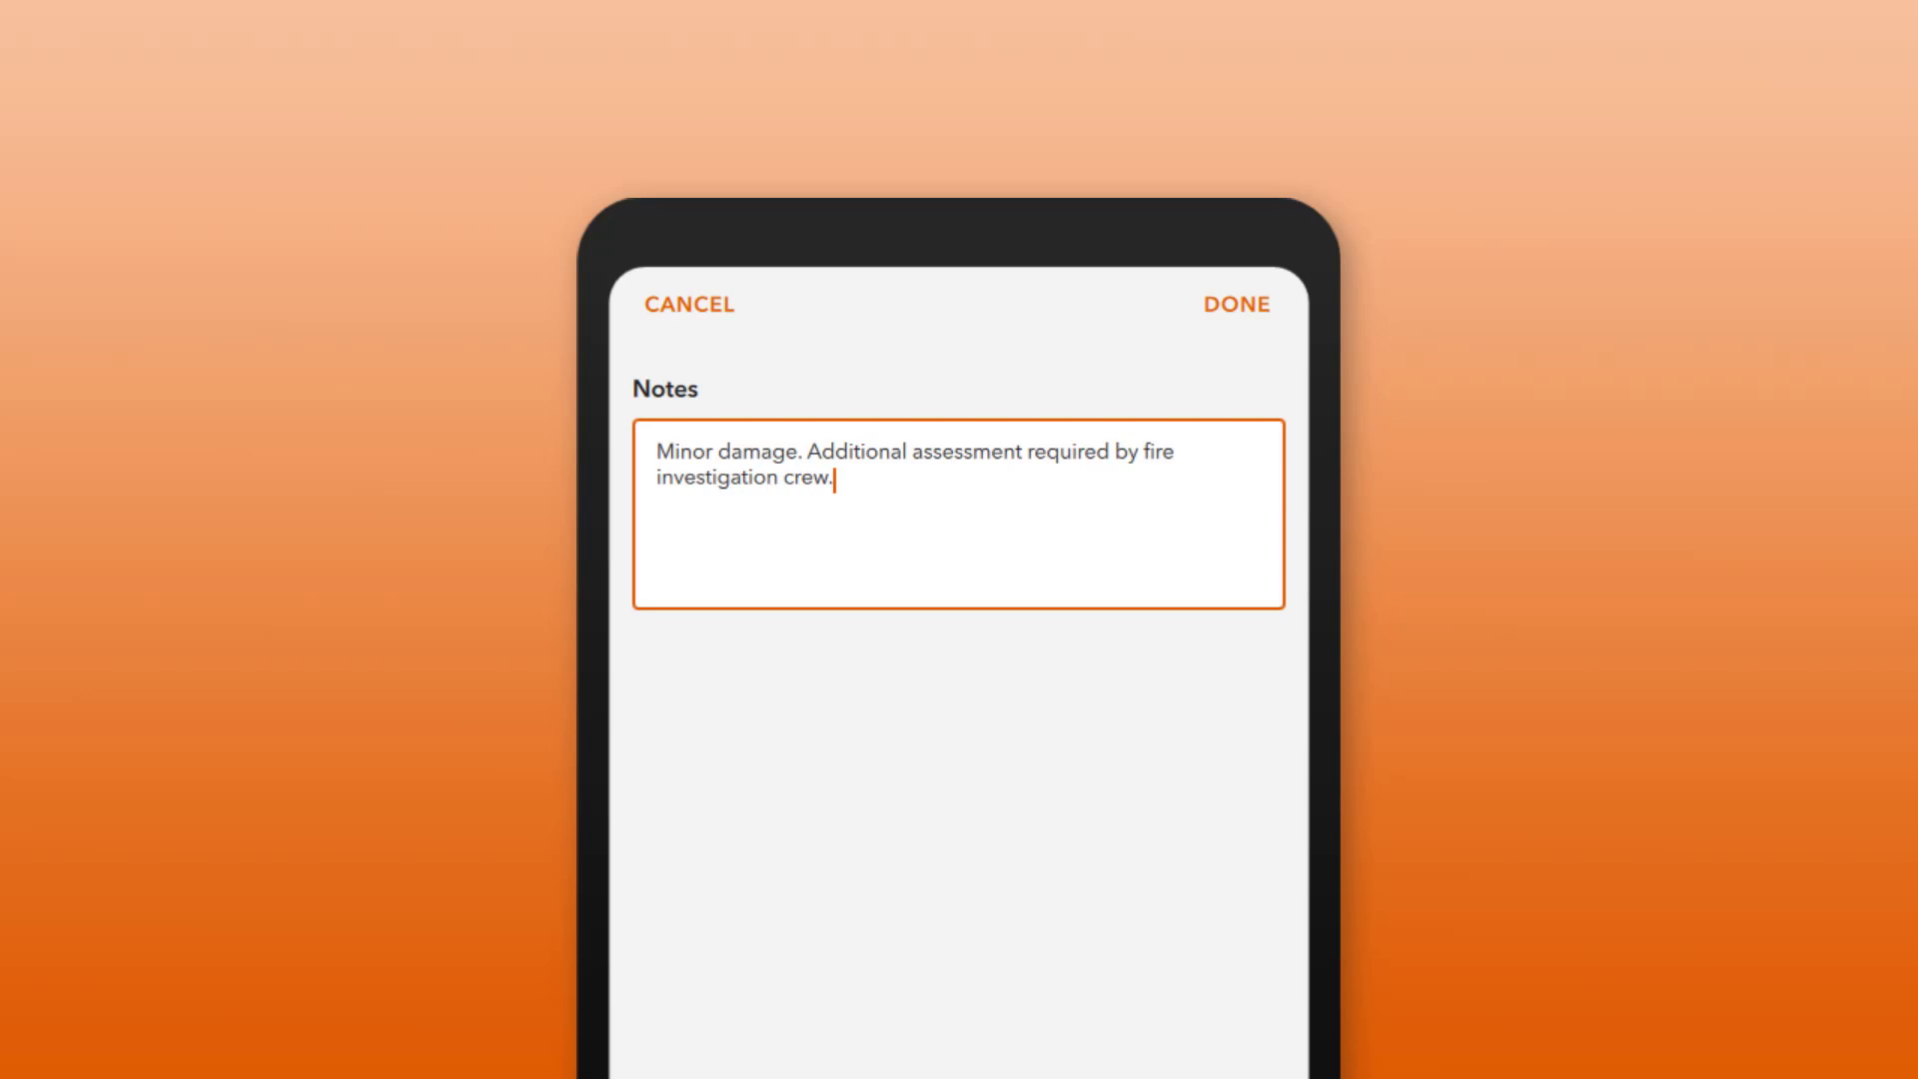
pyautogui.click(1237, 304)
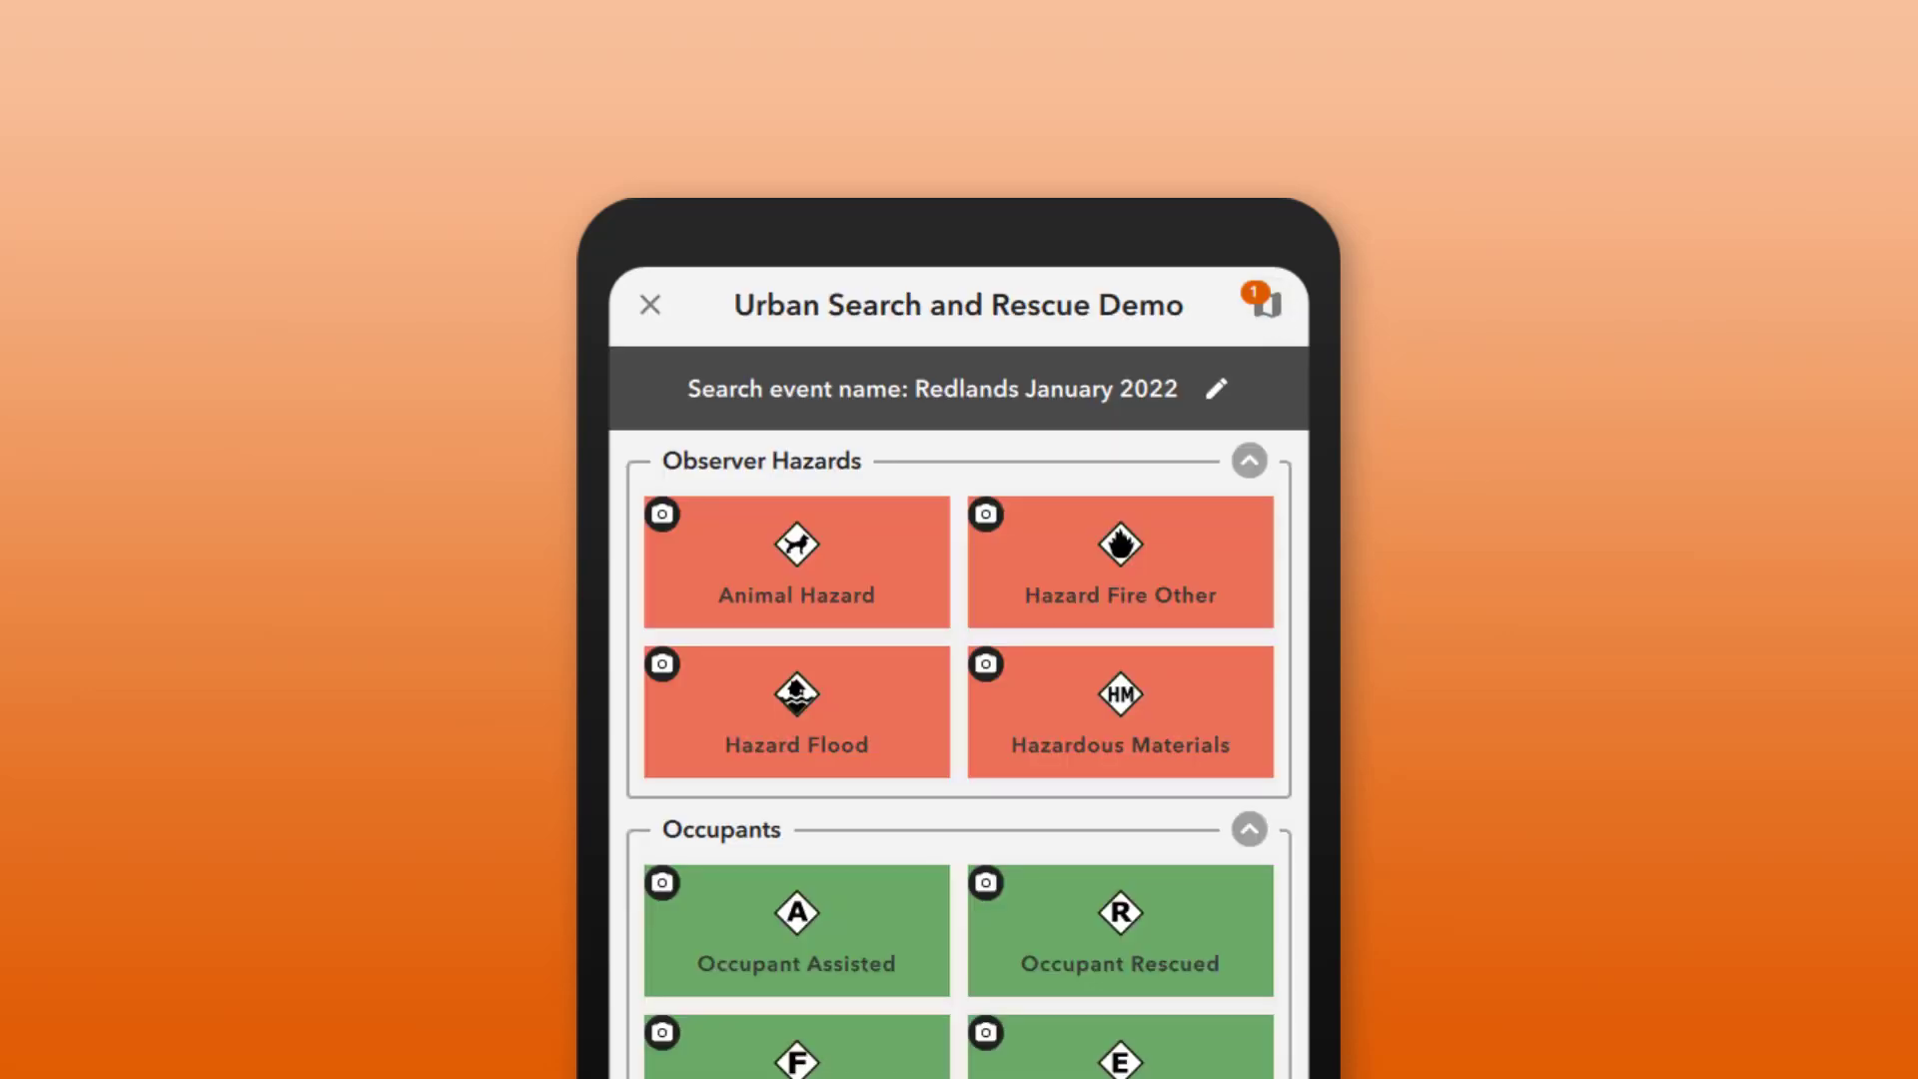
pyautogui.click(796, 929)
pyautogui.click(661, 537)
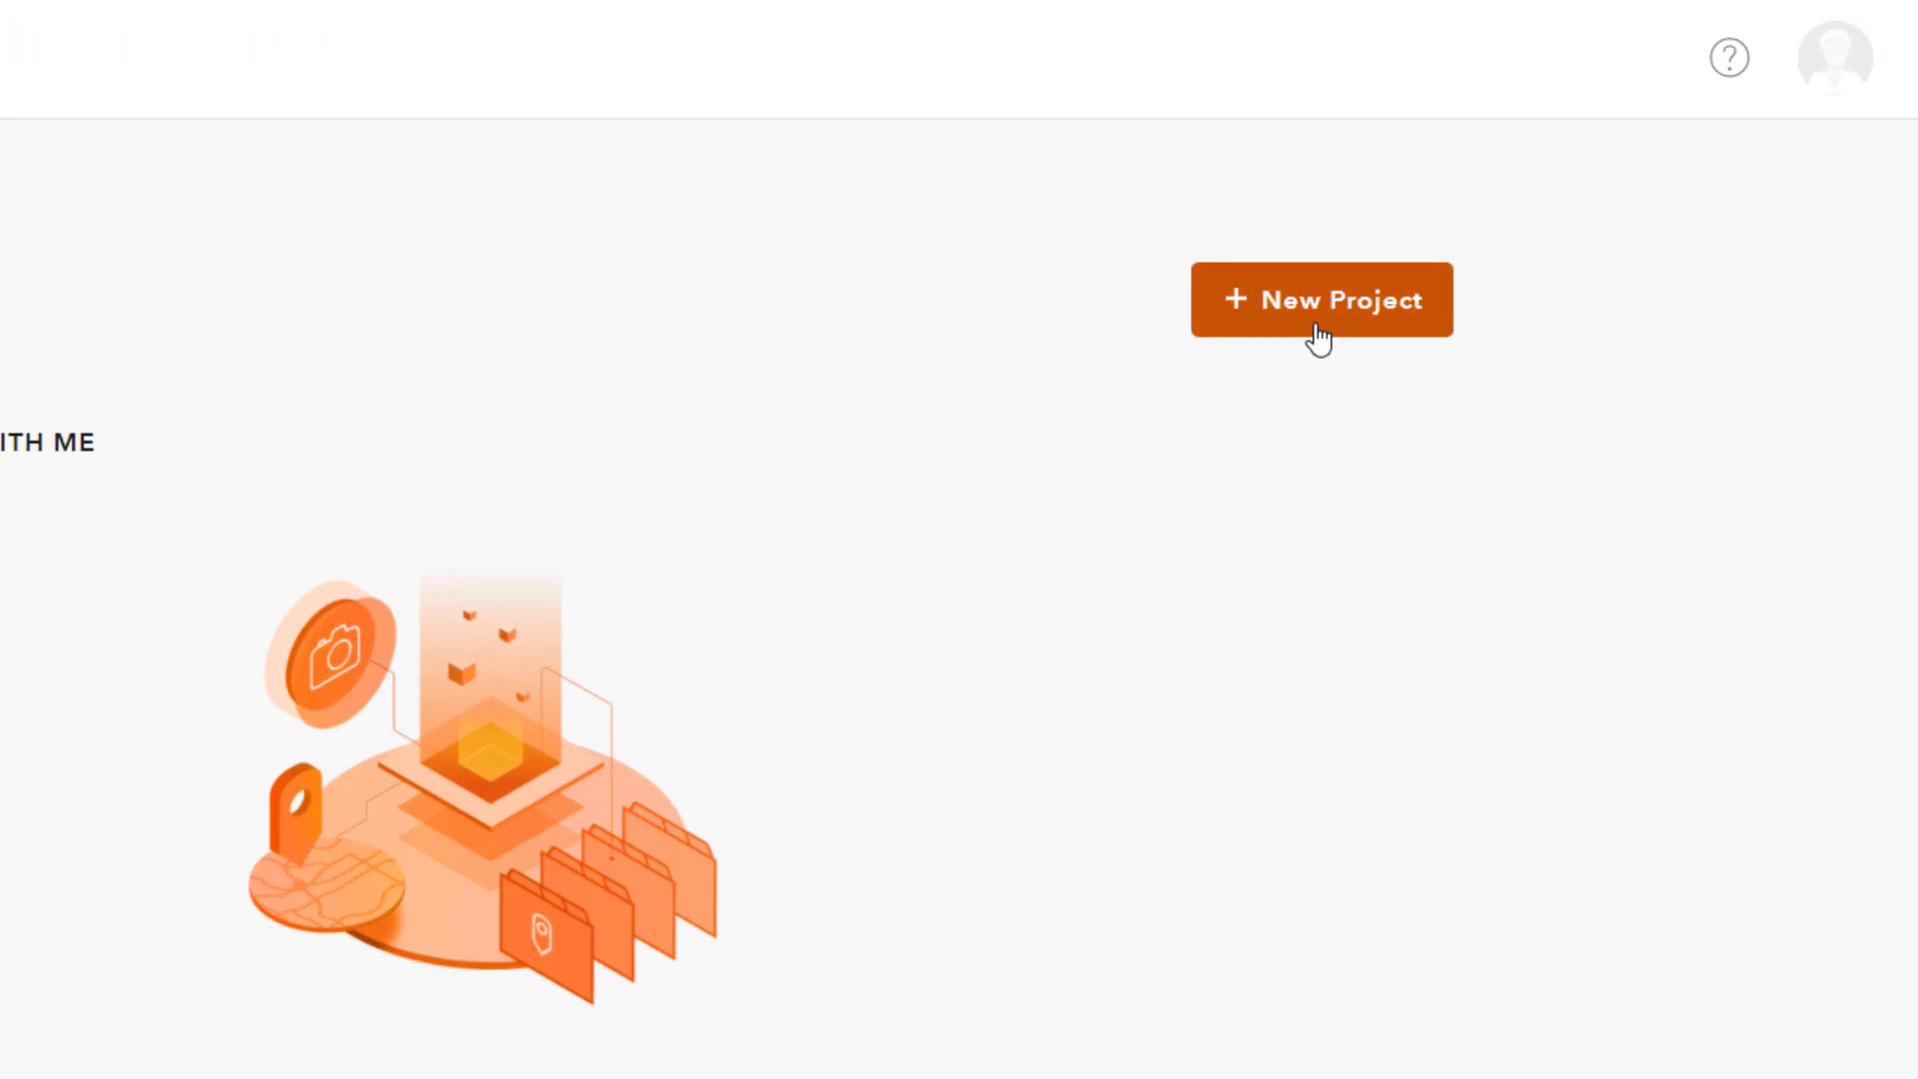
# Step: Start a new project from the Urban Search and Rescue template, found by searching 'ur'
pyautogui.click(1319, 338)
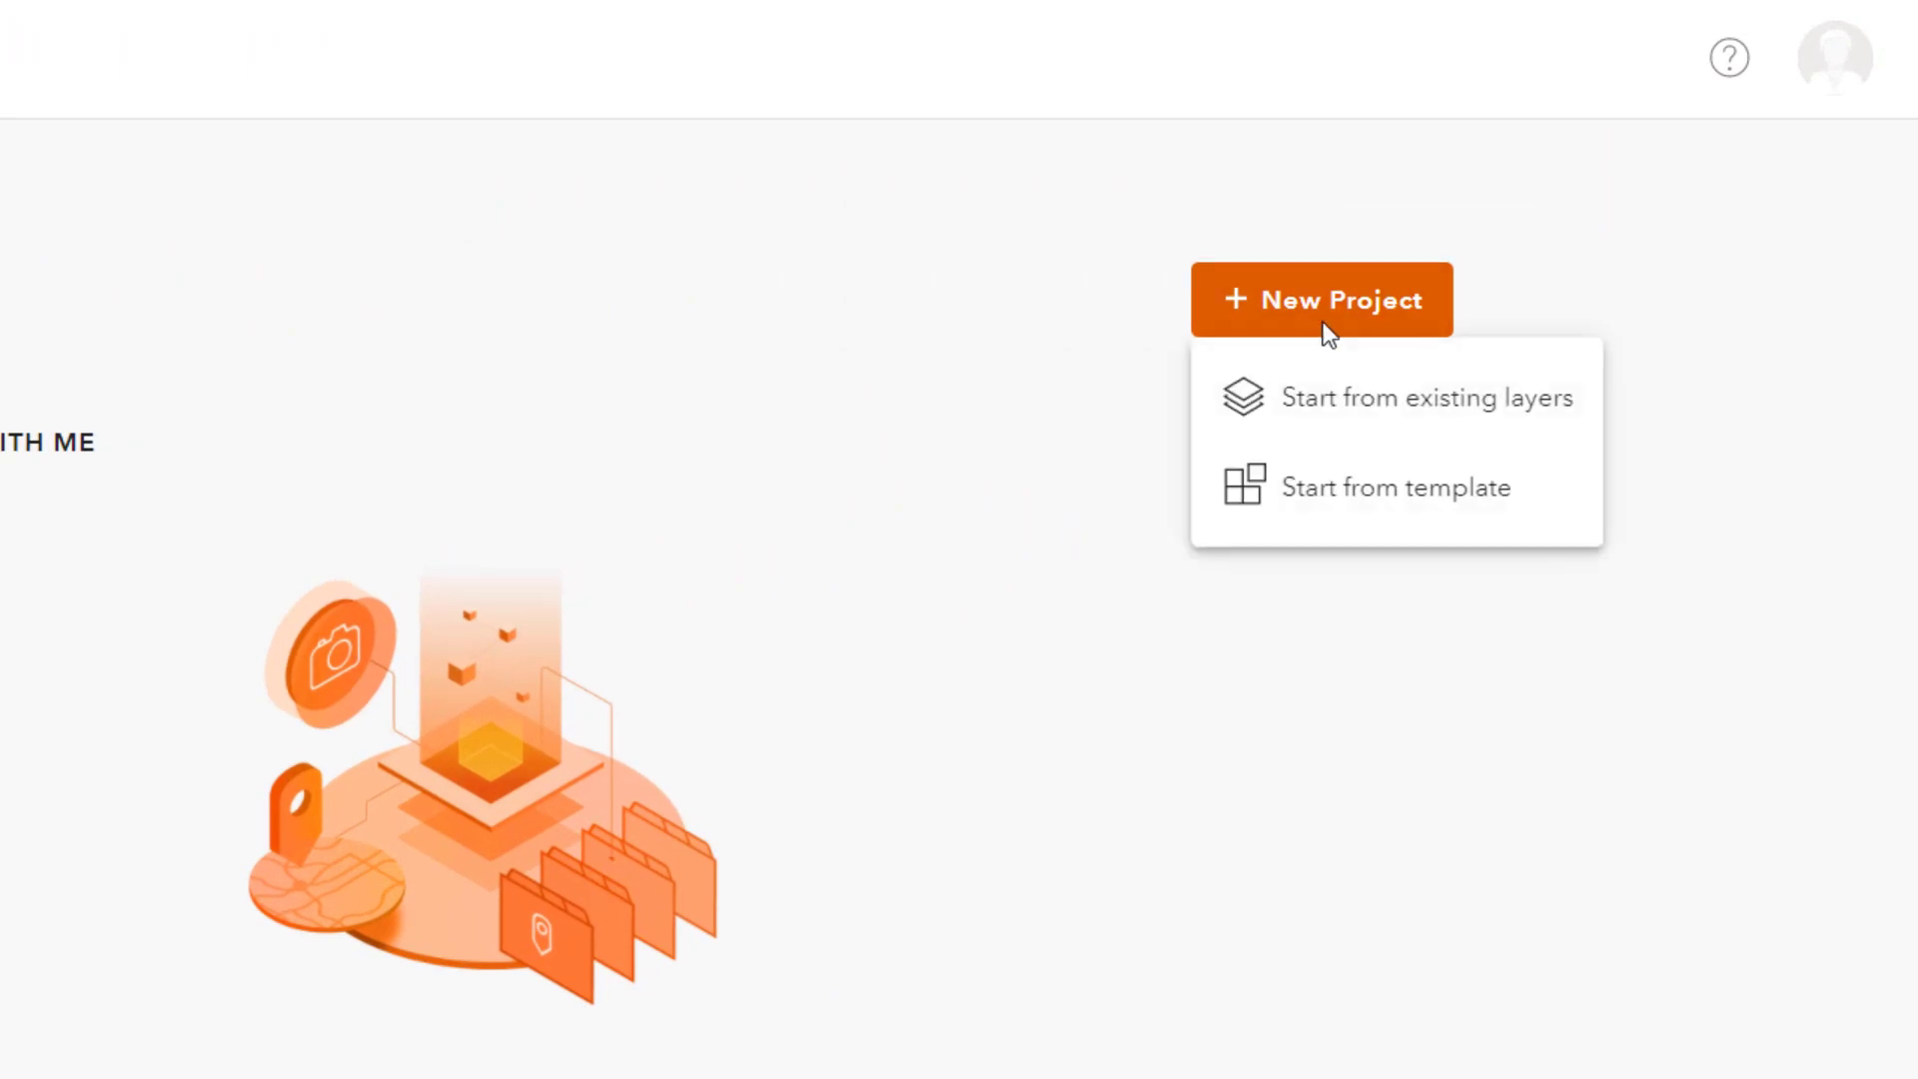
pyautogui.click(1405, 525)
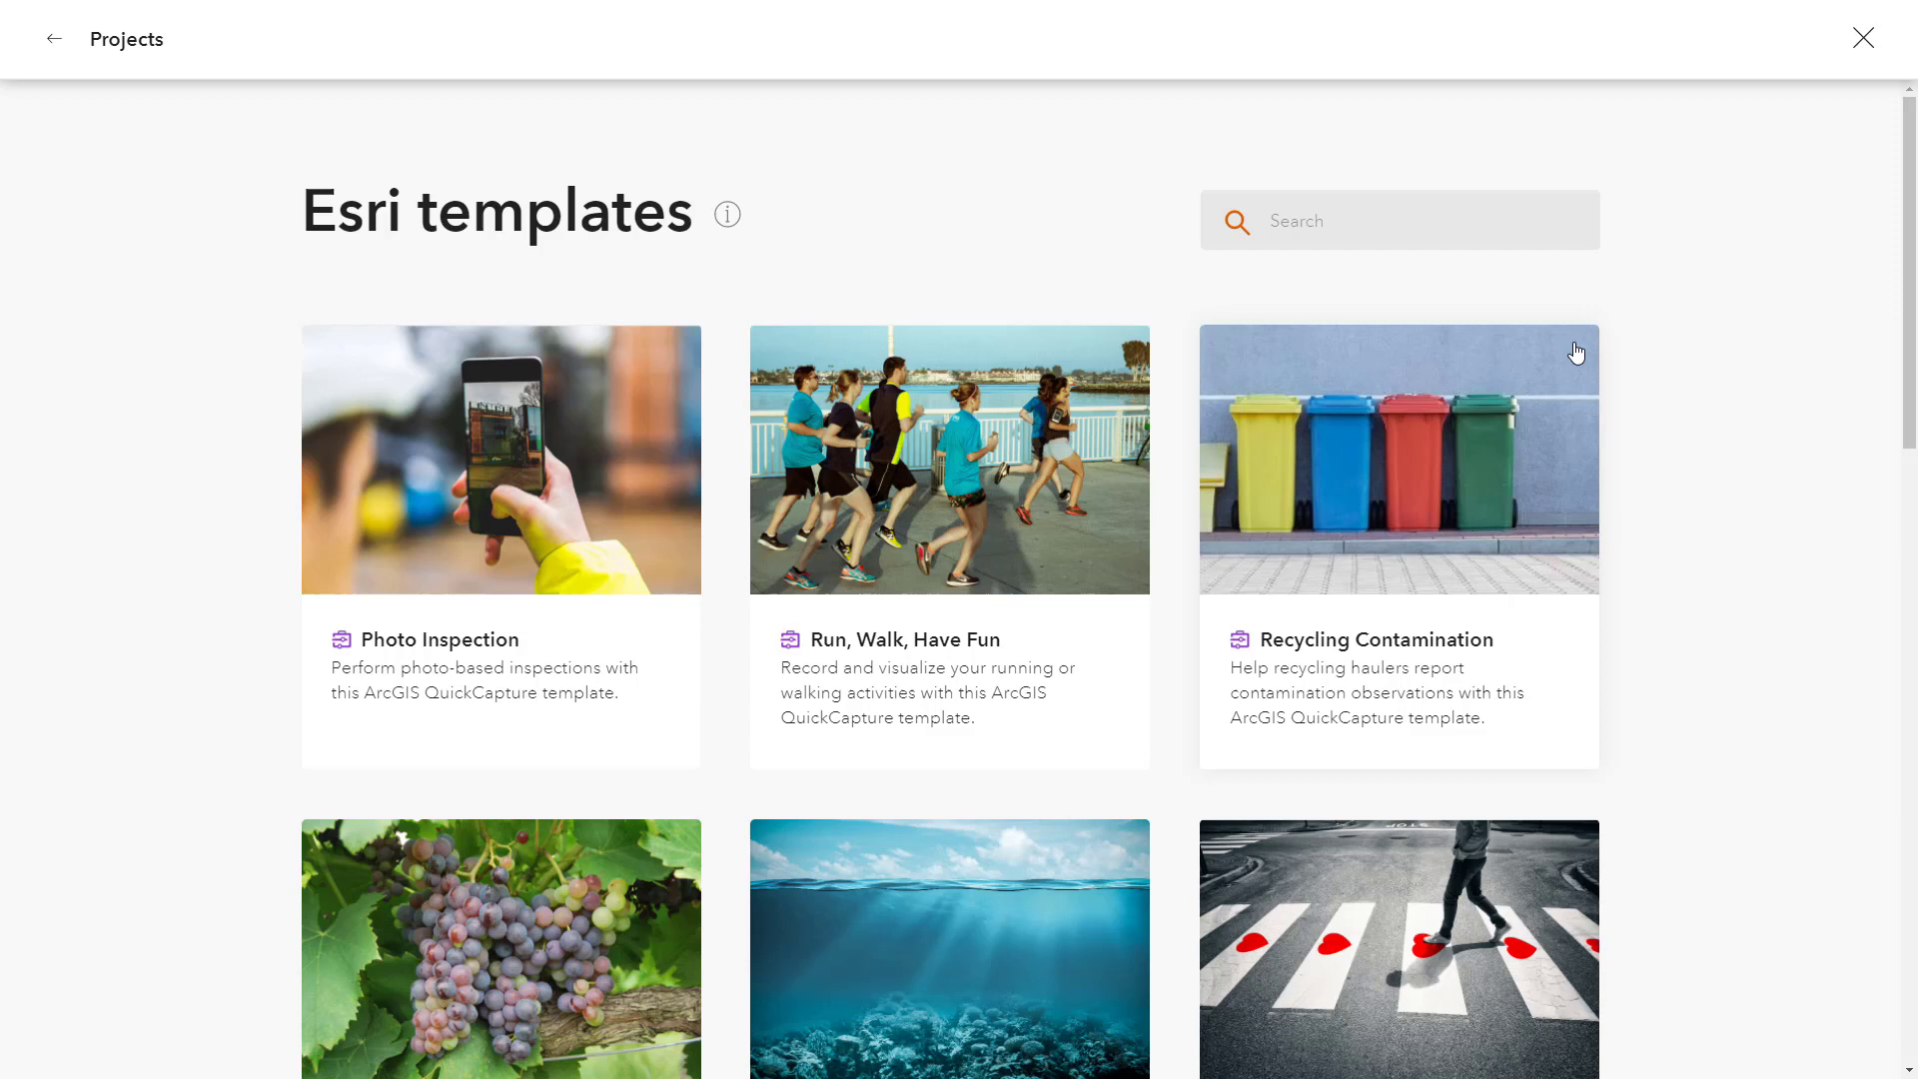
pyautogui.write('urban')
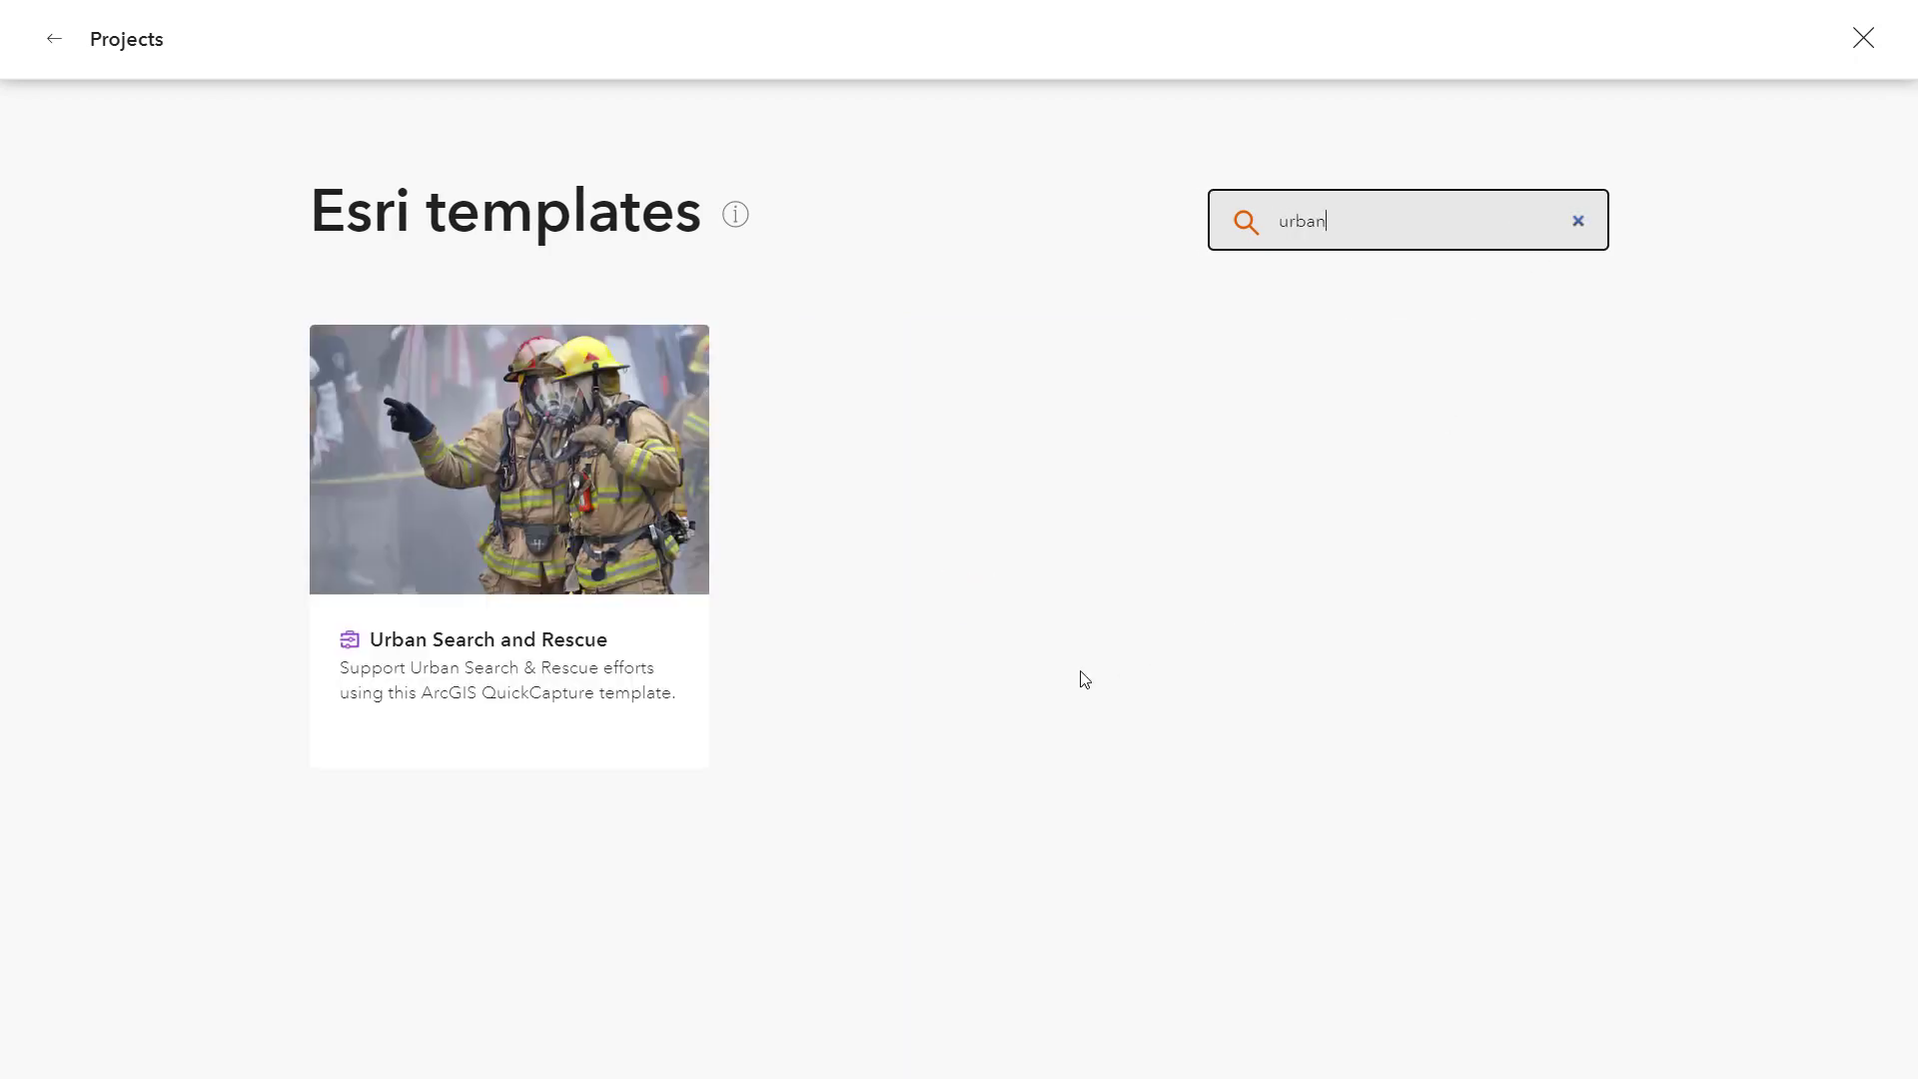
pyautogui.click(676, 621)
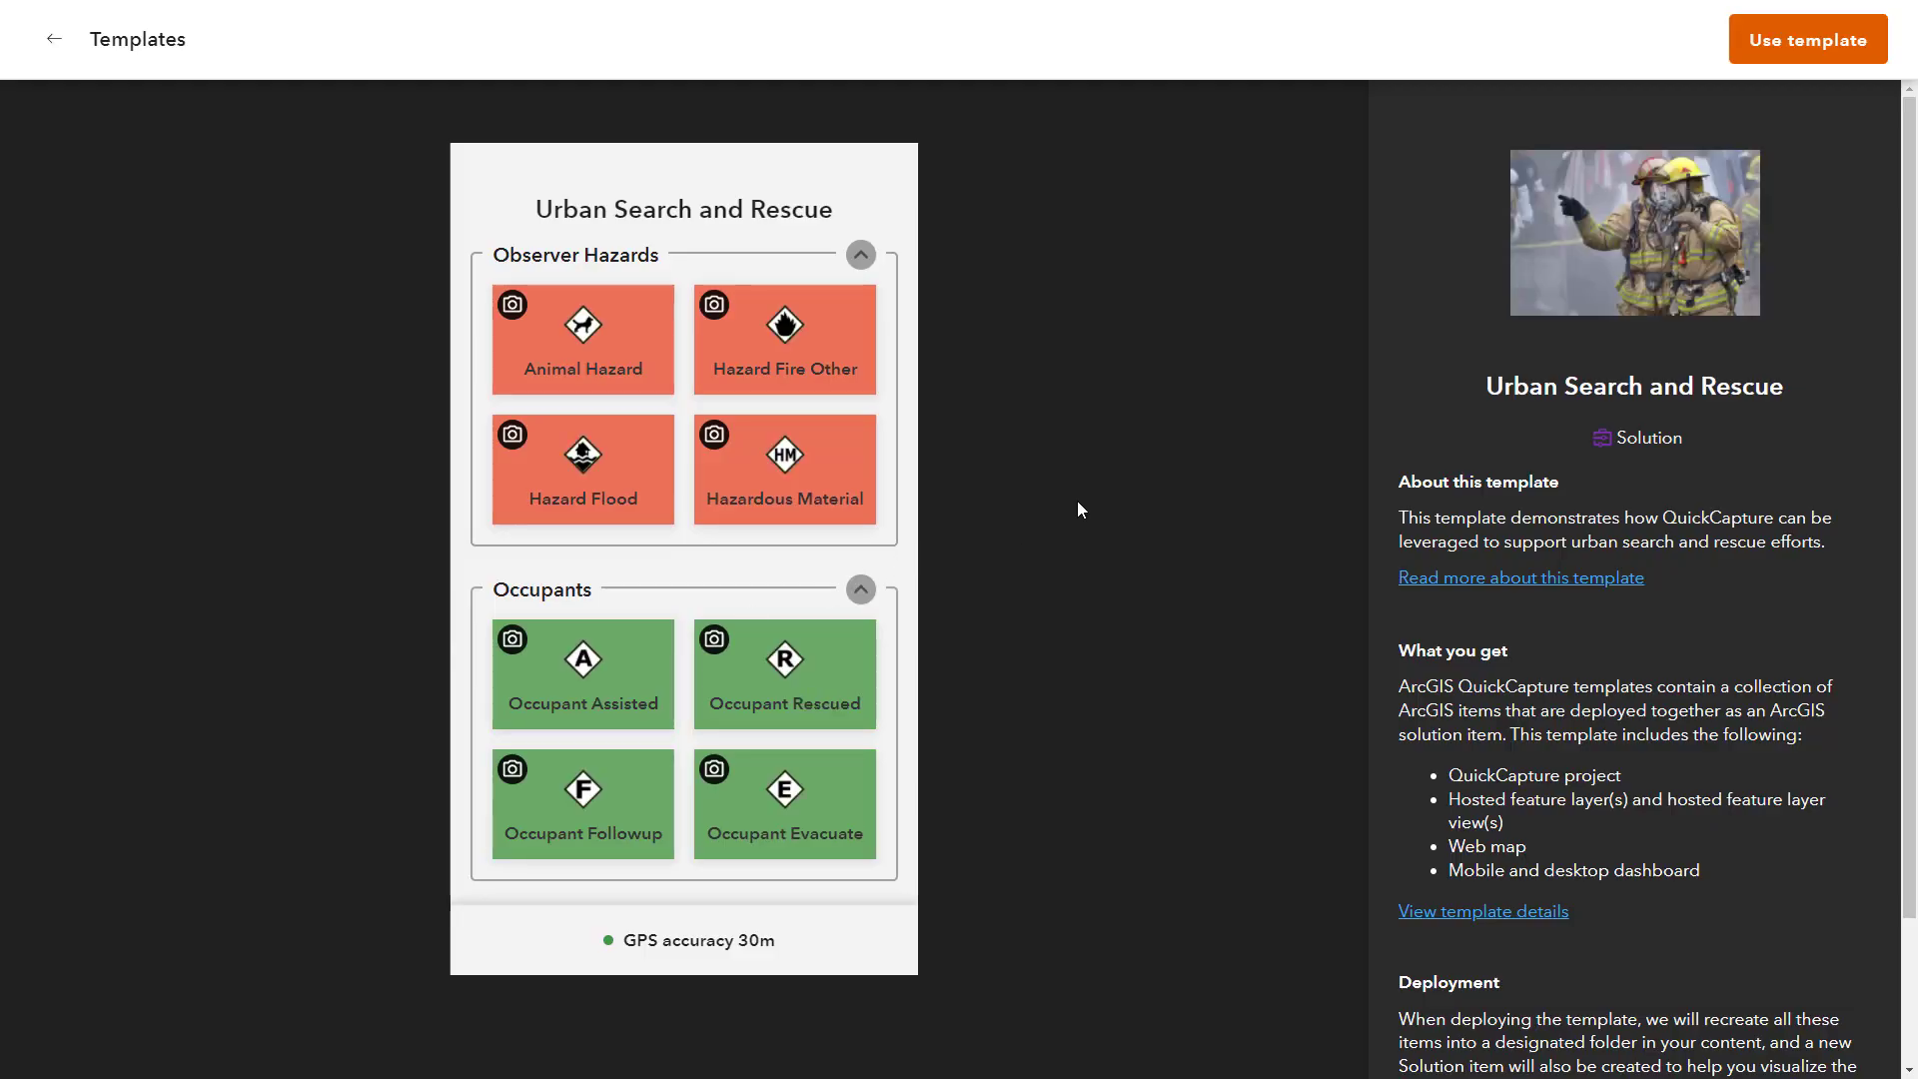
pyautogui.click(1808, 58)
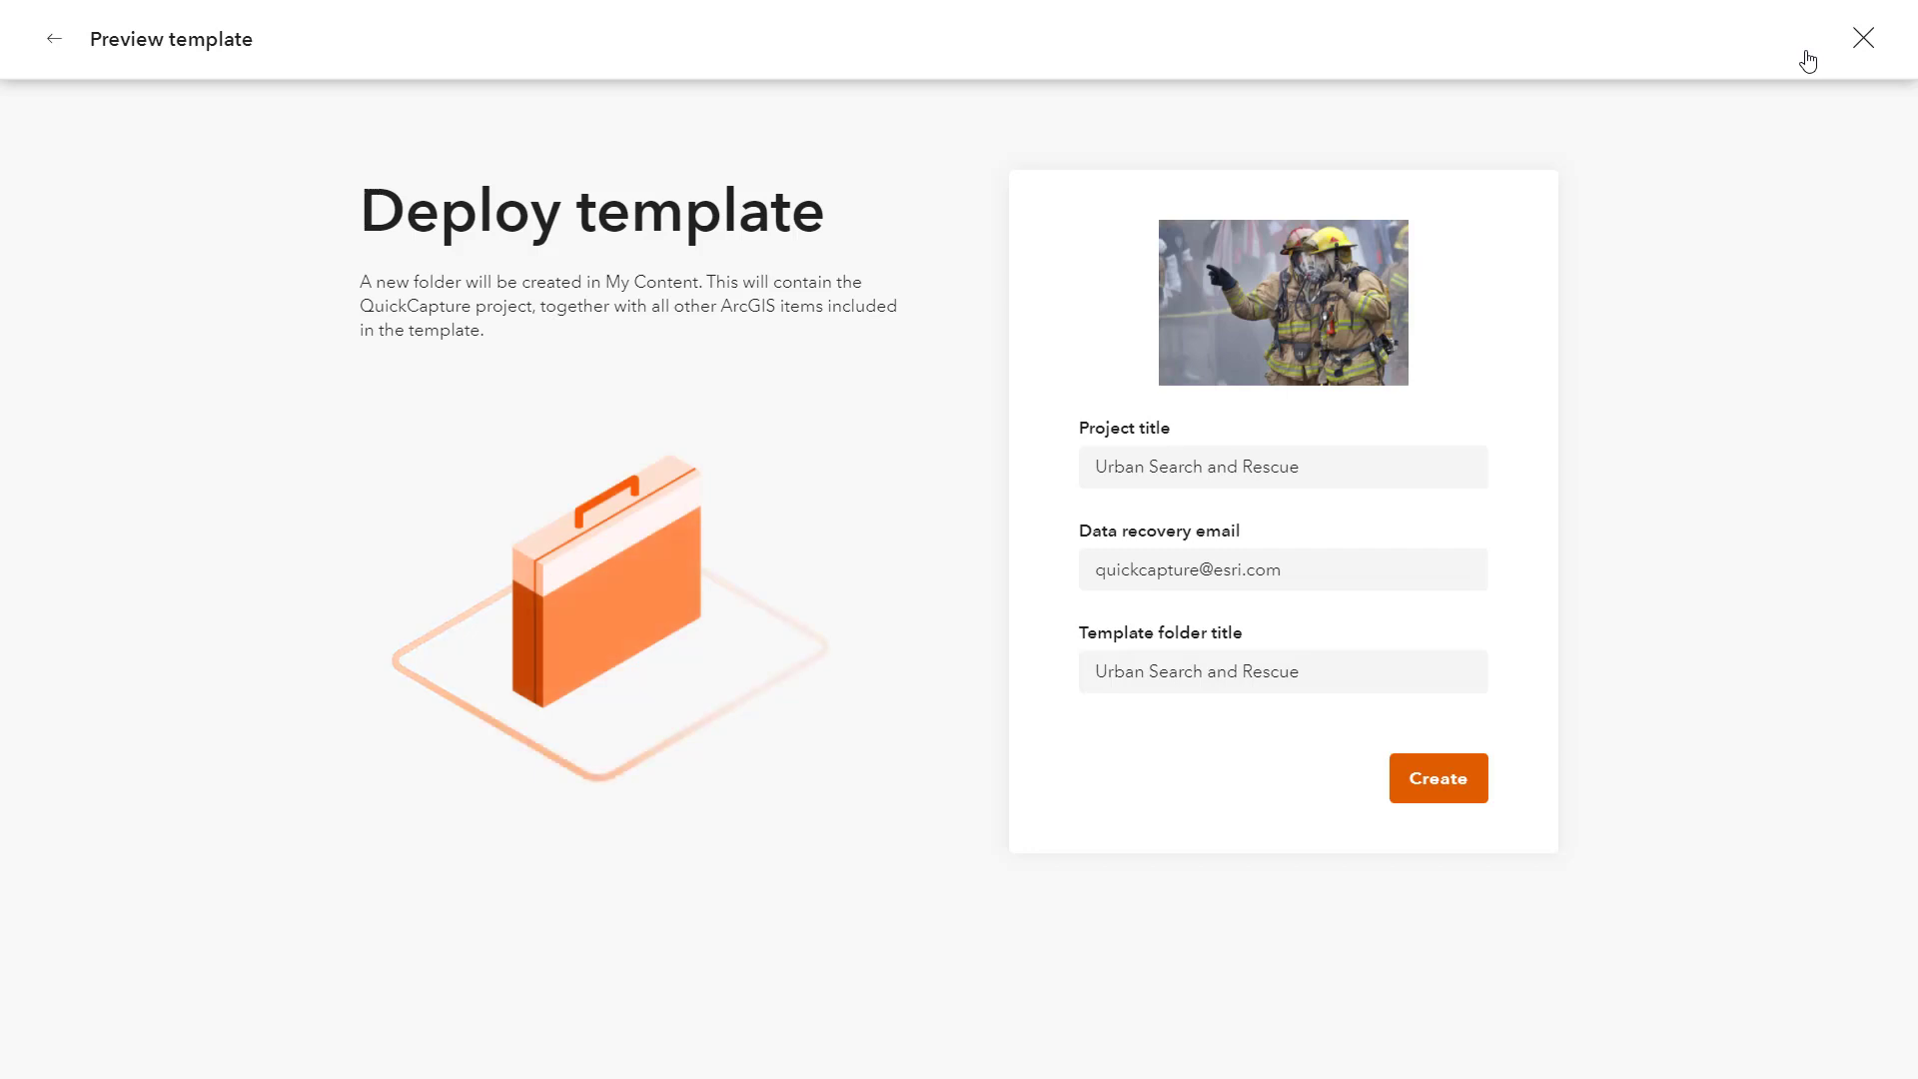
# Step: Append ' Demo' to both the project and folder titles and create the project
pyautogui.click(1400, 472)
pyautogui.write('Demo')
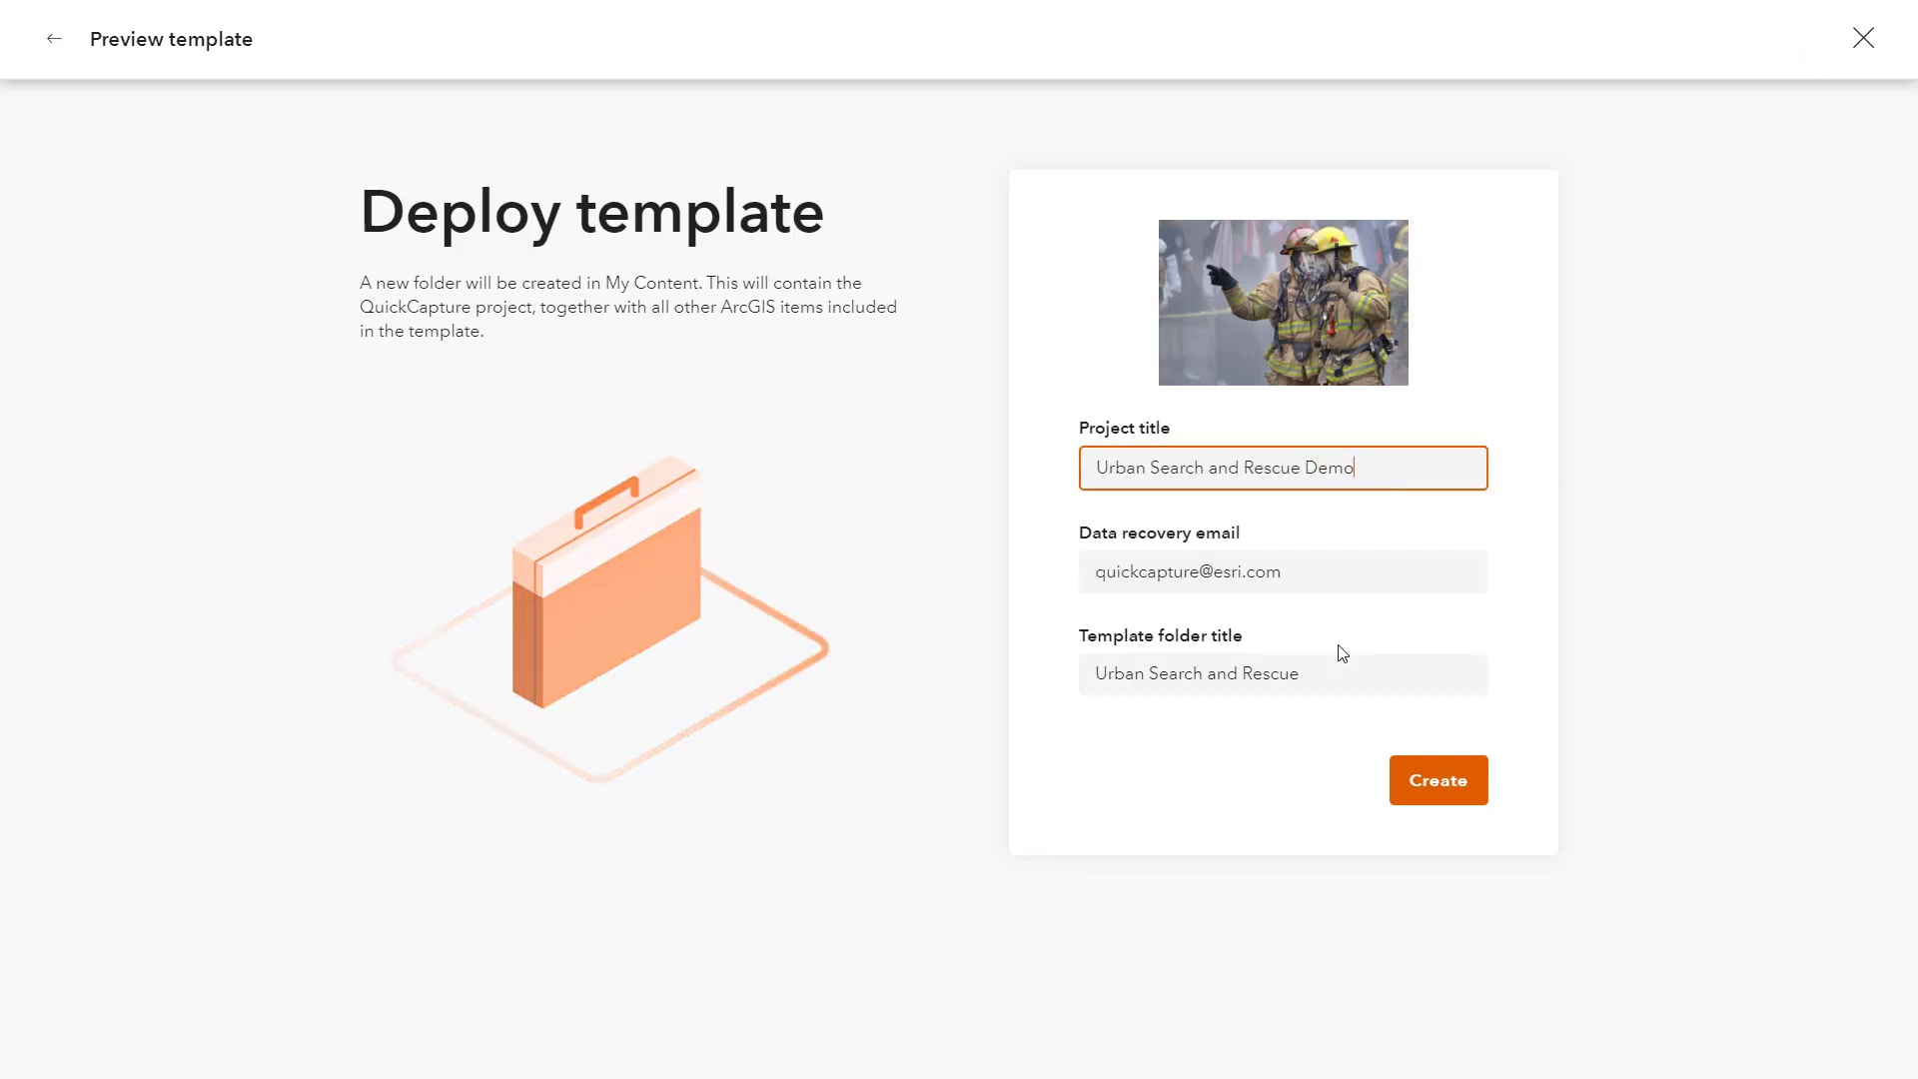
pyautogui.click(1420, 685)
pyautogui.write('Demo')
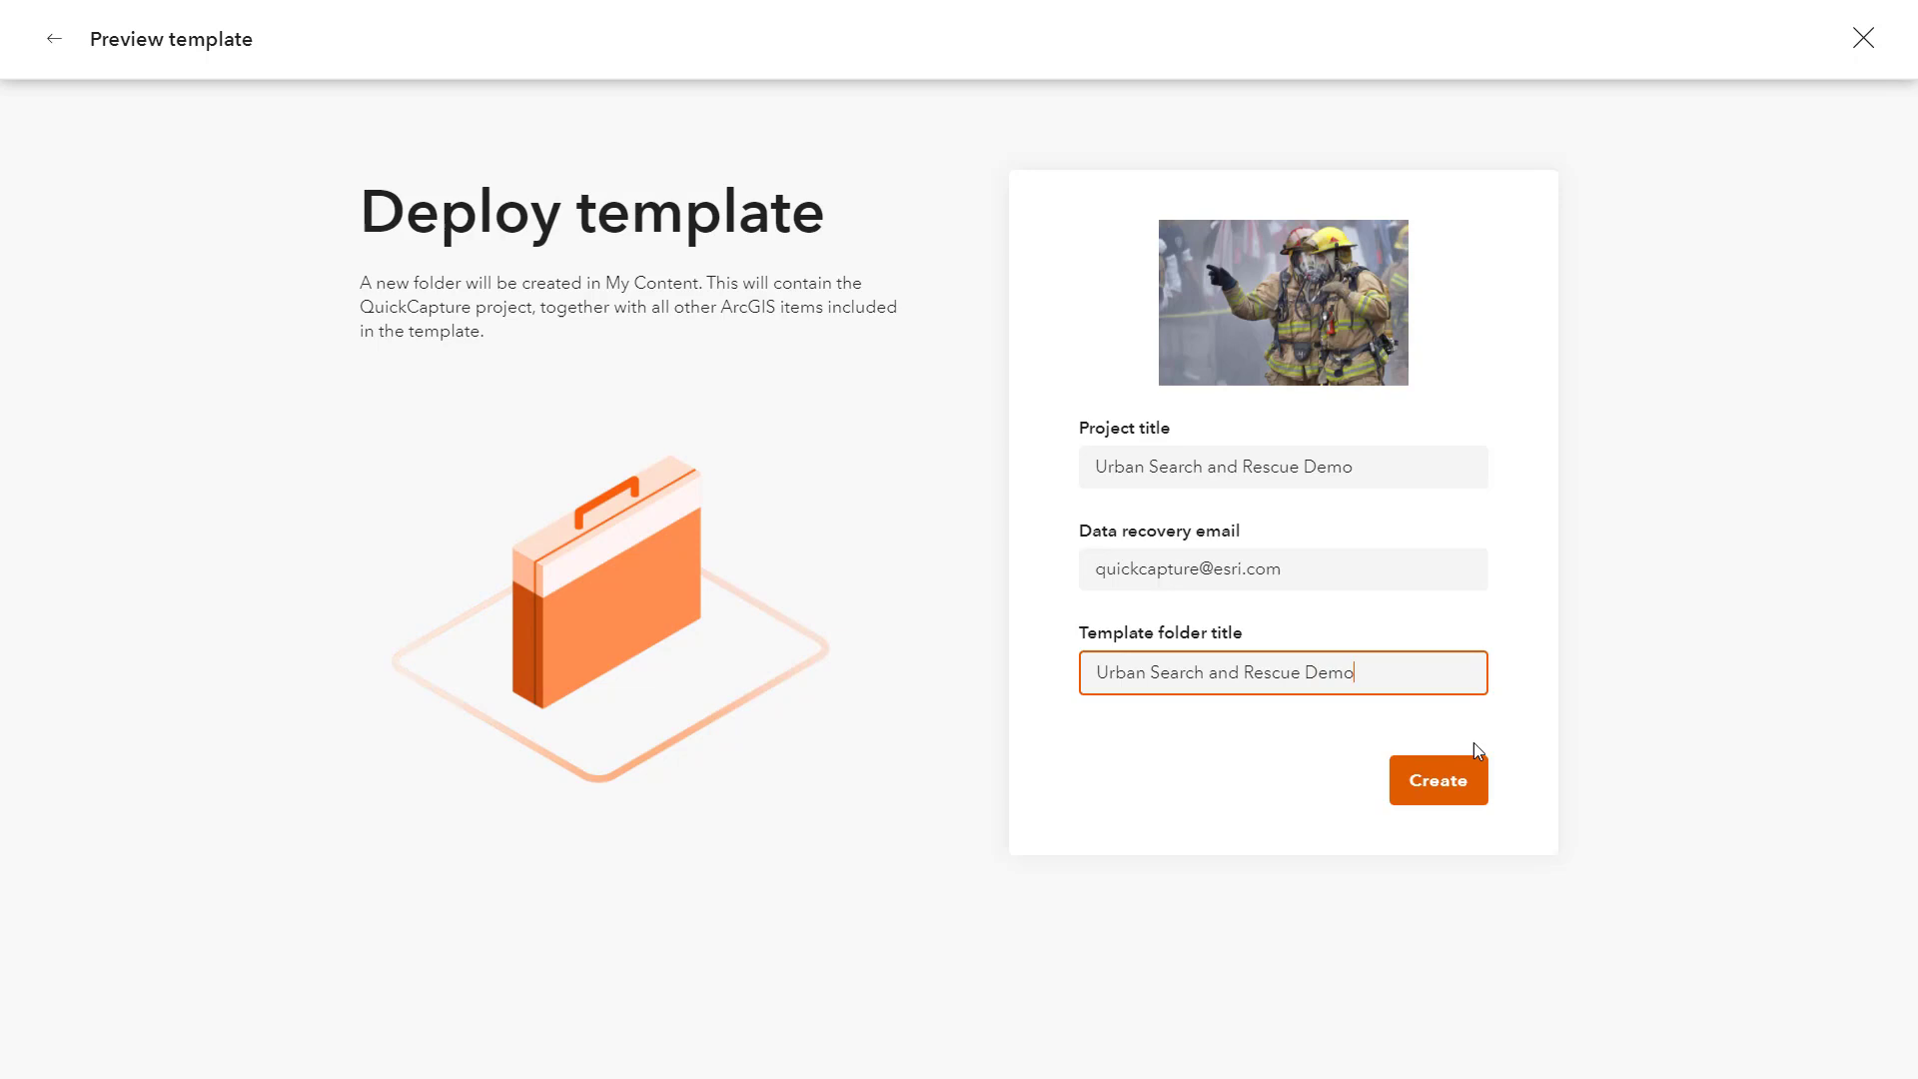
pyautogui.click(1465, 805)
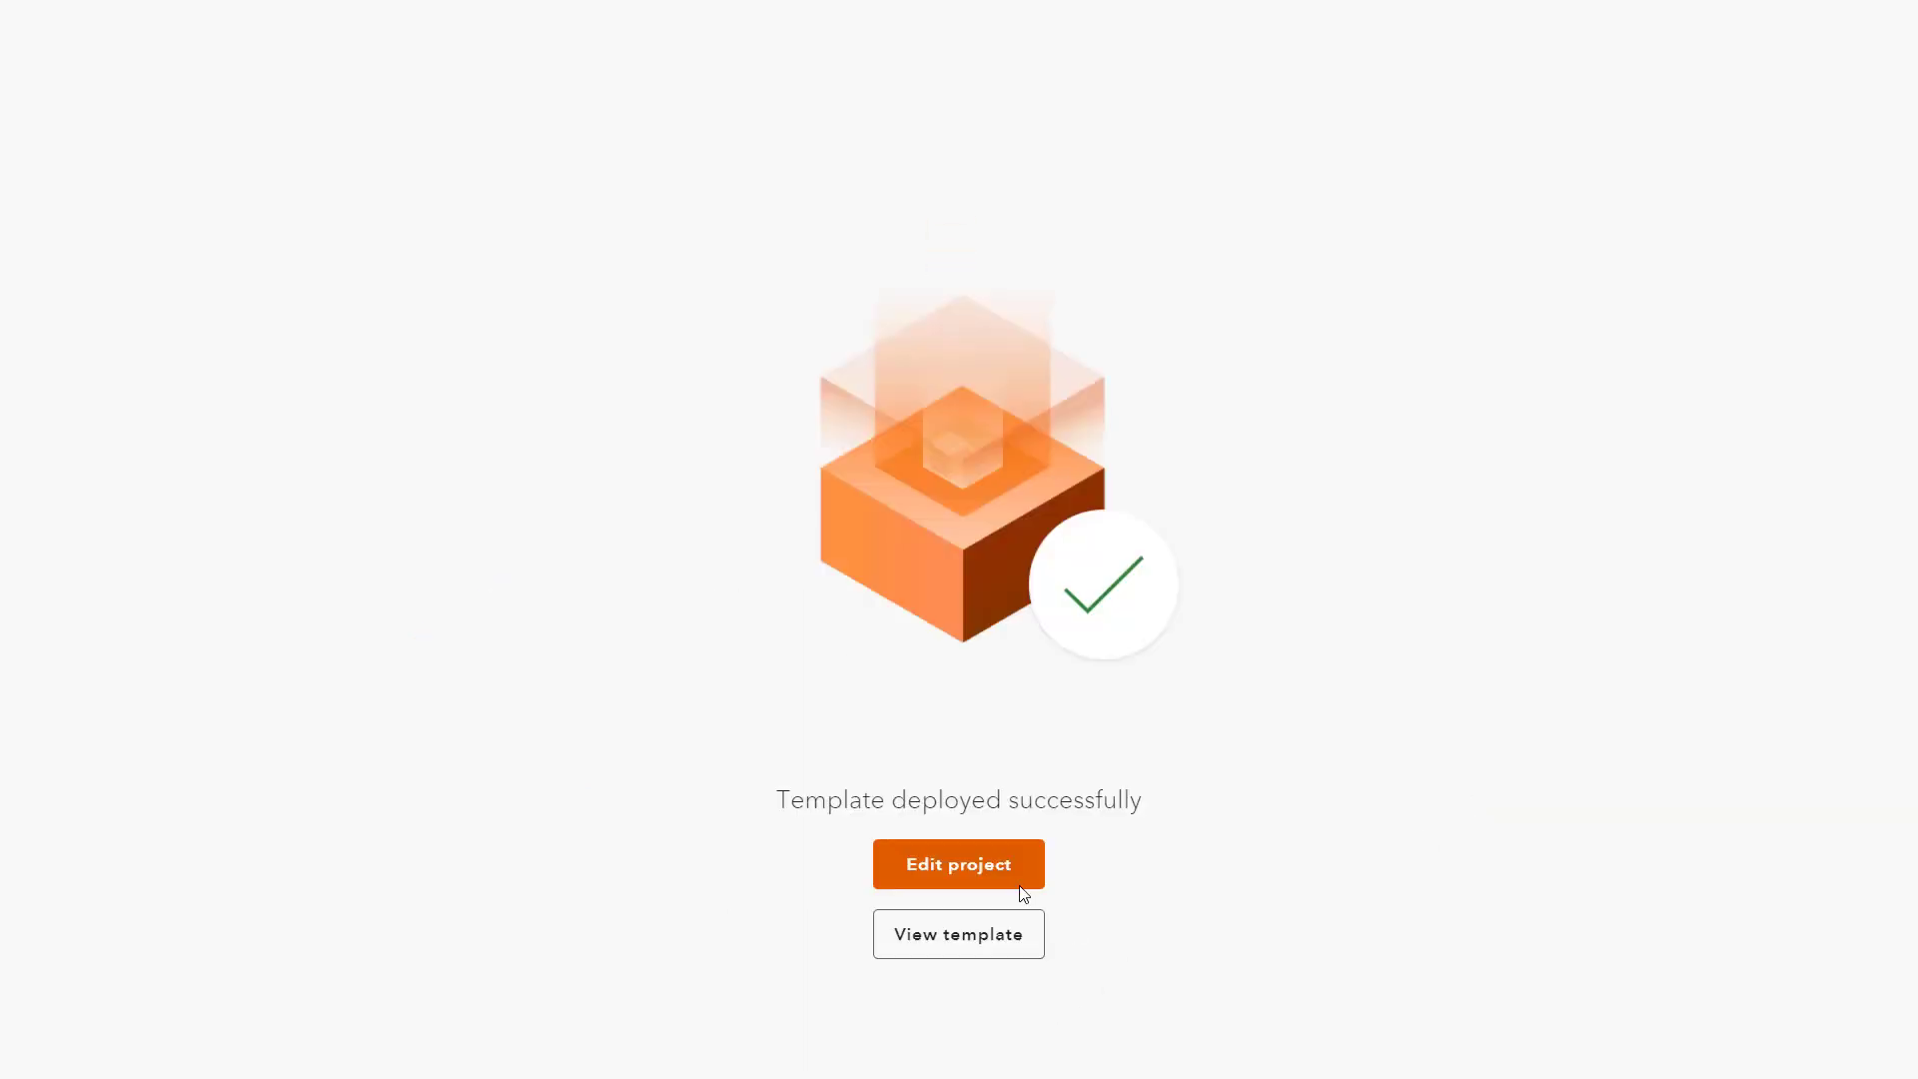
# Step: Open the Urban Search and Rescue Demo project, list its layers, and open the USAR layer's item details
pyautogui.click(1015, 880)
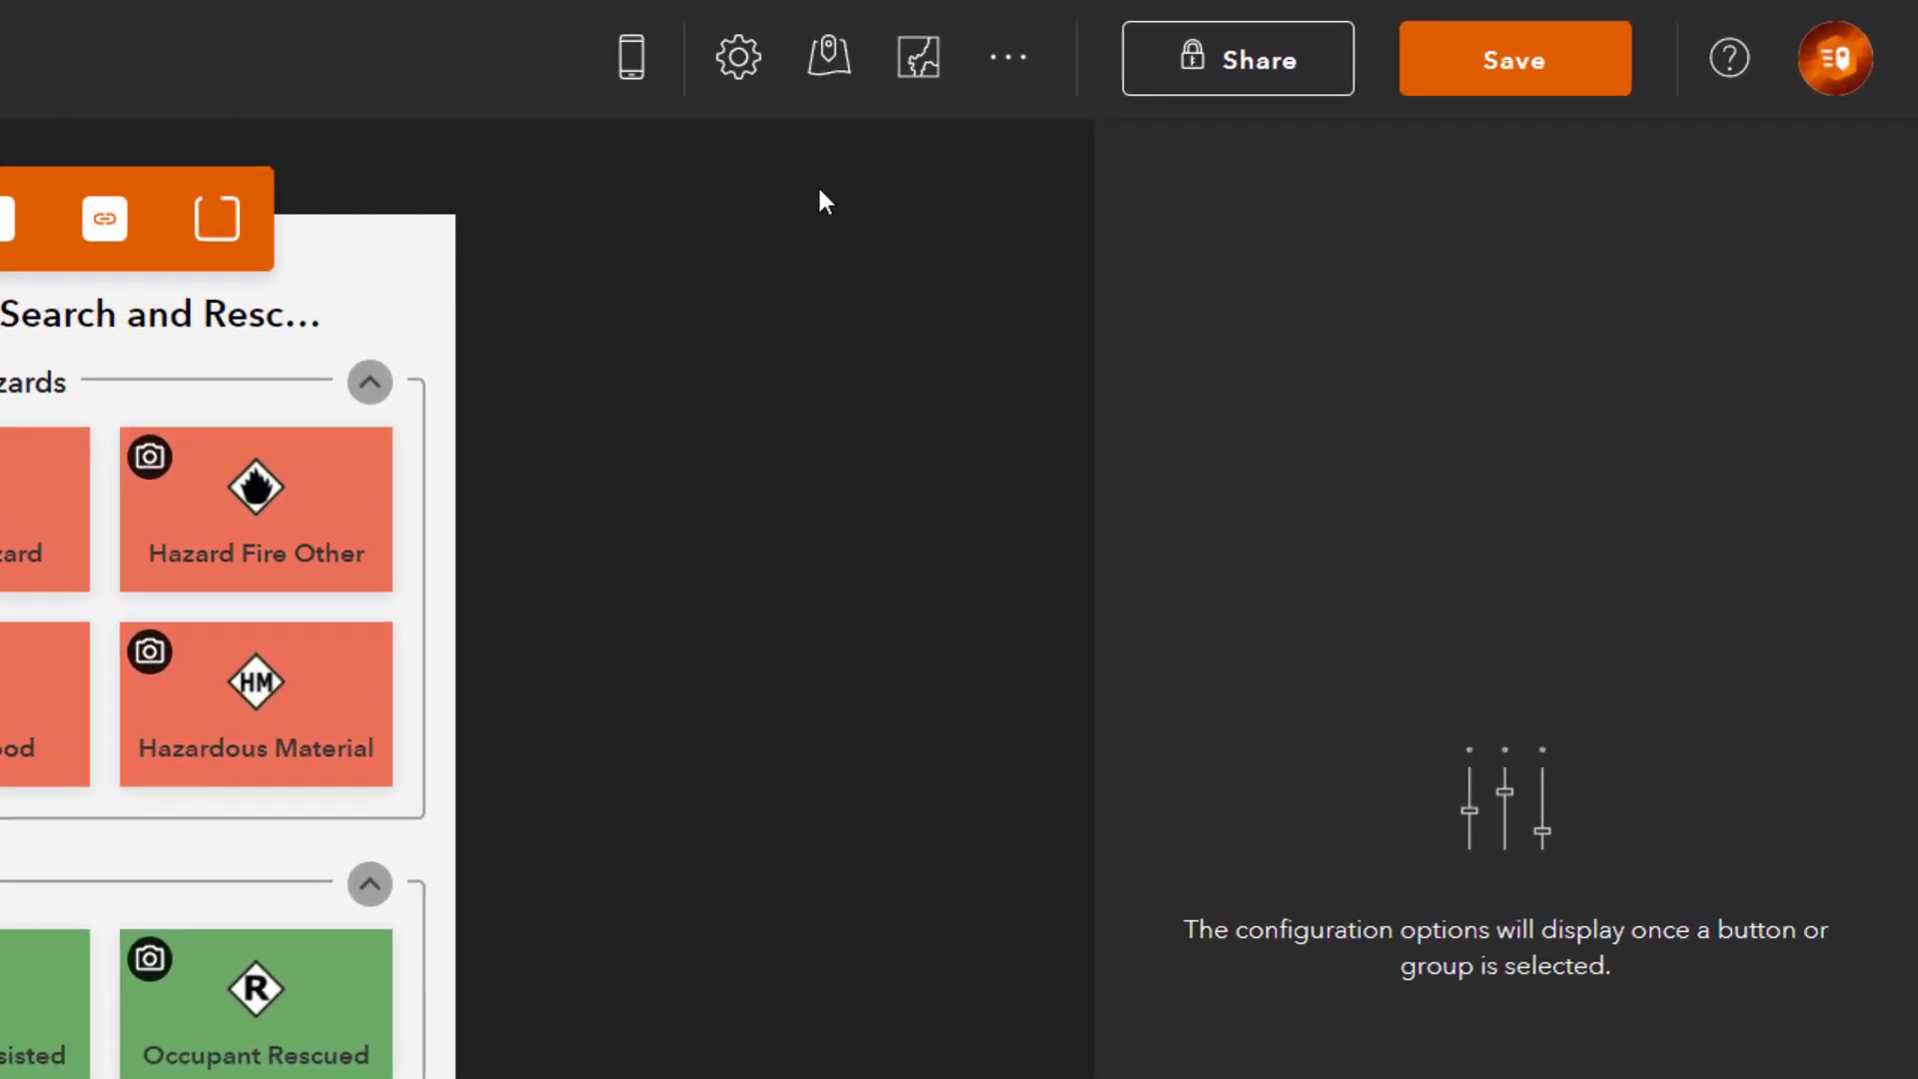
pyautogui.click(835, 88)
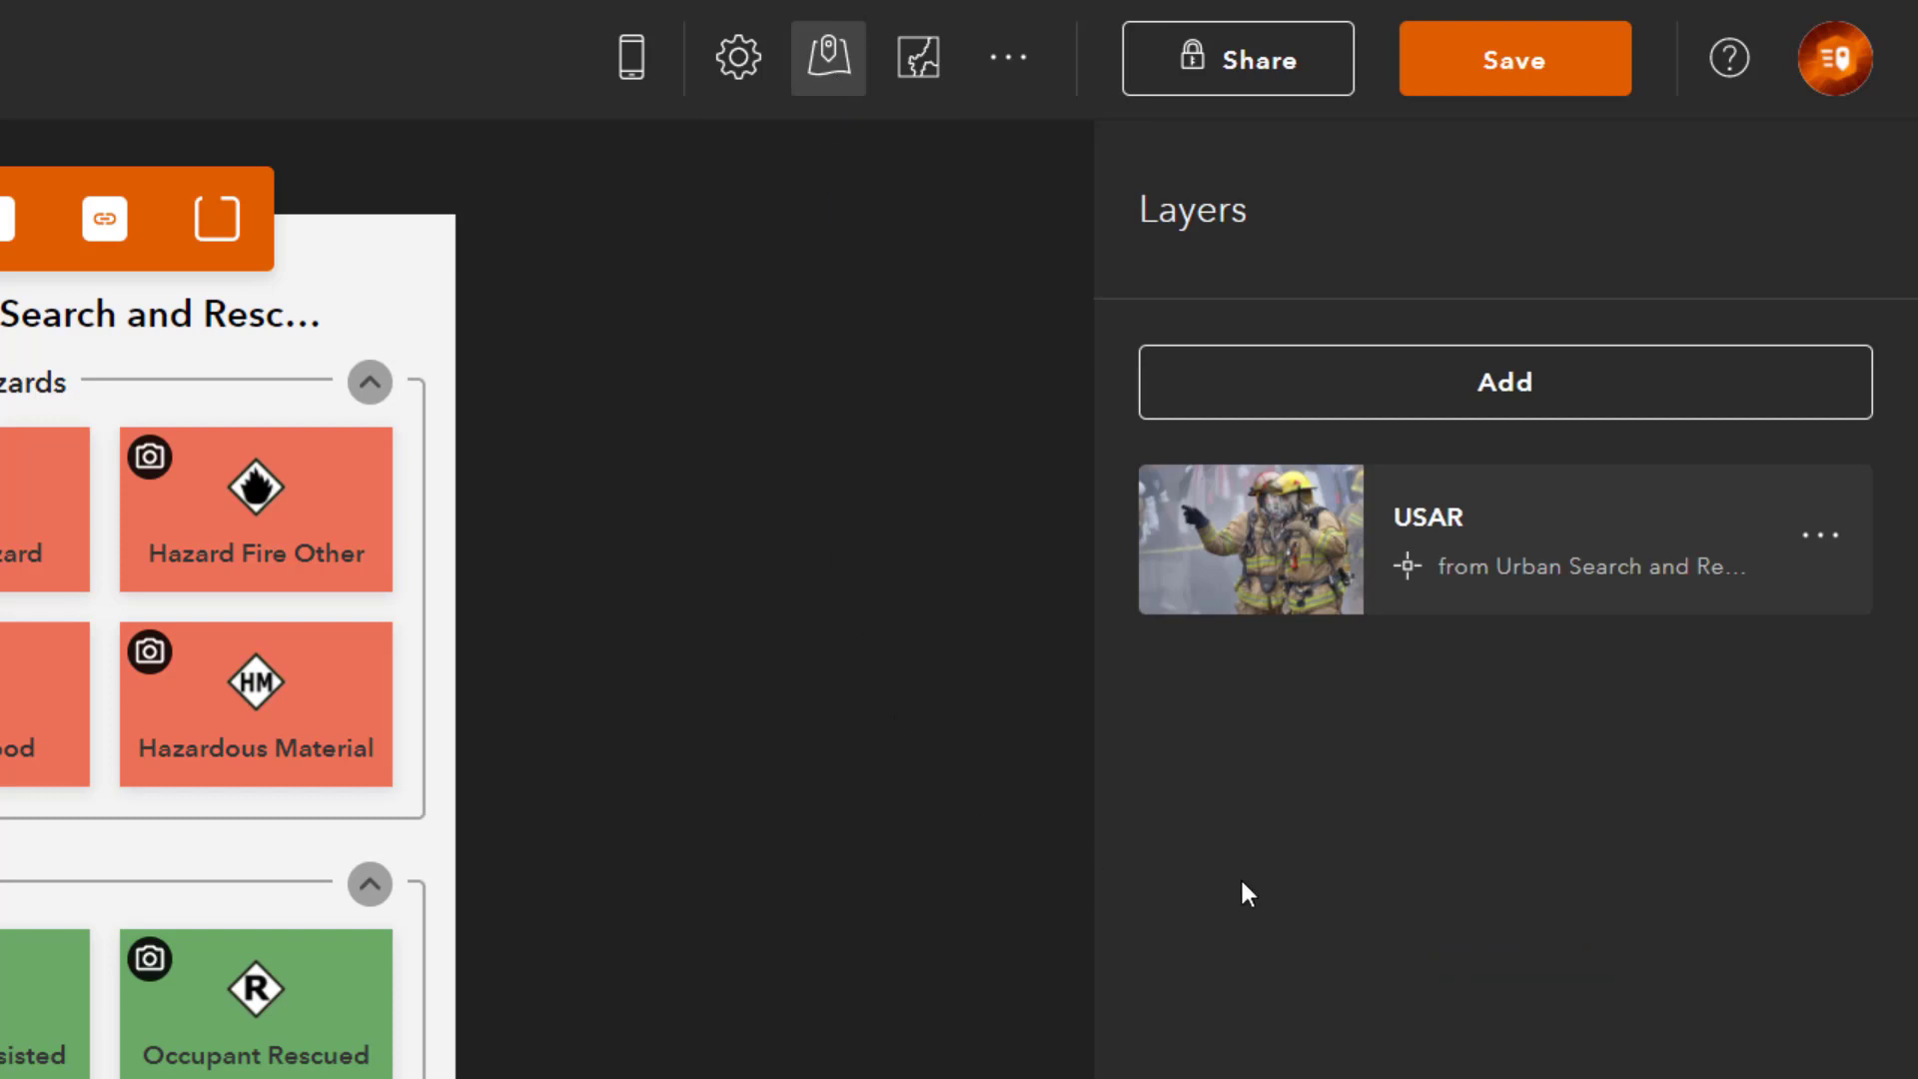
pyautogui.click(1823, 540)
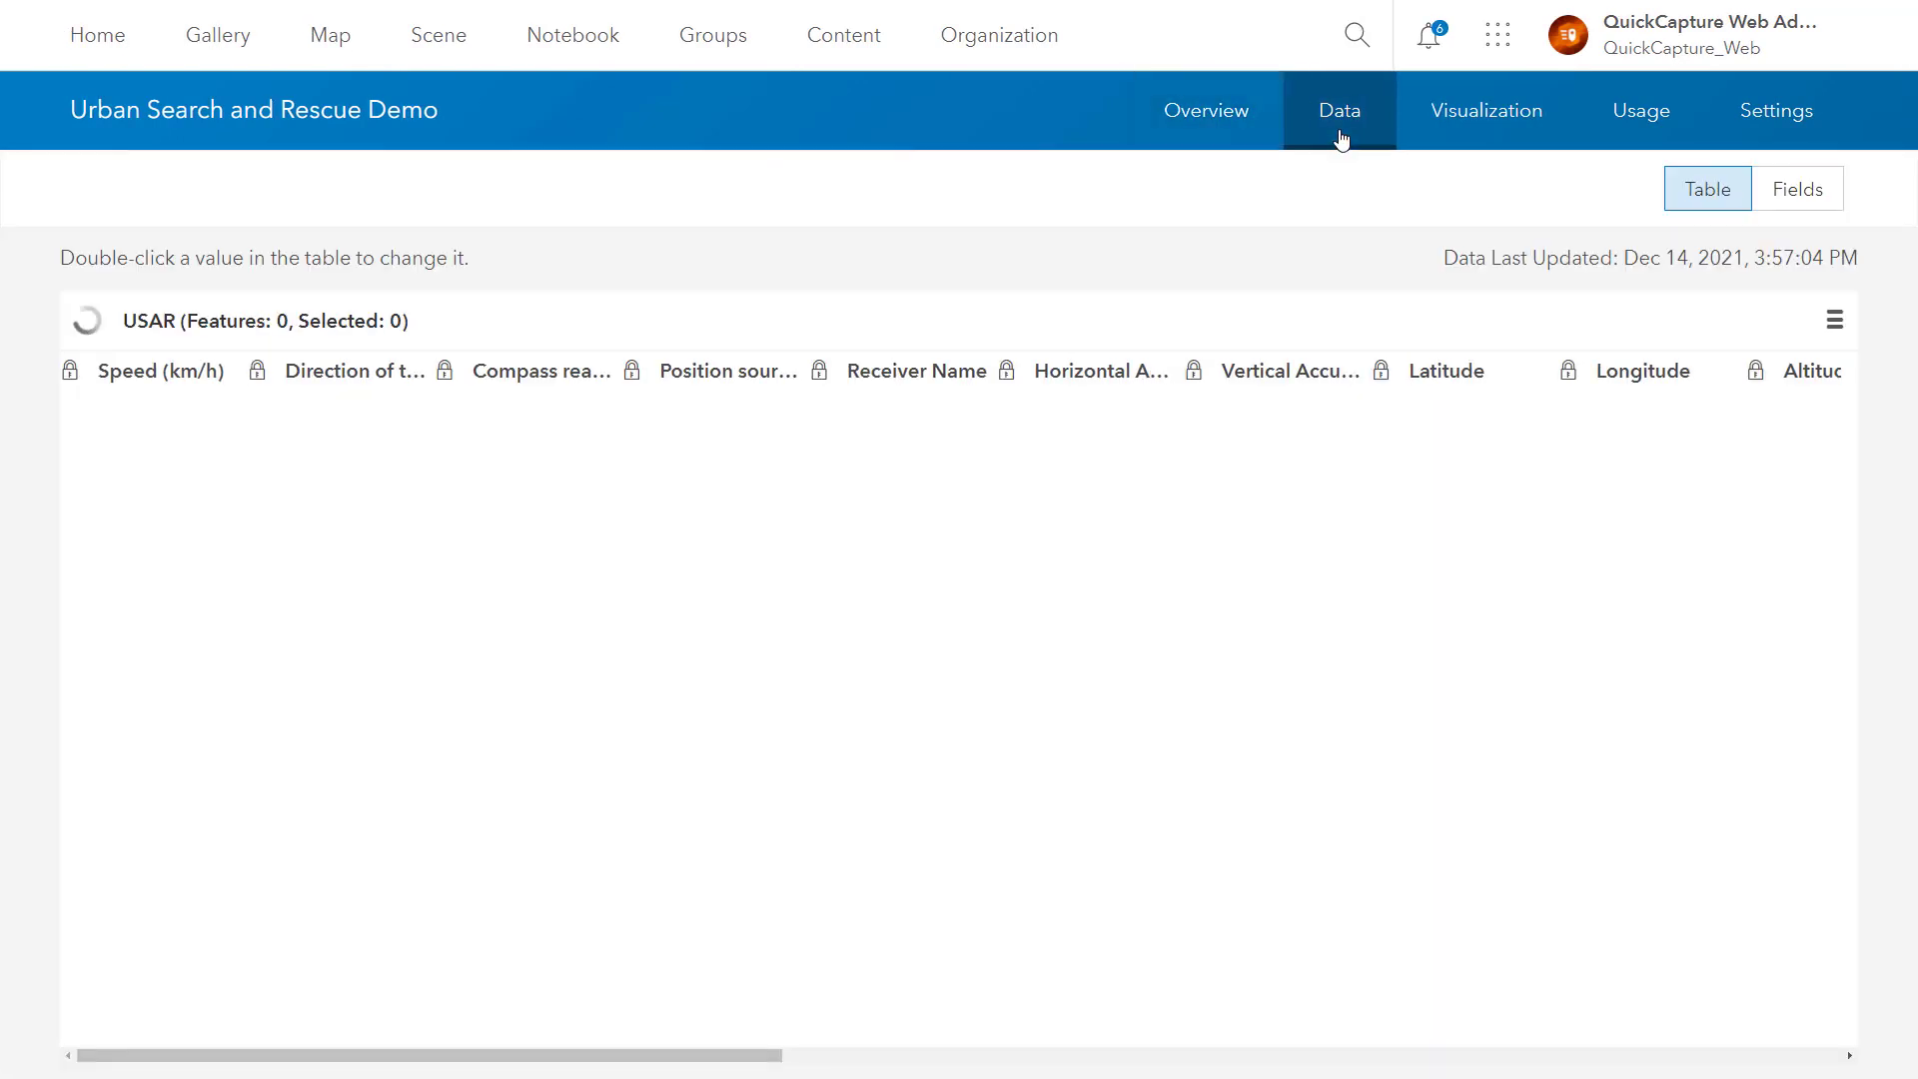
# Step: Switch to the layer's Fields list and add string field operator, display name Operator Name
pyautogui.click(1809, 205)
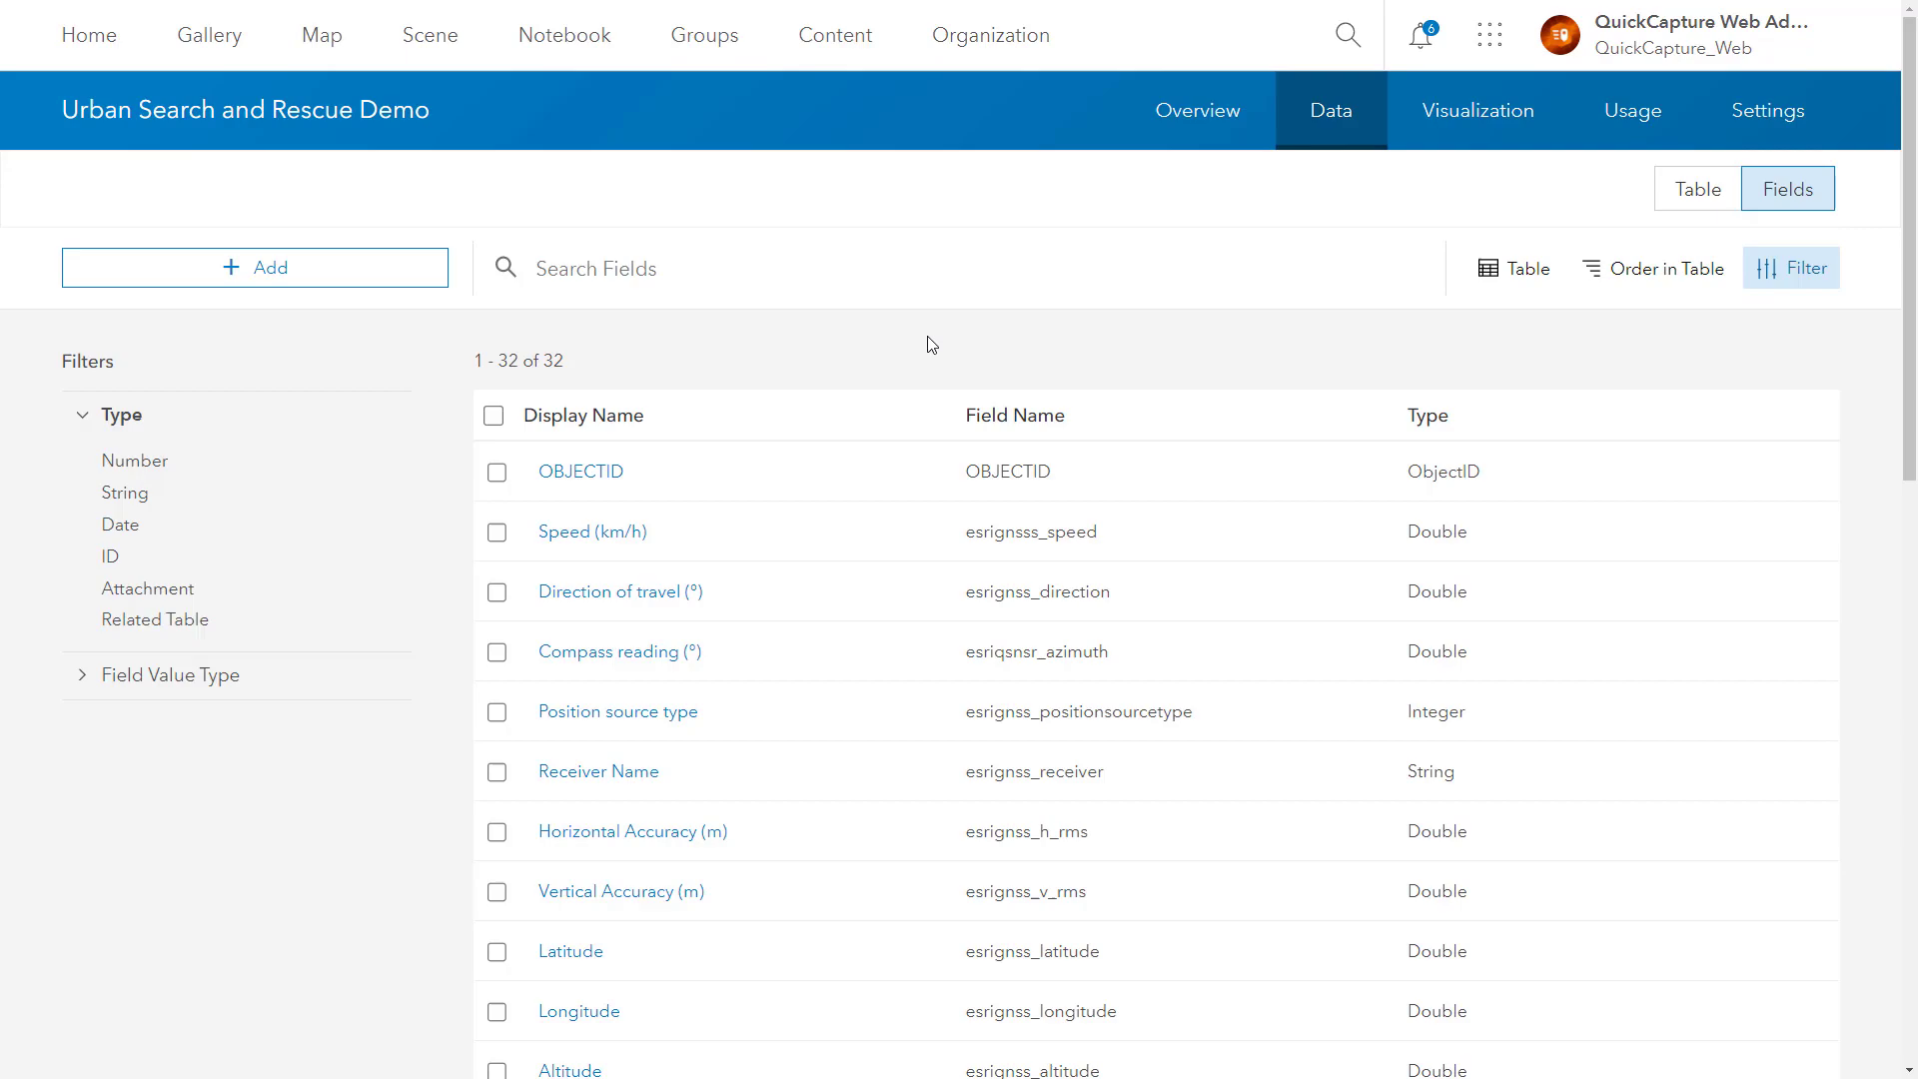
pyautogui.click(349, 270)
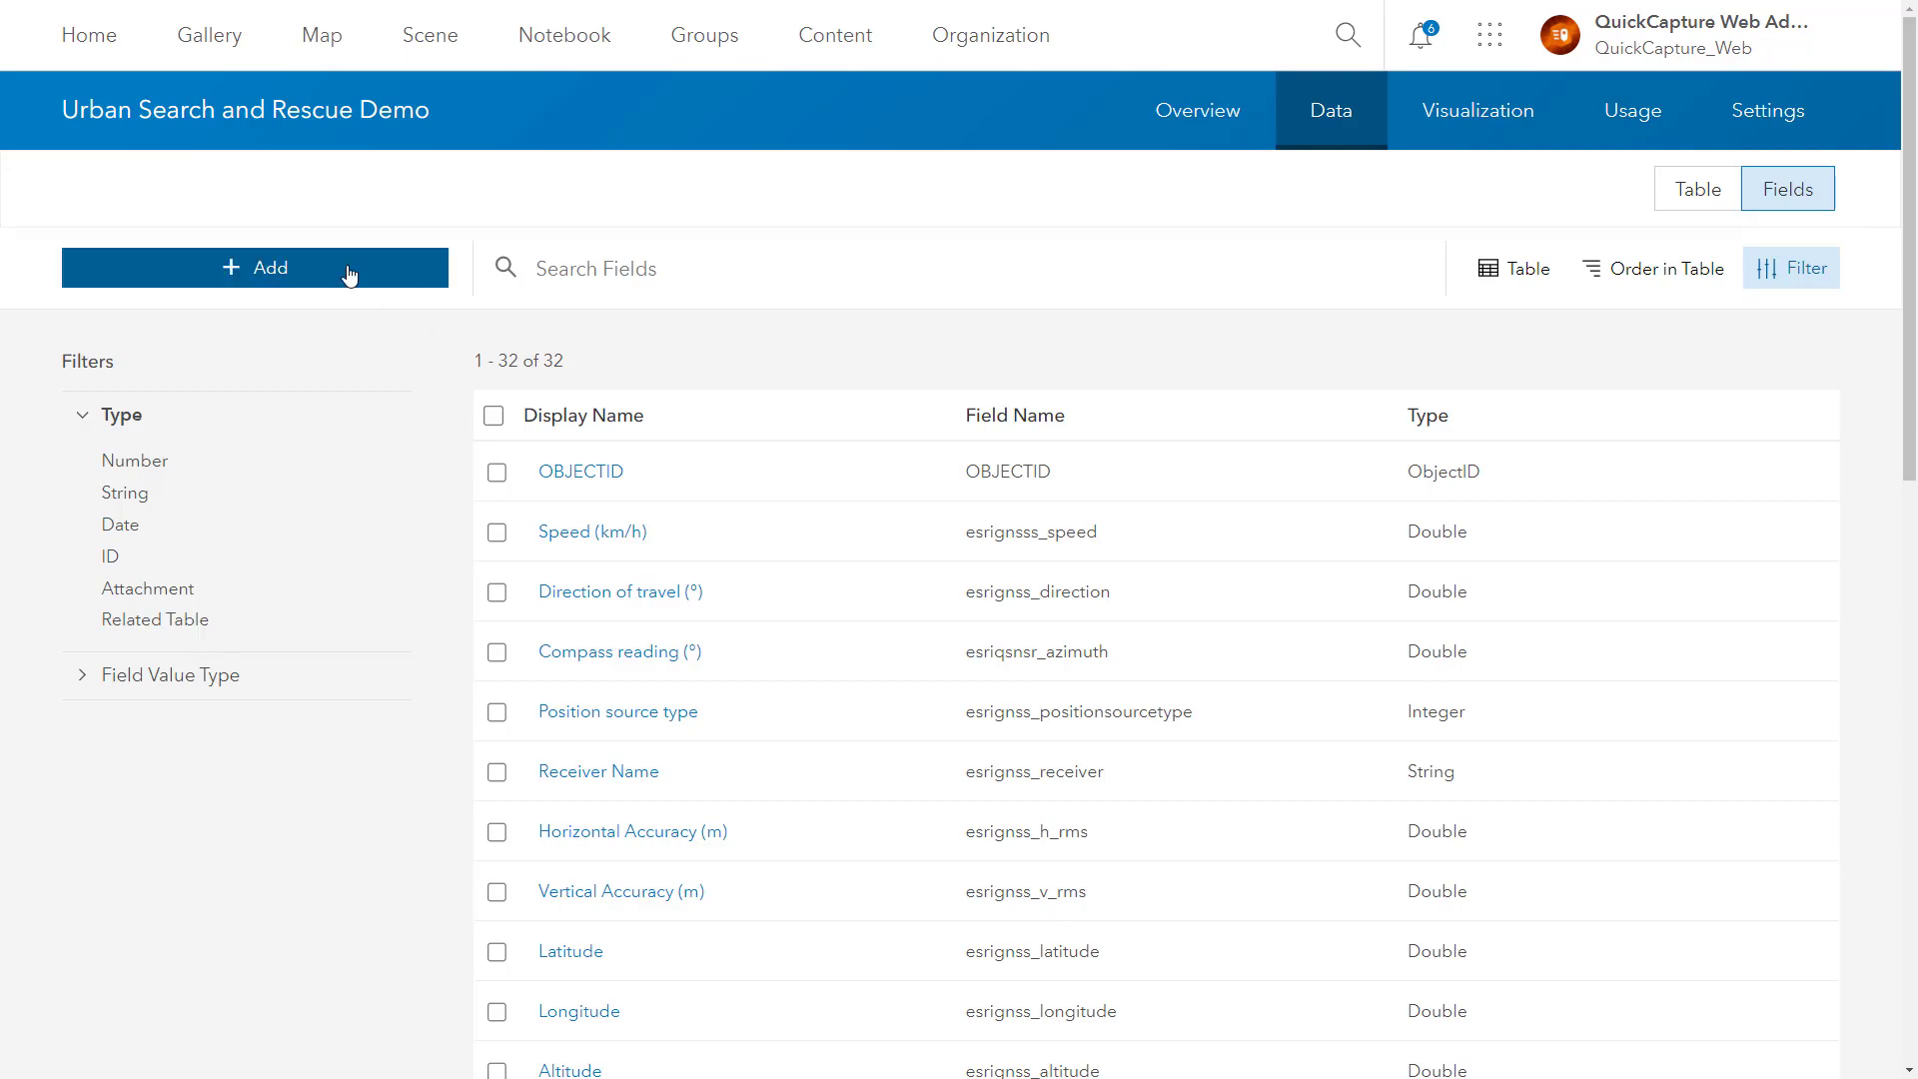
pyautogui.write('operator')
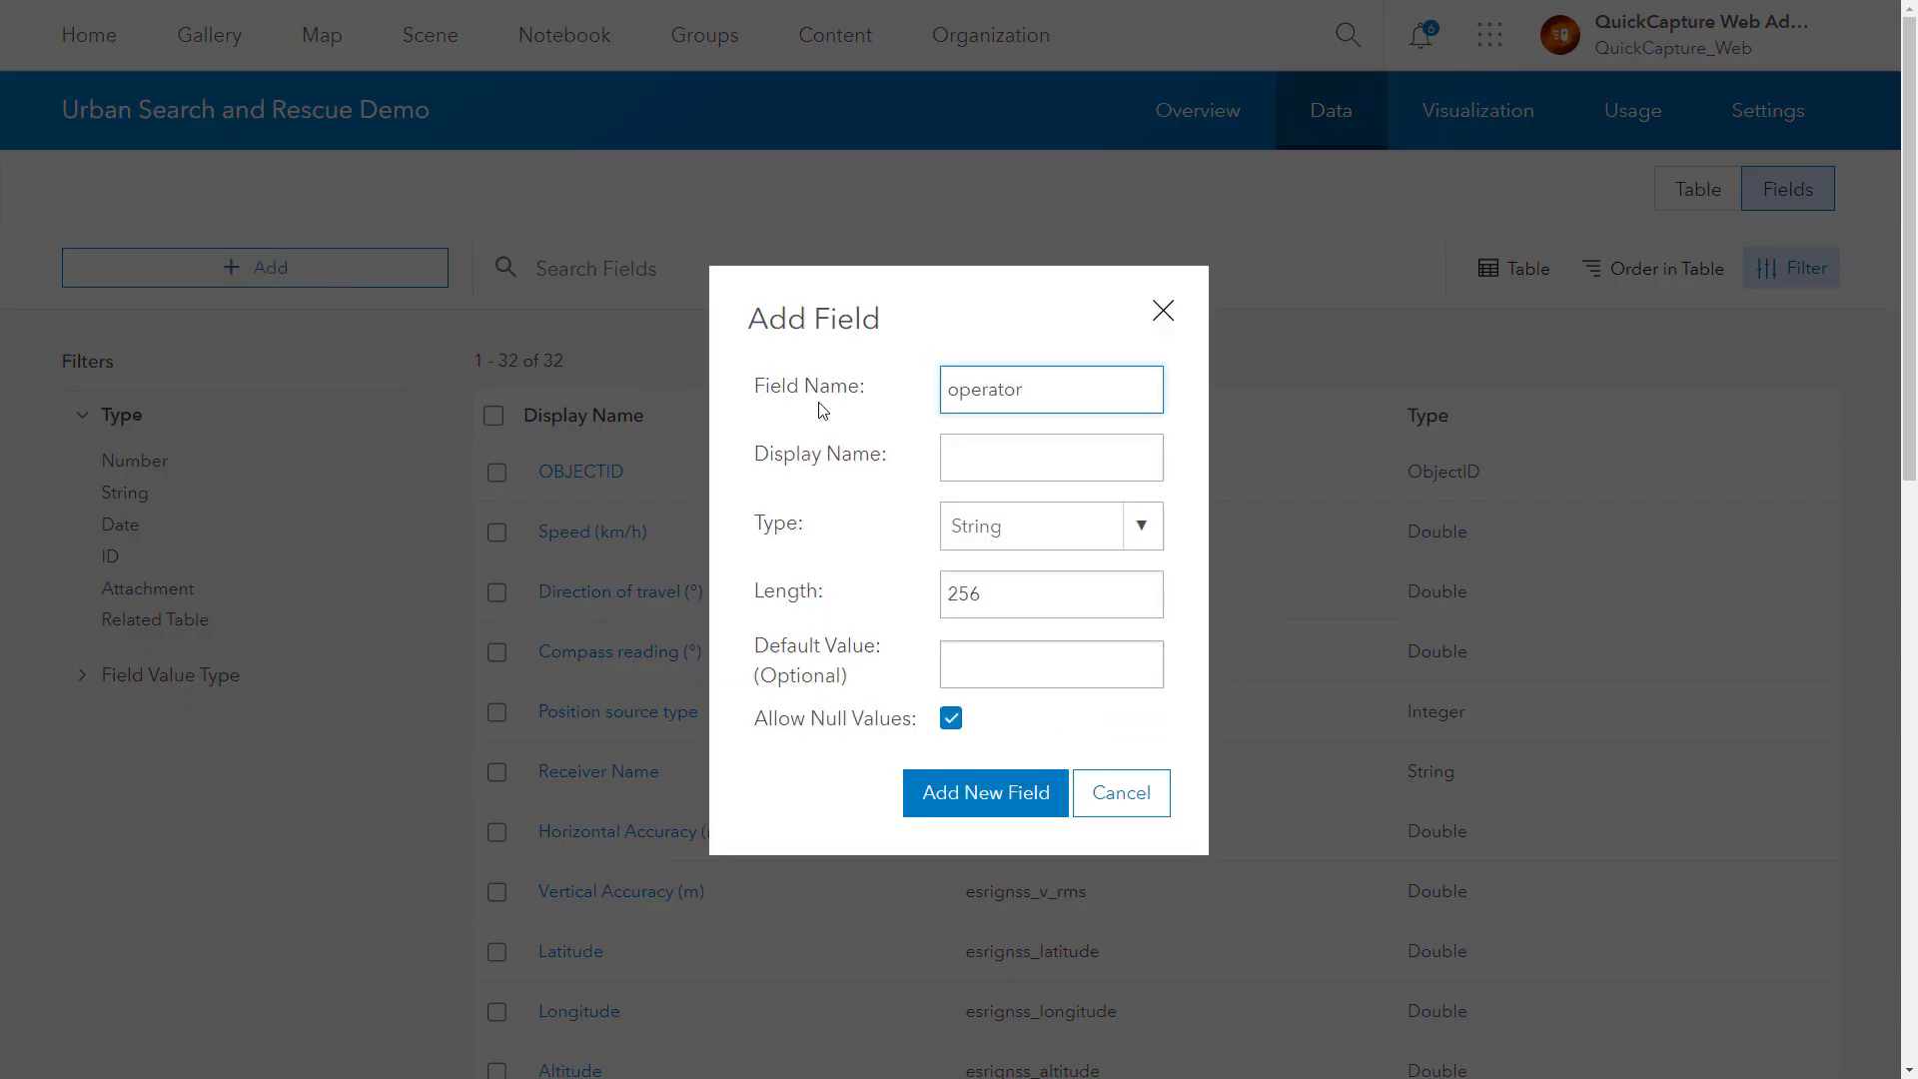
pyautogui.press('Tab')
pyautogui.write('Operator Name')
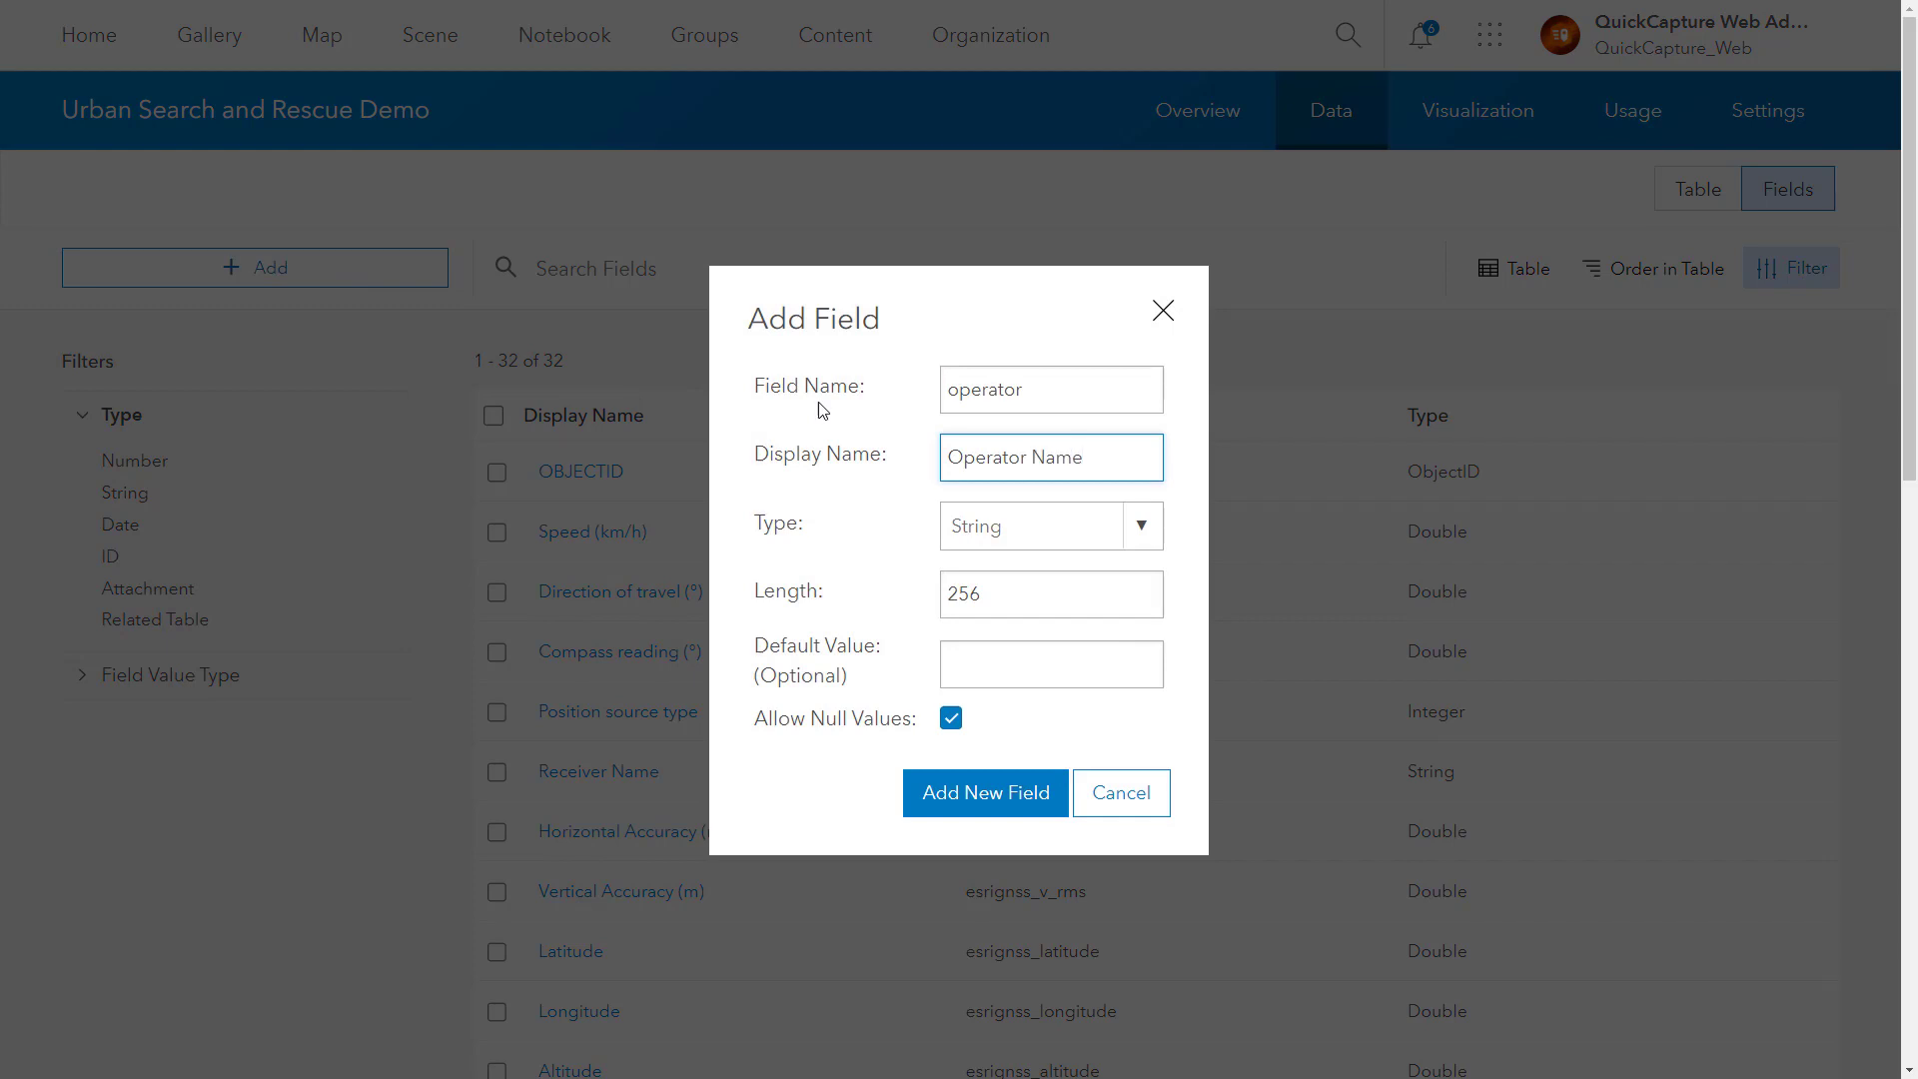
pyautogui.click(1001, 810)
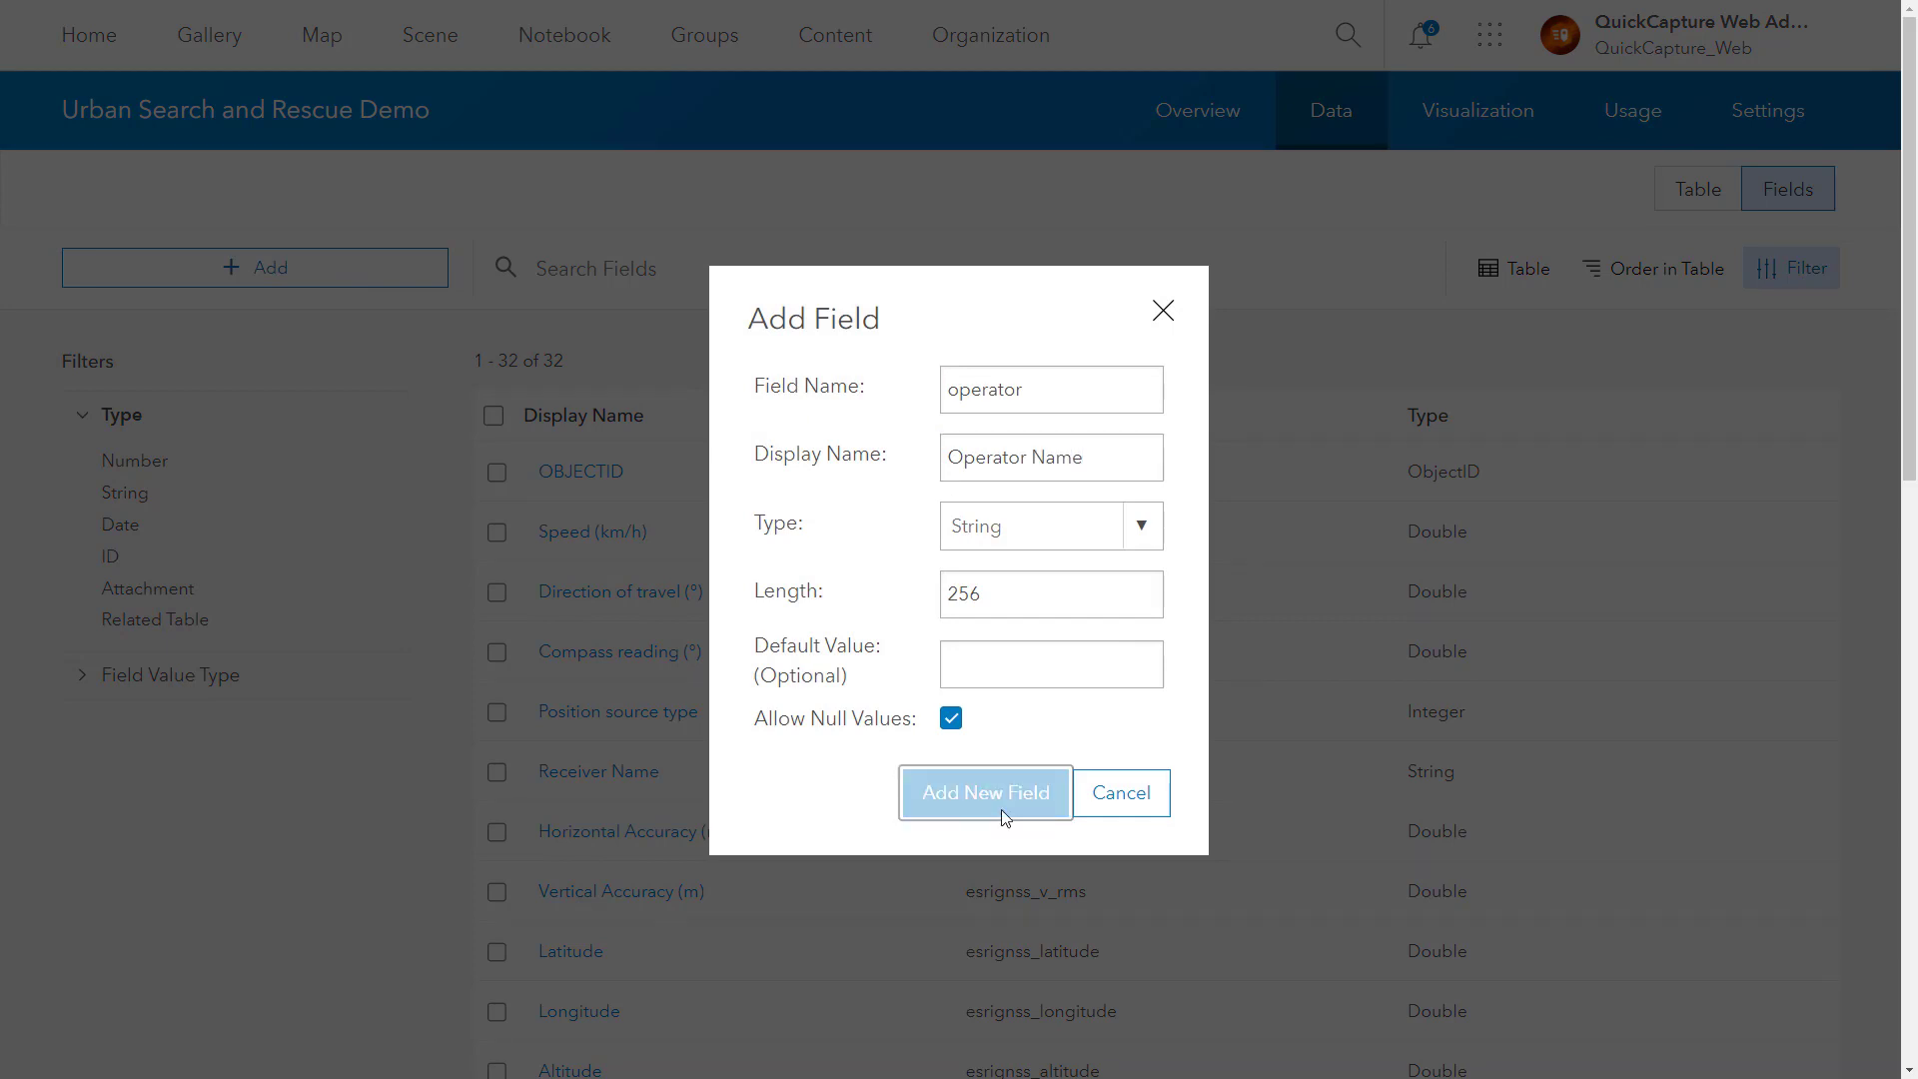
# Step: Add string fields team (Team Name) and event (Event Name)
pyautogui.write('team')
pyautogui.press('Tab')
pyautogui.write('Team Nam')
pyautogui.press('Return')
pyautogui.write('event')
pyautogui.press('Tab')
pyautogui.write('Event Name')
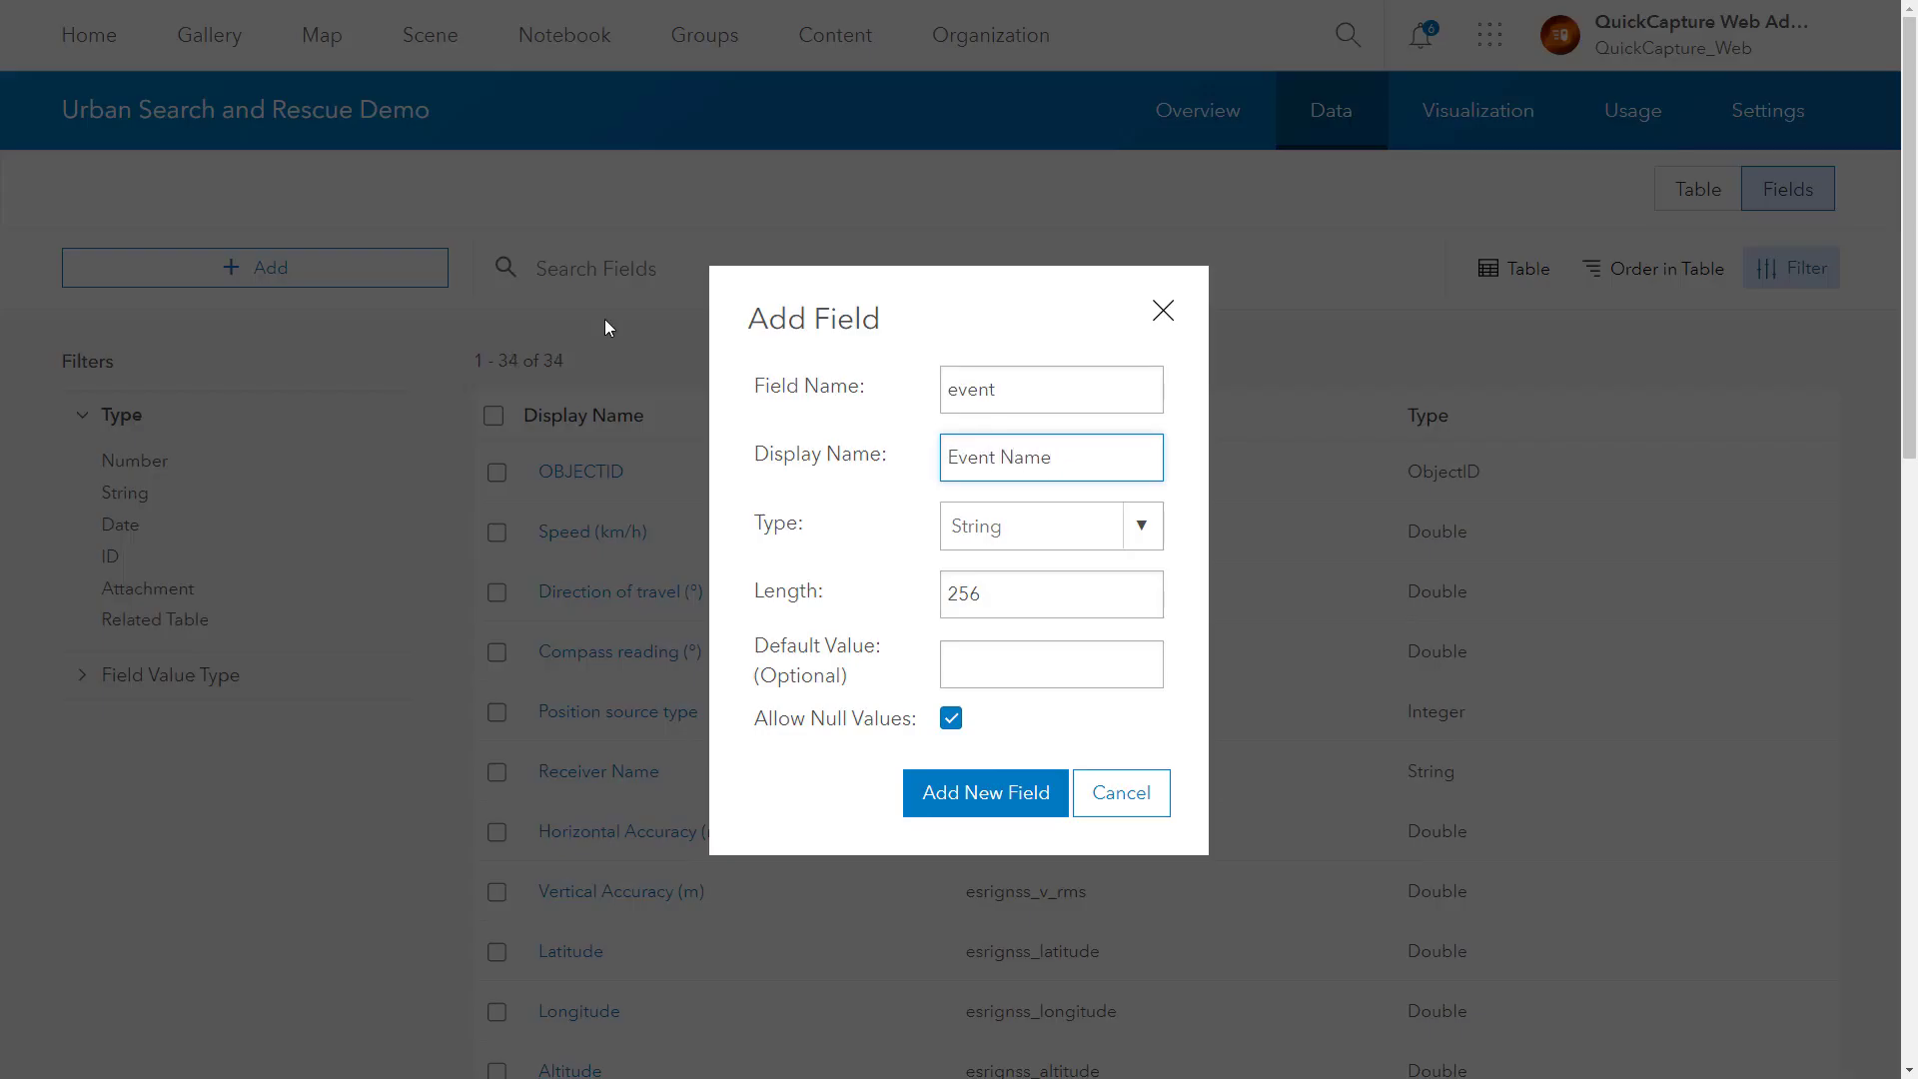
pyautogui.press('Return')
# Step: Add string fields notes (Notes) and severity (Severity)
pyautogui.write('notes')
pyautogui.press('Tab')
pyautogui.write('Notes')
pyautogui.press('Return')
pyautogui.write('severity')
pyautogui.press('Tab')
pyautogui.write('Severity')
pyautogui.click(989, 795)
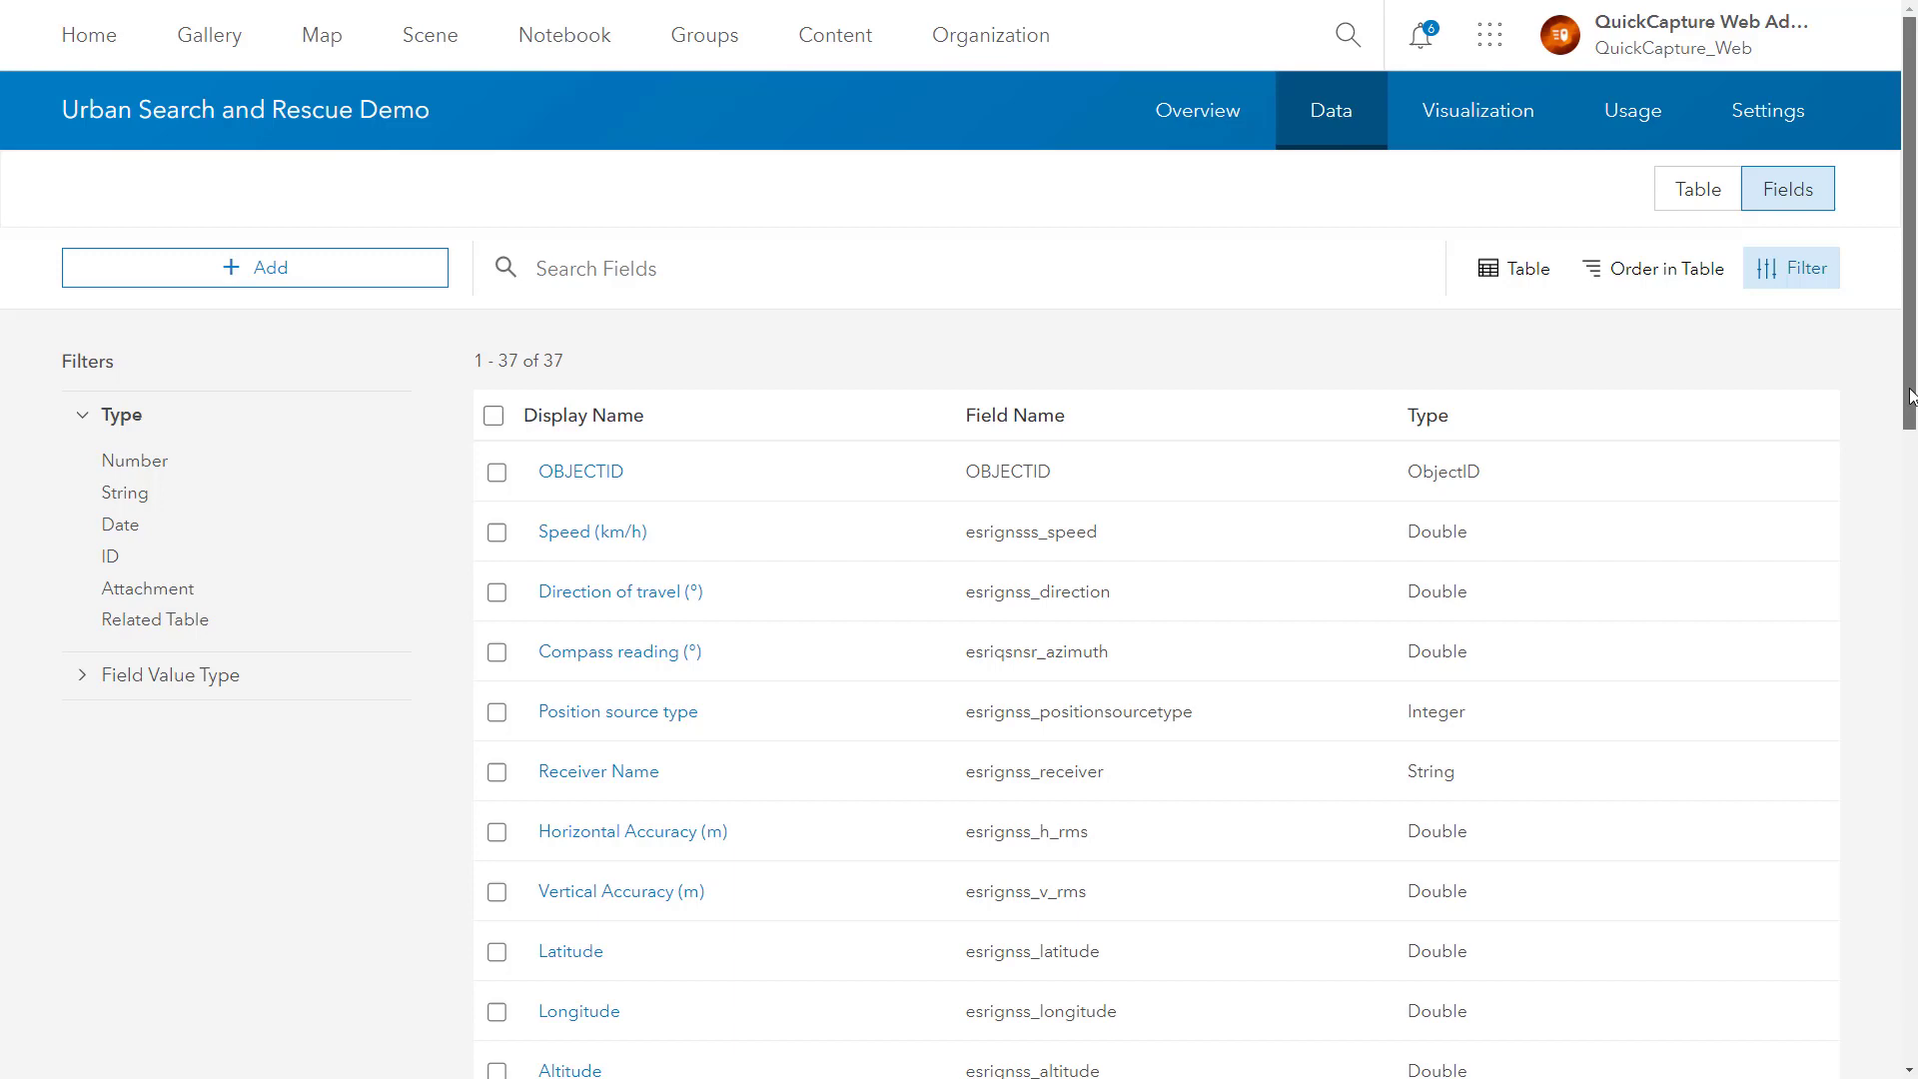
pyautogui.scroll(-15, 1910, 396)
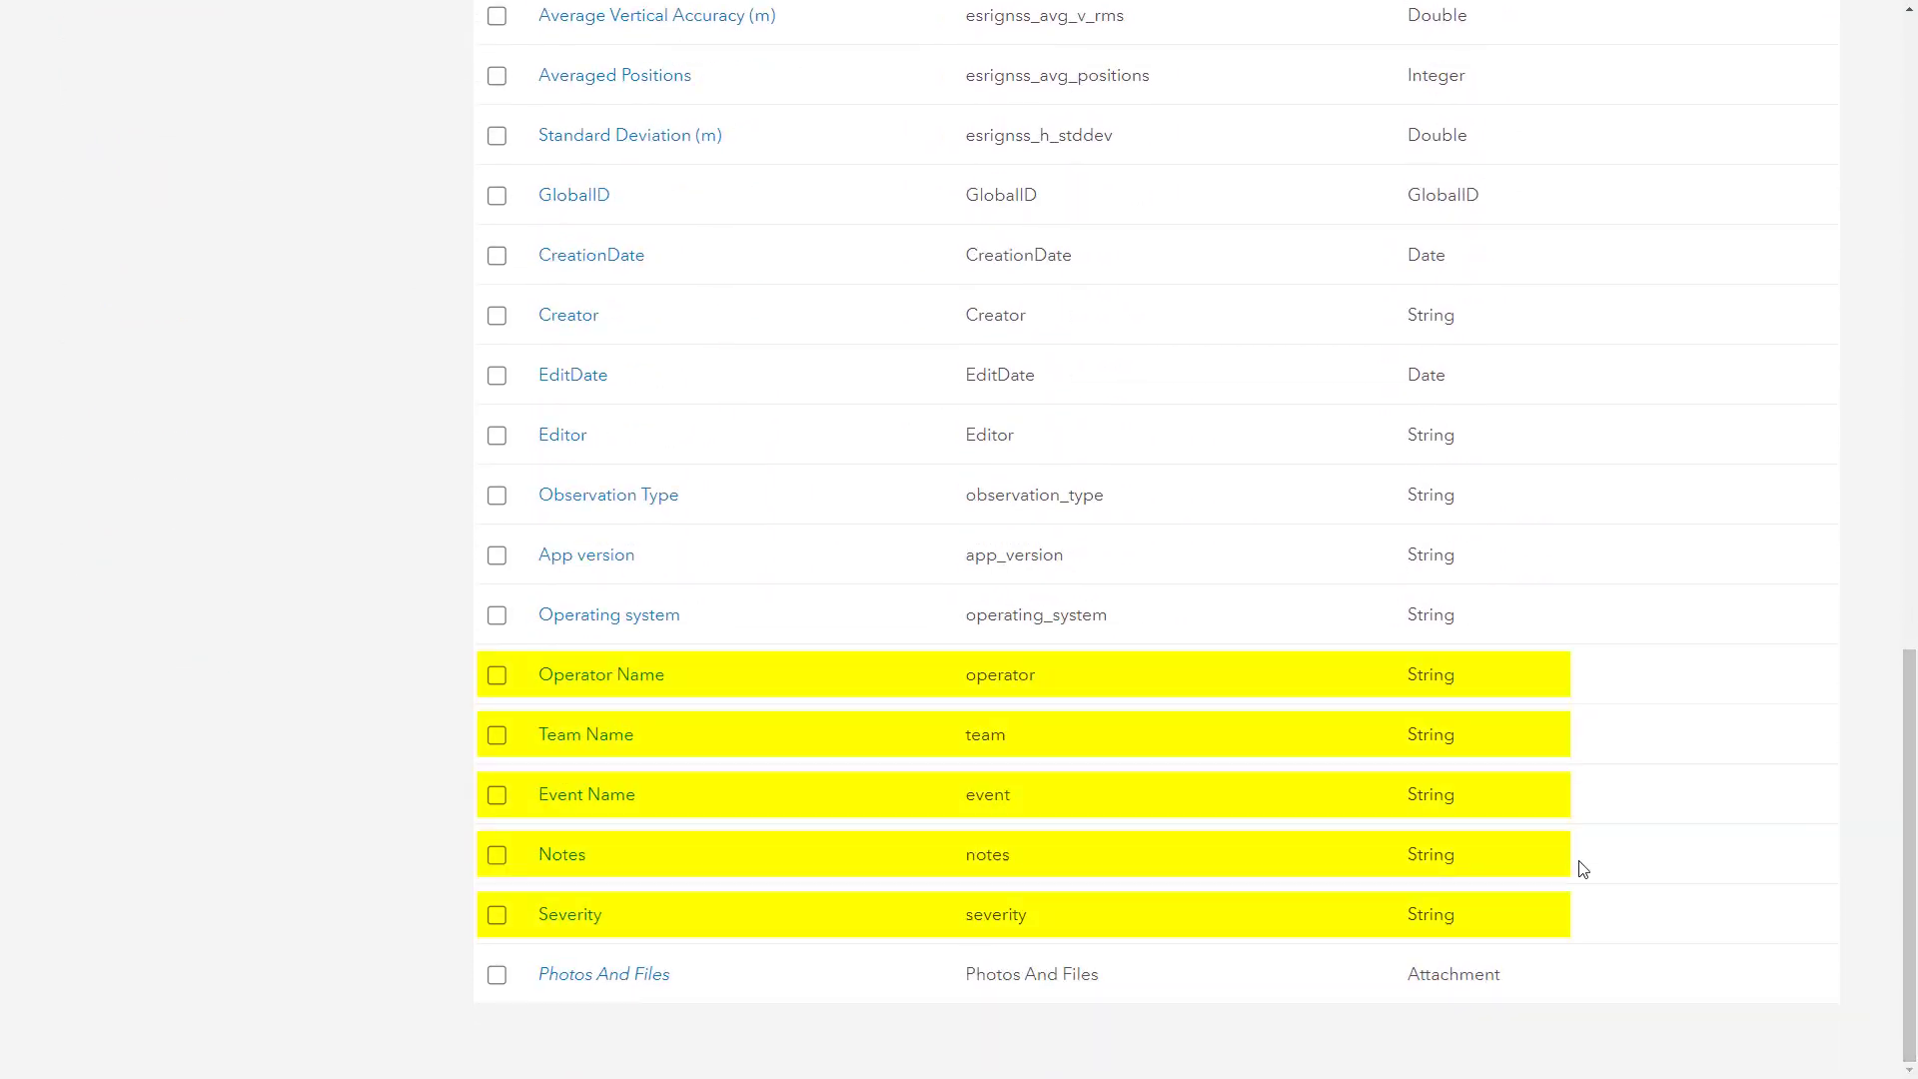
# Step: Open the Severity field and start a value list with label Low, code low
pyautogui.click(569, 915)
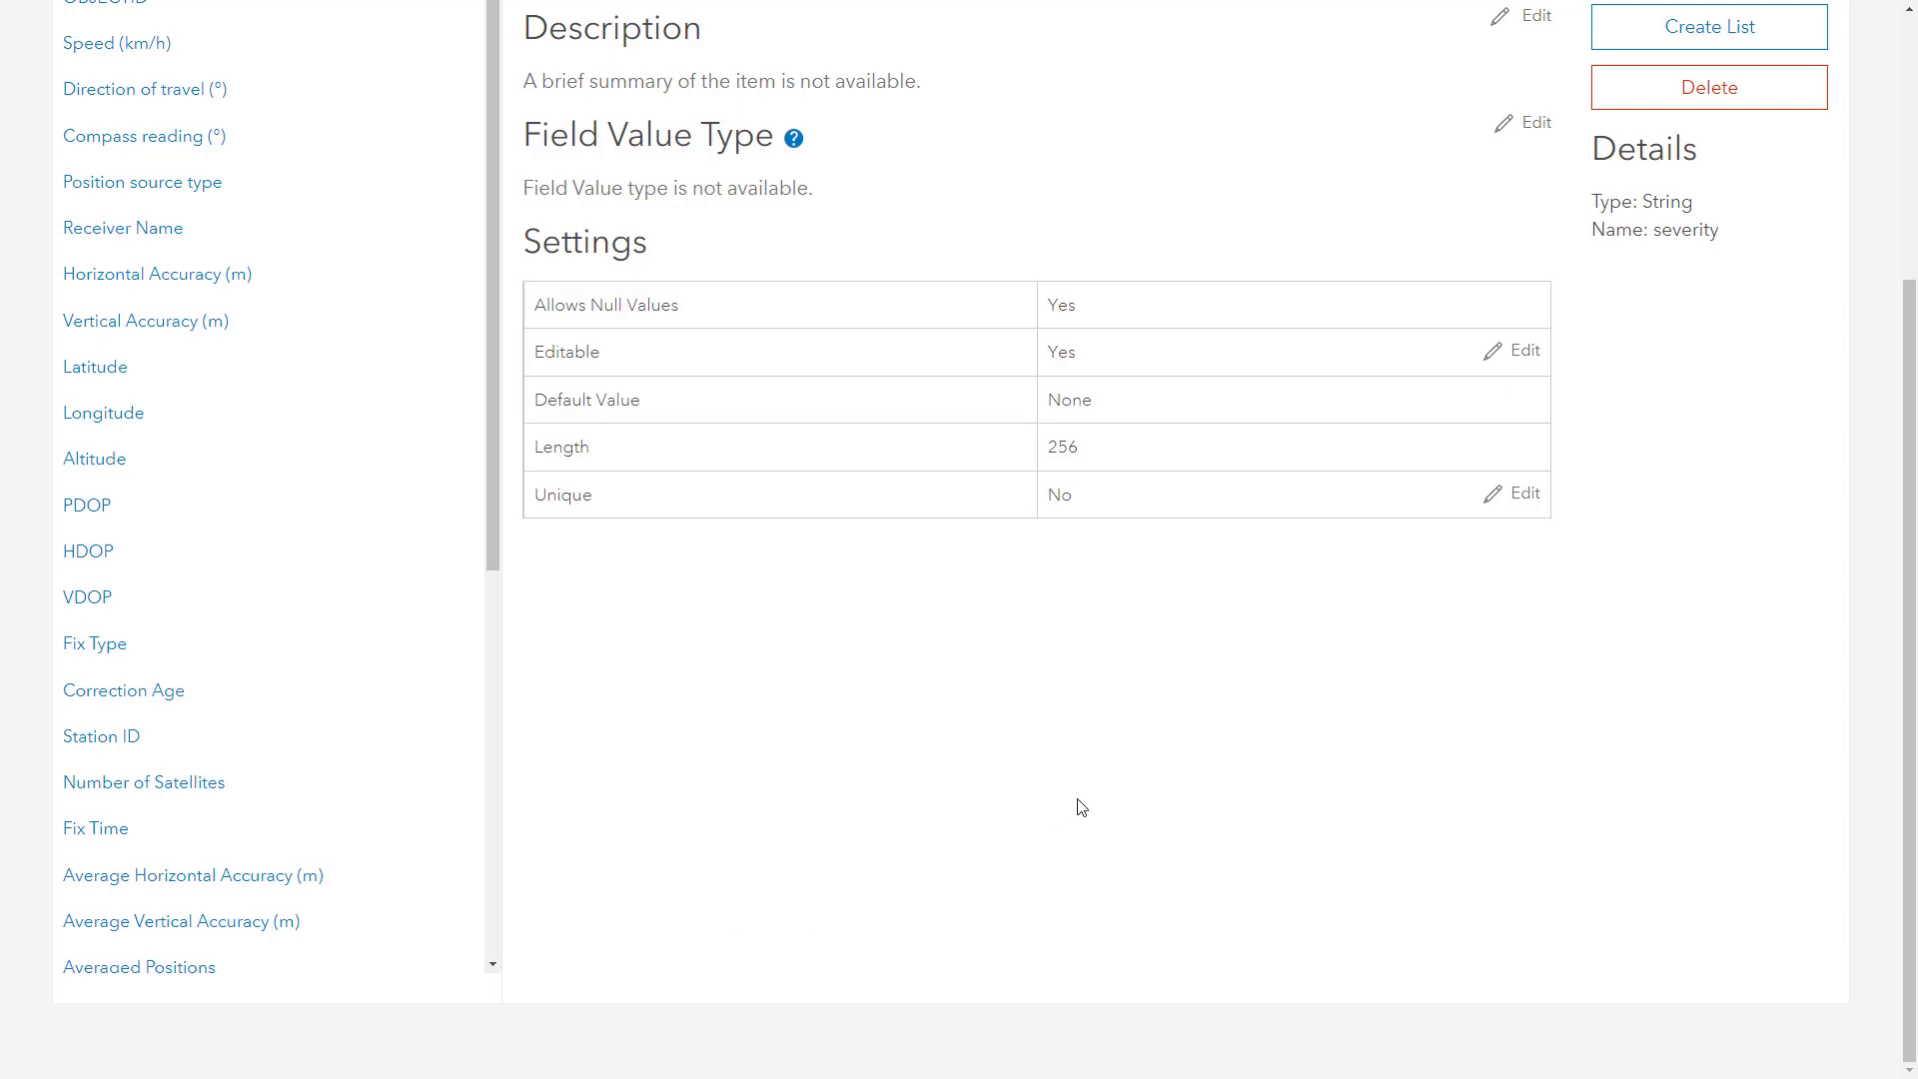
pyautogui.scroll(4, 1081, 807)
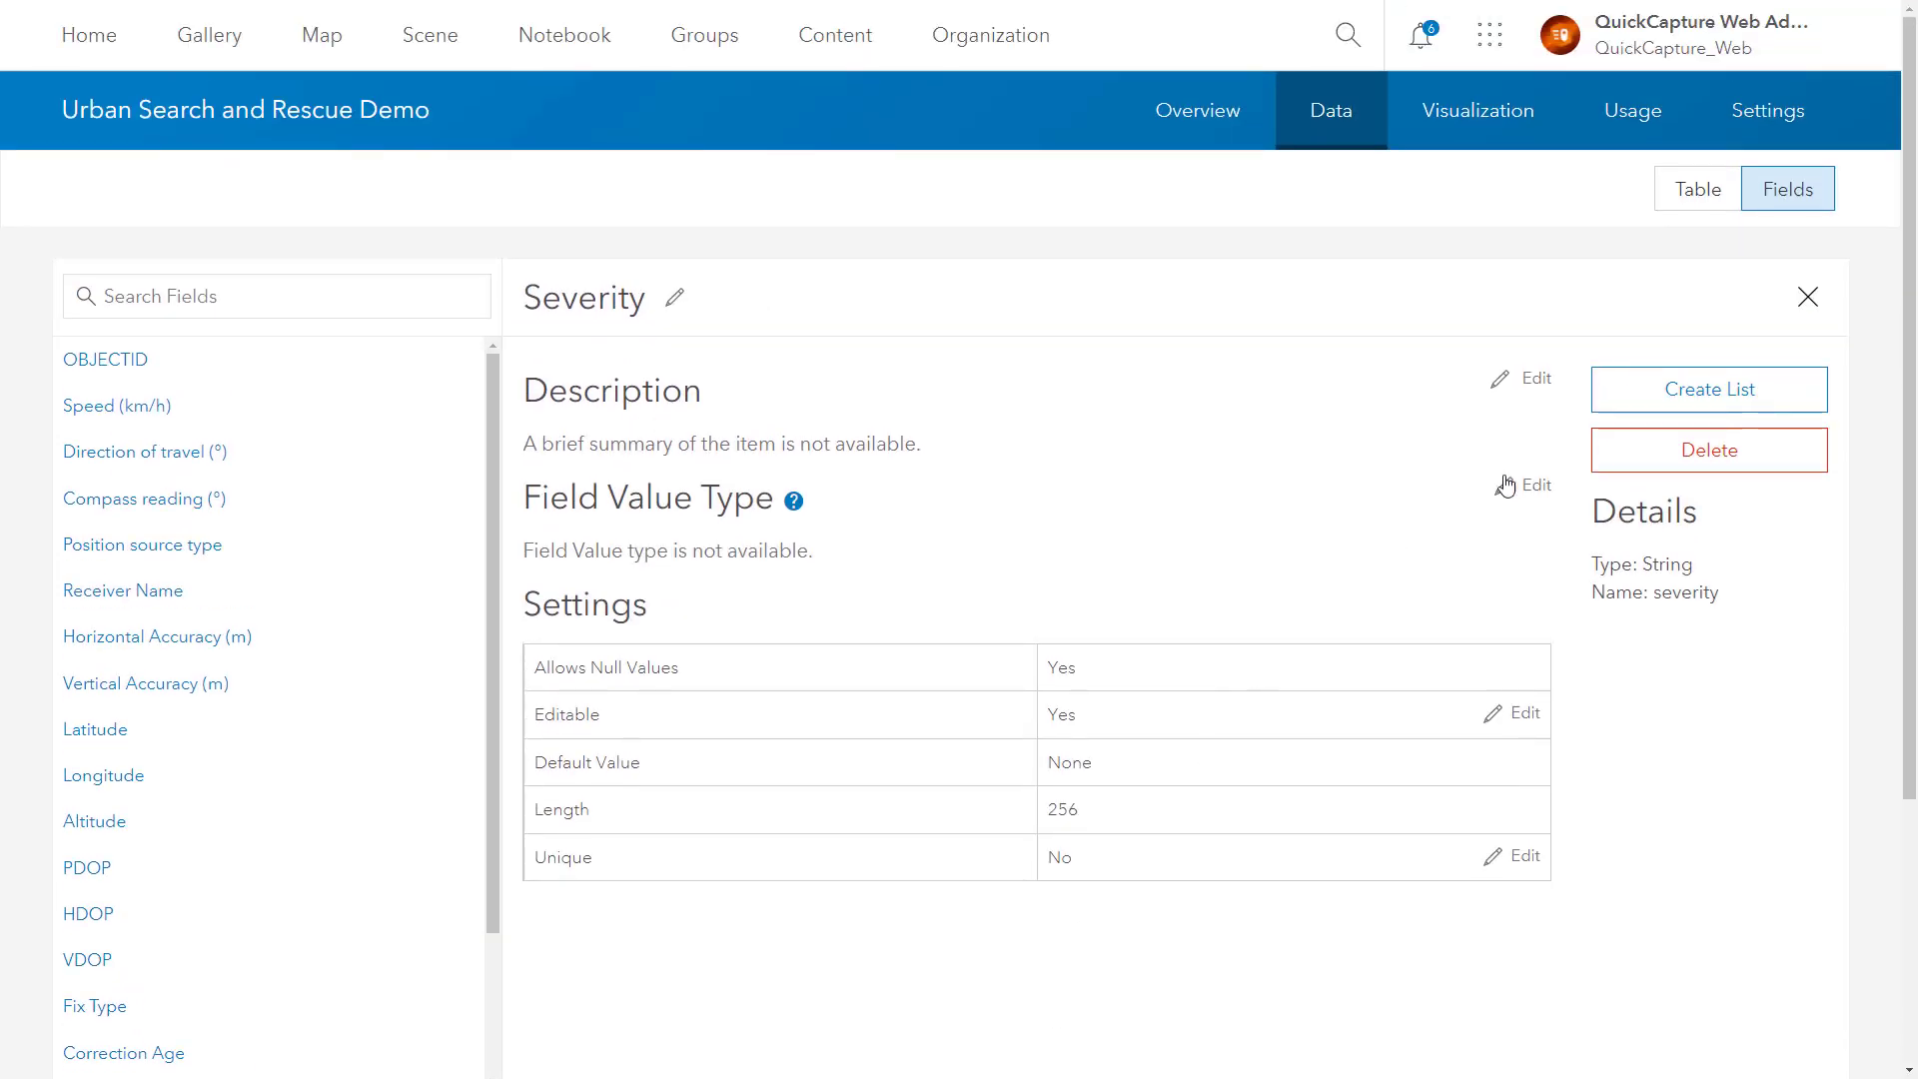
pyautogui.click(1658, 394)
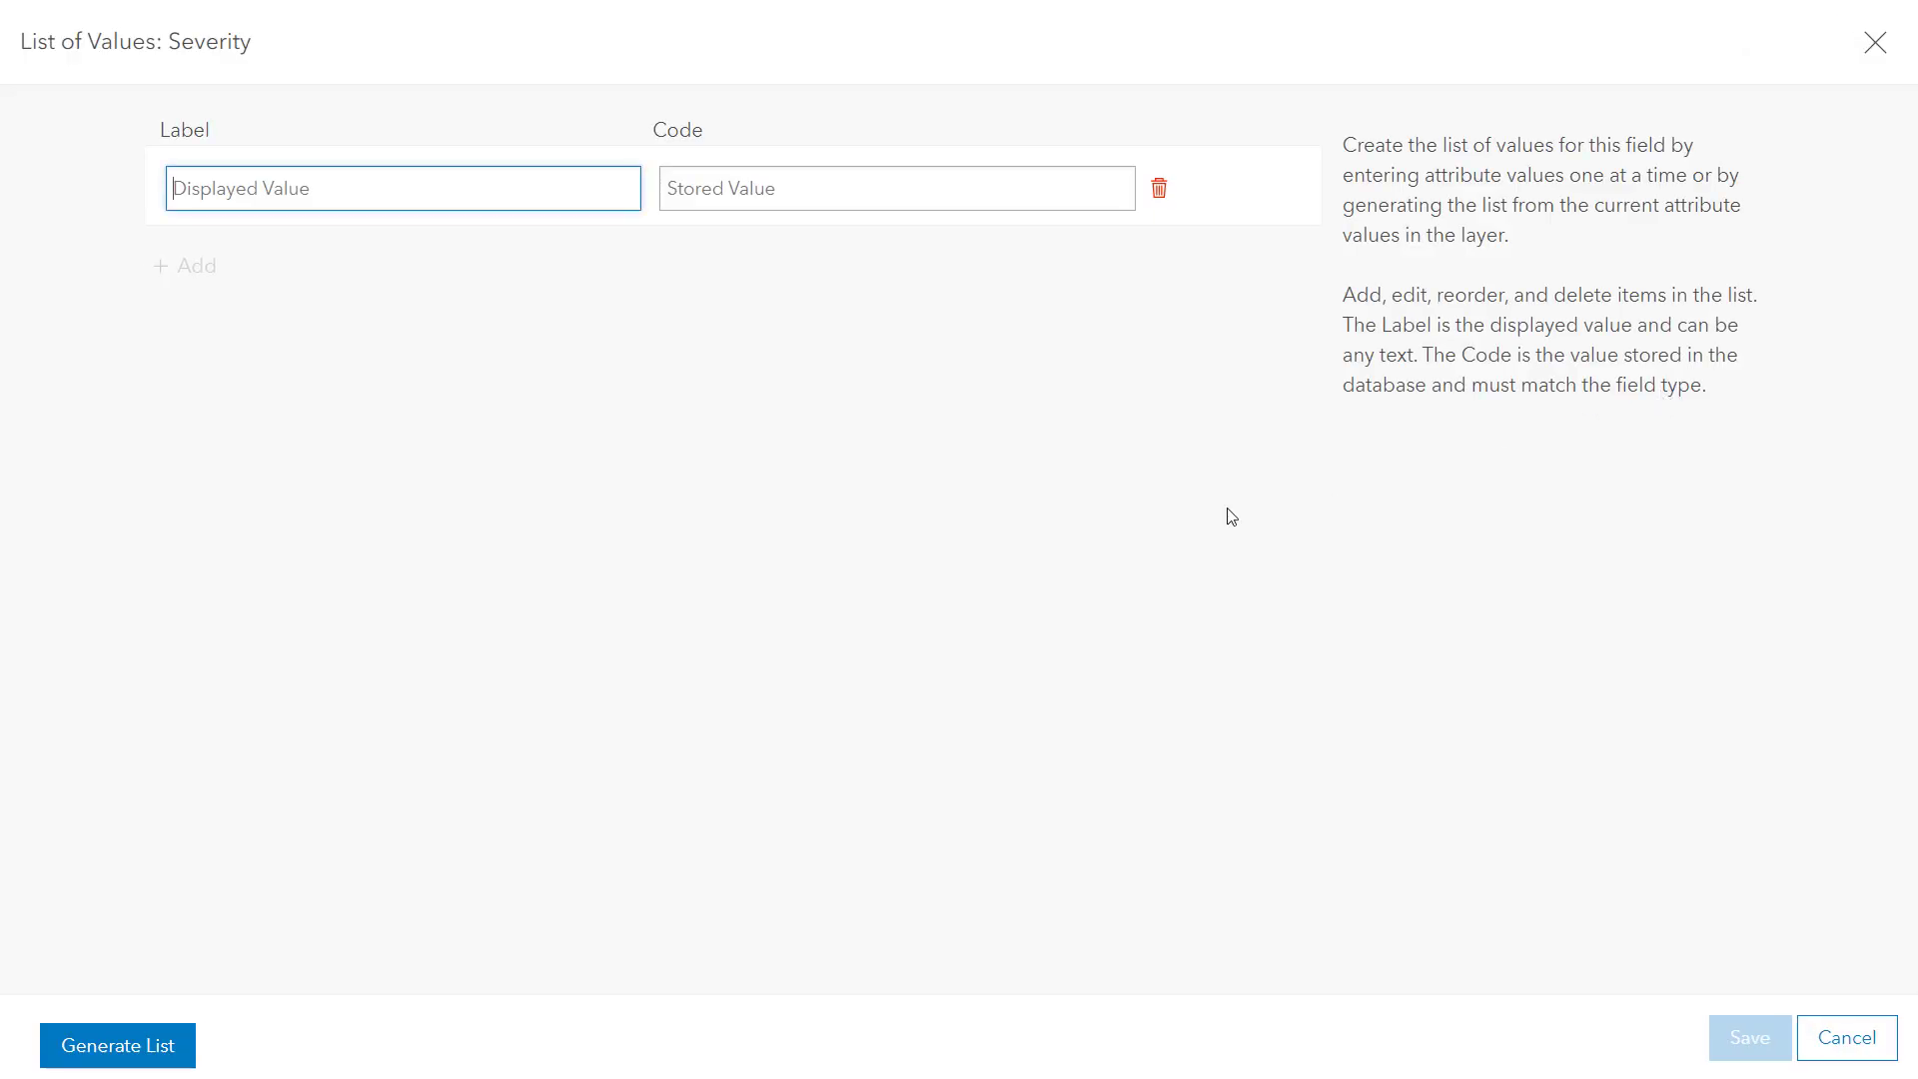
pyautogui.write('Low')
pyautogui.press('Tab')
pyautogui.write('low')
# Step: Add Medium/medium and High/high to the Severity list and save it
pyautogui.click(199, 266)
pyautogui.write('Medi')
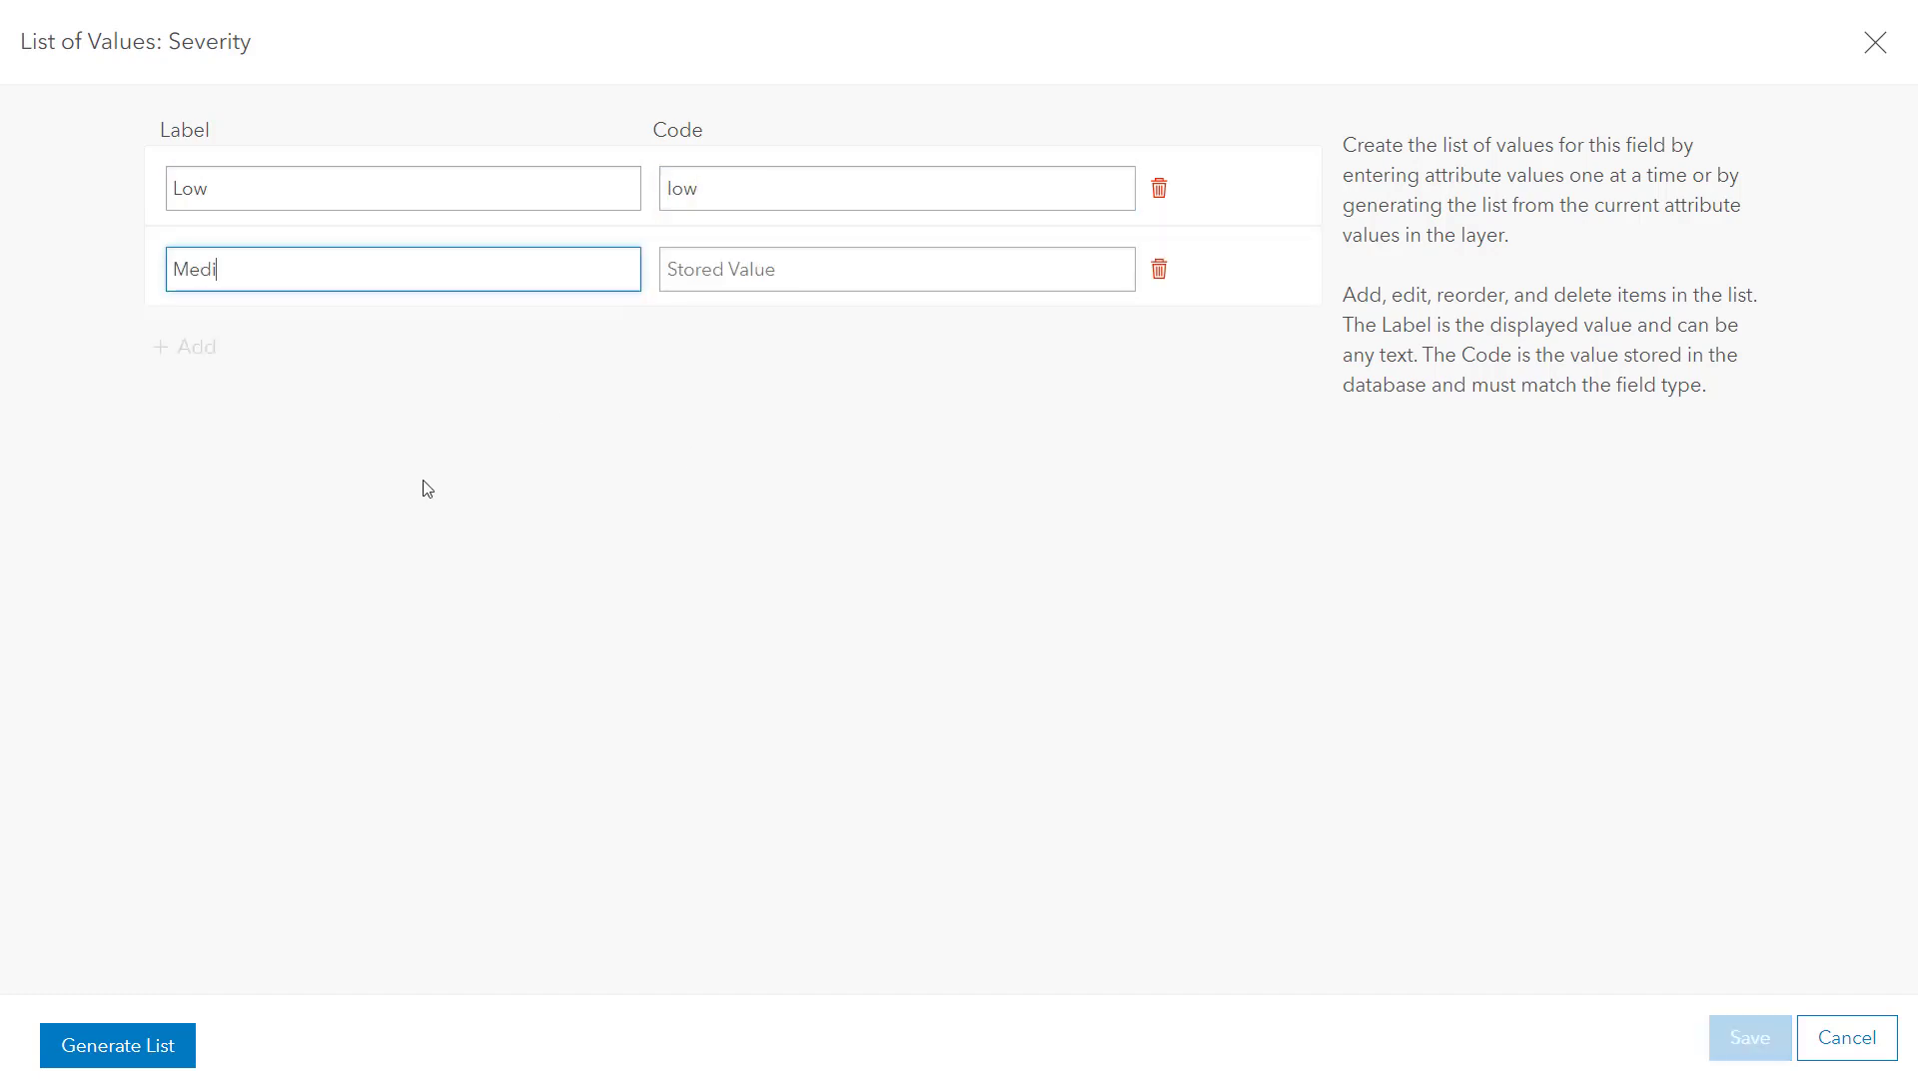
pyautogui.write('um')
pyautogui.press('Tab')
pyautogui.write('medium')
pyautogui.press('Return')
pyautogui.write('High')
pyautogui.press('Tab')
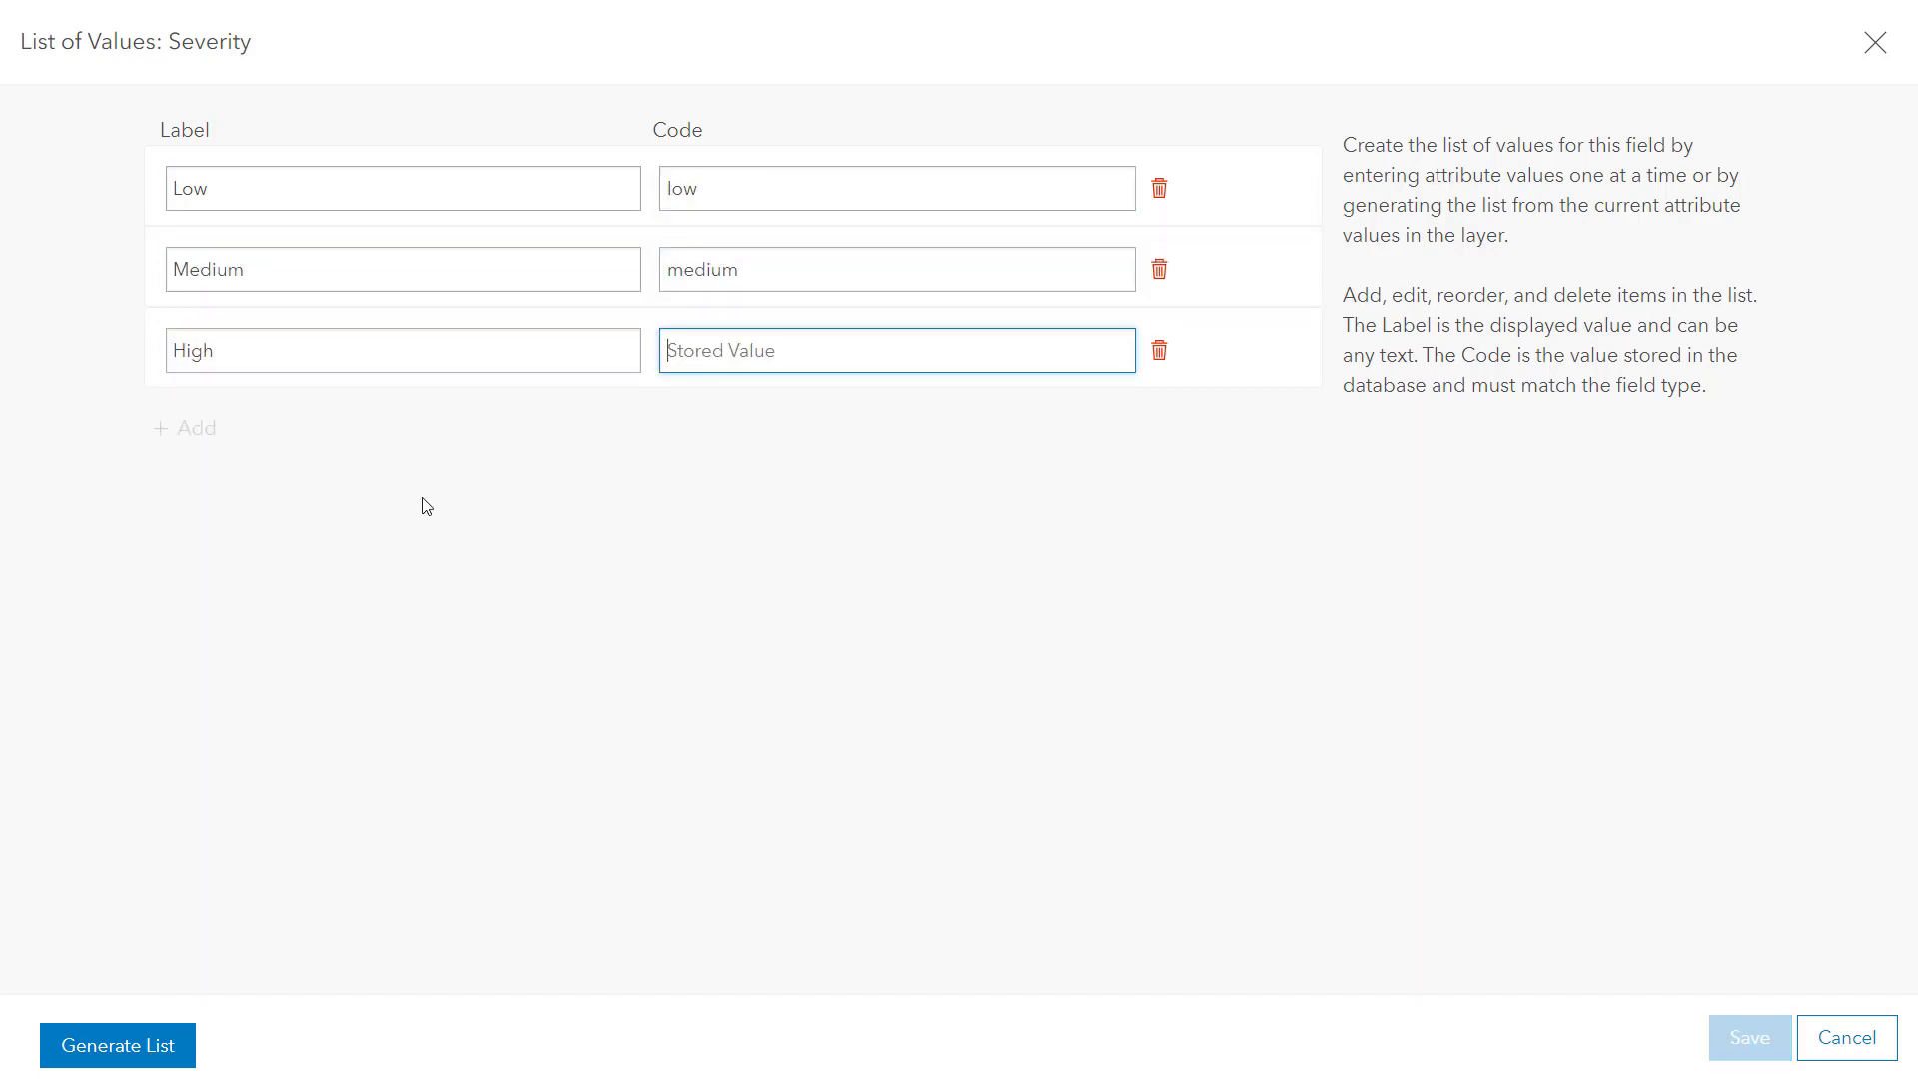
pyautogui.write('high')
pyautogui.click(1711, 1031)
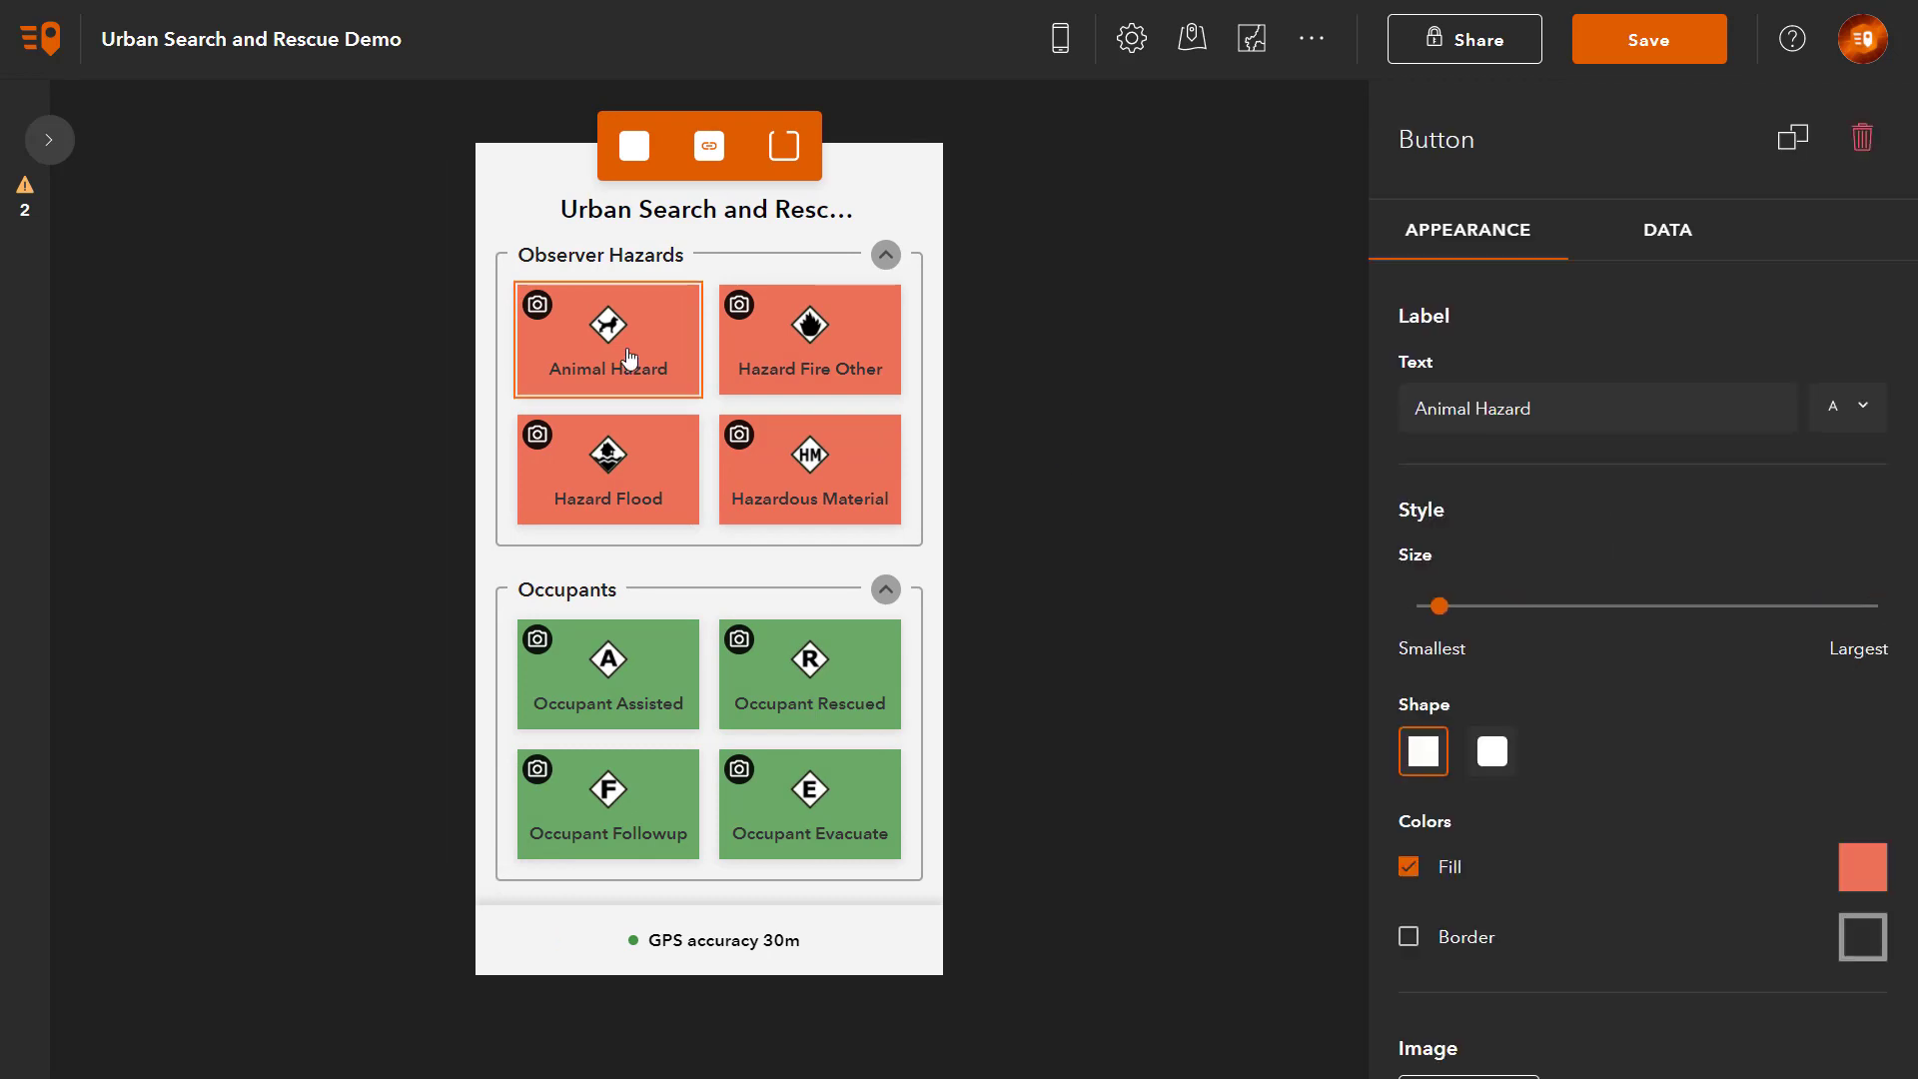
# Step: Show the Animal Hazard button's DATA settings, scrolled to the Operator Name through Severity fields
pyautogui.click(1713, 242)
pyautogui.scroll(-15, 1676, 477)
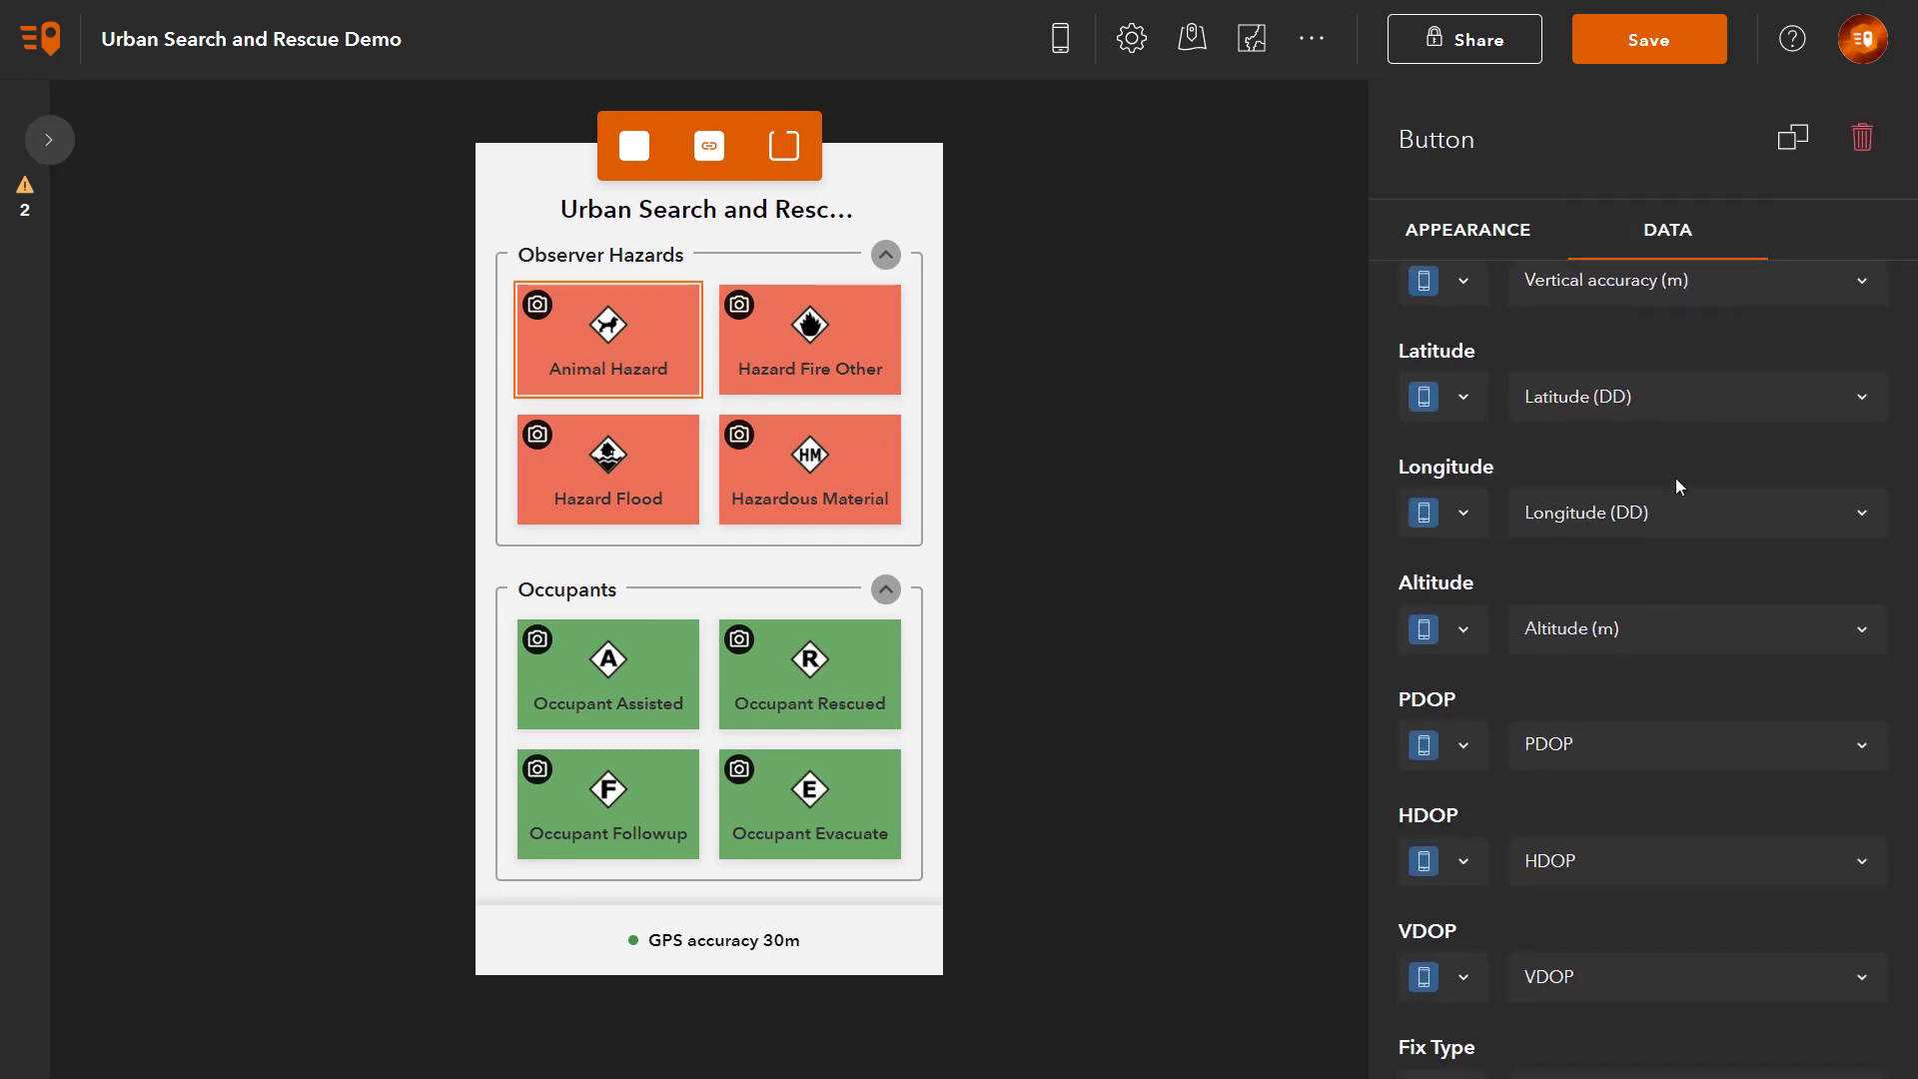
pyautogui.scroll(10, 1678, 484)
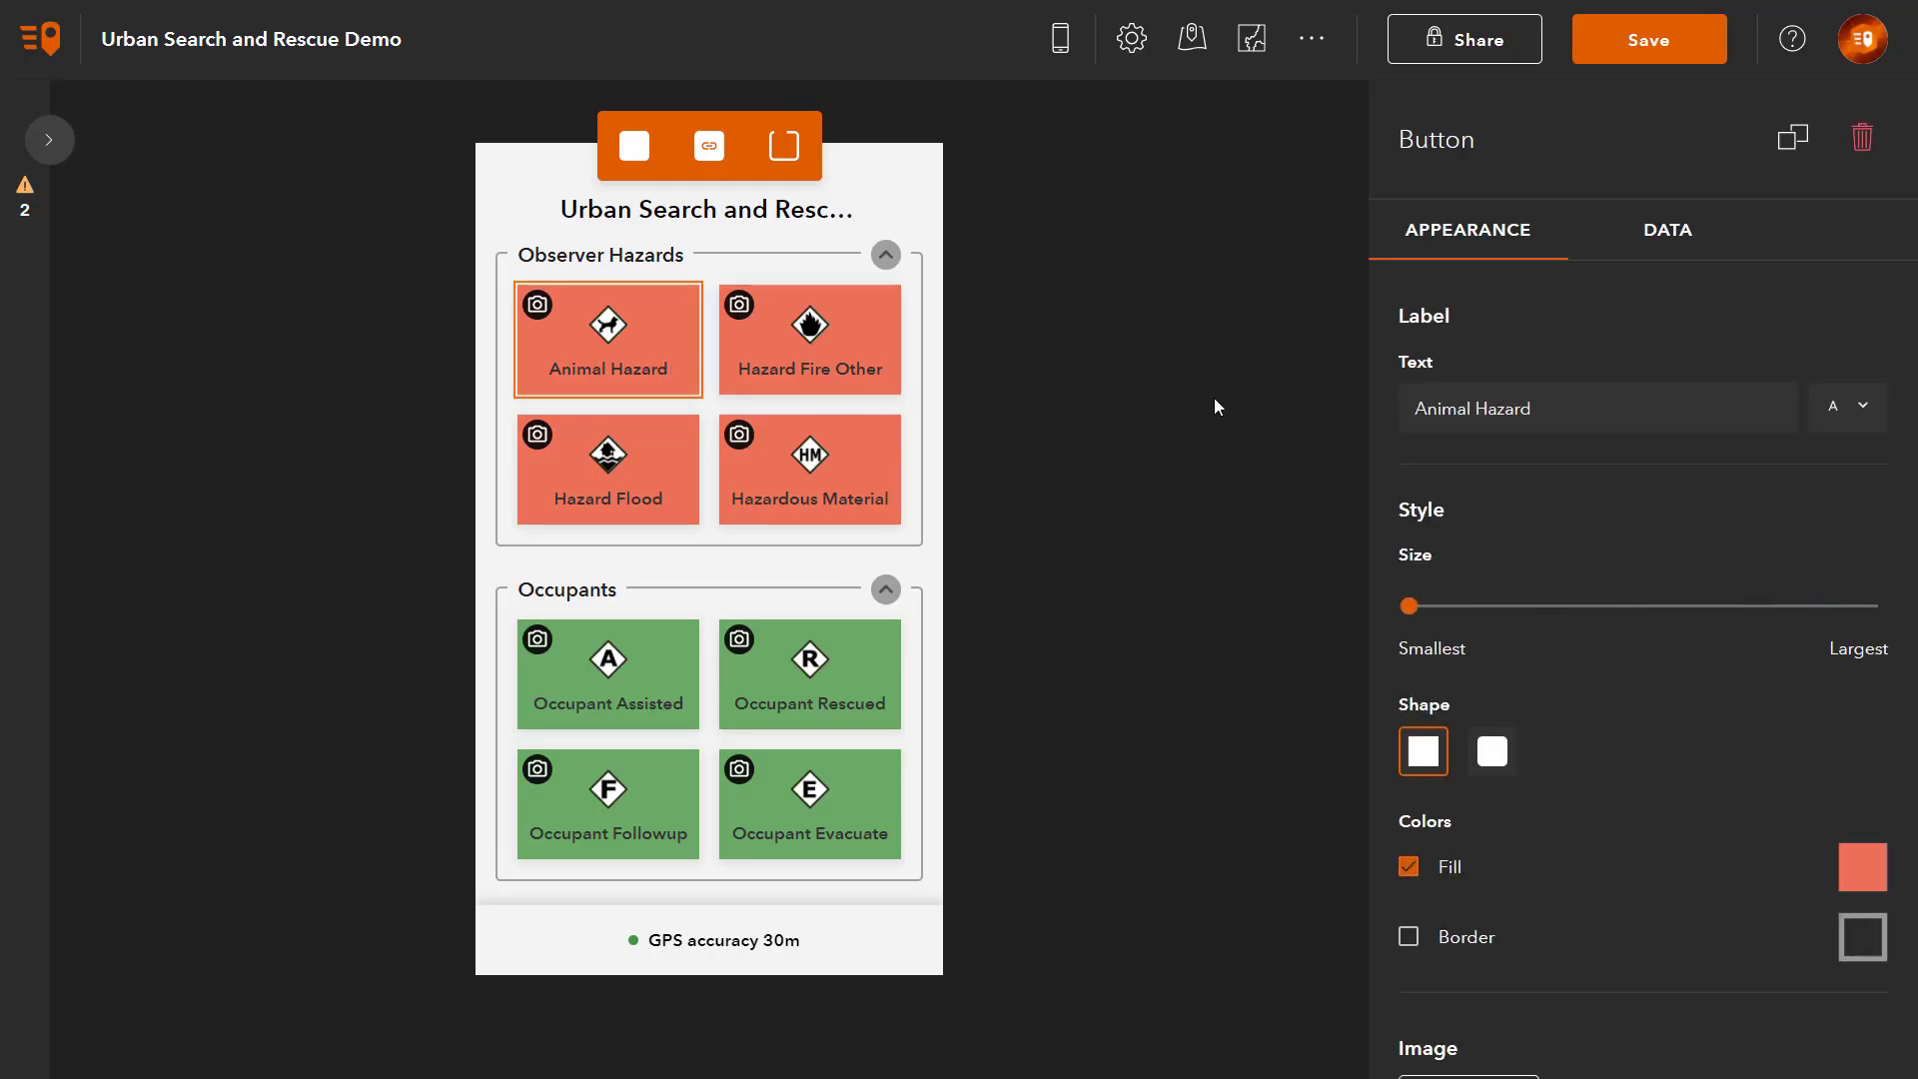
pyautogui.click(1688, 251)
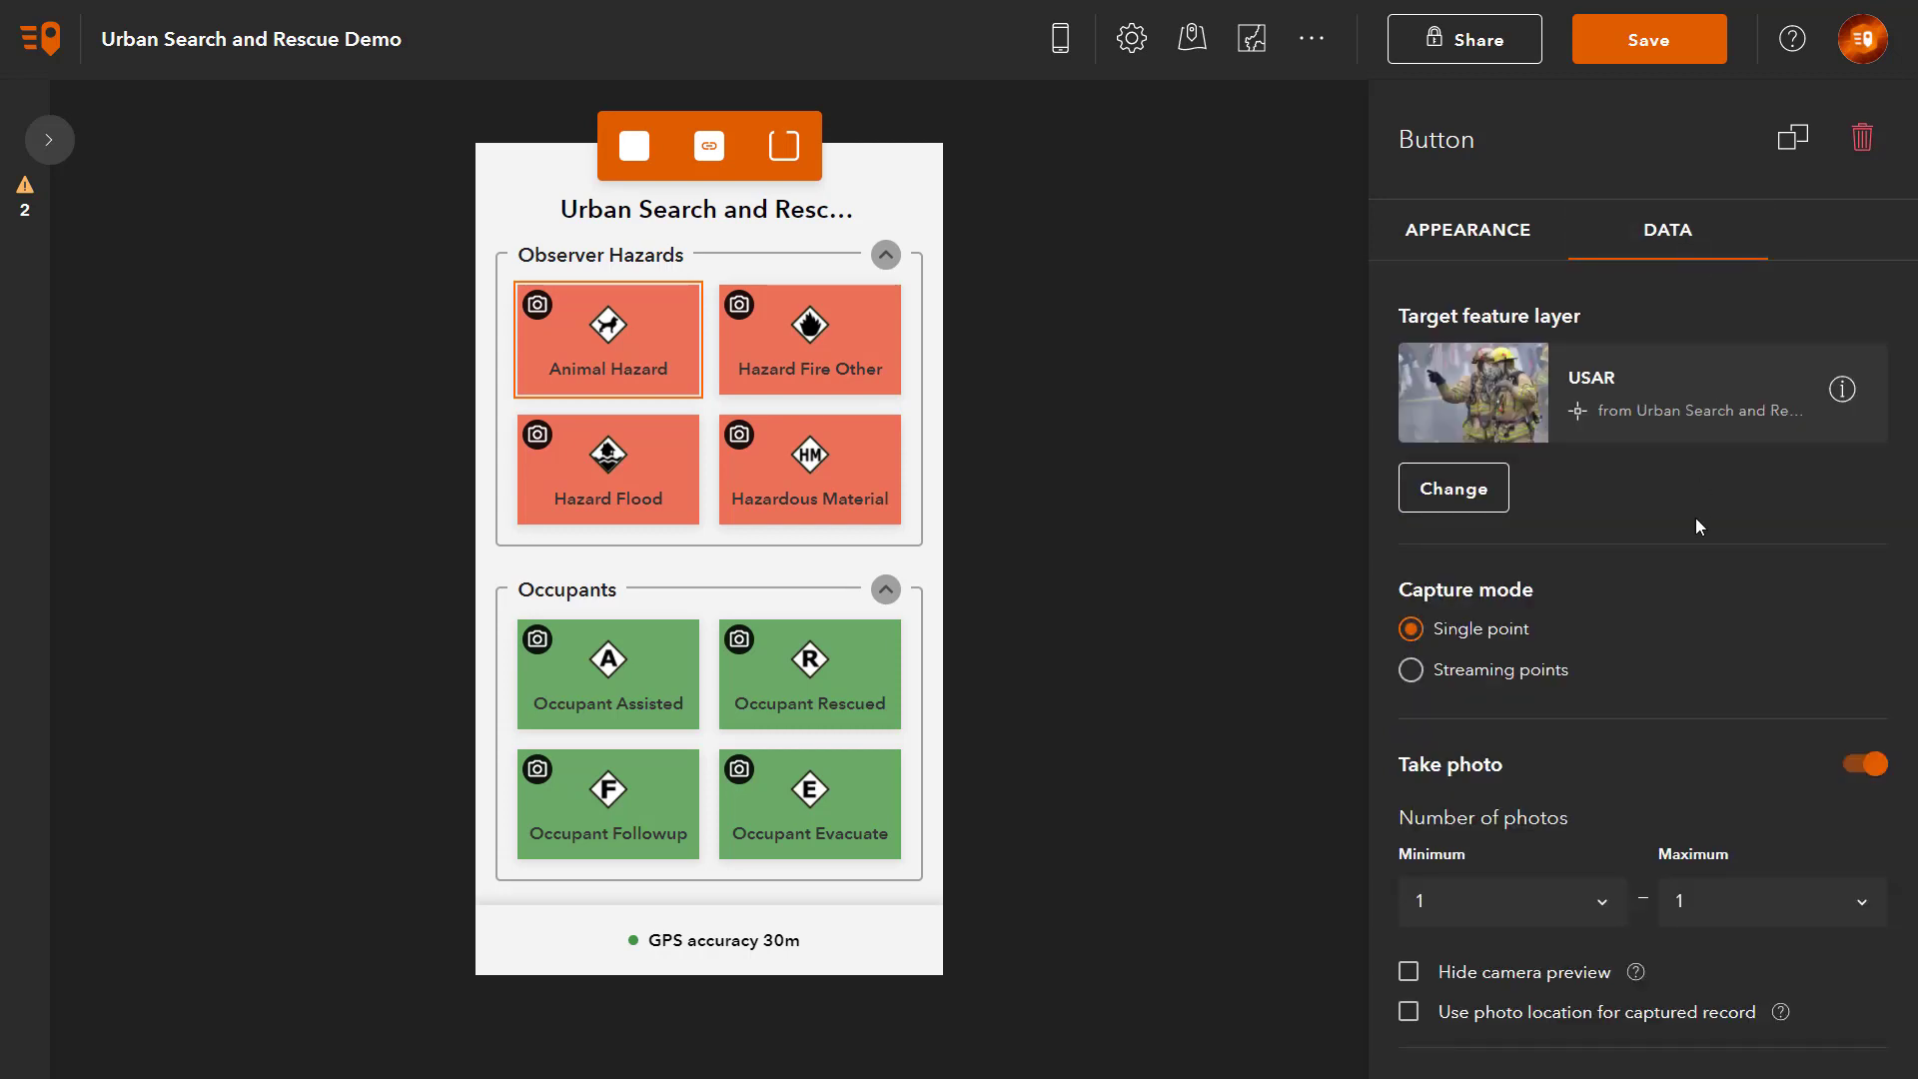
pyautogui.scroll(-15, 1696, 520)
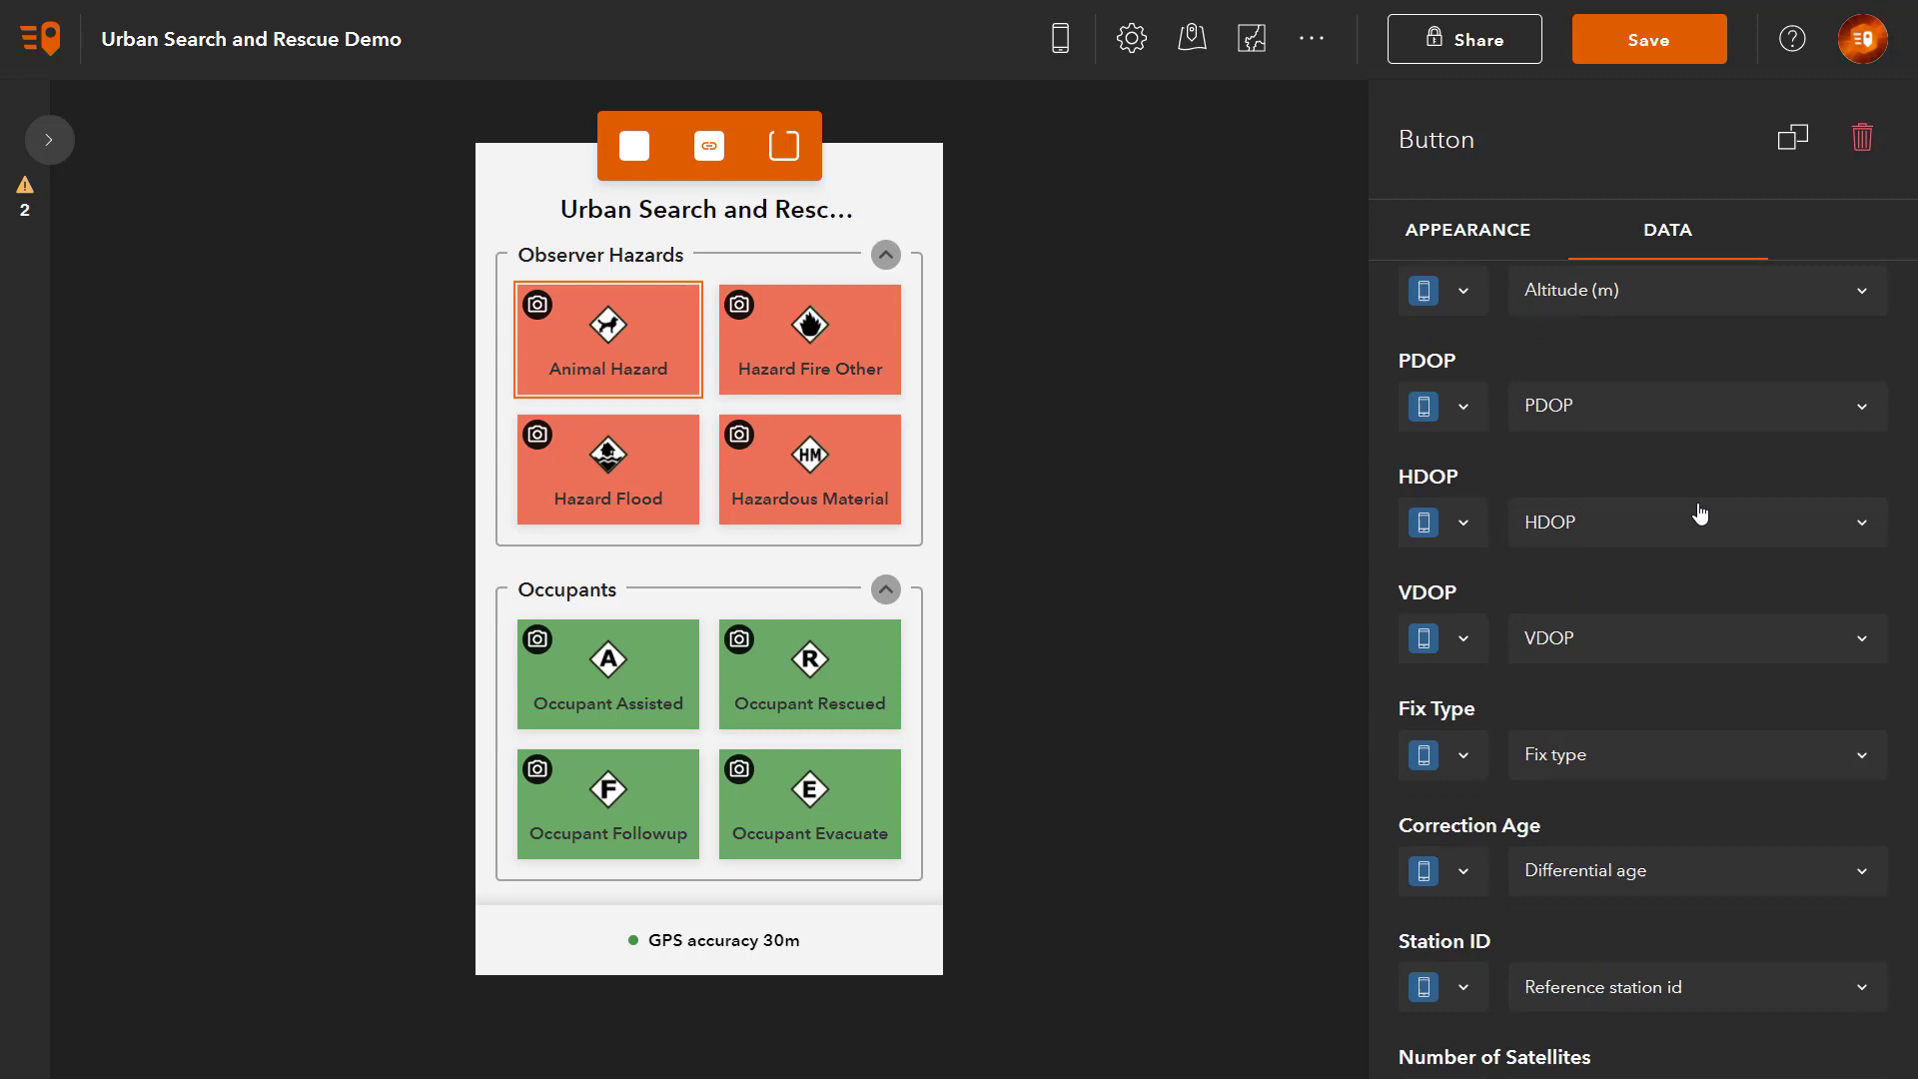
pyautogui.scroll(-7, 1698, 511)
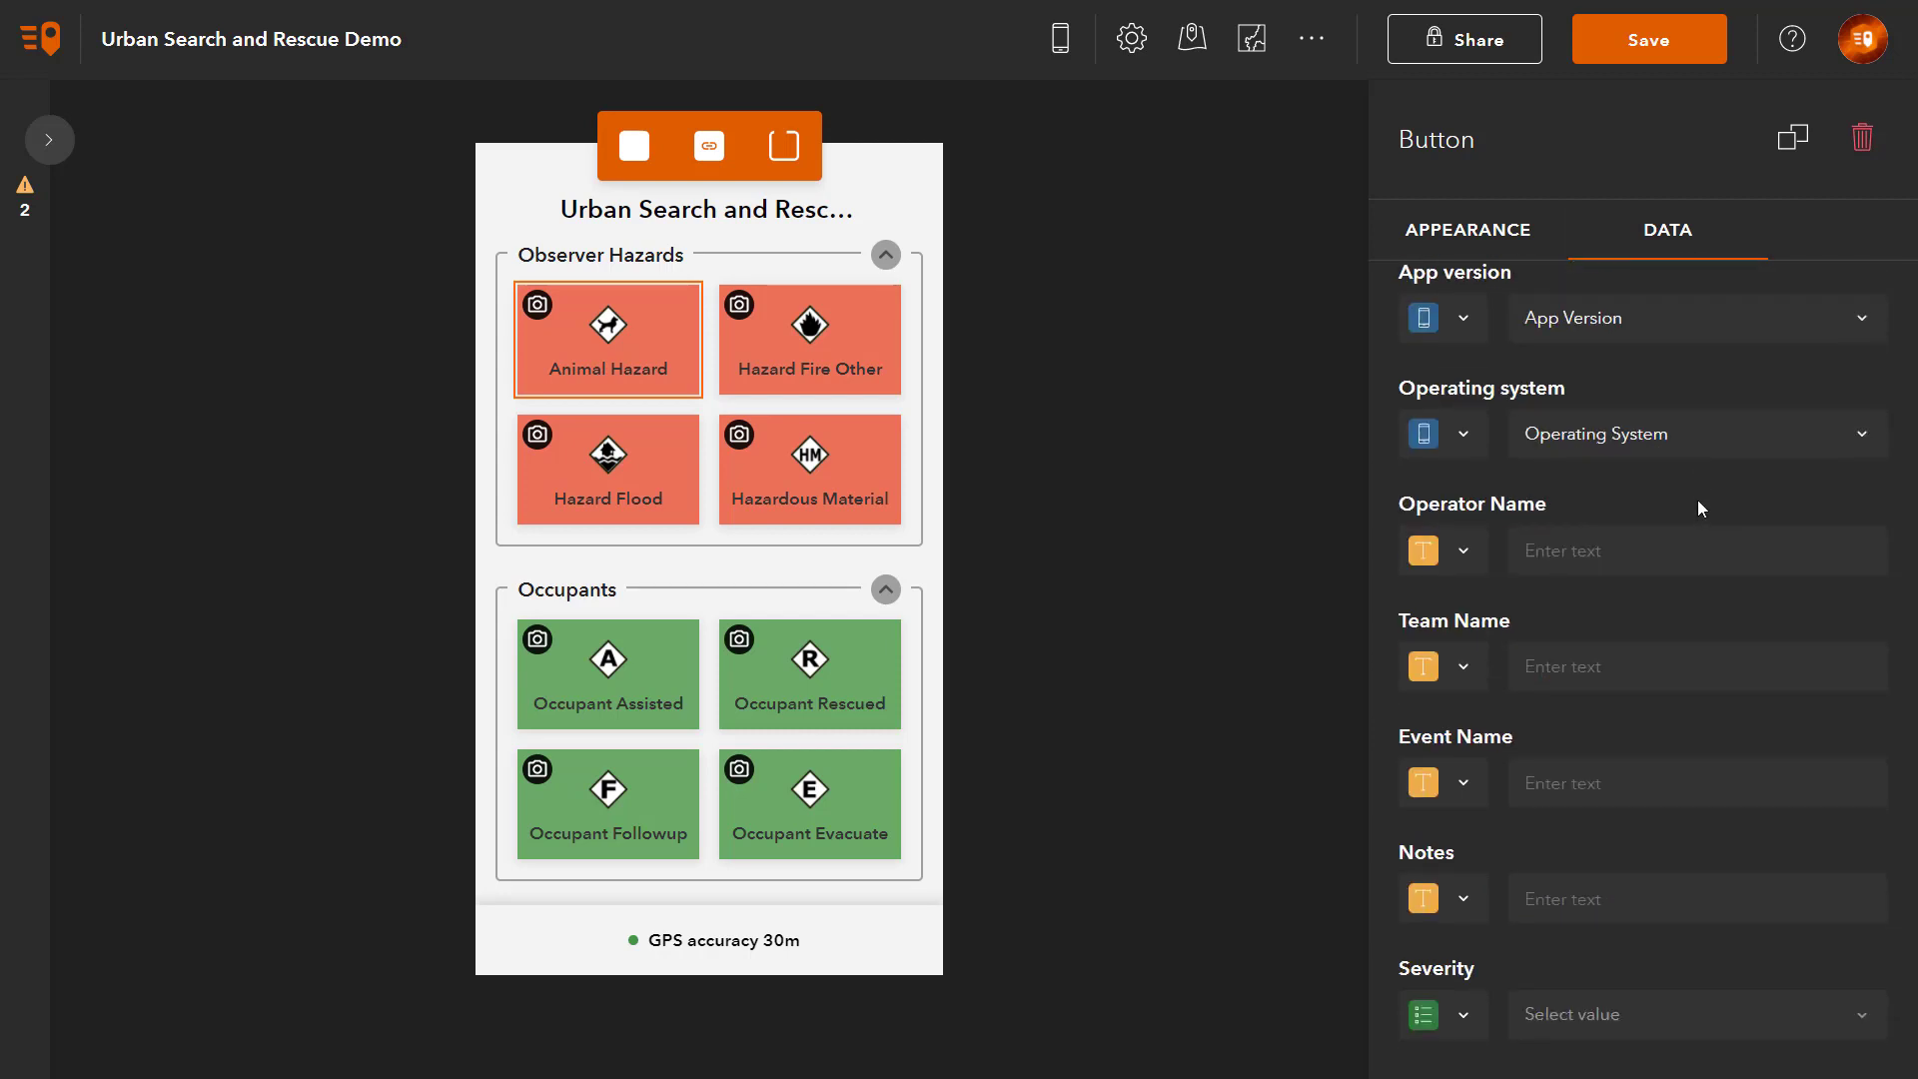
# Step: Link Operator Name to a new required single-line project user input labelled 'Operator name'
pyautogui.click(1465, 551)
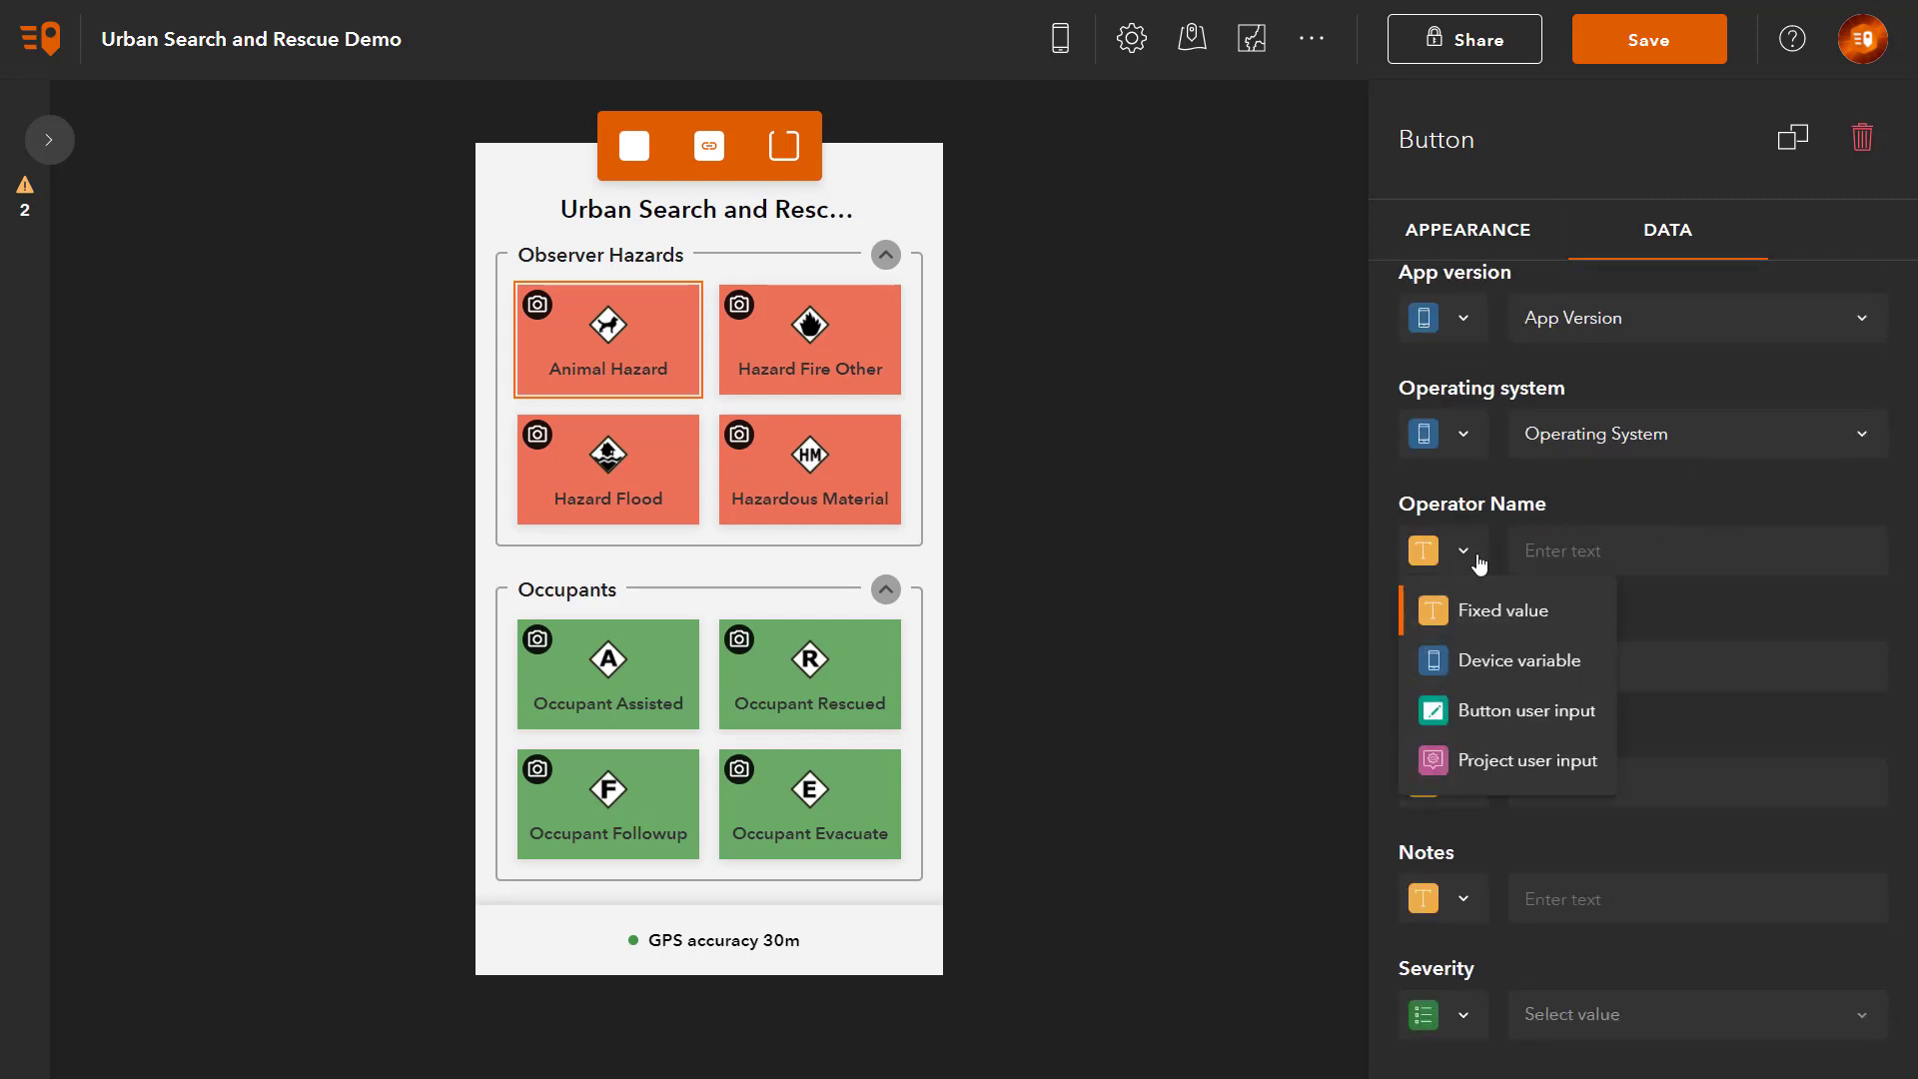
pyautogui.click(1511, 760)
pyautogui.click(1777, 554)
pyautogui.click(1696, 671)
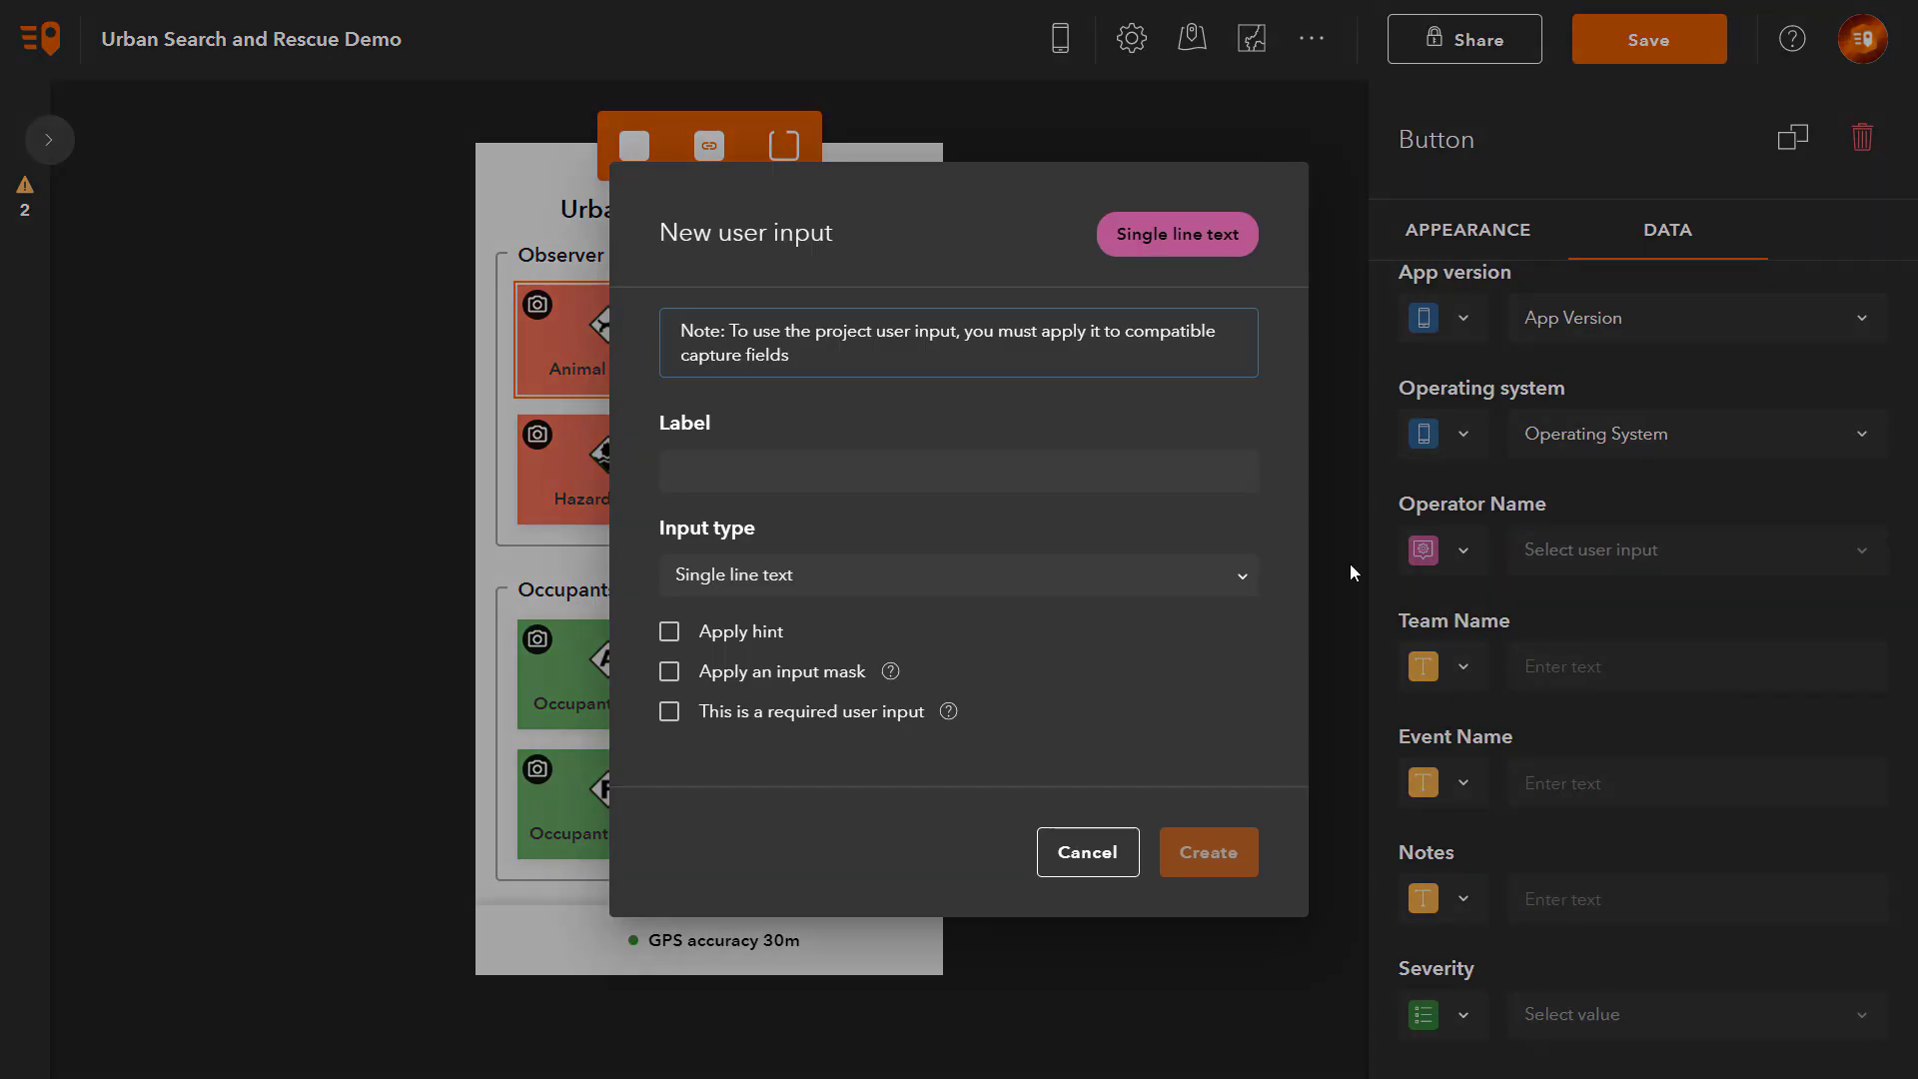
pyautogui.write('Operator name')
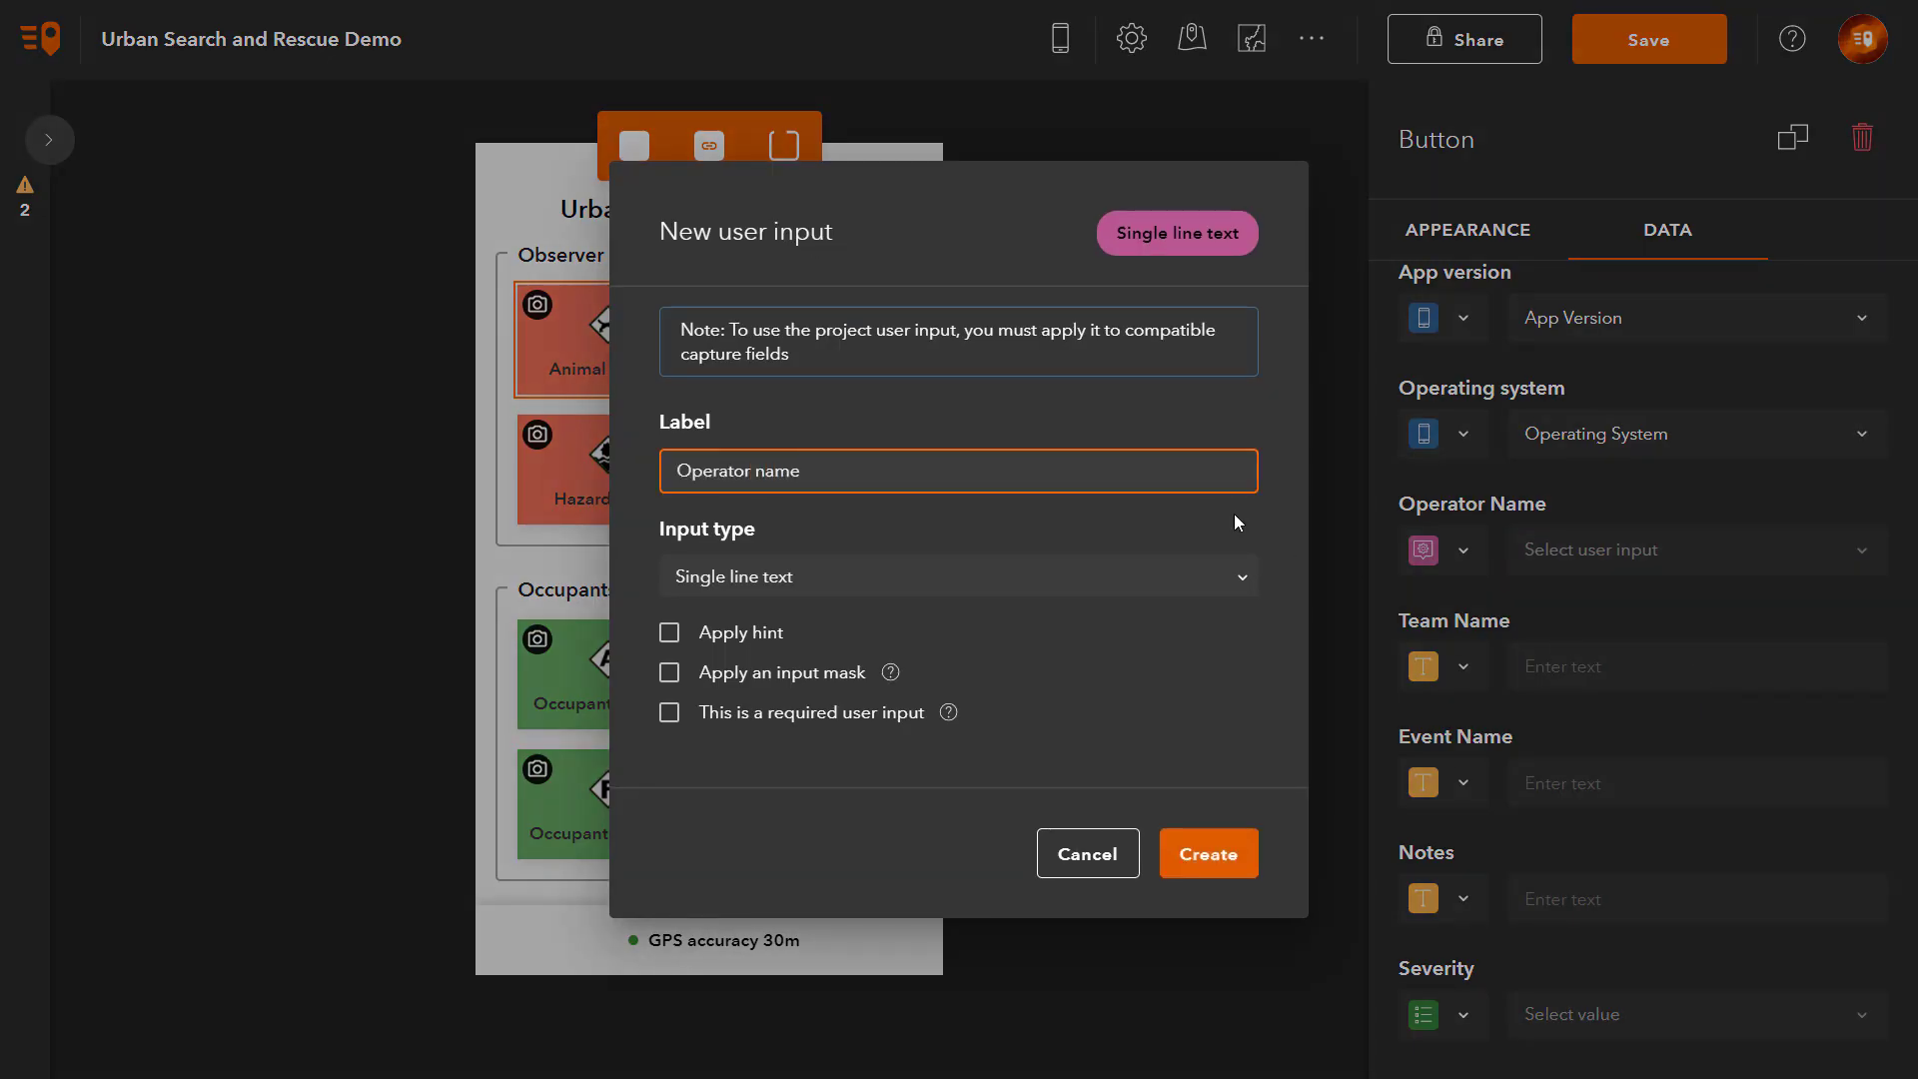
pyautogui.click(1235, 514)
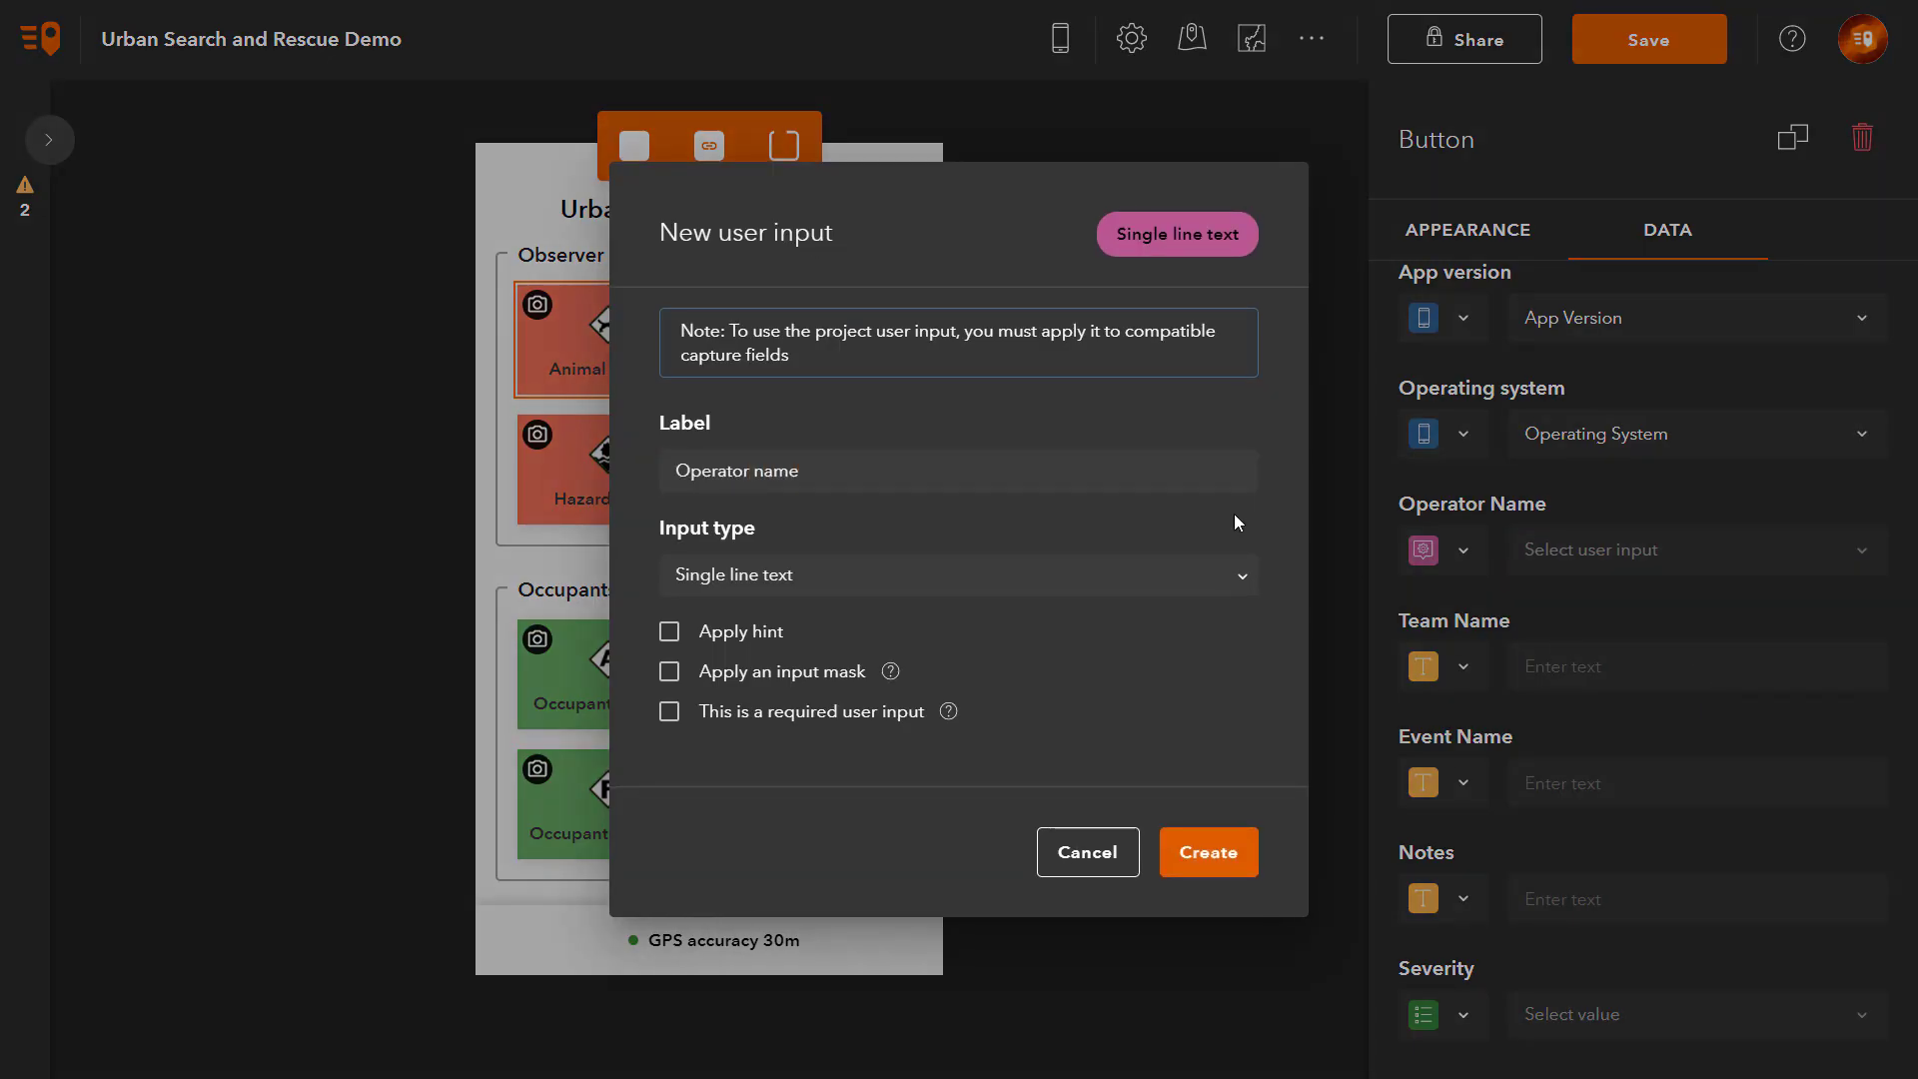
pyautogui.click(1244, 584)
pyautogui.click(759, 704)
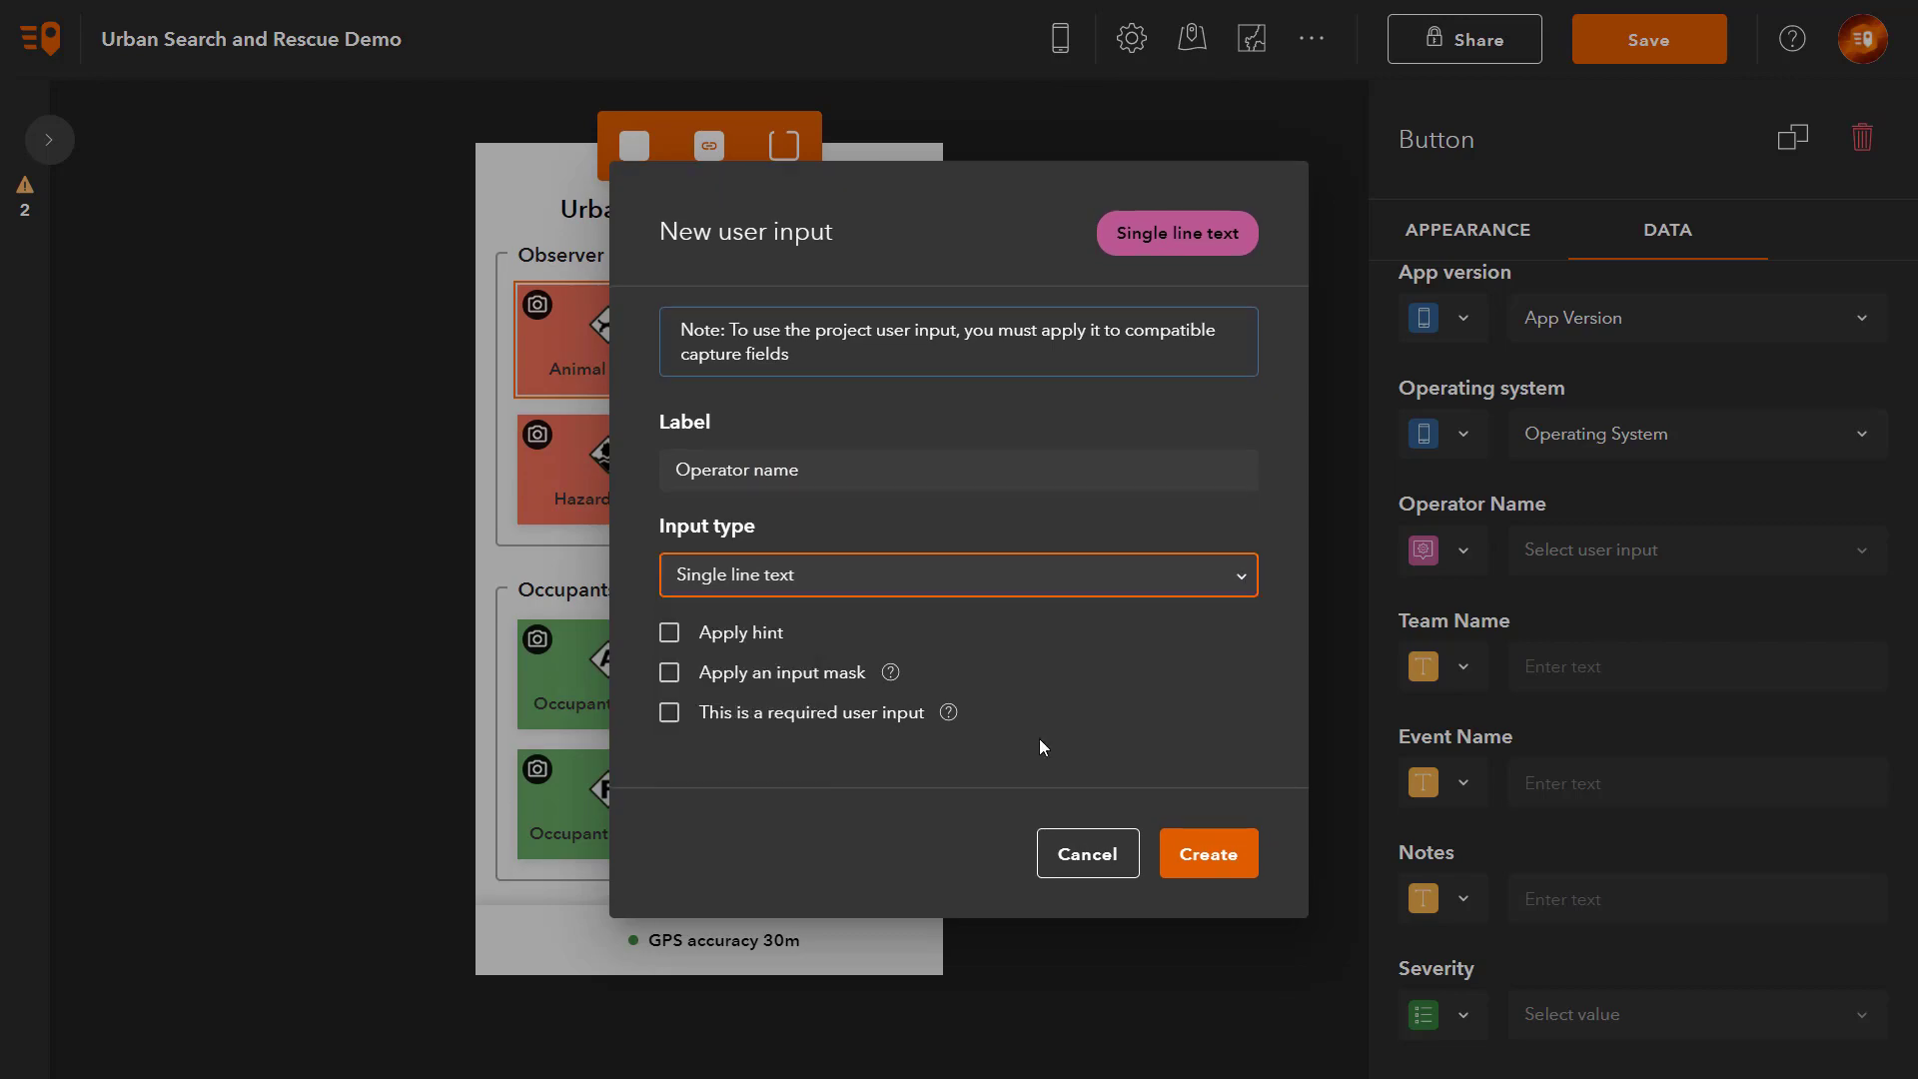
pyautogui.click(669, 713)
pyautogui.click(1223, 873)
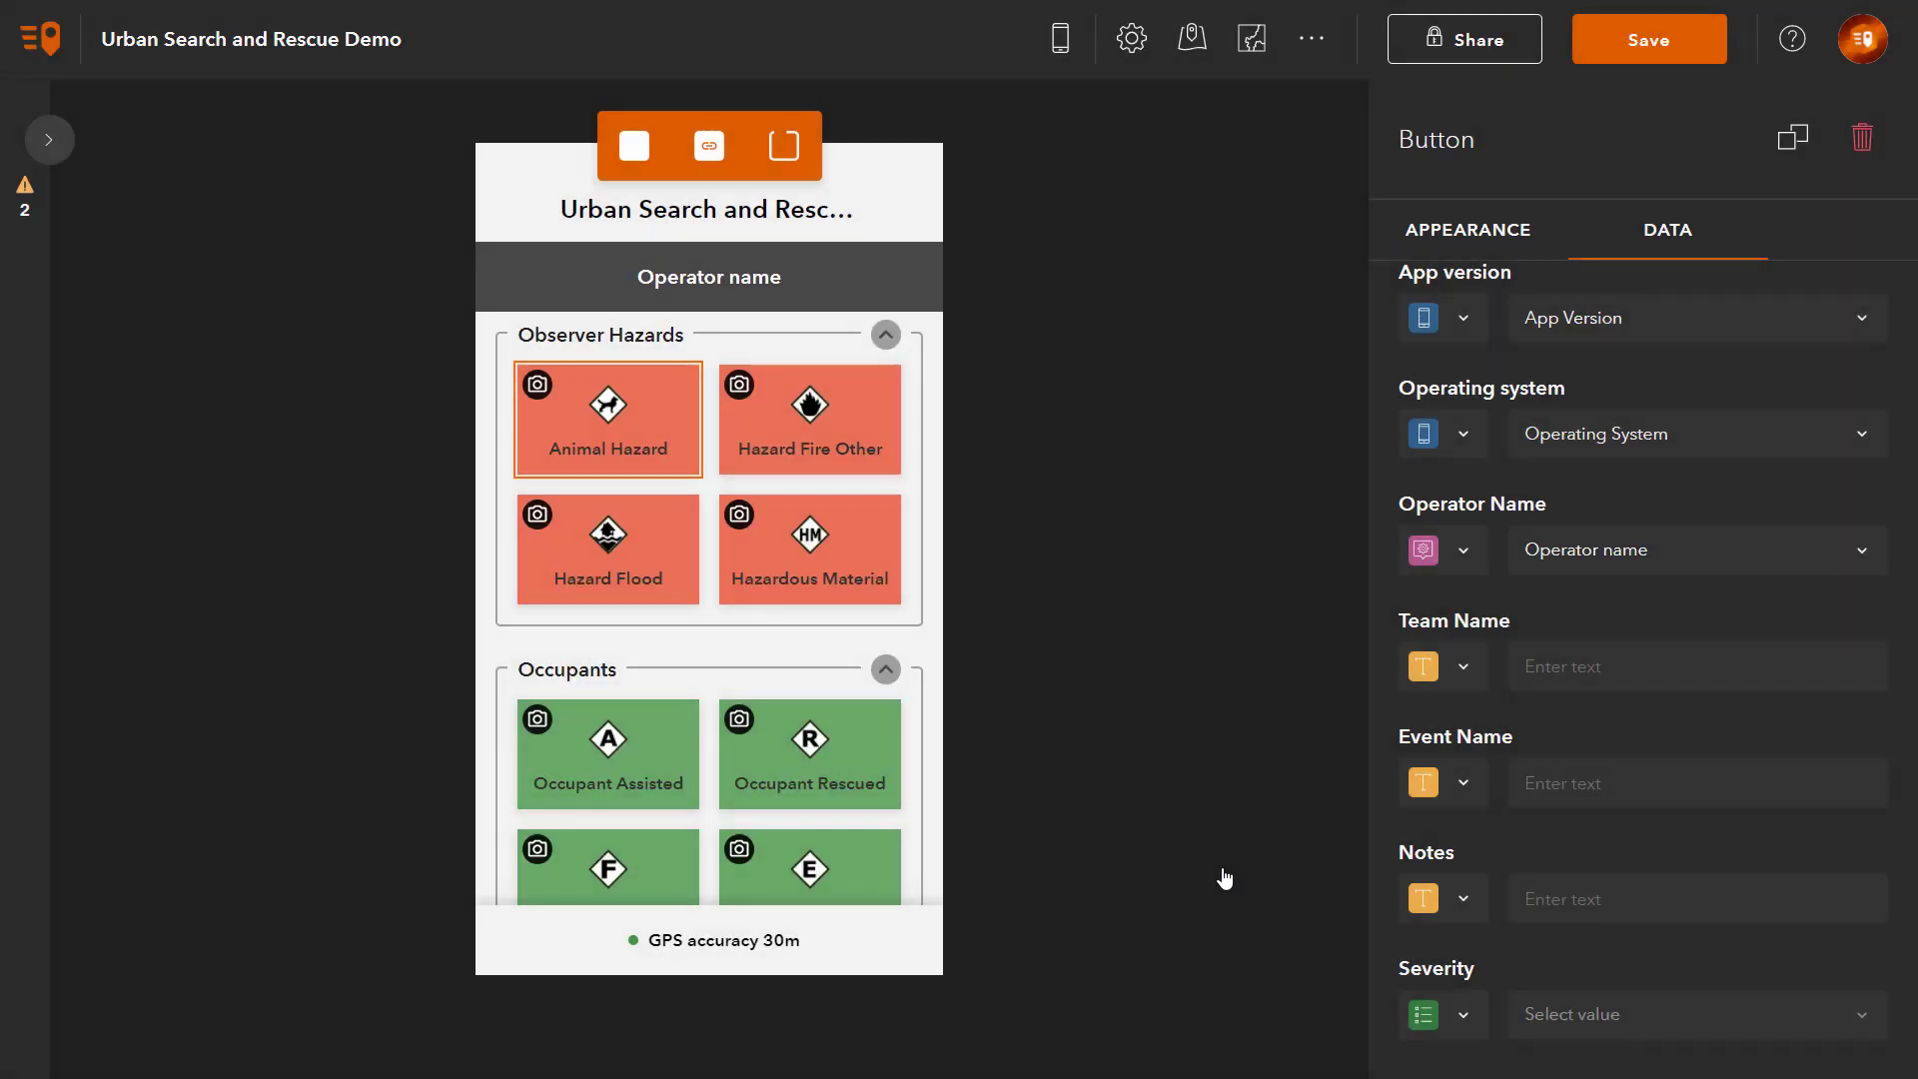
# Step: Link Team Name to a new choice-list project user input labelled 'Team name'
pyautogui.click(1468, 675)
pyautogui.click(1519, 871)
pyautogui.click(1639, 668)
pyautogui.click(1670, 793)
pyautogui.click(1194, 485)
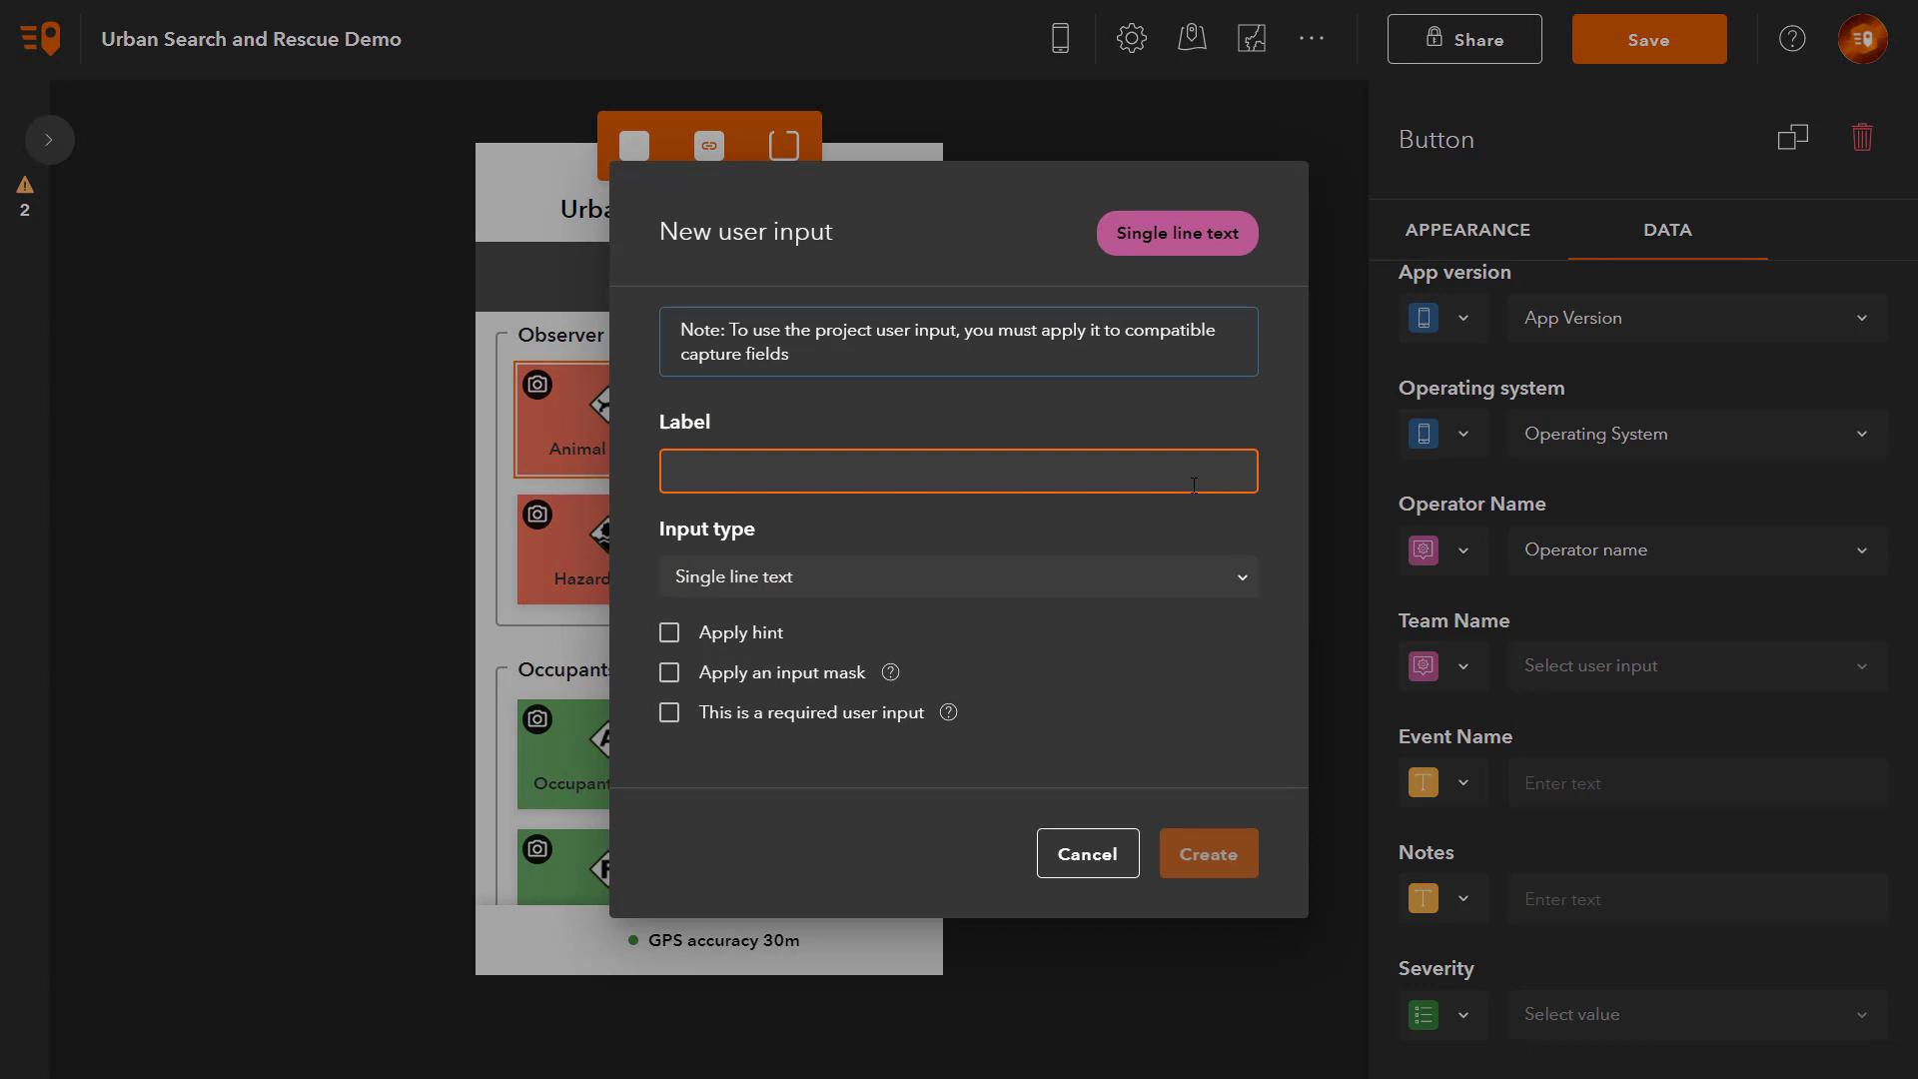
pyautogui.write('Team name')
pyautogui.click(1212, 583)
pyautogui.click(719, 756)
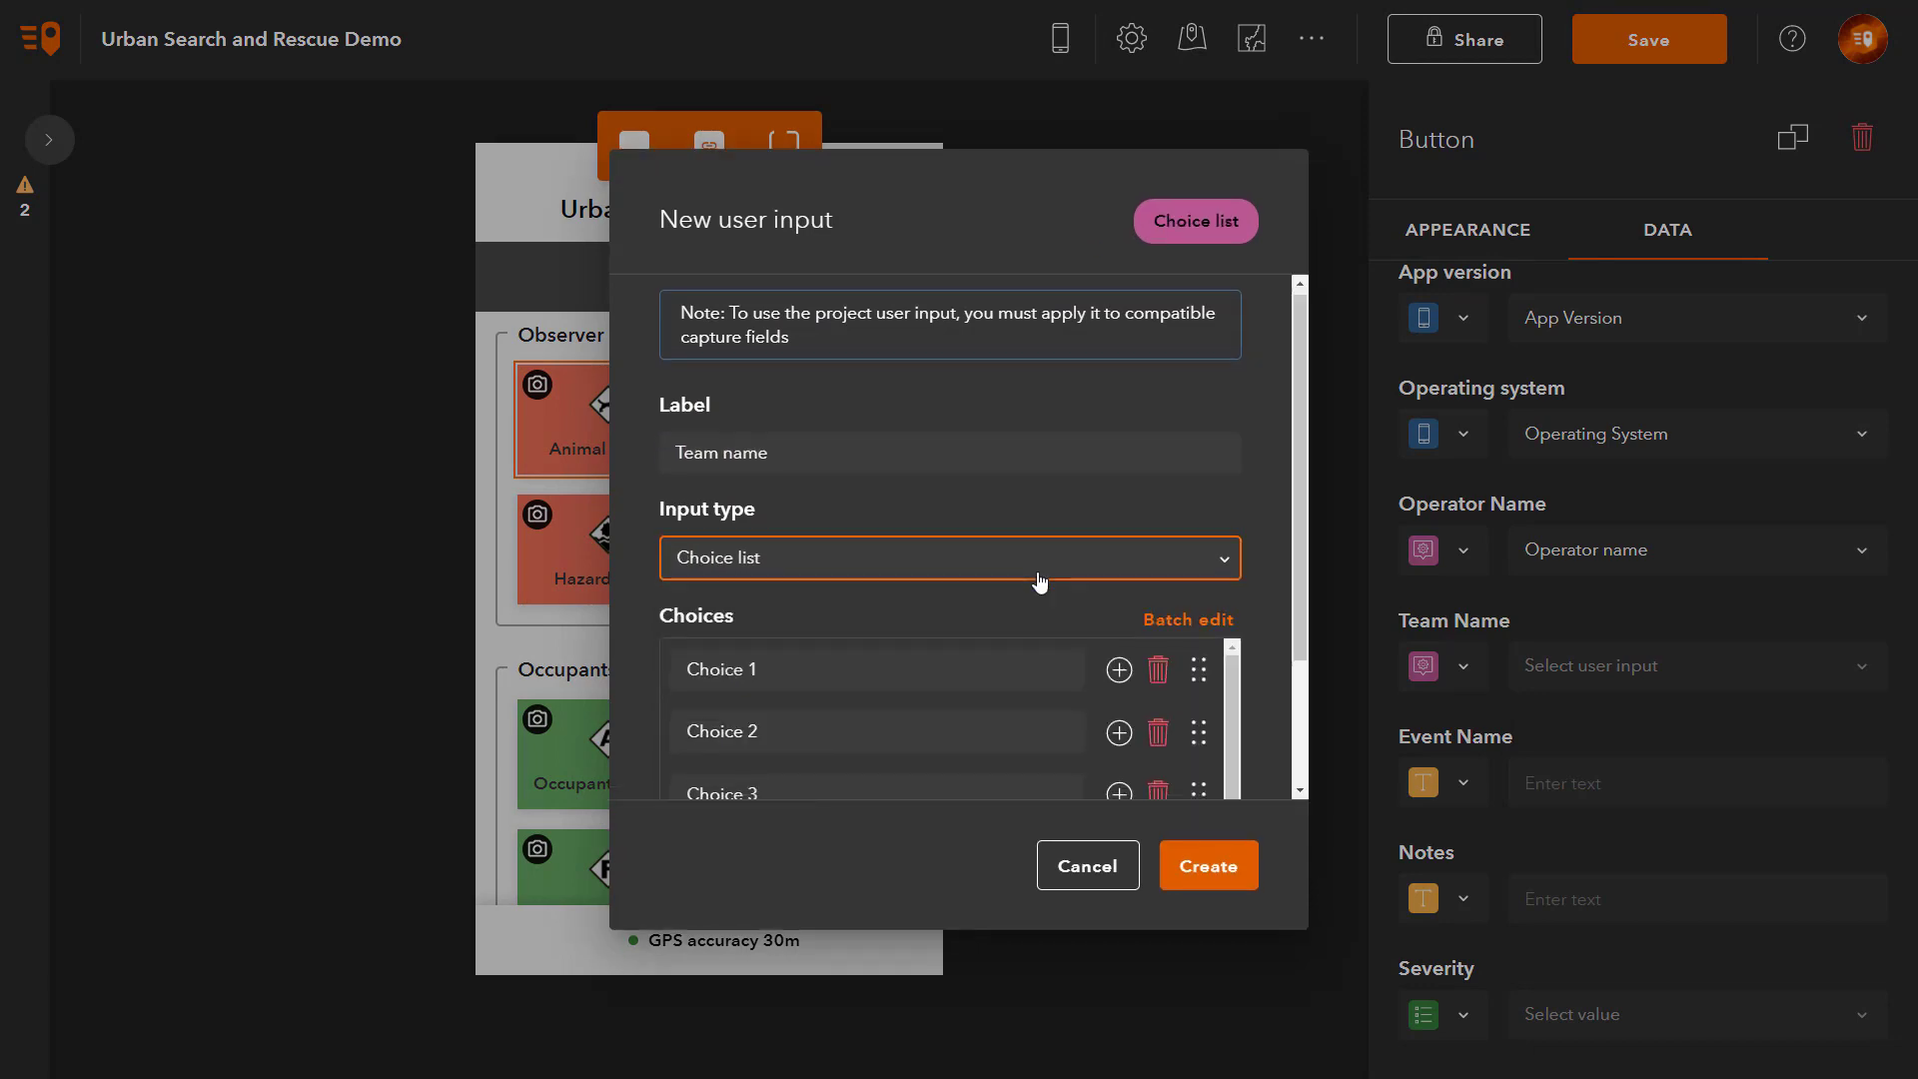
# Step: Give Team name the choices Alpha Team, Bravo Team and Charlie Team, make it required, and create it
pyautogui.write('Alpha Team')
pyautogui.press('Tab')
pyautogui.press('Tab')
pyautogui.press('Tab')
pyautogui.press('Tab')
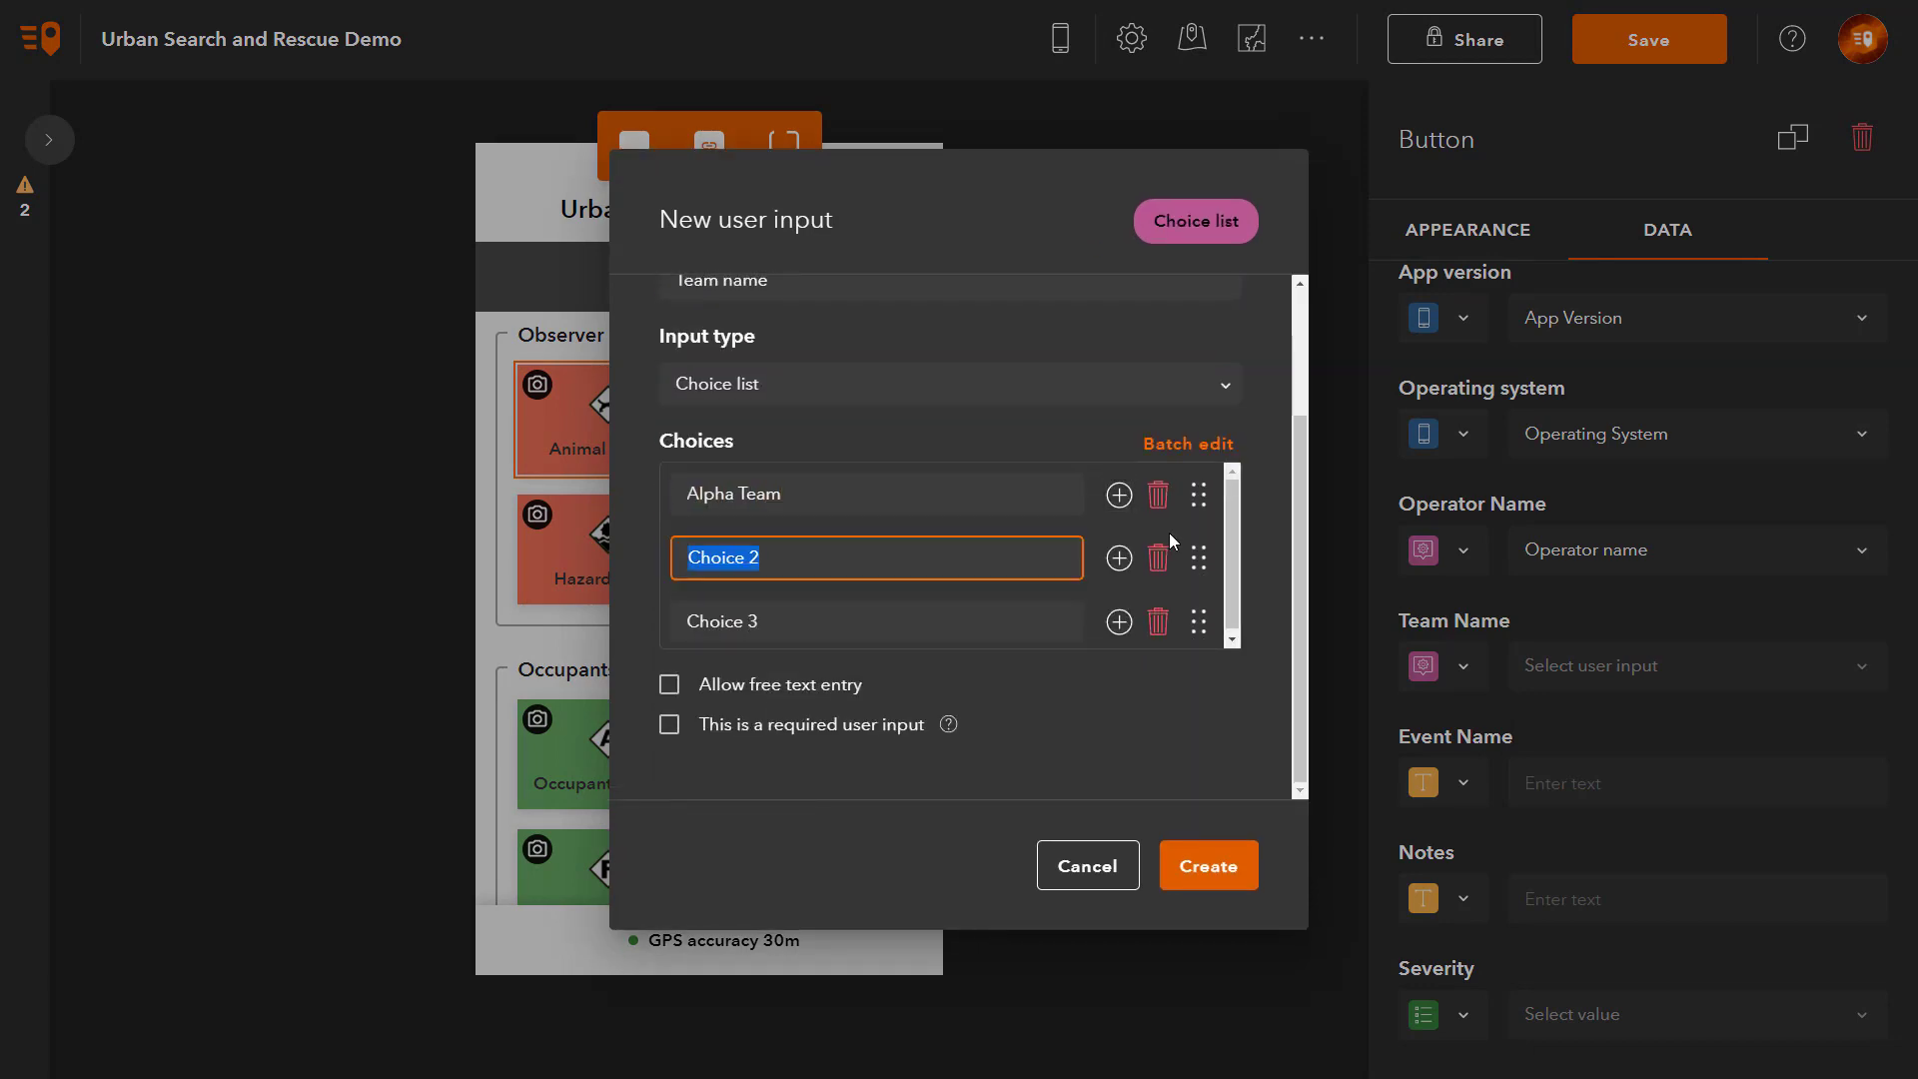
pyautogui.write('Bravo Team')
pyautogui.click(861, 630)
pyautogui.write('Charlie Team')
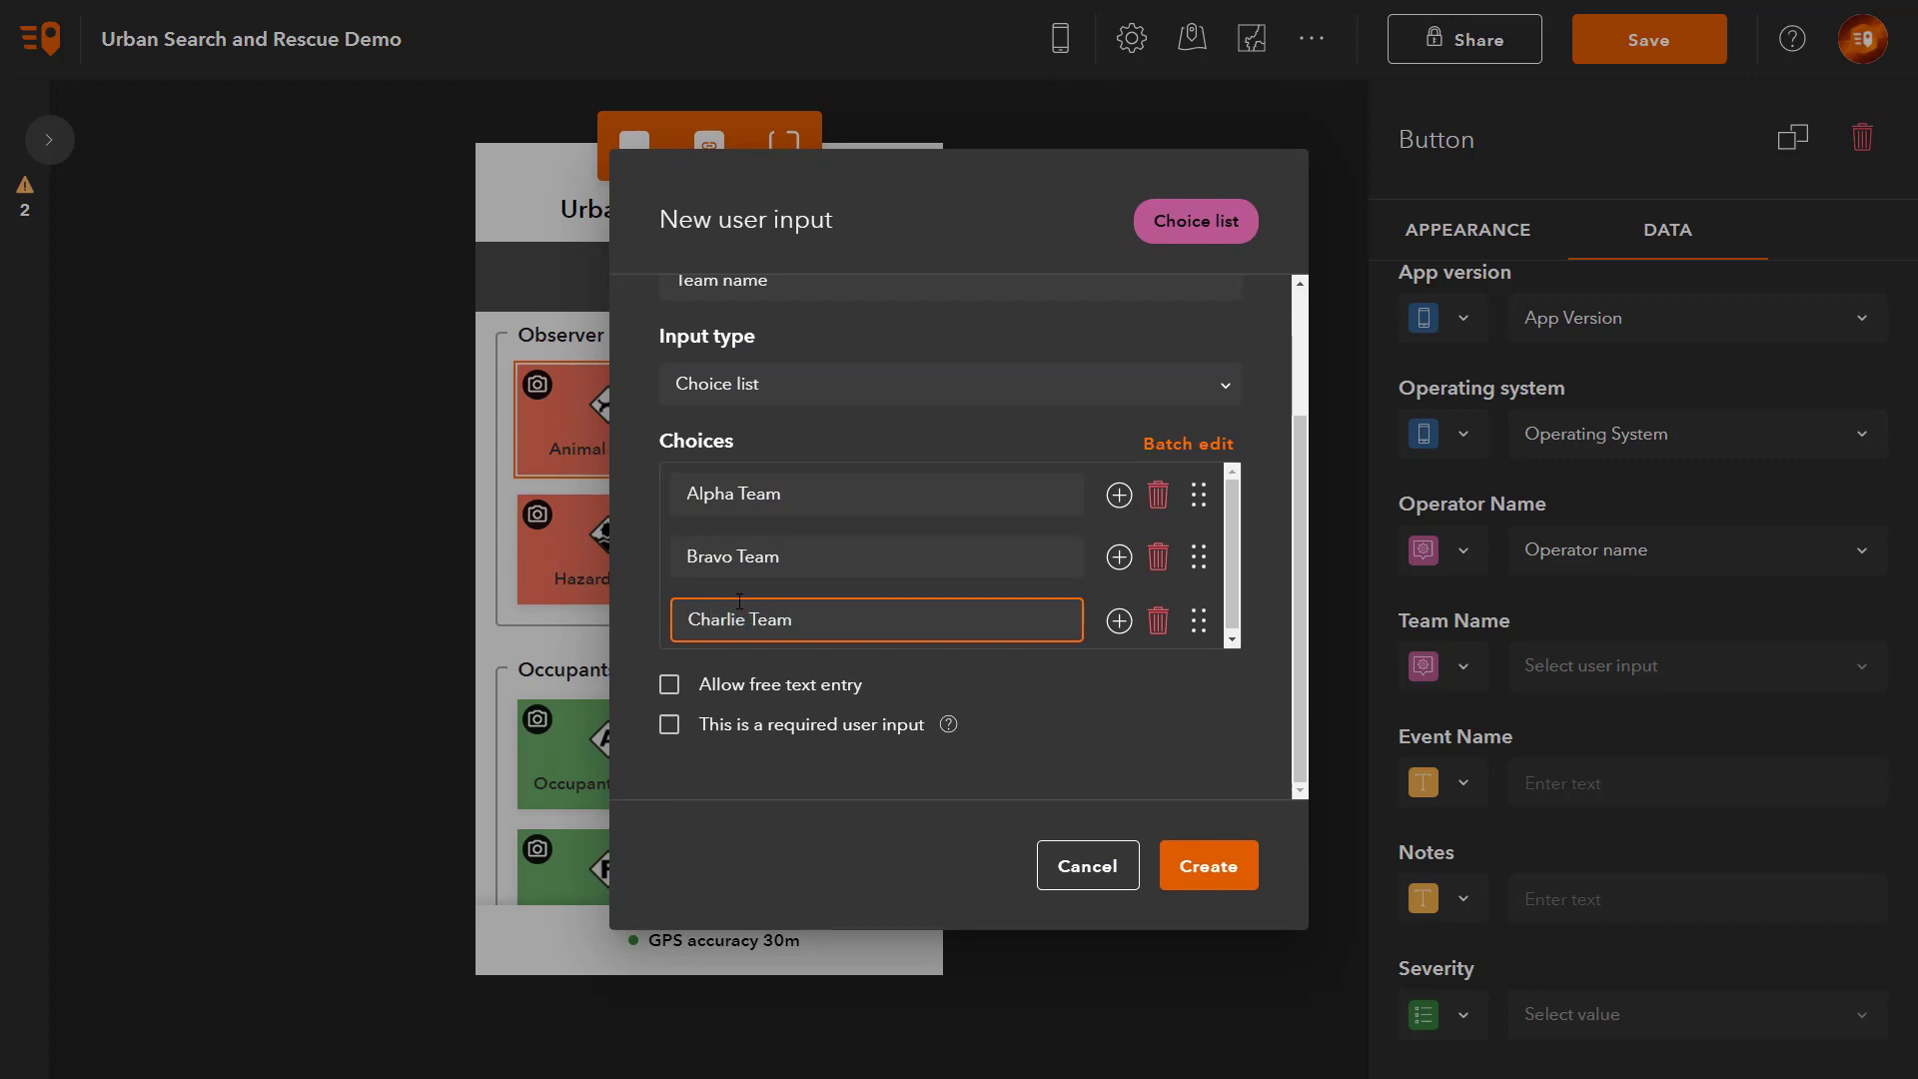
pyautogui.click(979, 660)
pyautogui.click(849, 727)
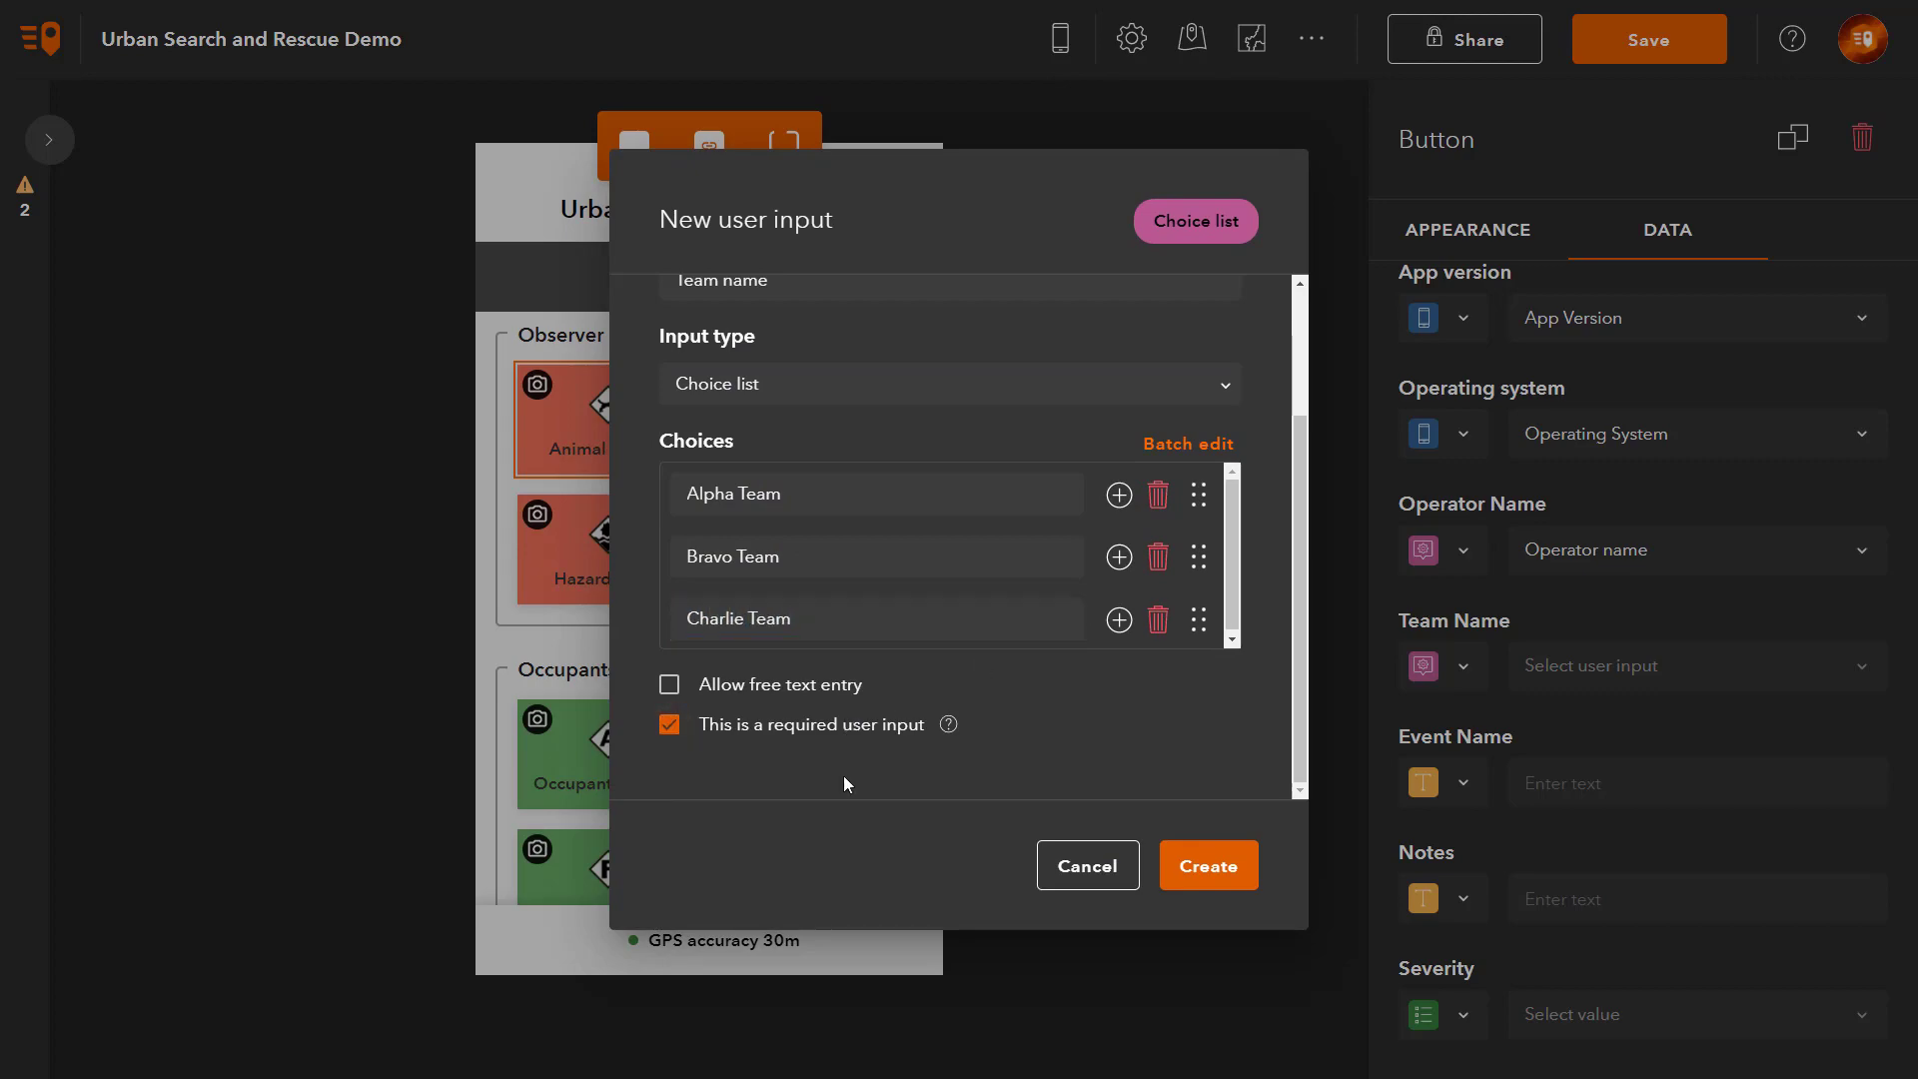
pyautogui.click(1229, 886)
# Step: Link Event Name to a new single-line project user input labelled 'Search event name'
pyautogui.click(1464, 783)
pyautogui.click(1524, 993)
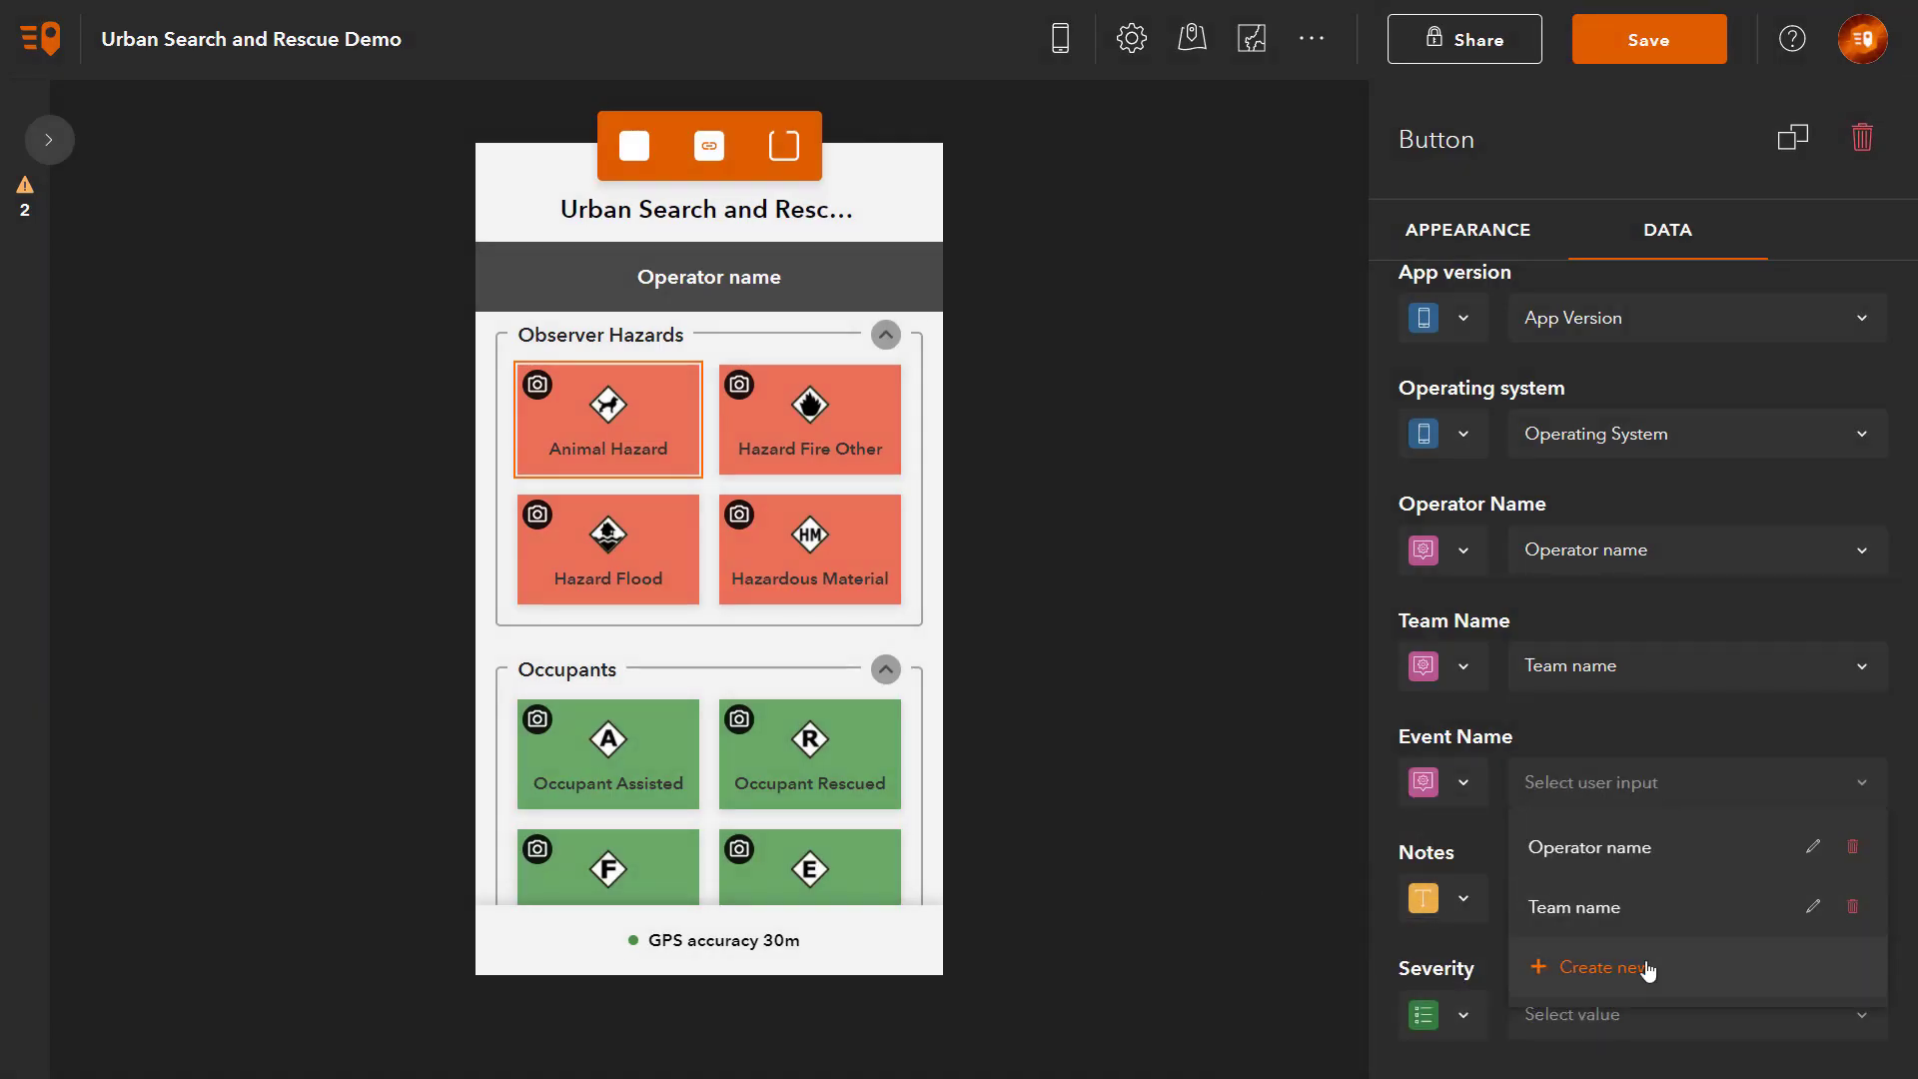
pyautogui.click(1639, 972)
pyautogui.click(815, 456)
pyautogui.write('Search event name')
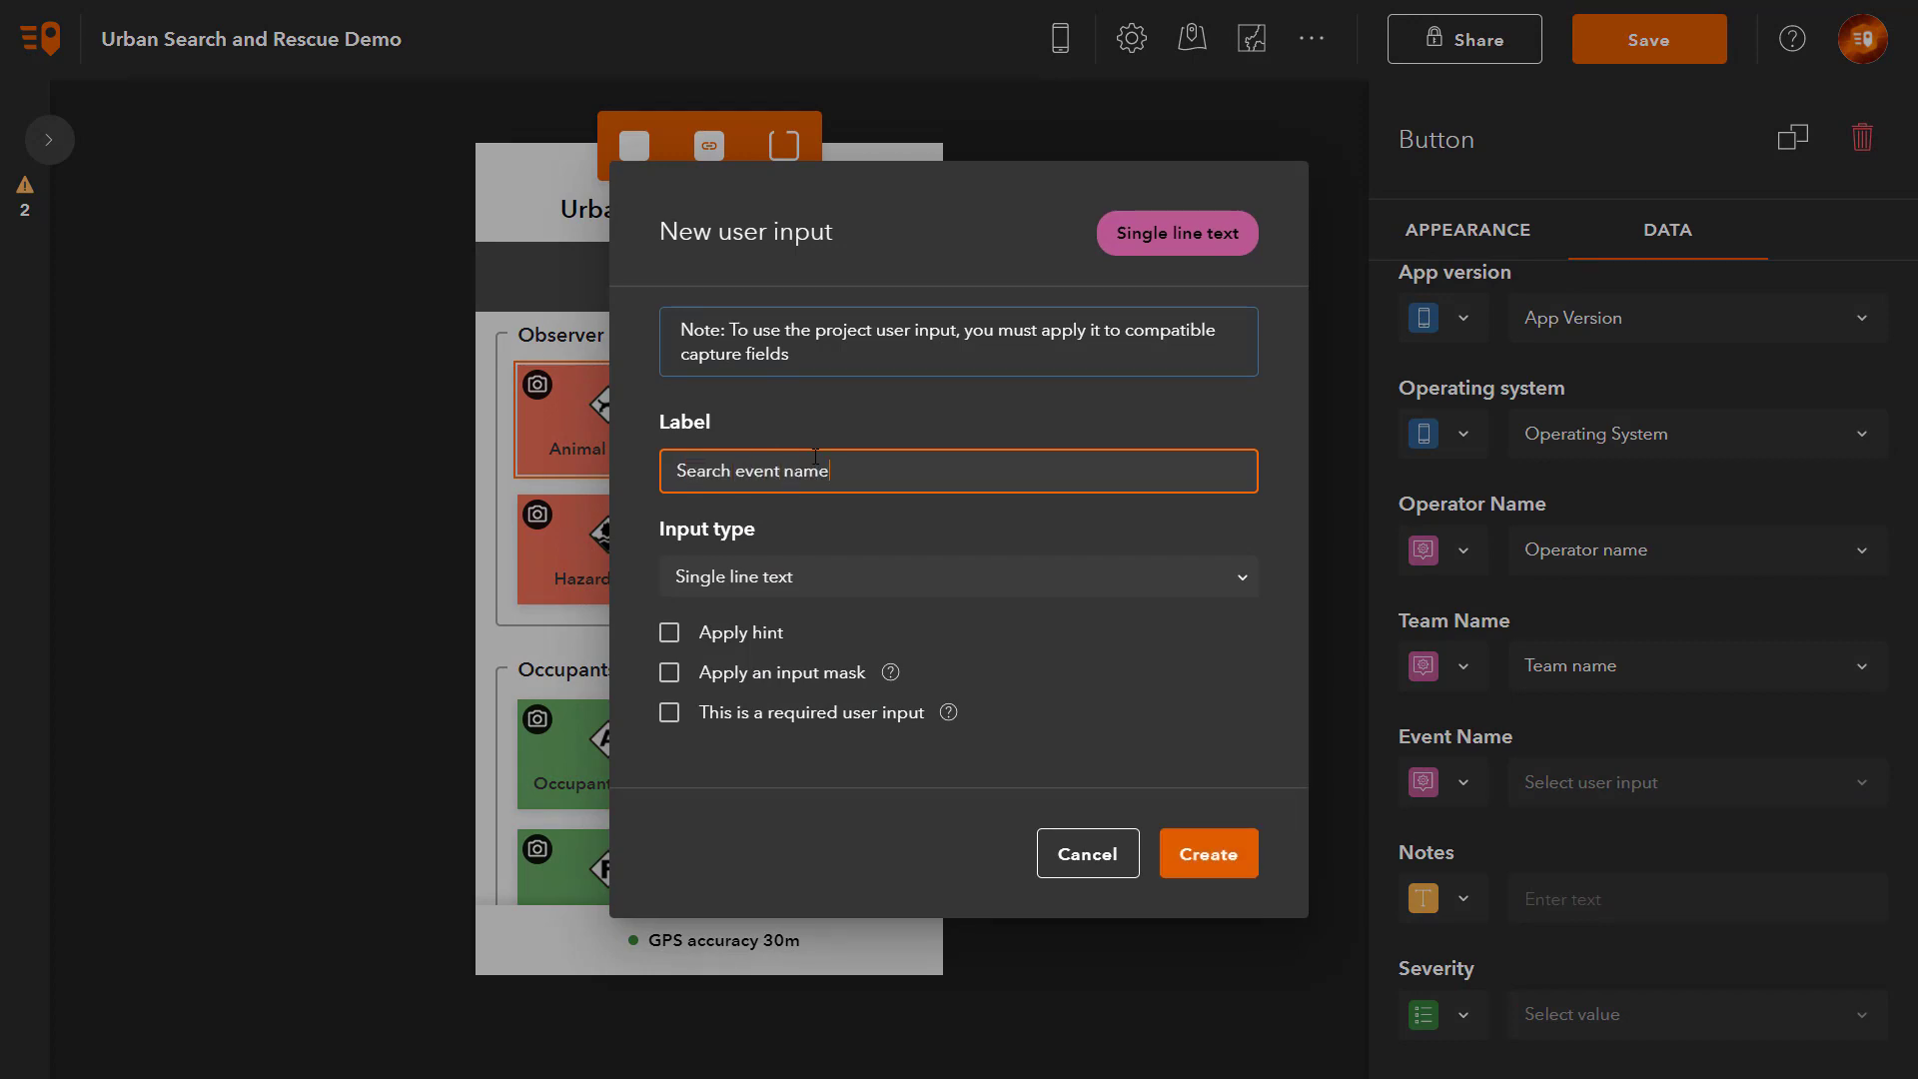
pyautogui.press('Tab')
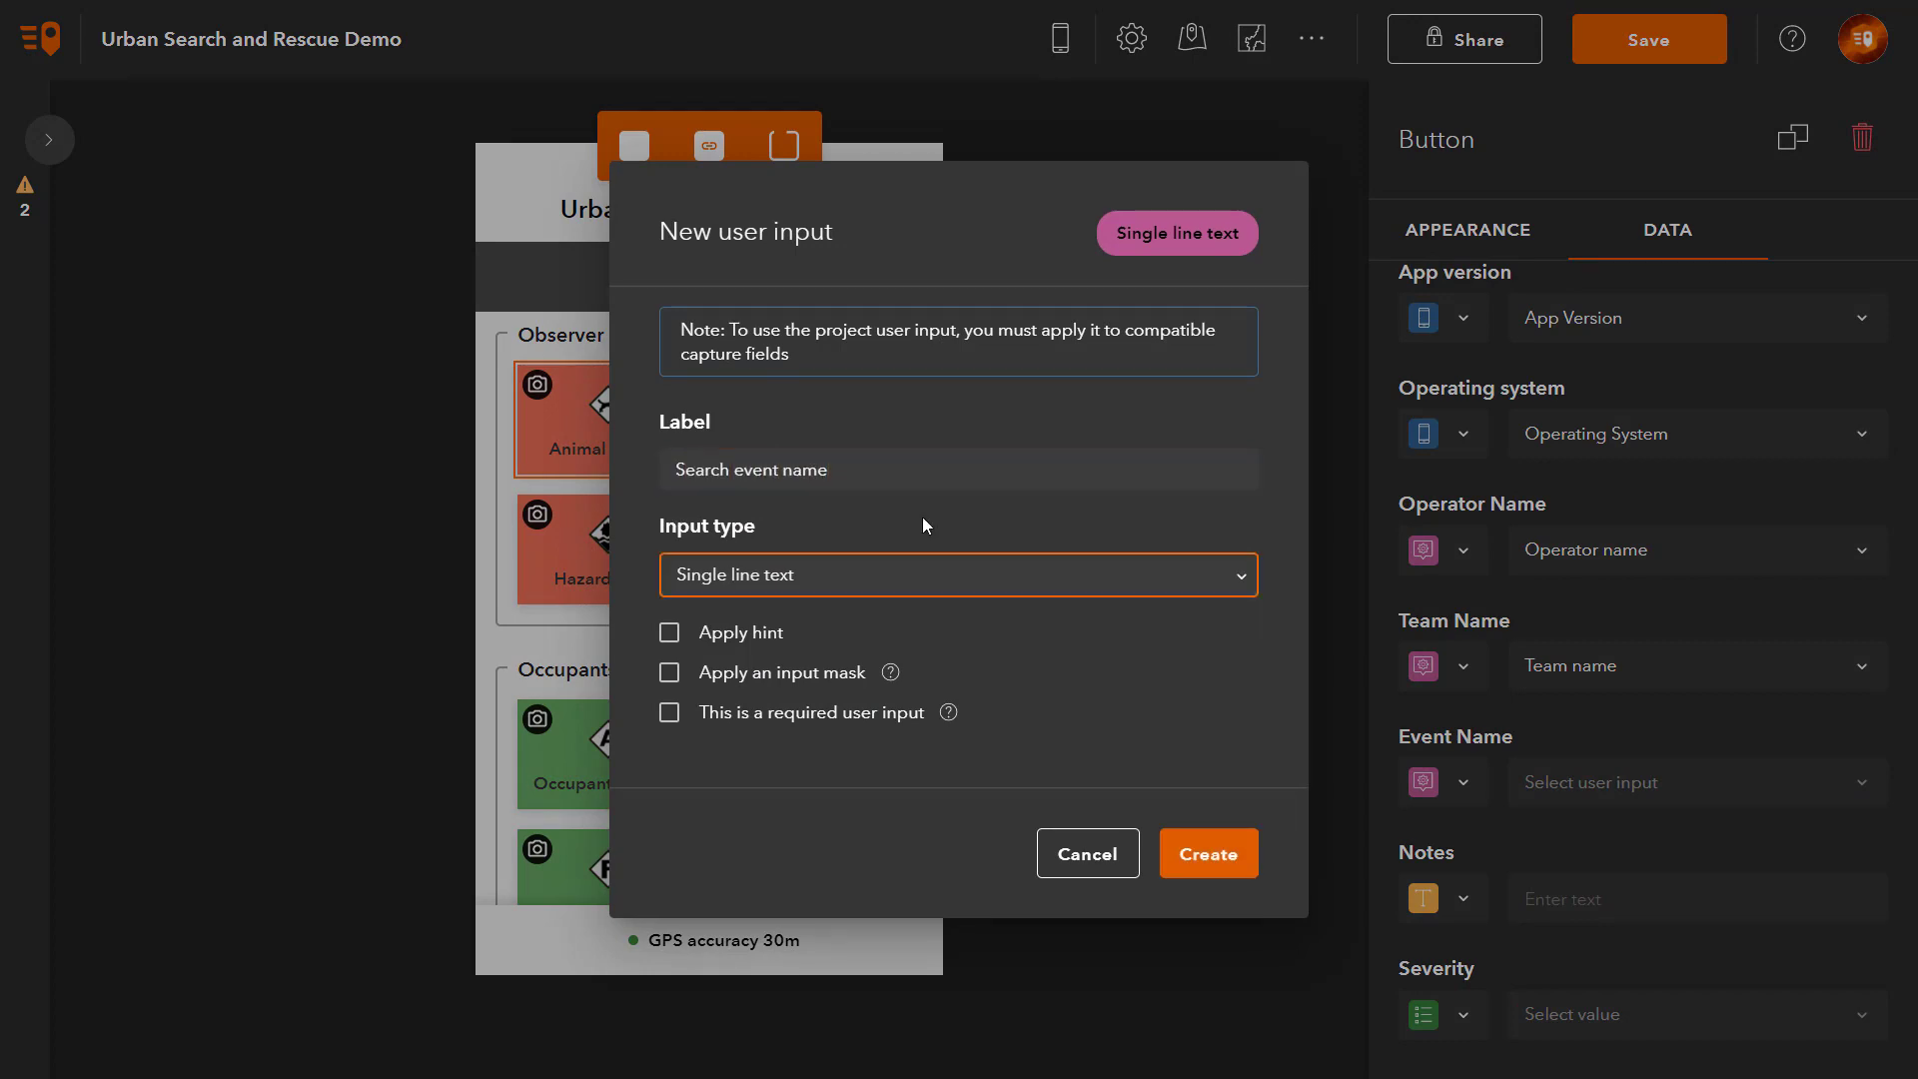
pyautogui.click(1209, 855)
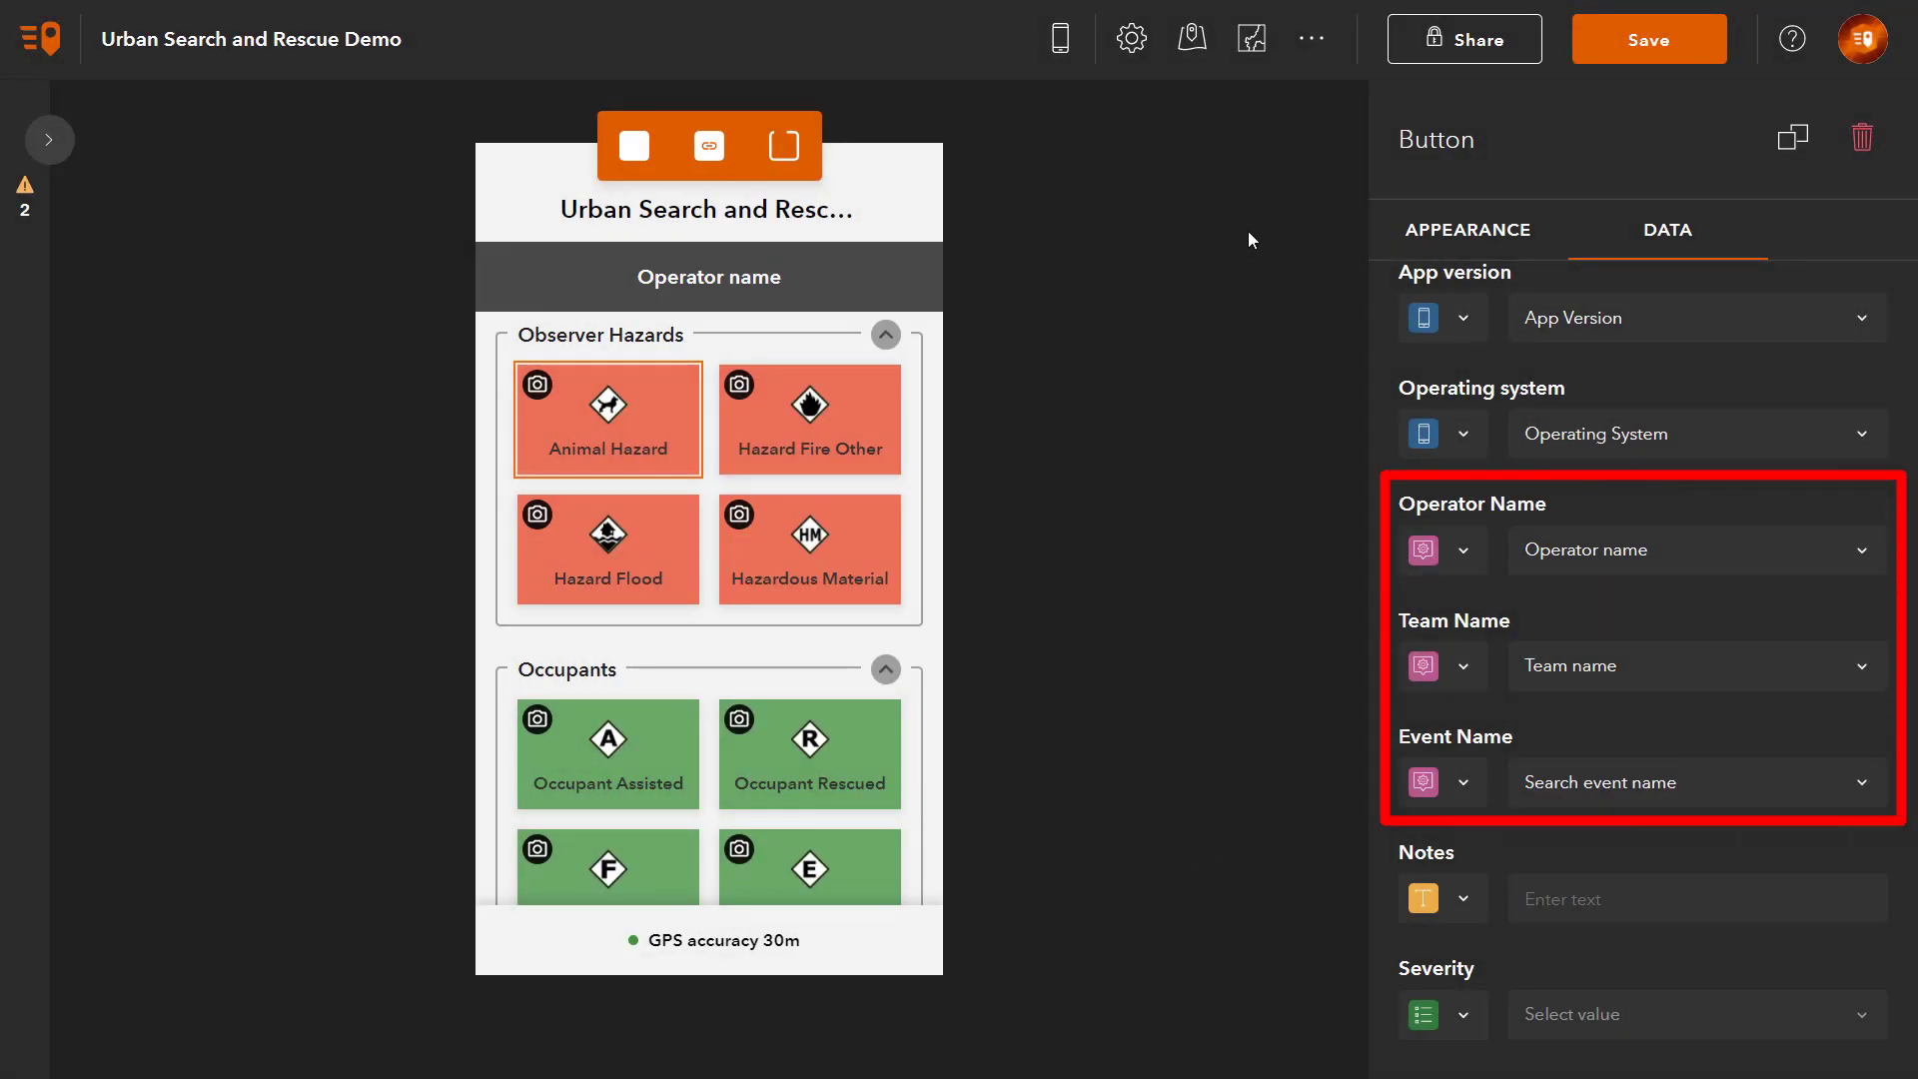
# Step: In the Project user input list, move Search event name above Operator name and Team name
pyautogui.click(1314, 54)
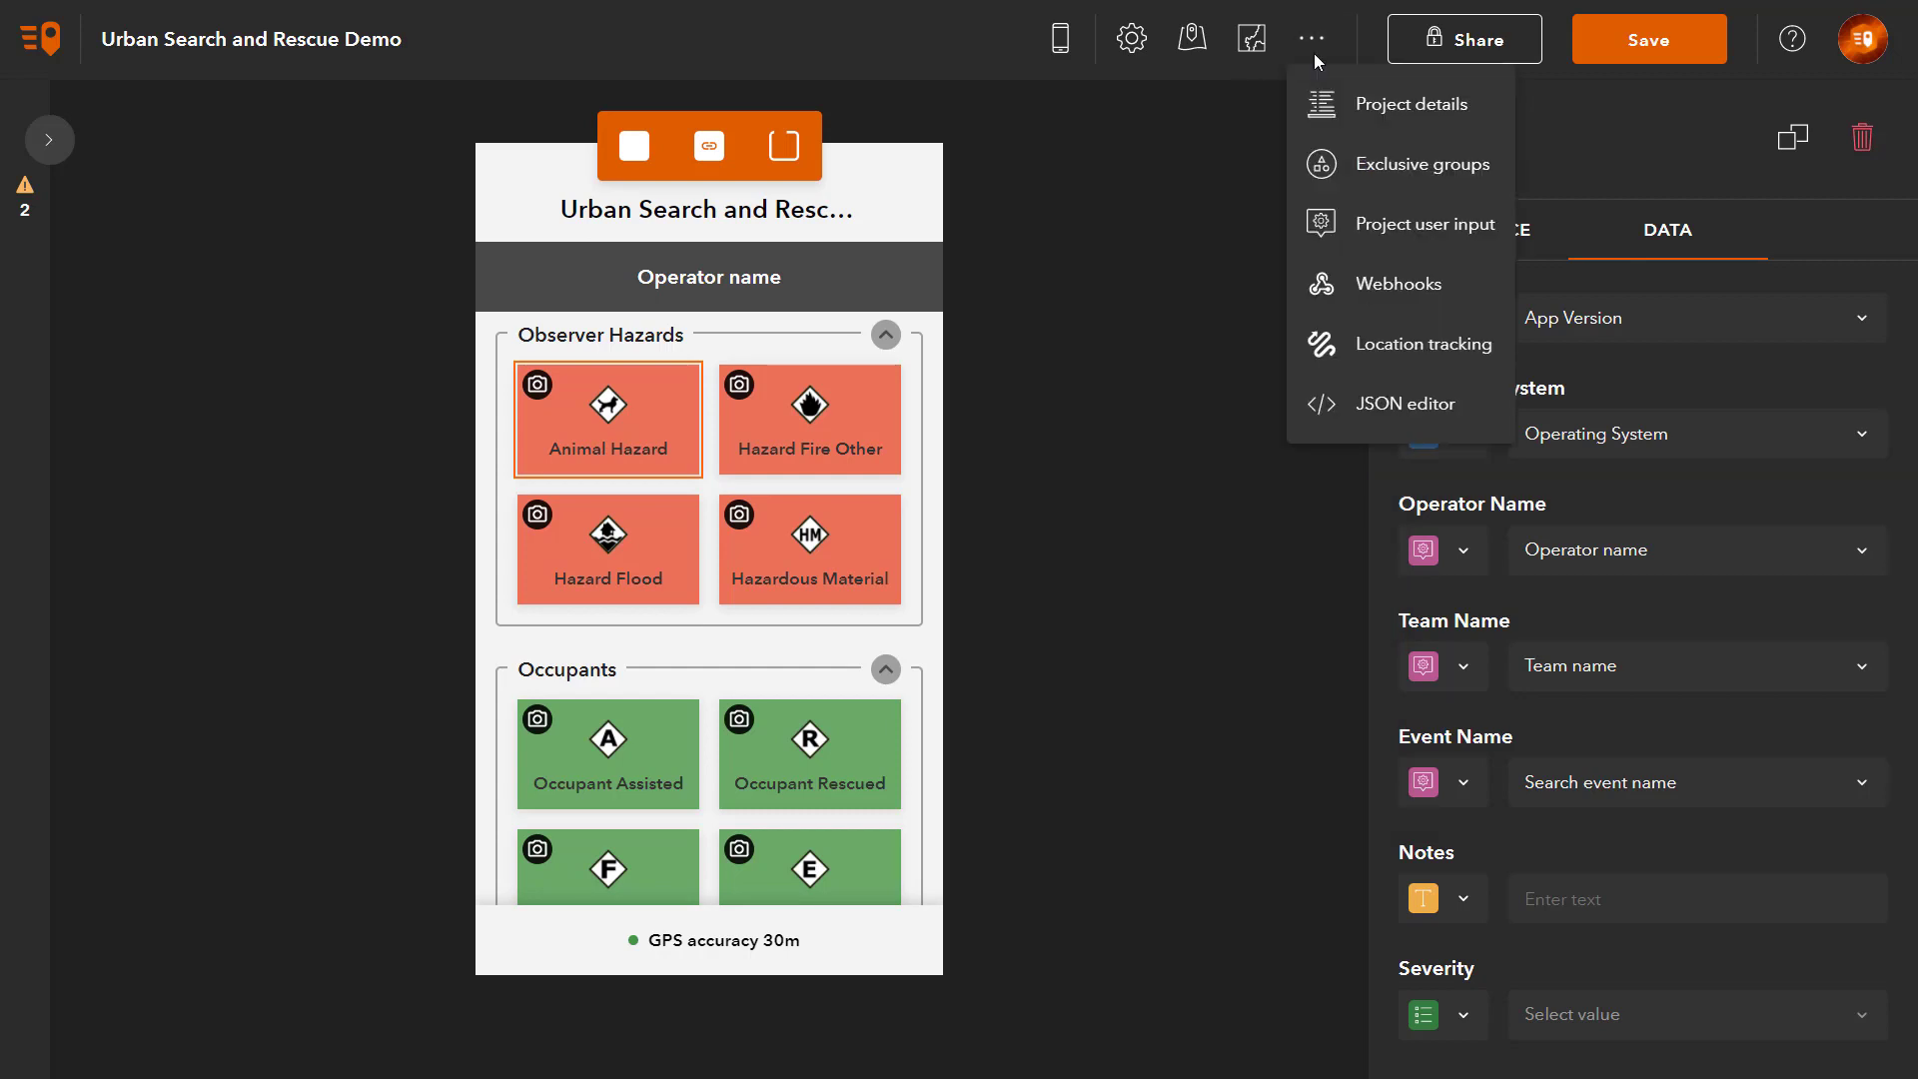
pyautogui.click(1458, 236)
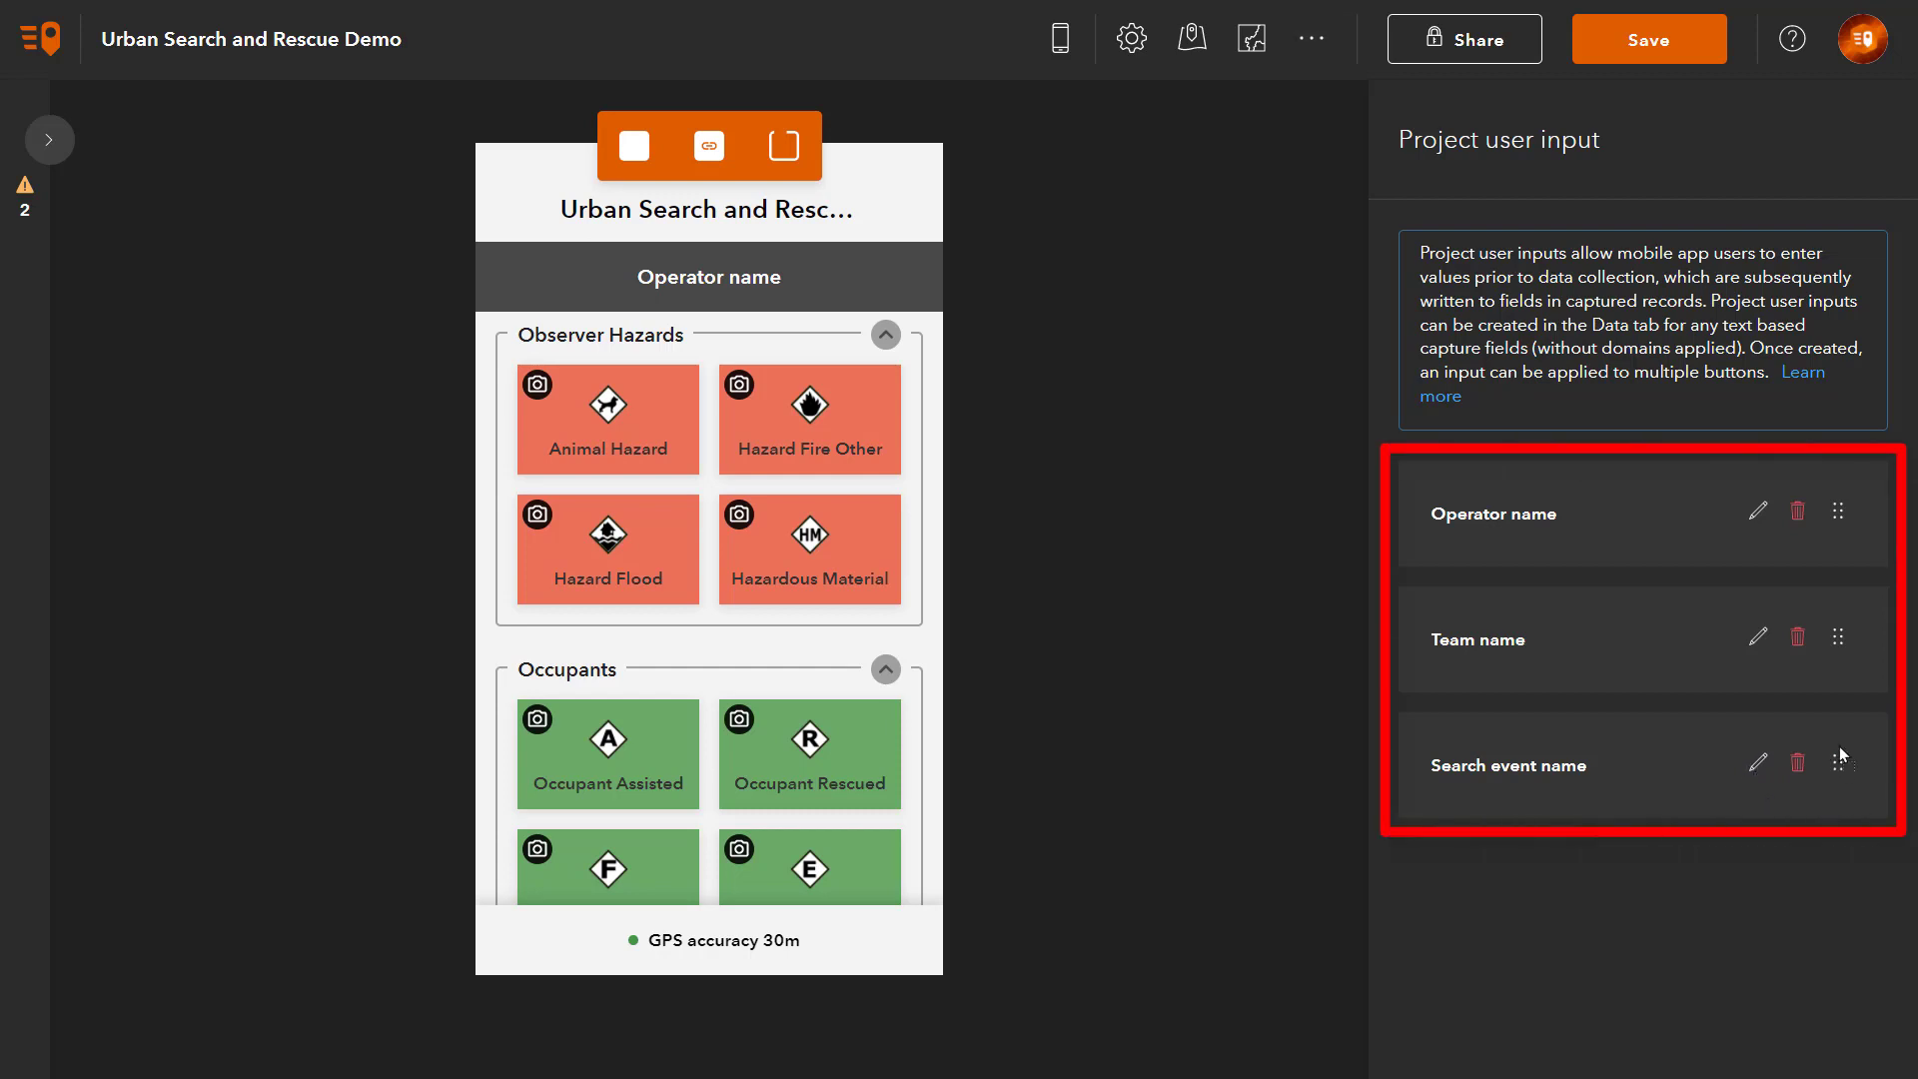
pyautogui.moveTo(1842, 756); pyautogui.dragTo(1817, 510)
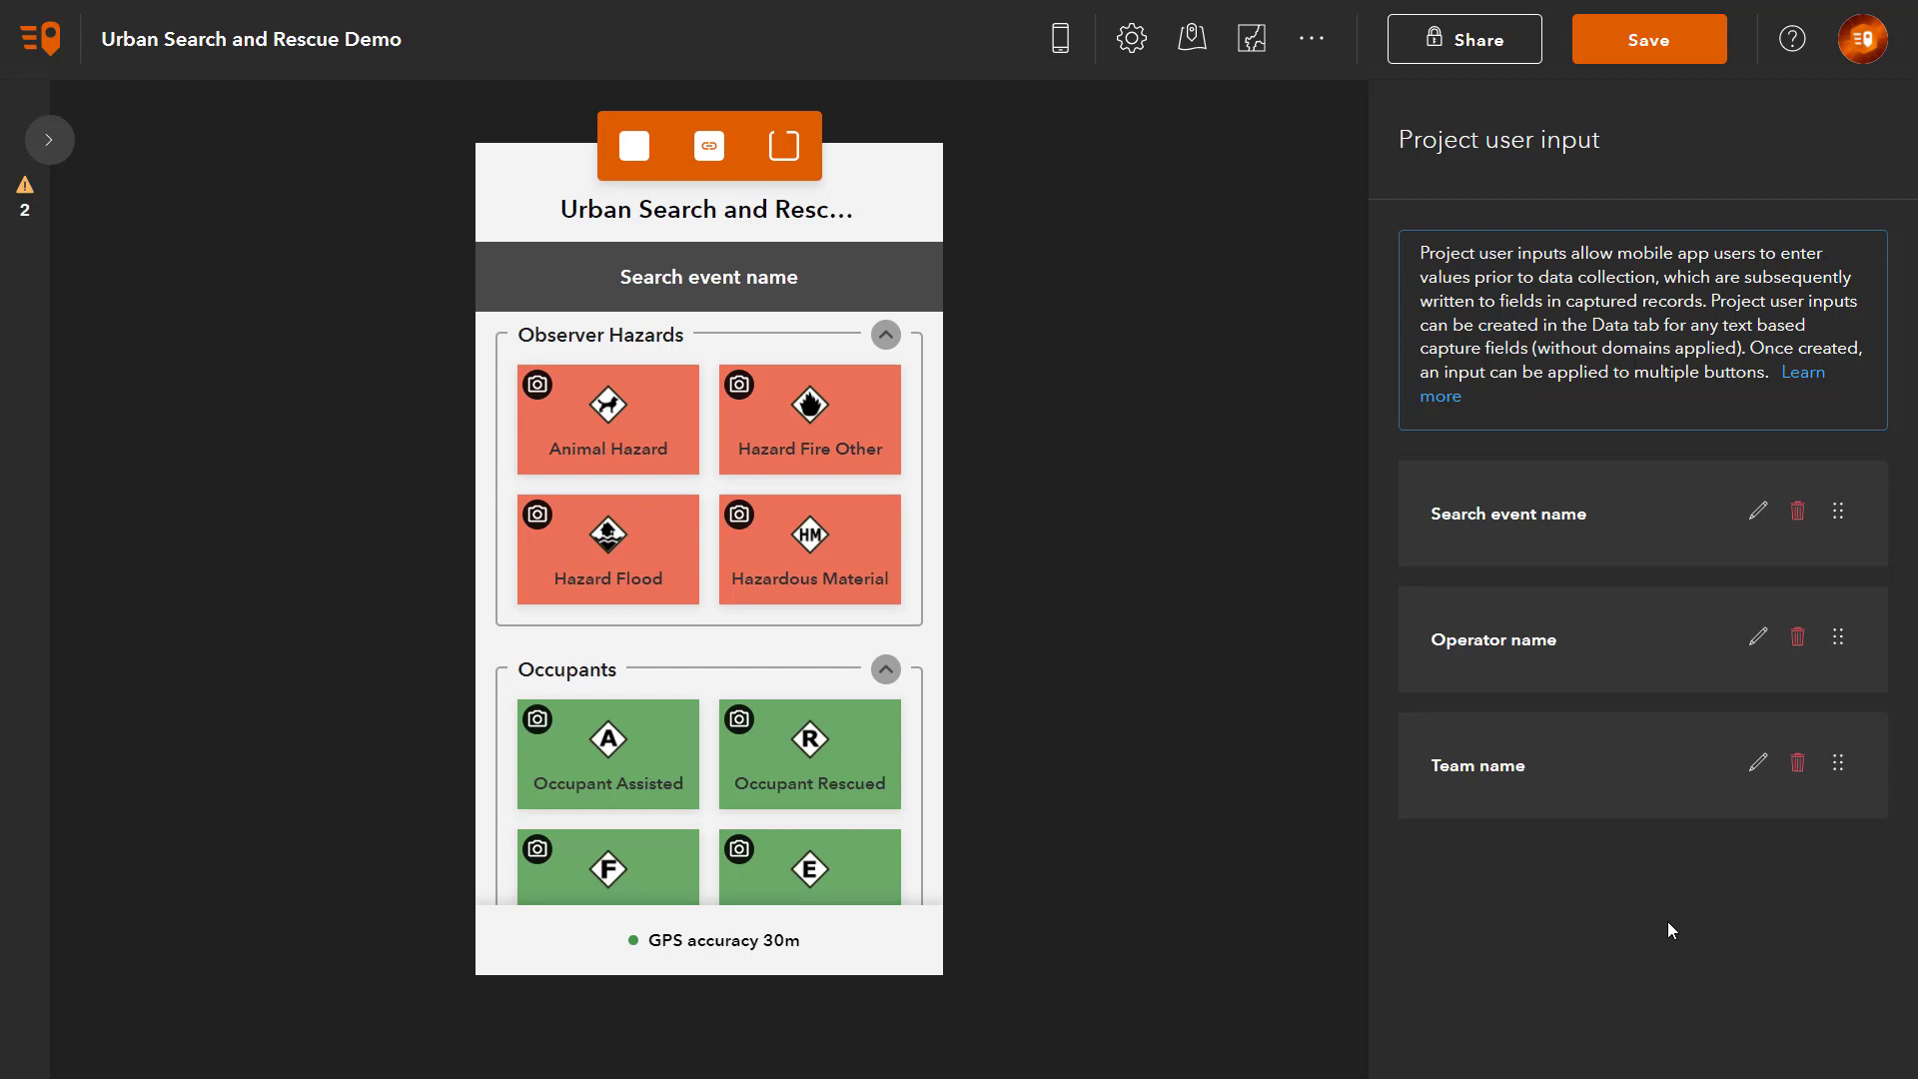
# Step: Select all nine buttons, from Hazard Fire Other through LZ Helibase
pyautogui.click(885, 474)
pyautogui.keyDown('ctrl'); pyautogui.click(674, 550); pyautogui.keyUp('ctrl')
pyautogui.keyDown('ctrl'); pyautogui.click(796, 549); pyautogui.keyUp('ctrl')
pyautogui.keyDown('ctrl'); pyautogui.click(631, 689); pyautogui.keyUp('ctrl')
pyautogui.keyDown('ctrl'); pyautogui.click(761, 741); pyautogui.keyUp('ctrl')
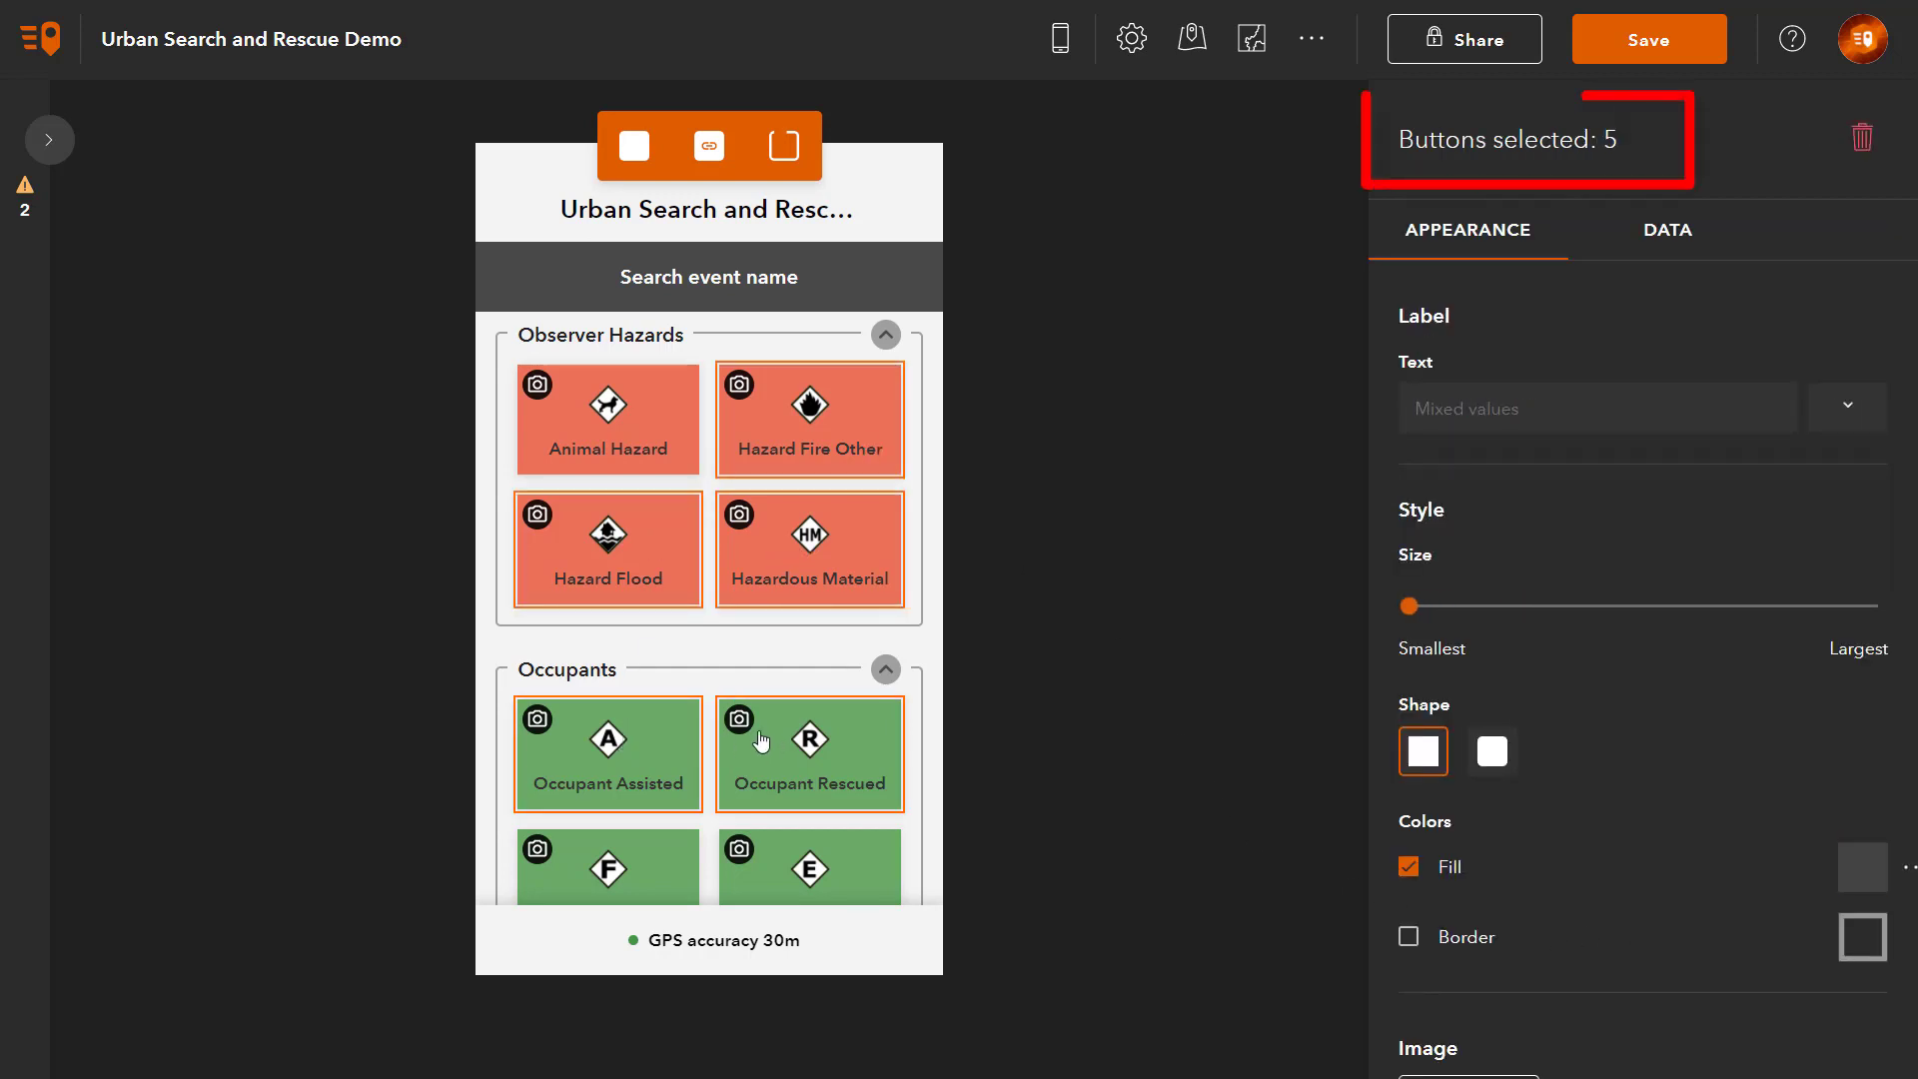
pyautogui.scroll(-3, 761, 741)
pyautogui.keyDown('ctrl'); pyautogui.click(663, 629); pyautogui.keyUp('ctrl')
pyautogui.keyDown('ctrl'); pyautogui.click(834, 625); pyautogui.keyUp('ctrl')
pyautogui.keyDown('ctrl'); pyautogui.click(649, 804); pyautogui.keyUp('ctrl')
pyautogui.keyDown('ctrl'); pyautogui.click(885, 804); pyautogui.keyUp('ctrl')
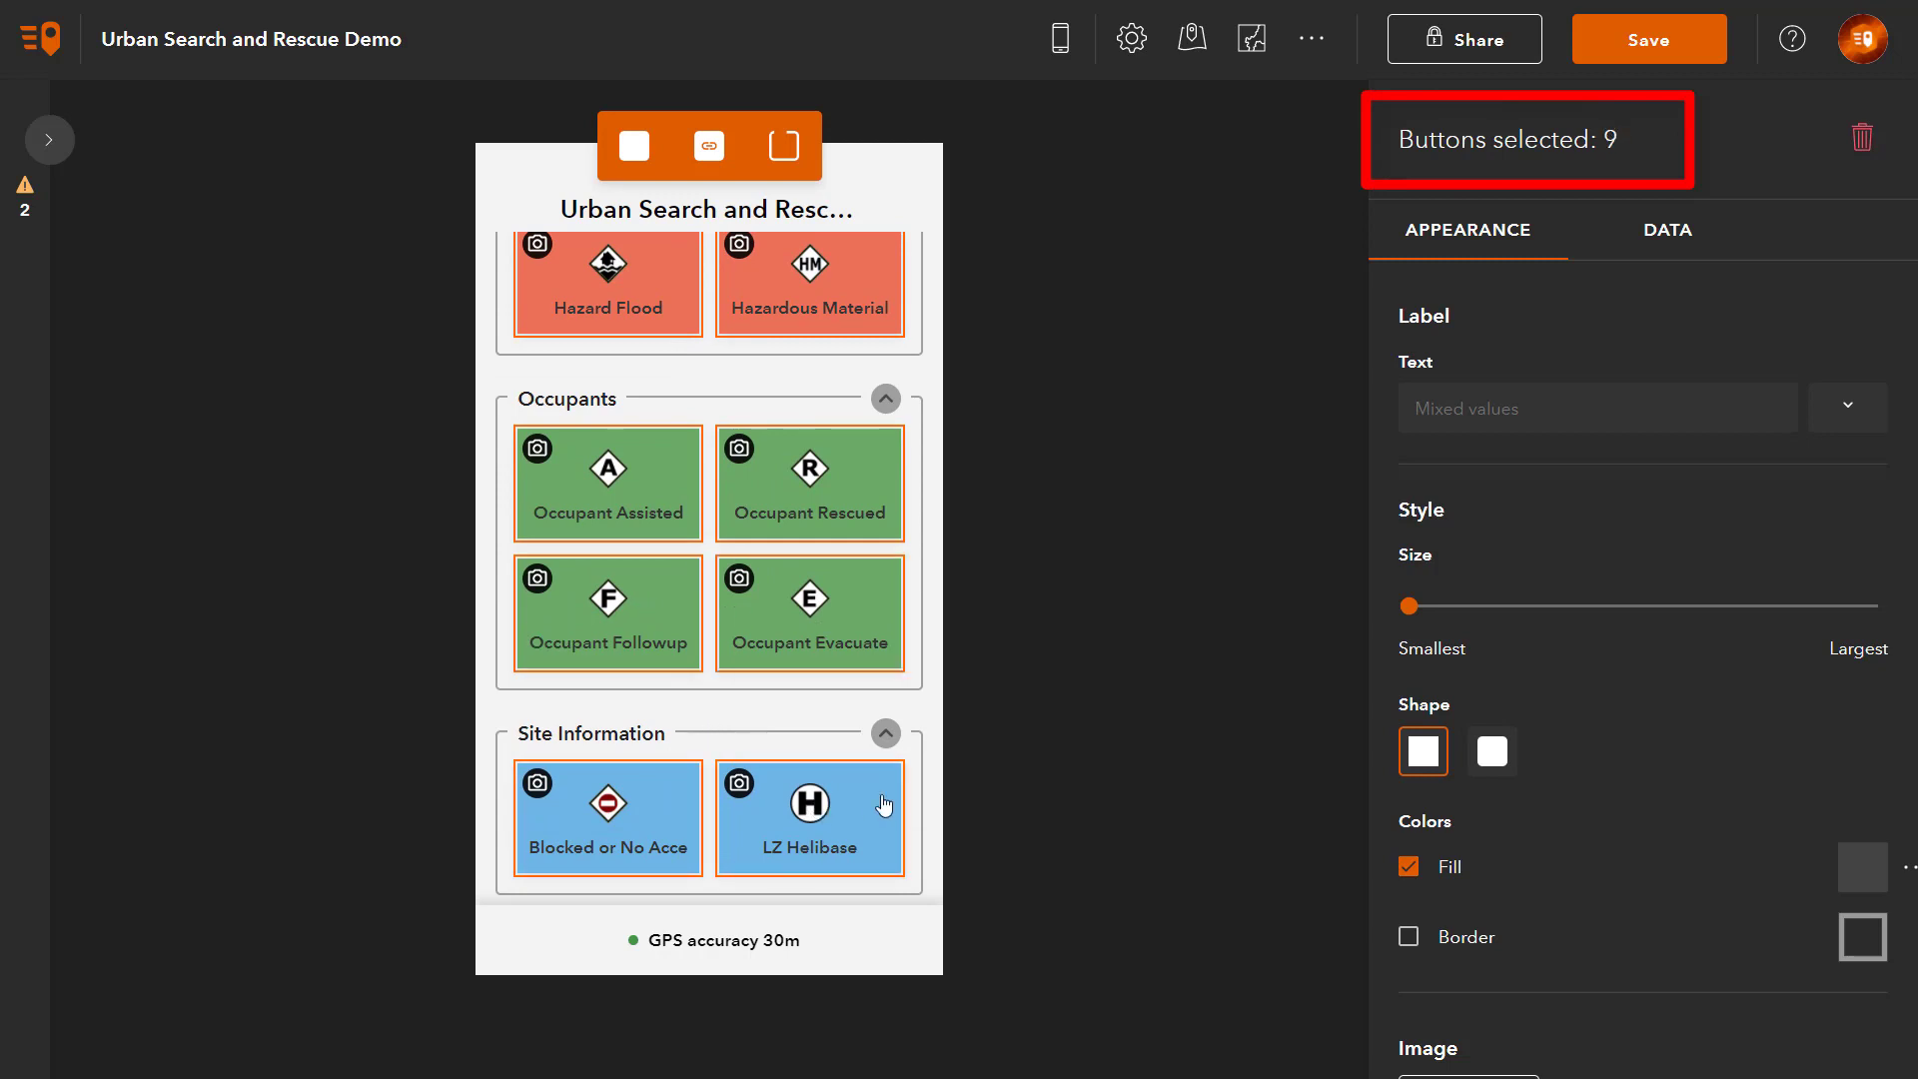
# Step: Link Operator Name on the selected buttons to the Operator name project user input
pyautogui.click(1666, 249)
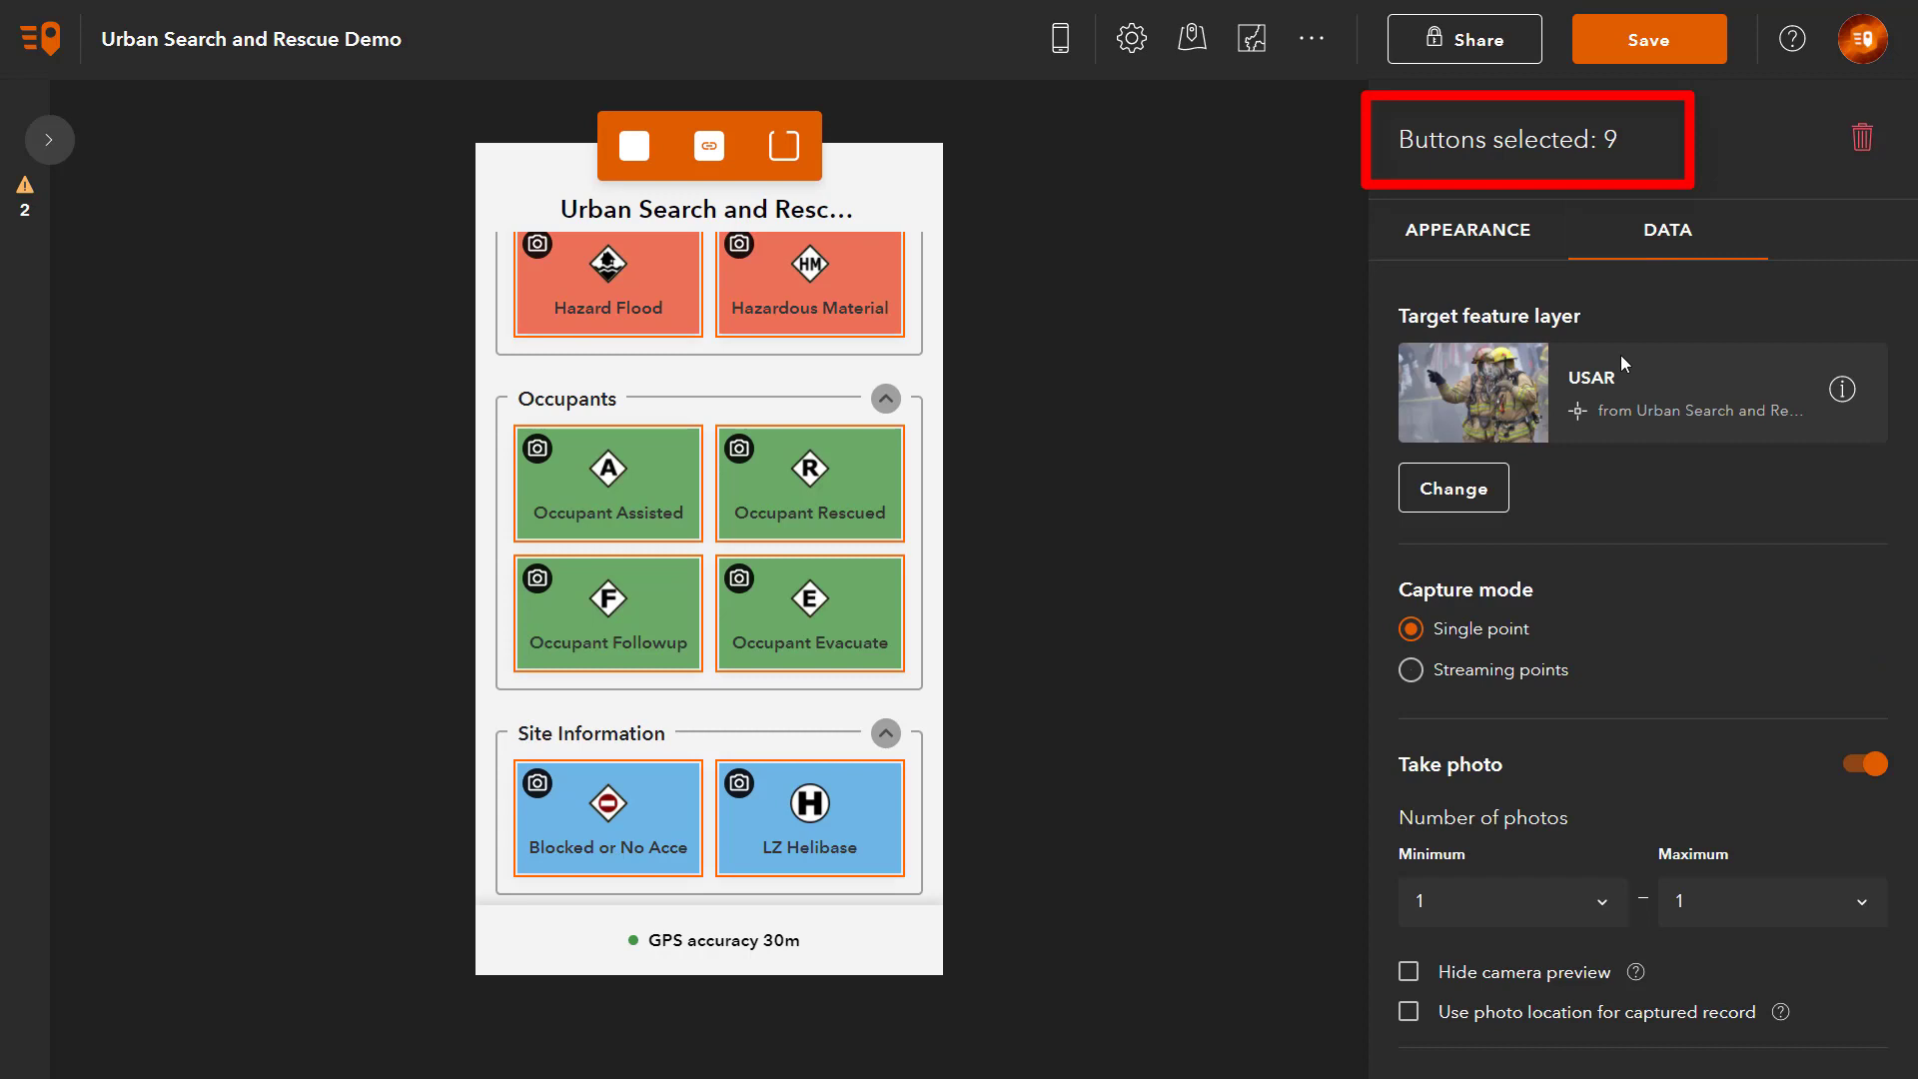
pyautogui.scroll(-6, 1683, 627)
pyautogui.scroll(-20, 1683, 627)
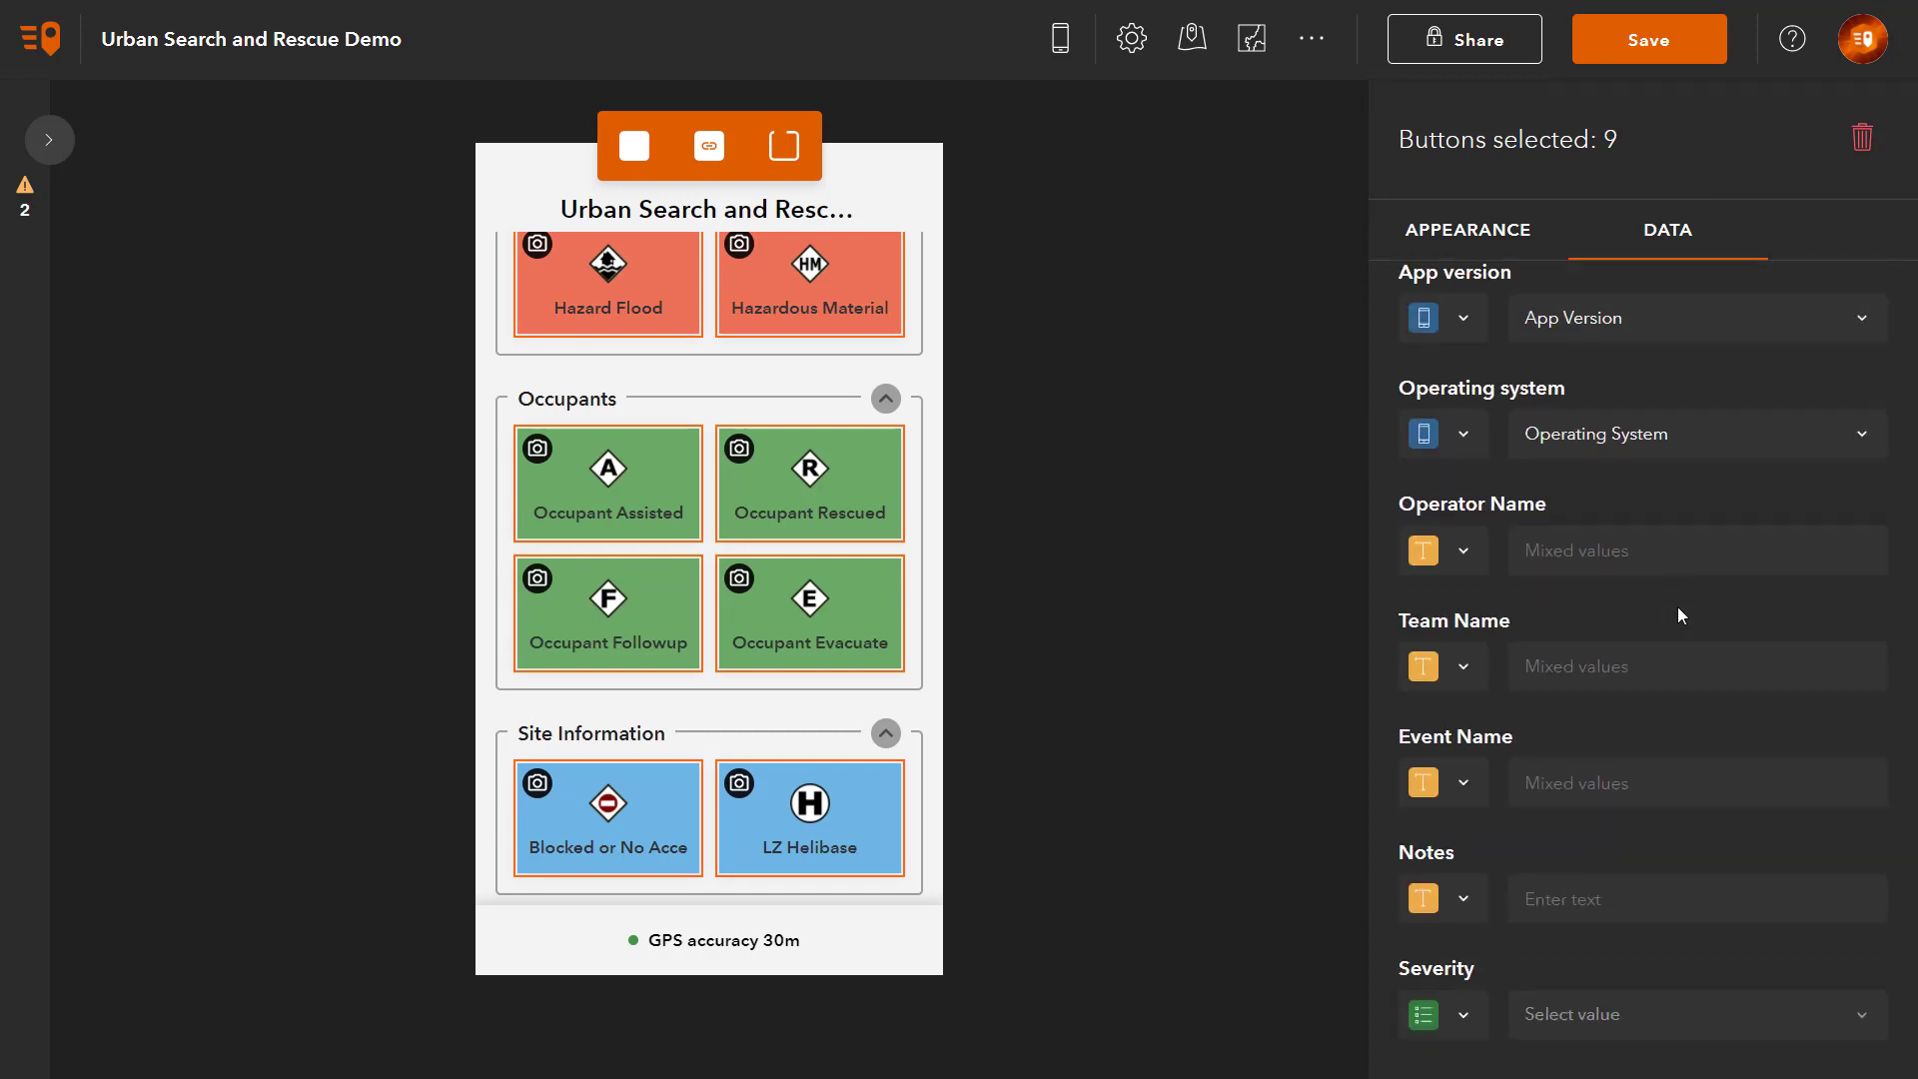
pyautogui.click(1465, 552)
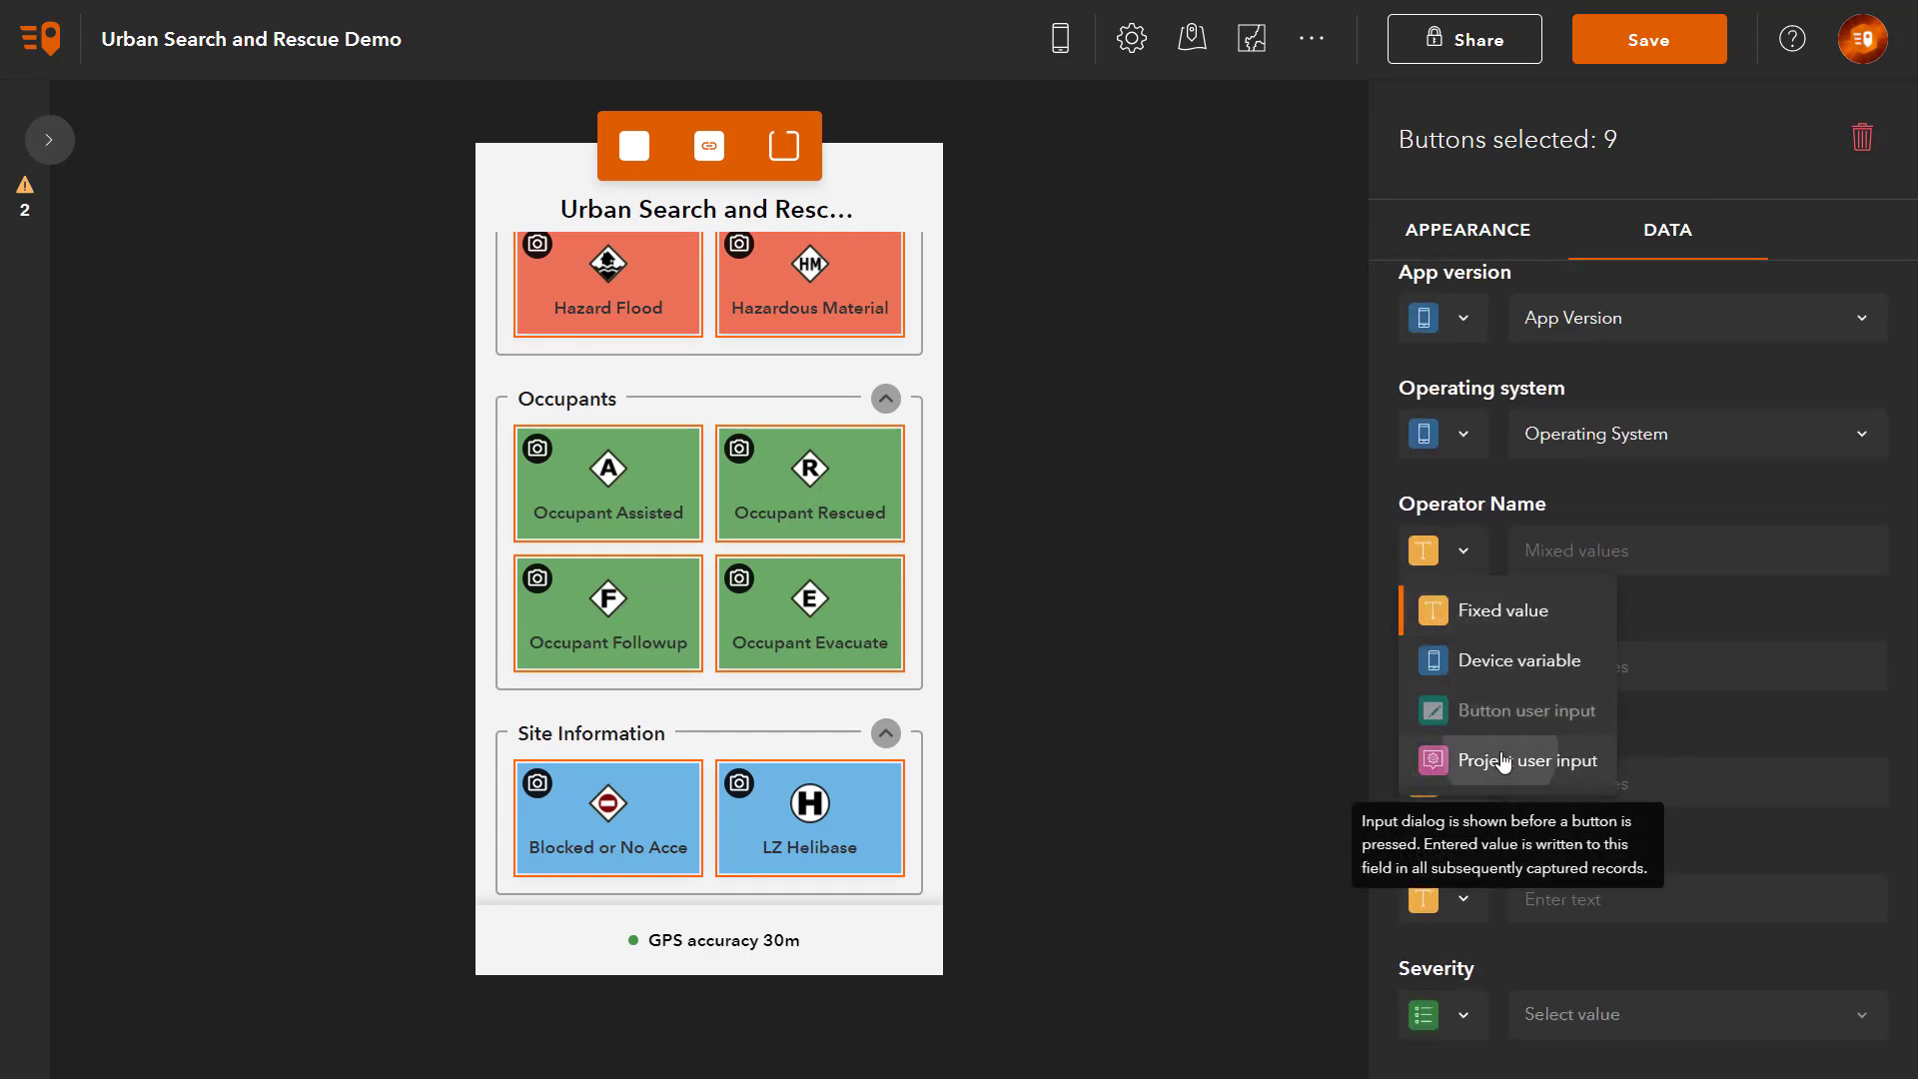
pyautogui.click(1443, 759)
pyautogui.click(1691, 557)
pyautogui.click(1642, 671)
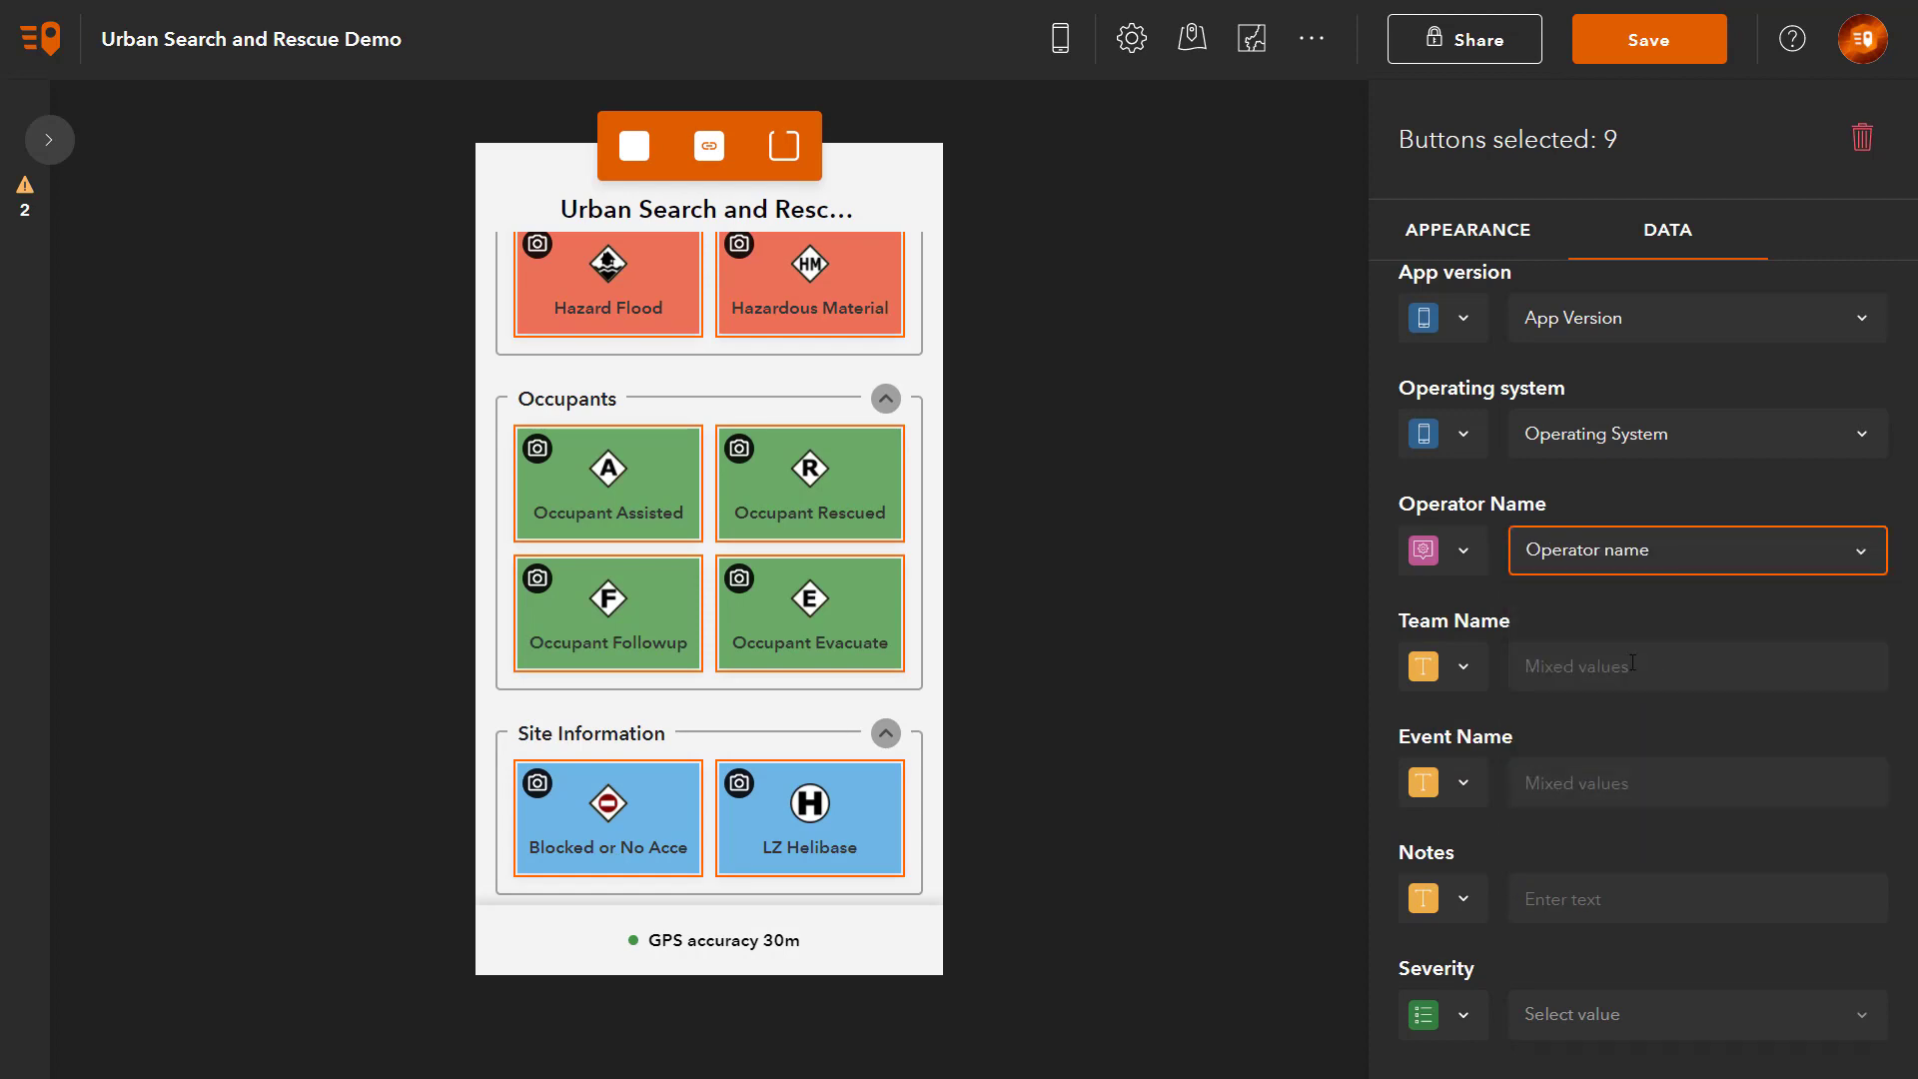
# Step: Link Team Name to the Team name project user input
pyautogui.click(1466, 684)
pyautogui.click(1483, 838)
pyautogui.click(1695, 663)
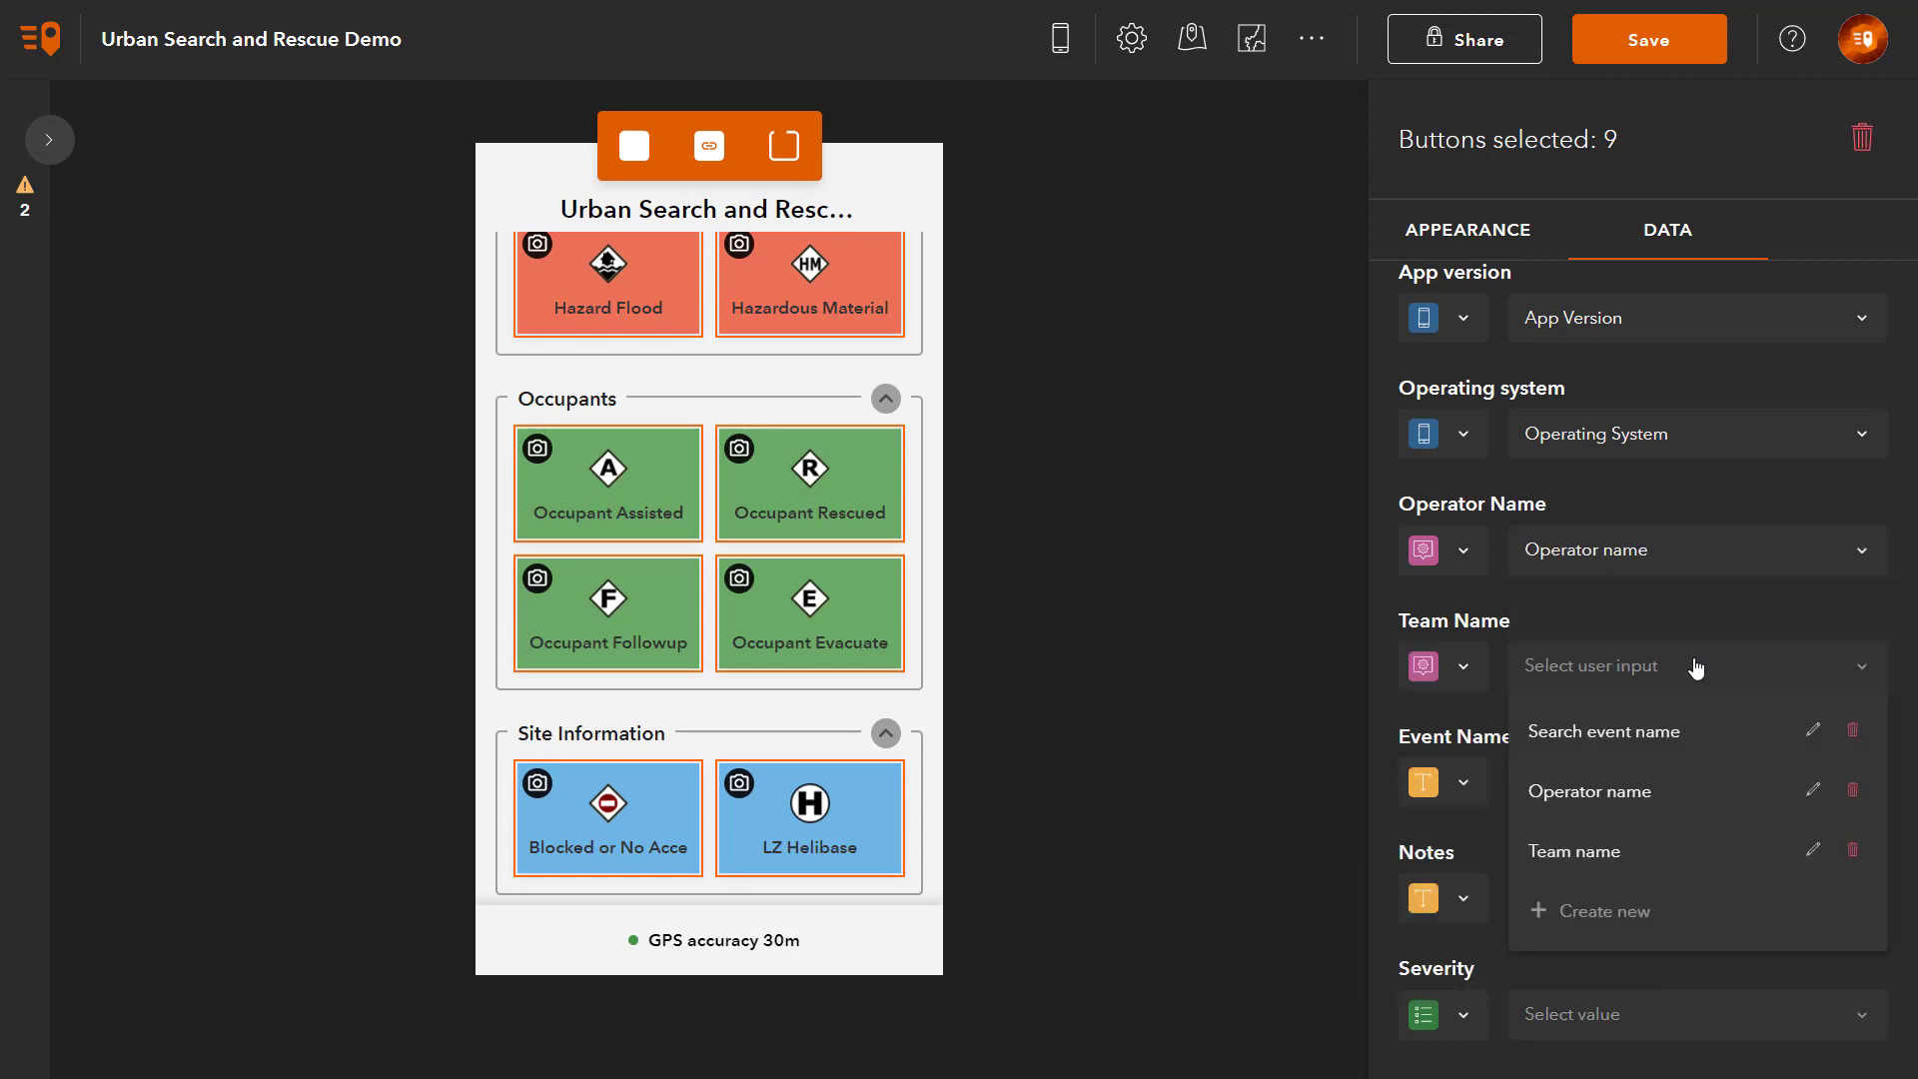
pyautogui.click(1625, 850)
# Step: Link Event Name to the Search event name project user input and save
pyautogui.click(1461, 788)
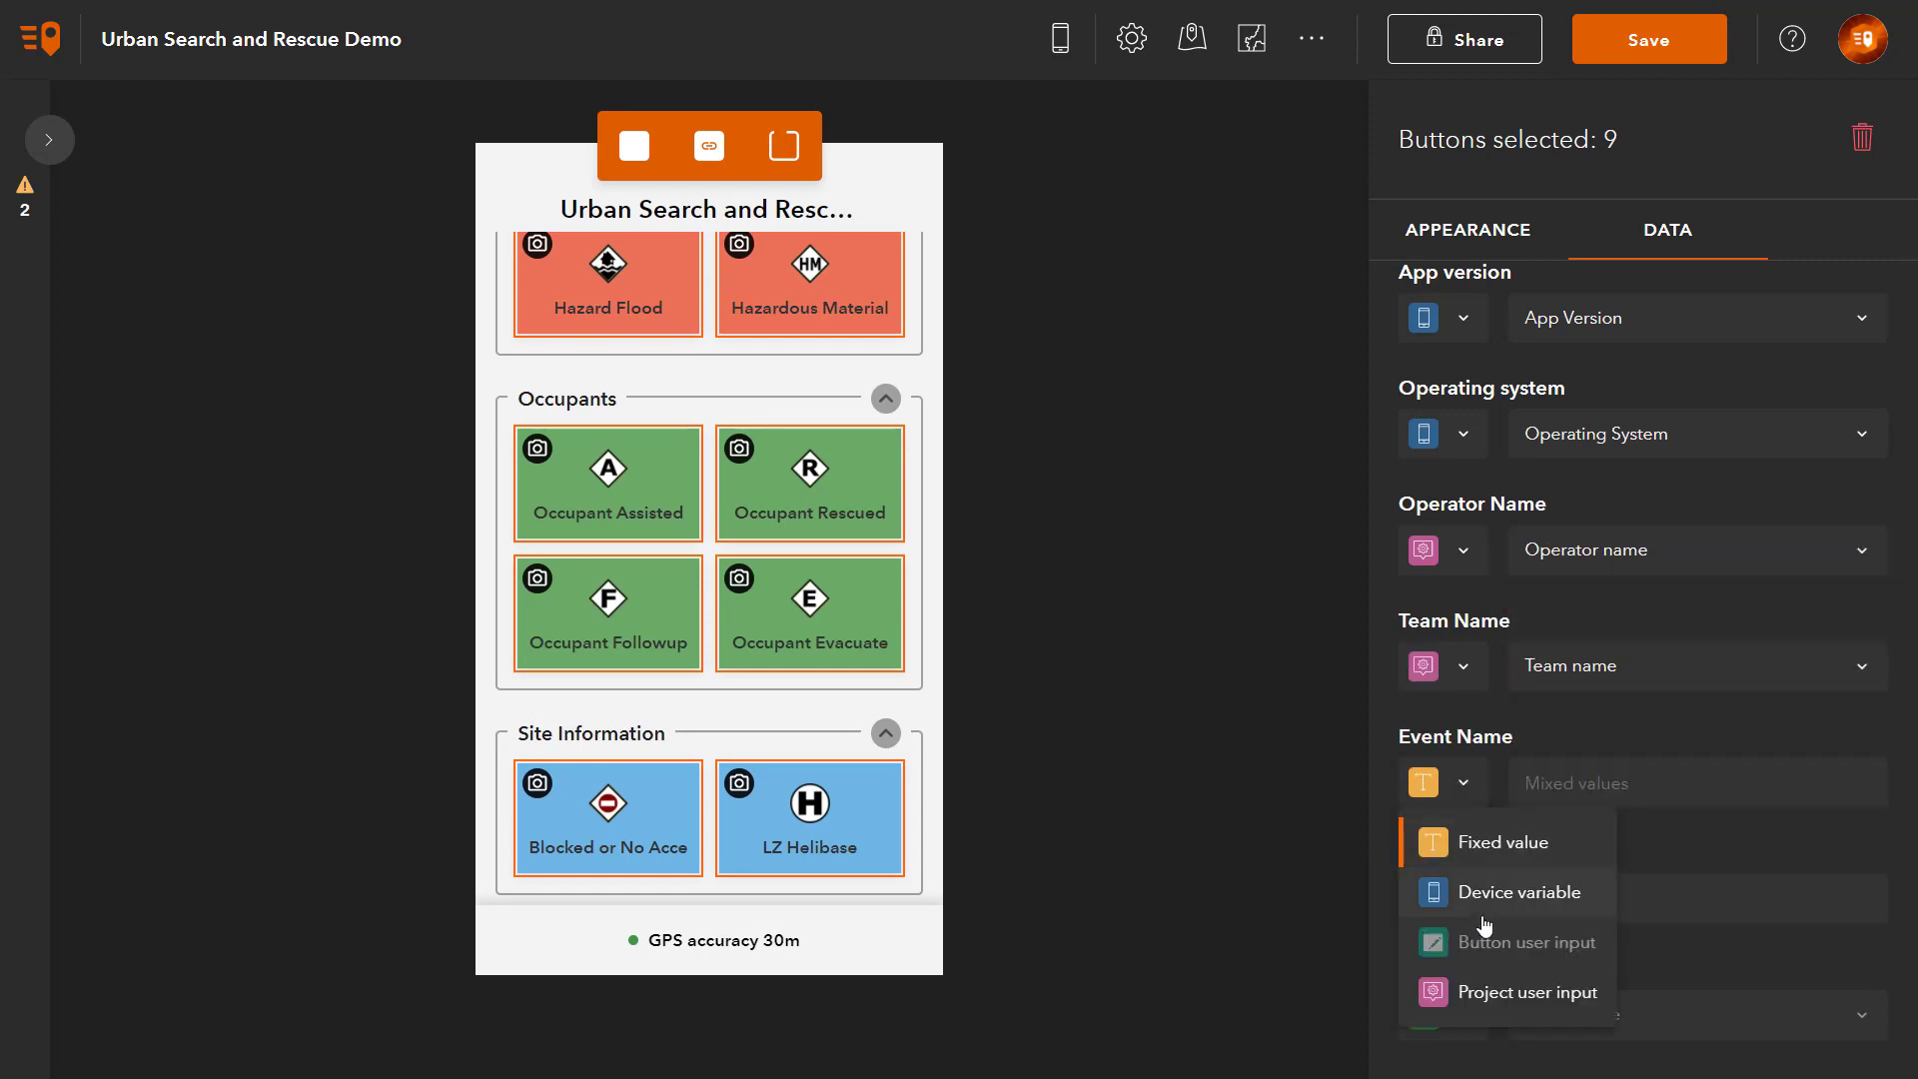
pyautogui.click(1493, 985)
pyautogui.click(1751, 795)
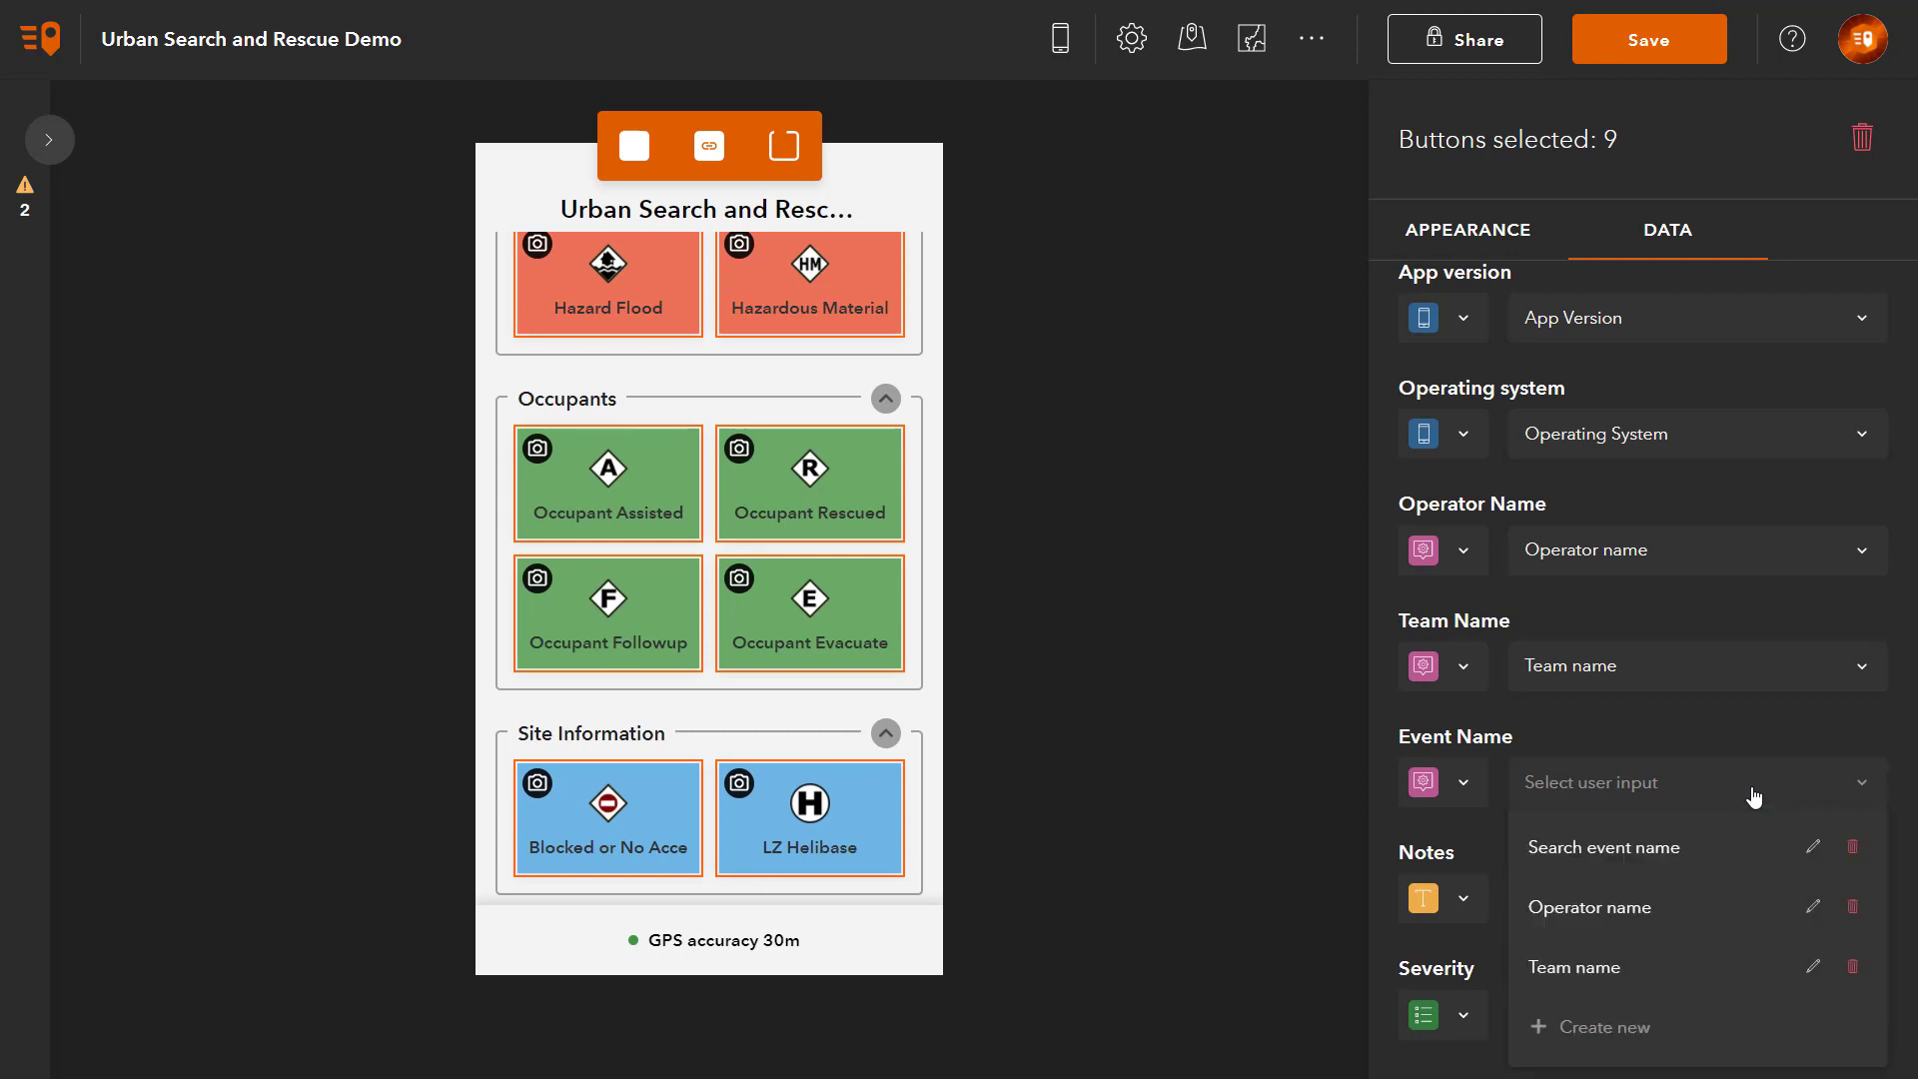
pyautogui.click(1682, 849)
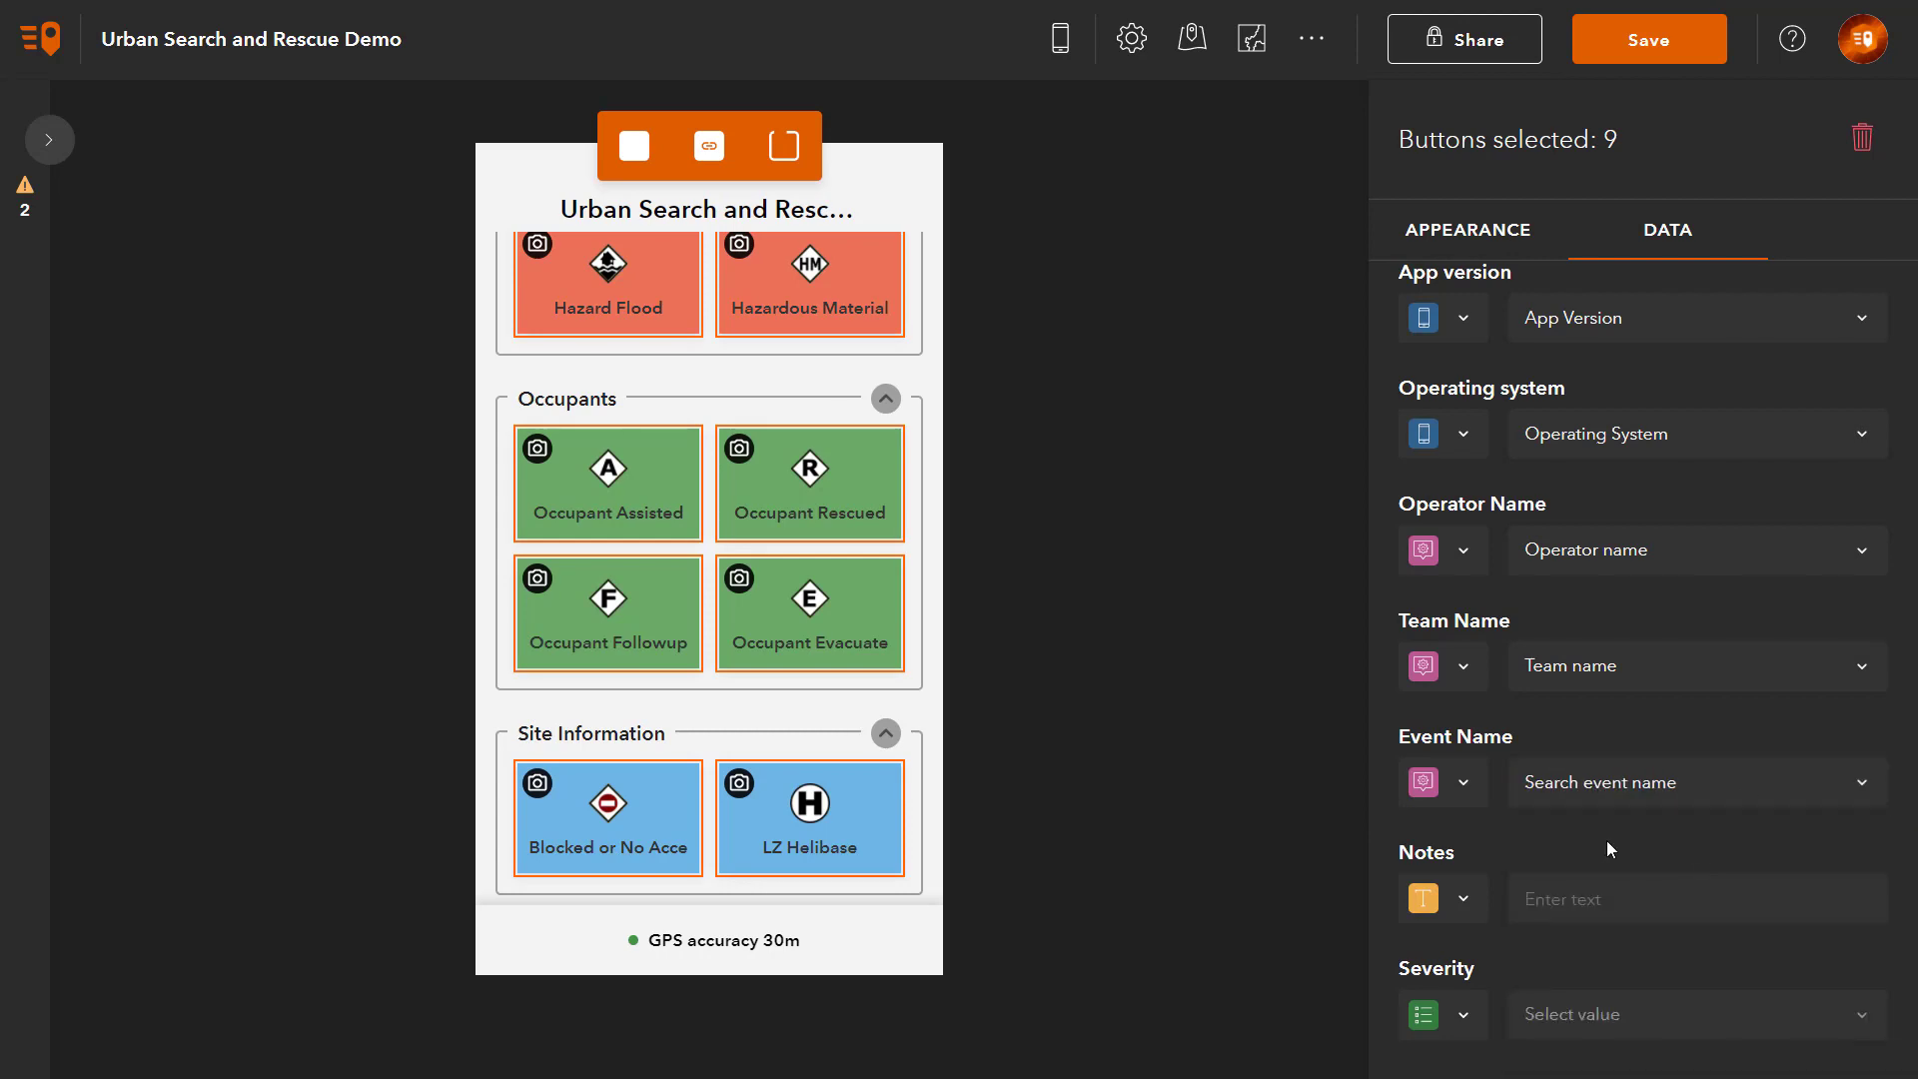
pyautogui.click(1671, 50)
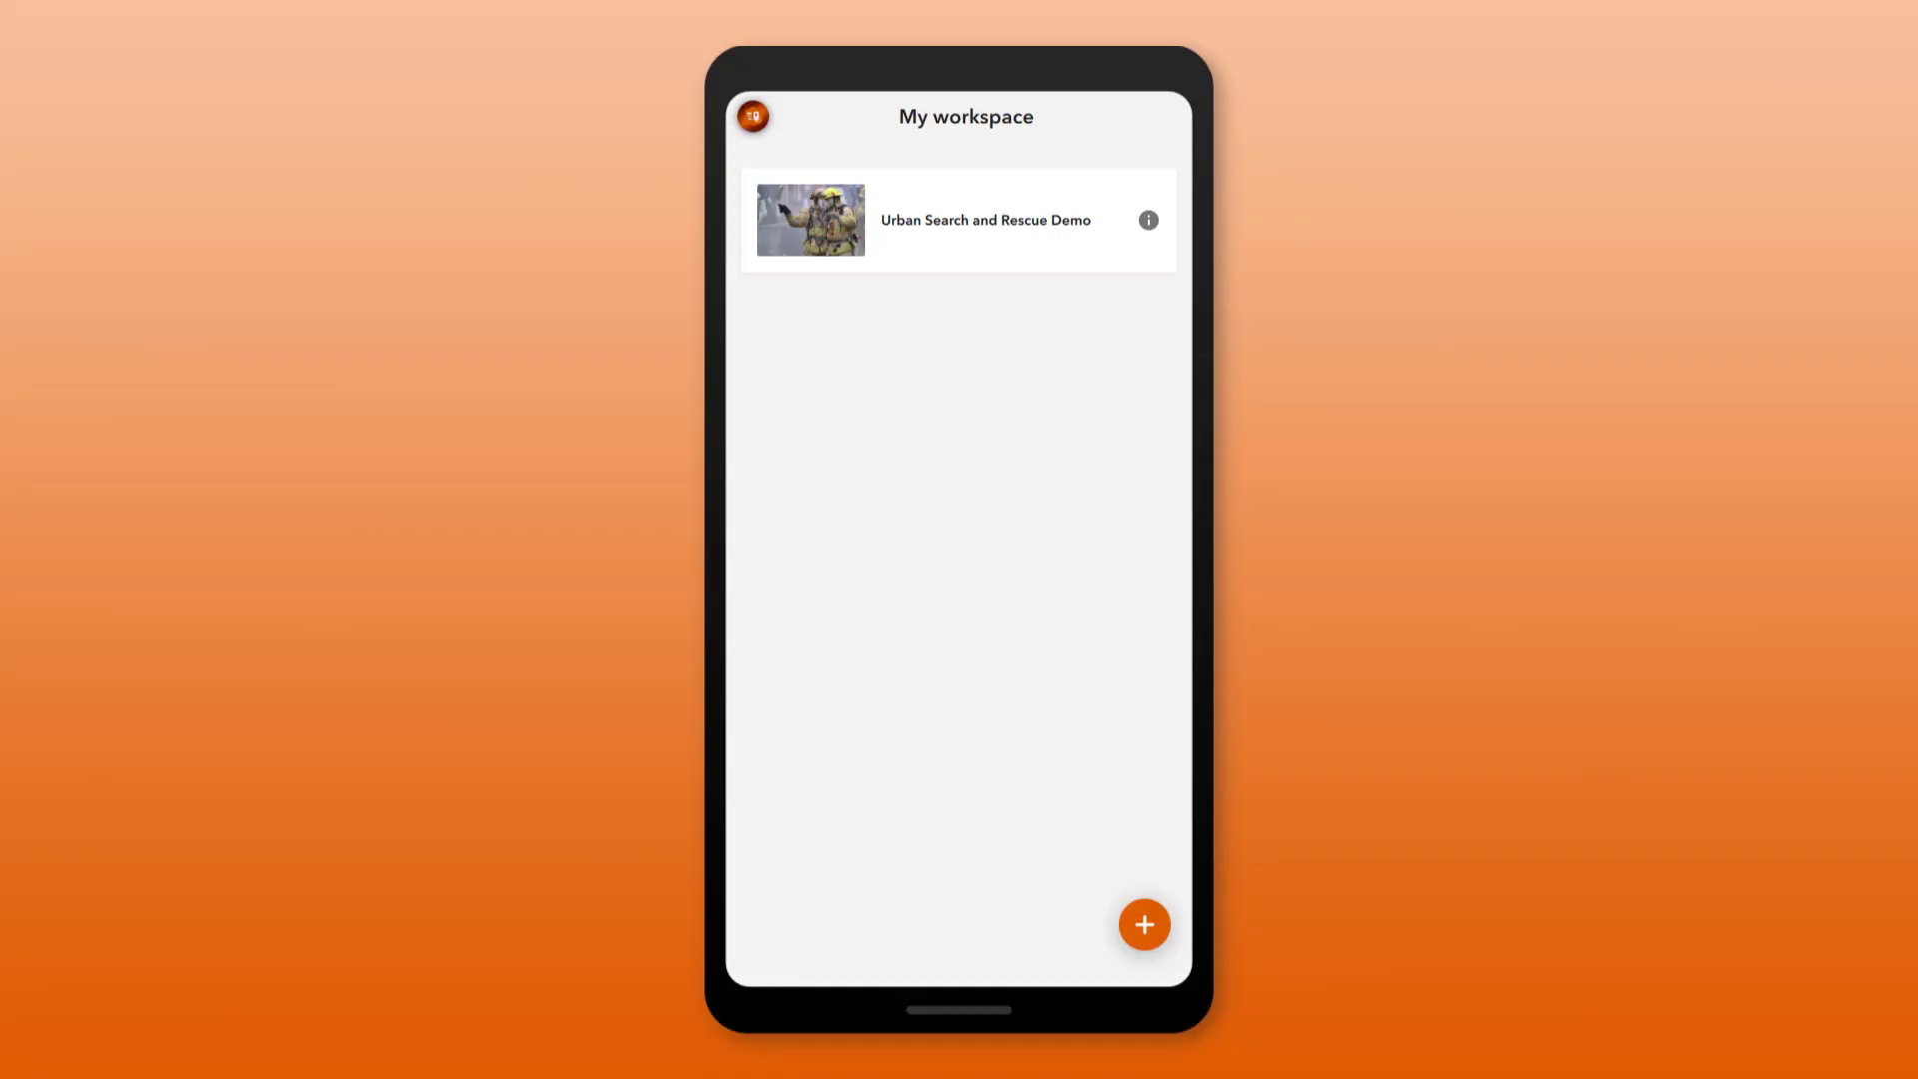
# Step: Open the Urban Search and Rescue Demo project from My workspace
pyautogui.click(960, 220)
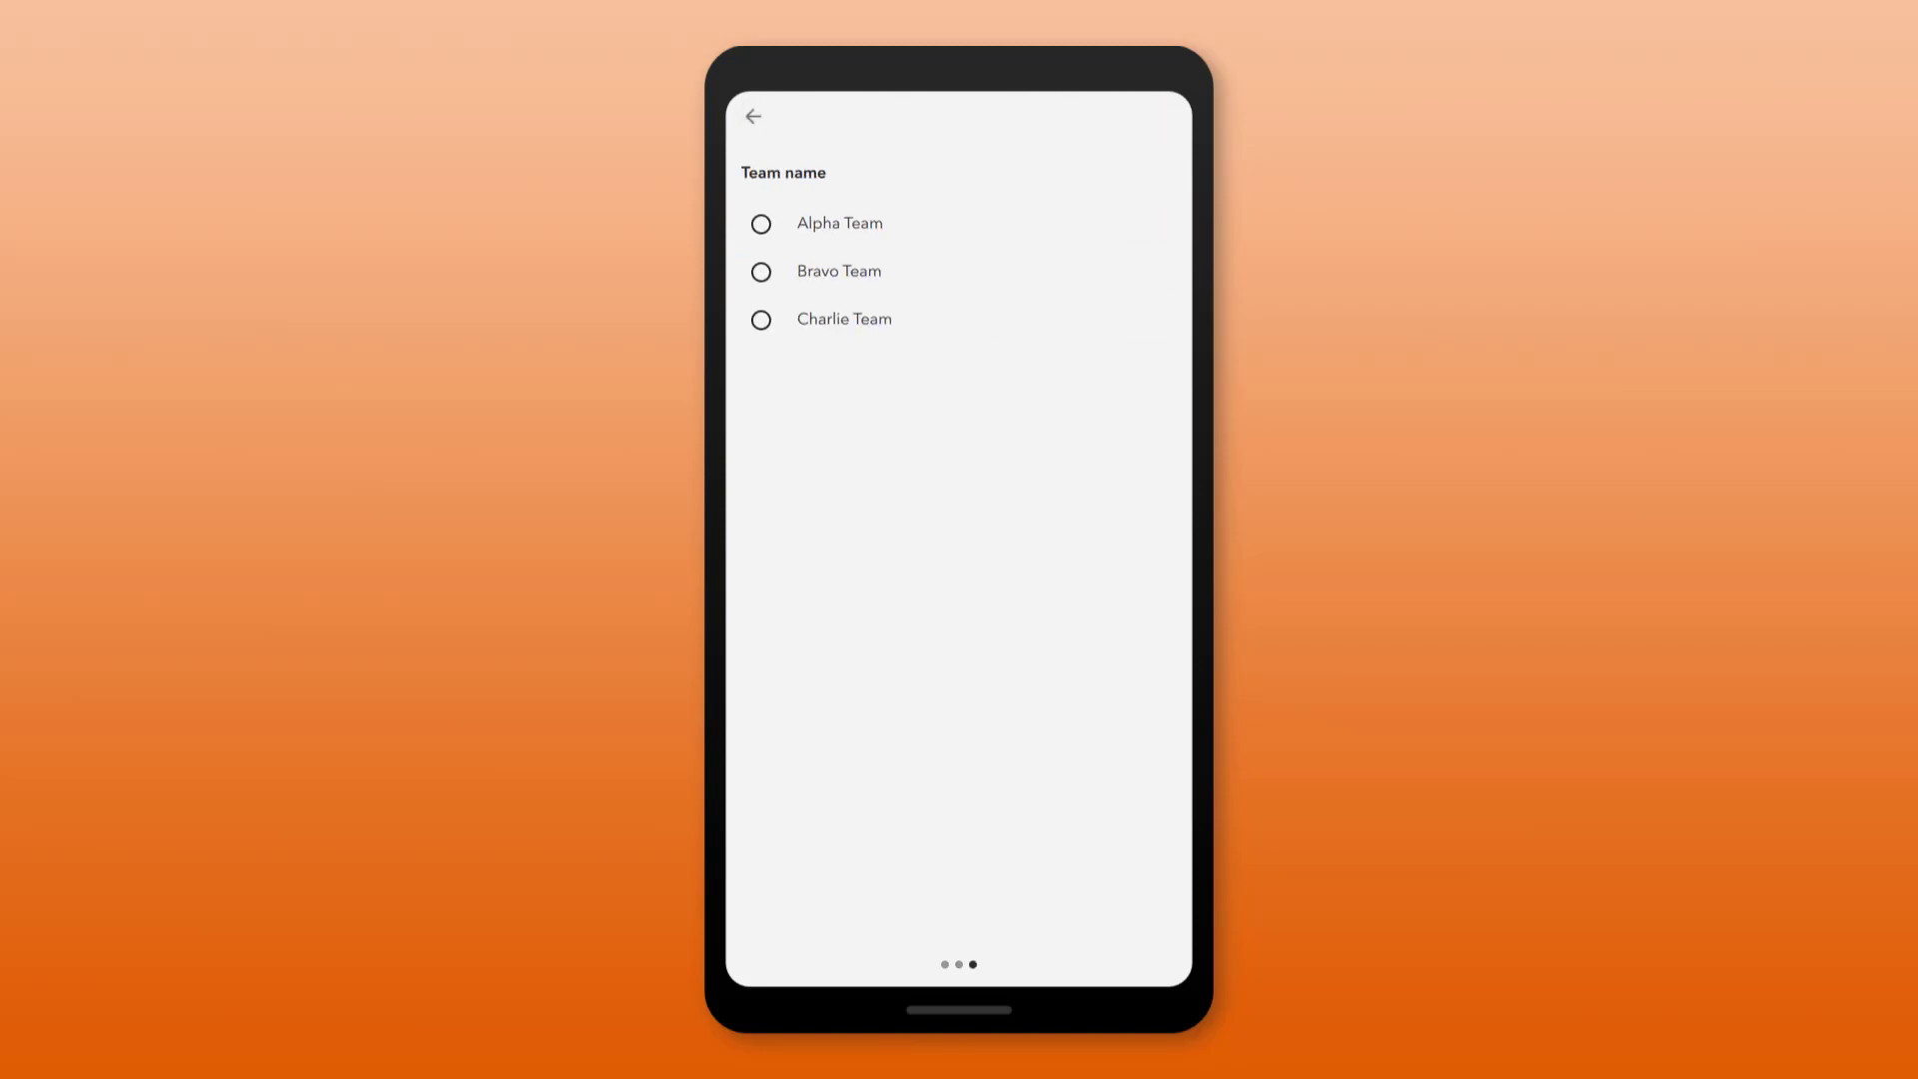
# Step: Move to the team name question and choose Charlie Team
pyautogui.click(761, 320)
pyautogui.click(1144, 115)
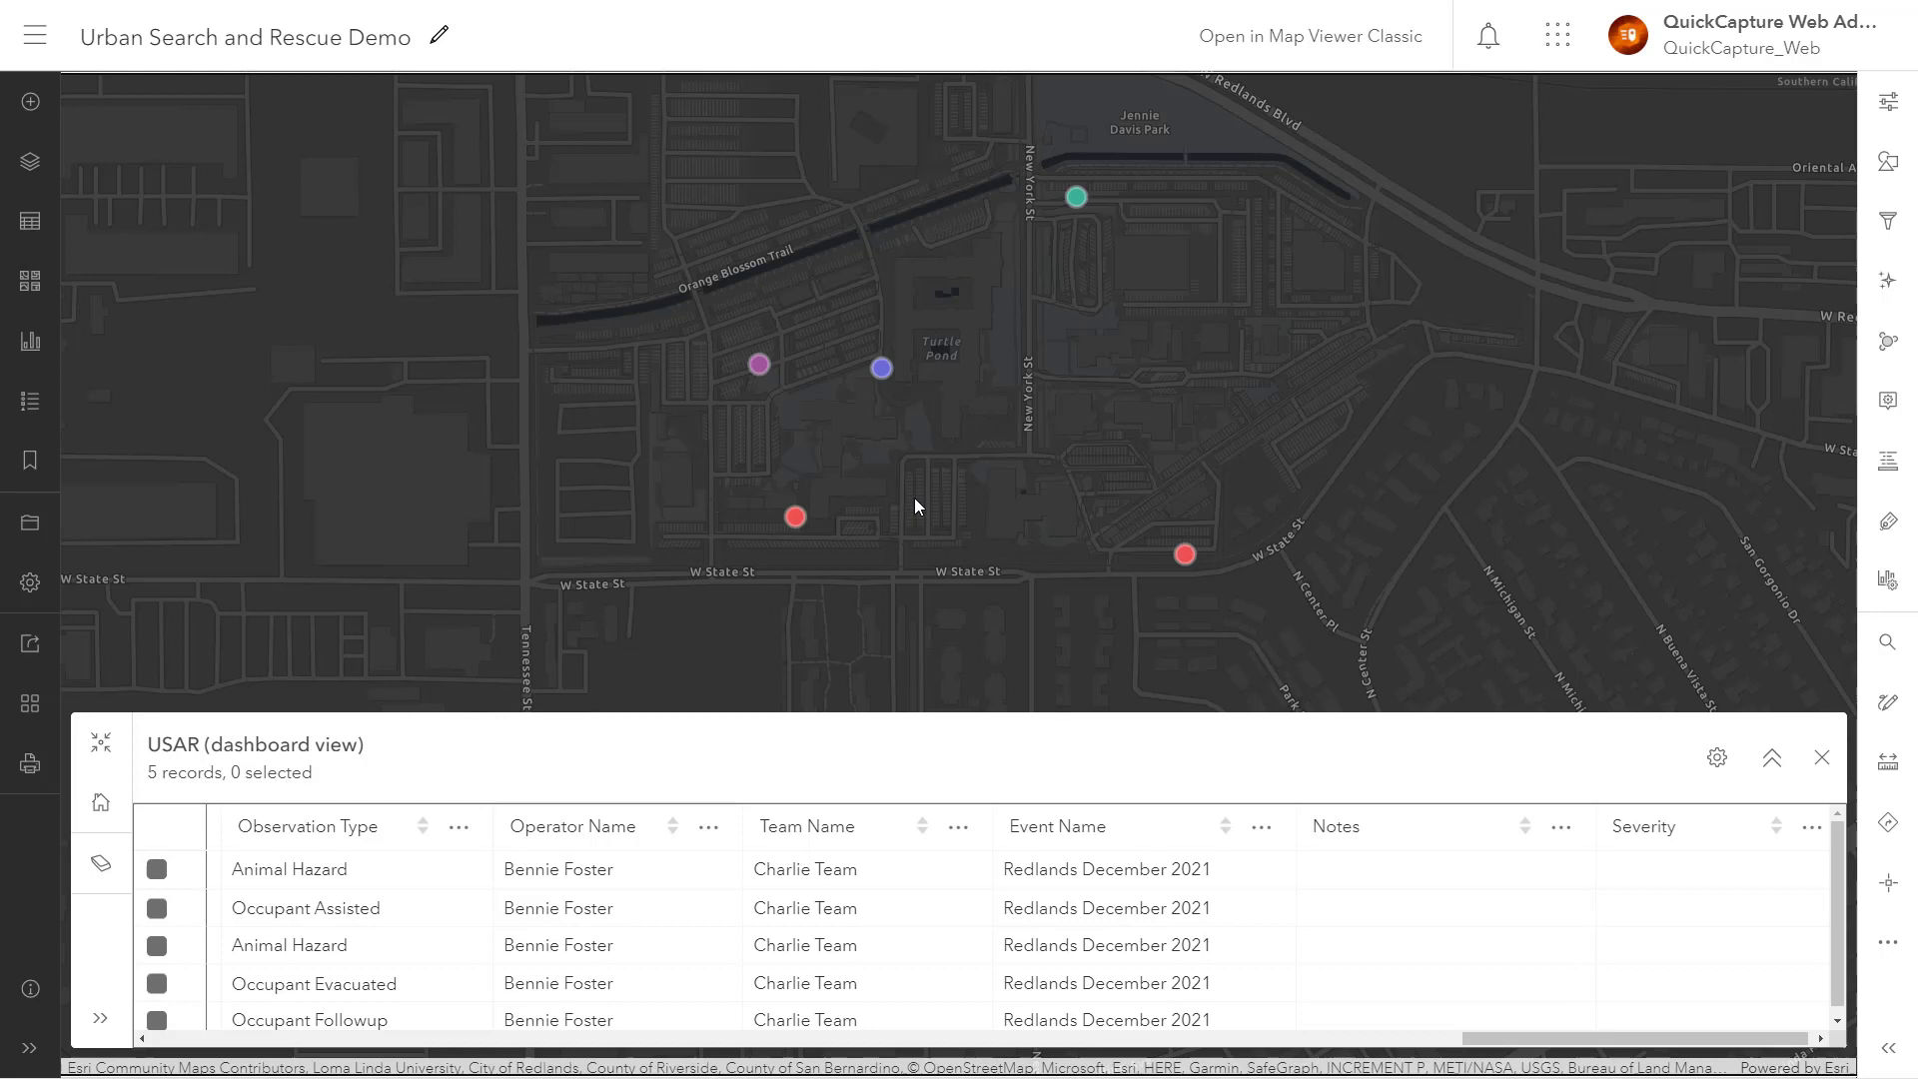
# Step: Frame the captured points on the map and maximize the USAR attribute table
pyautogui.scroll(-2, 914, 497)
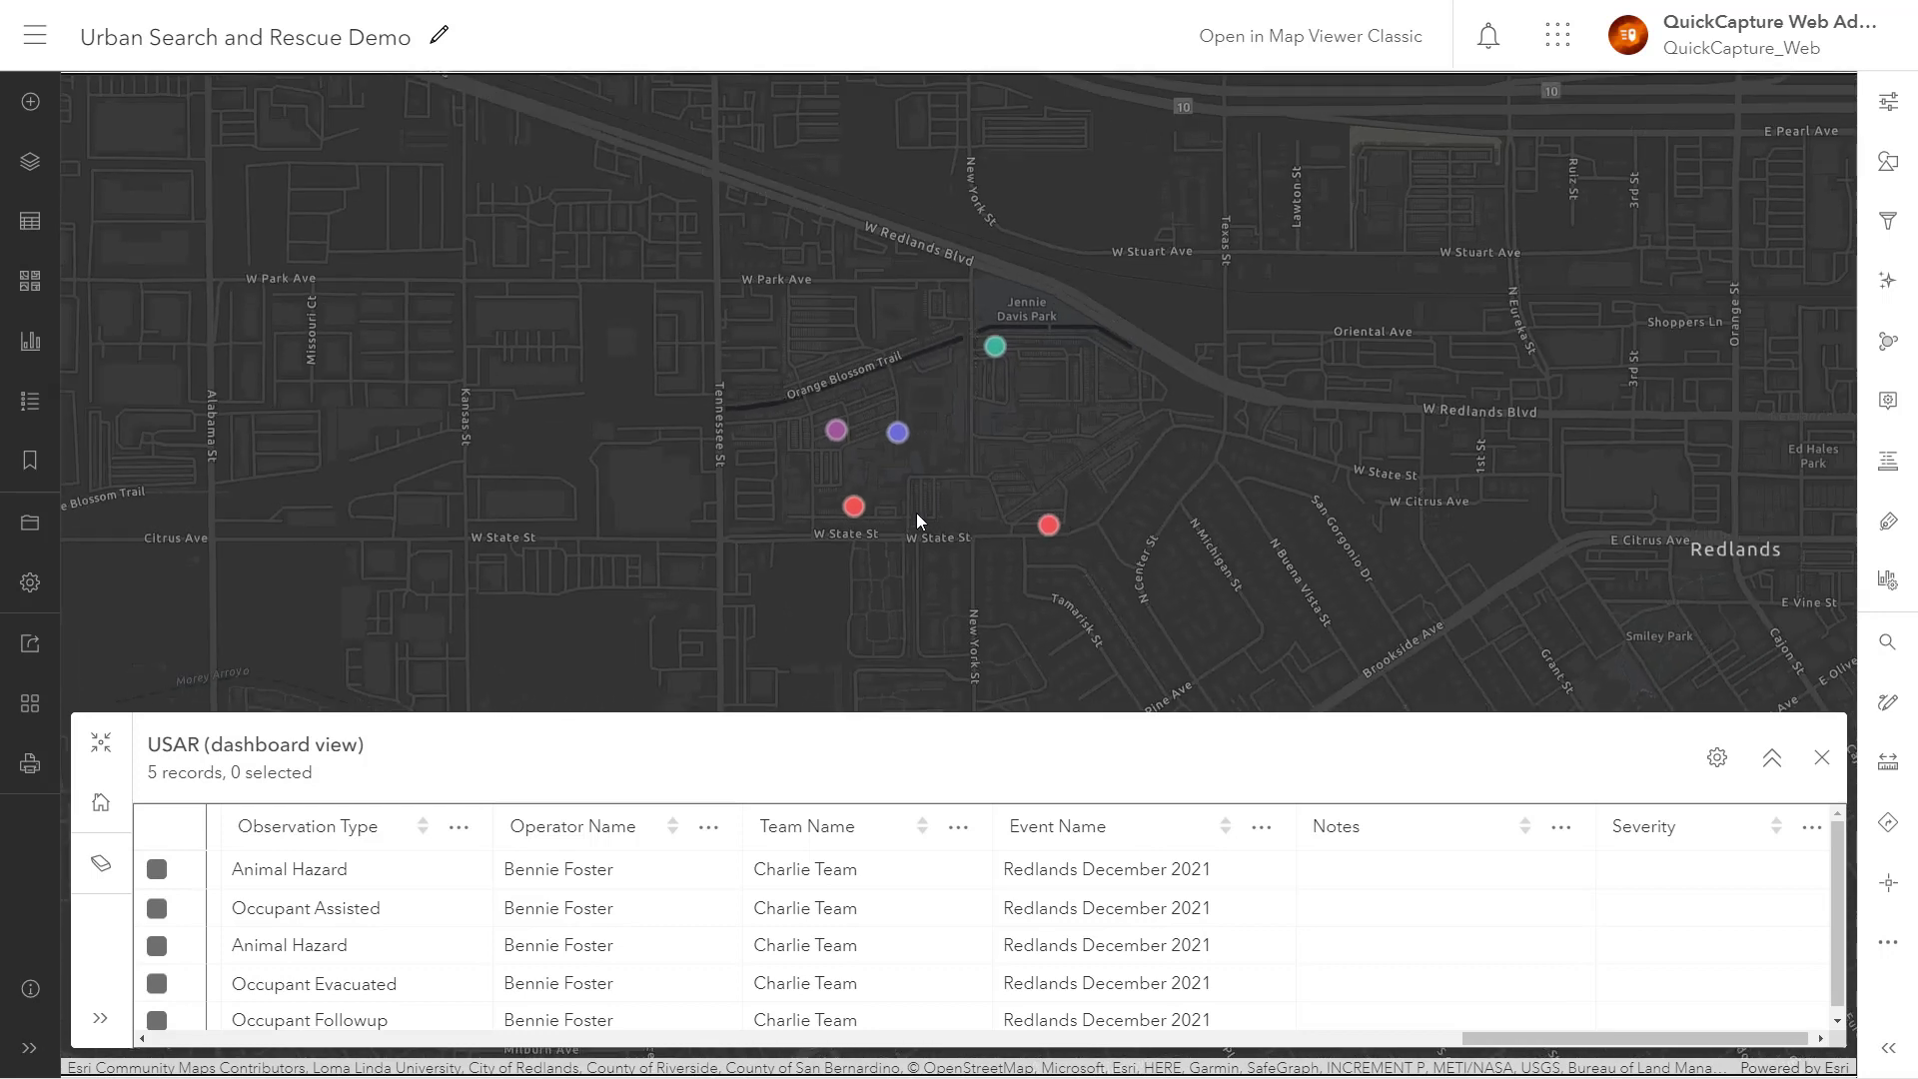
pyautogui.moveTo(915, 513); pyautogui.dragTo(977, 302)
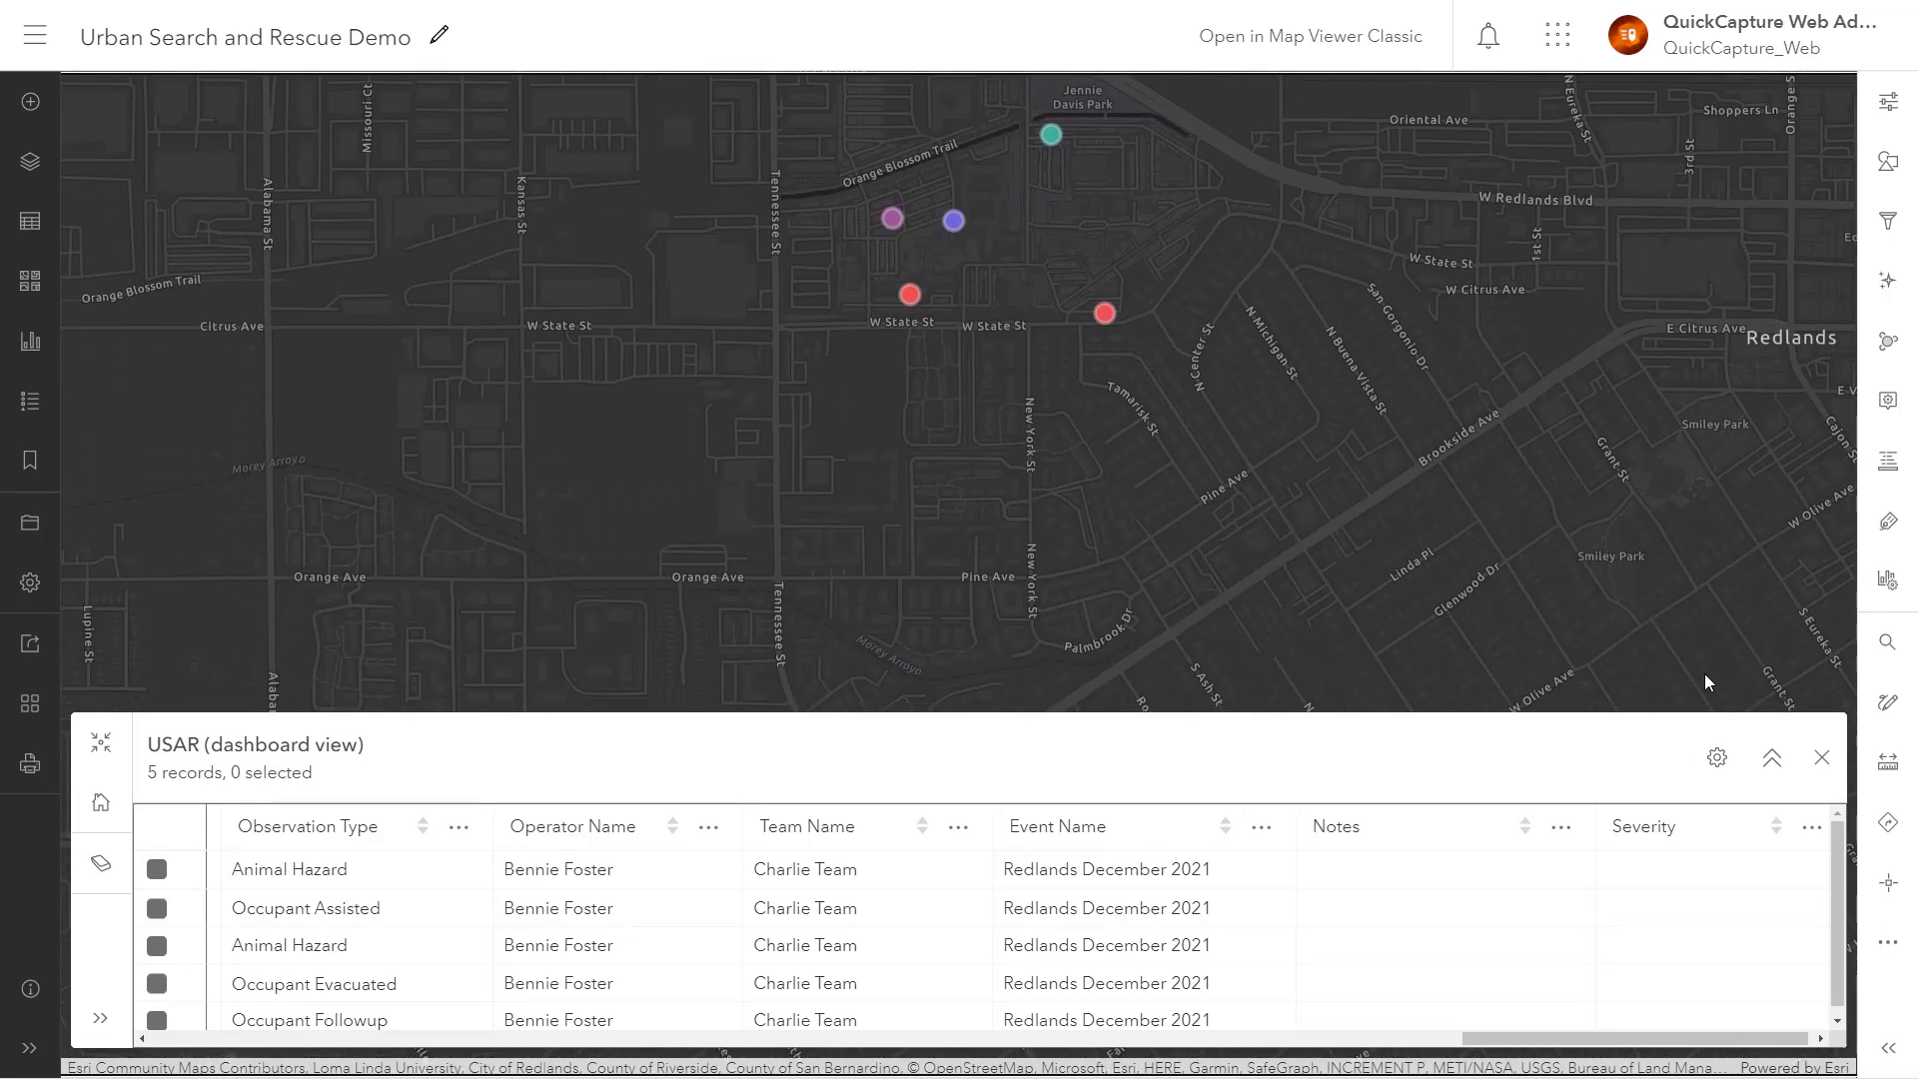
pyautogui.click(1772, 758)
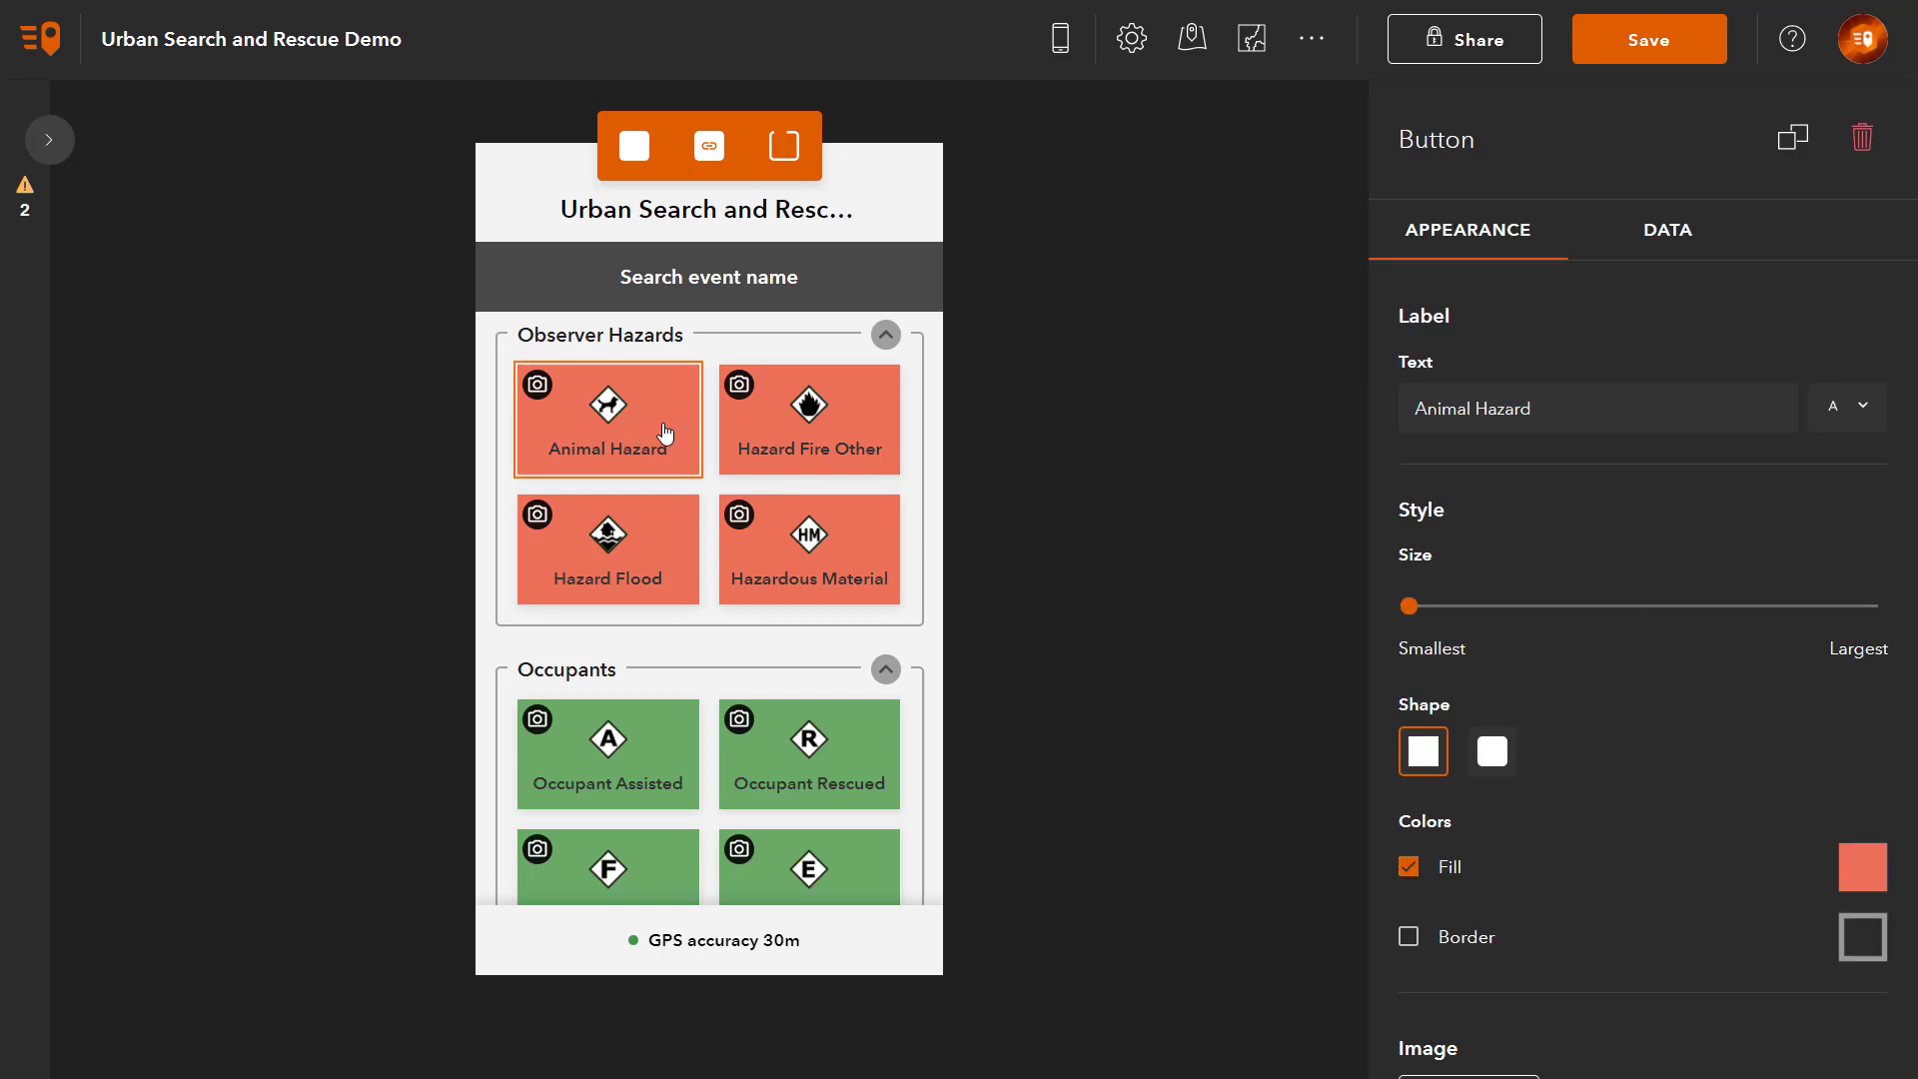
# Step: Create a multiline text button user input labelled Notes for Animal Hazard's Notes field
pyautogui.click(1671, 257)
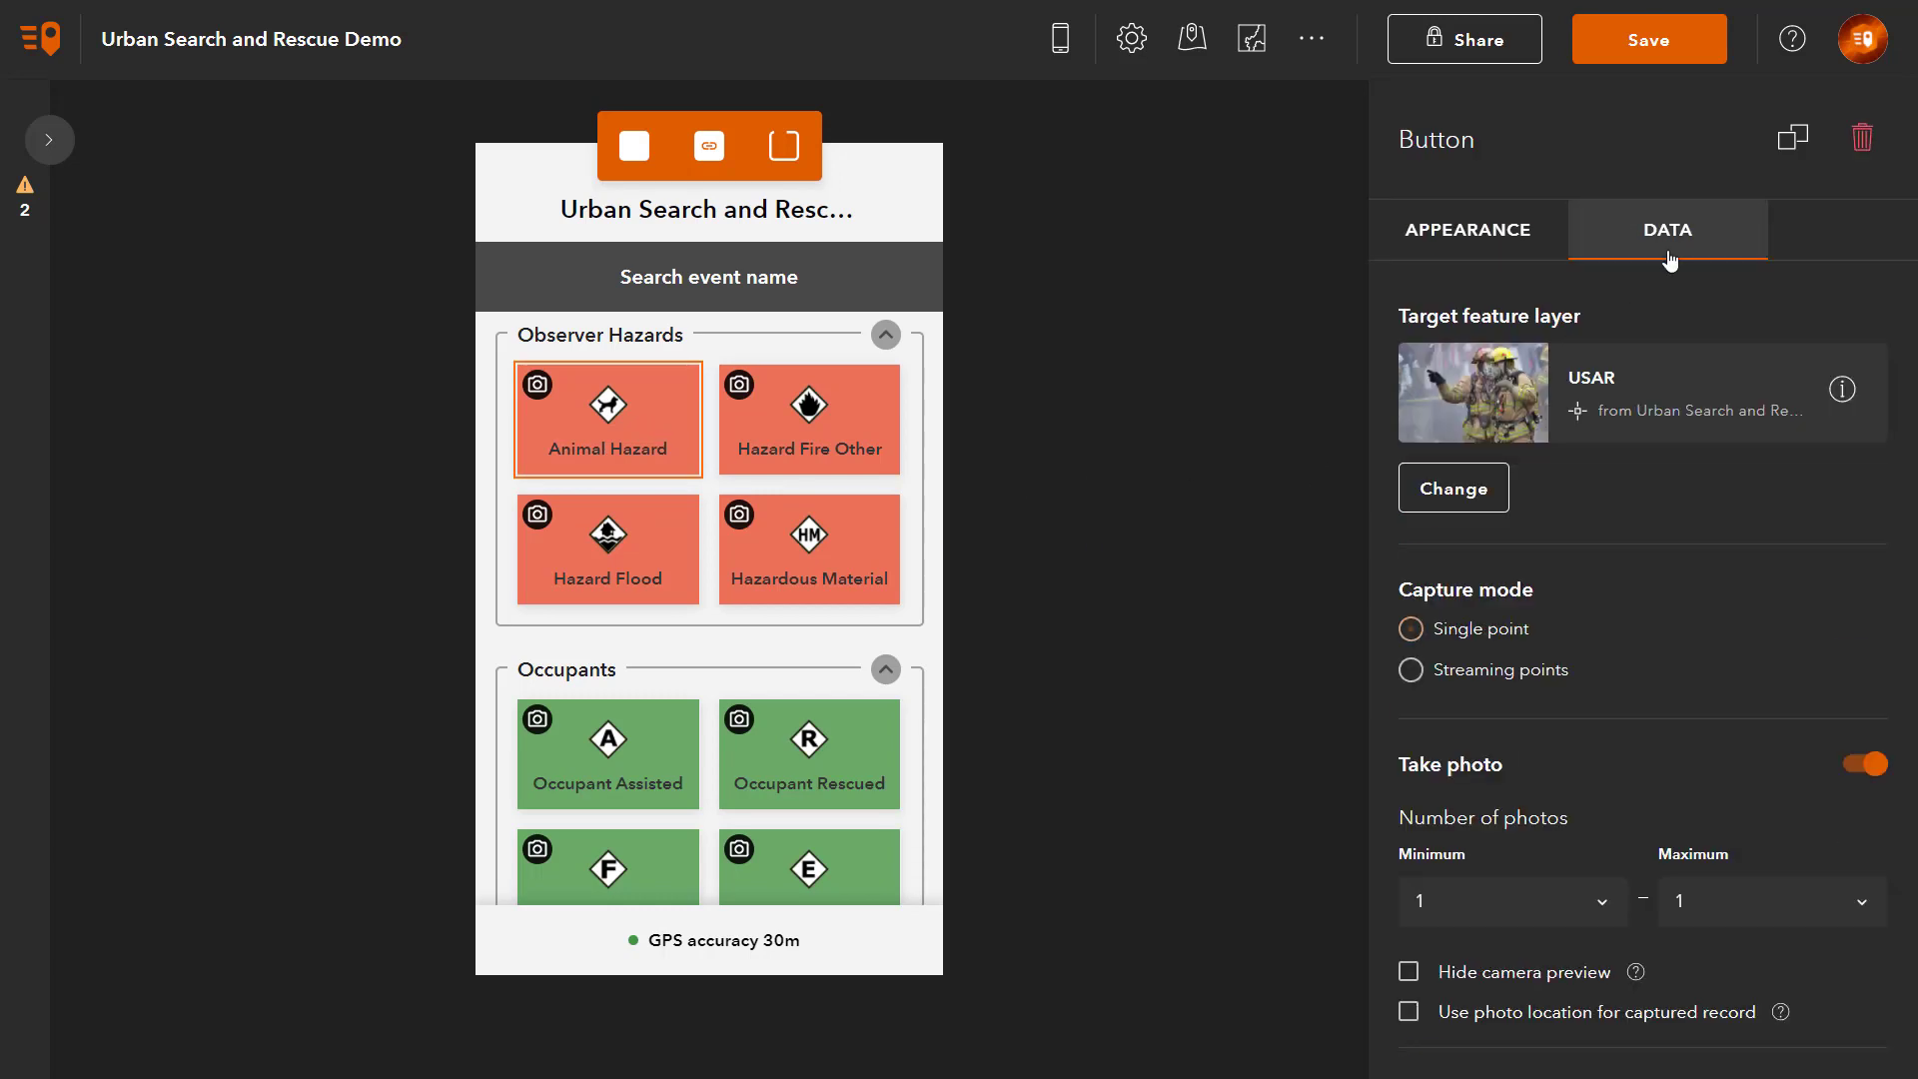
pyautogui.scroll(-20, 1706, 566)
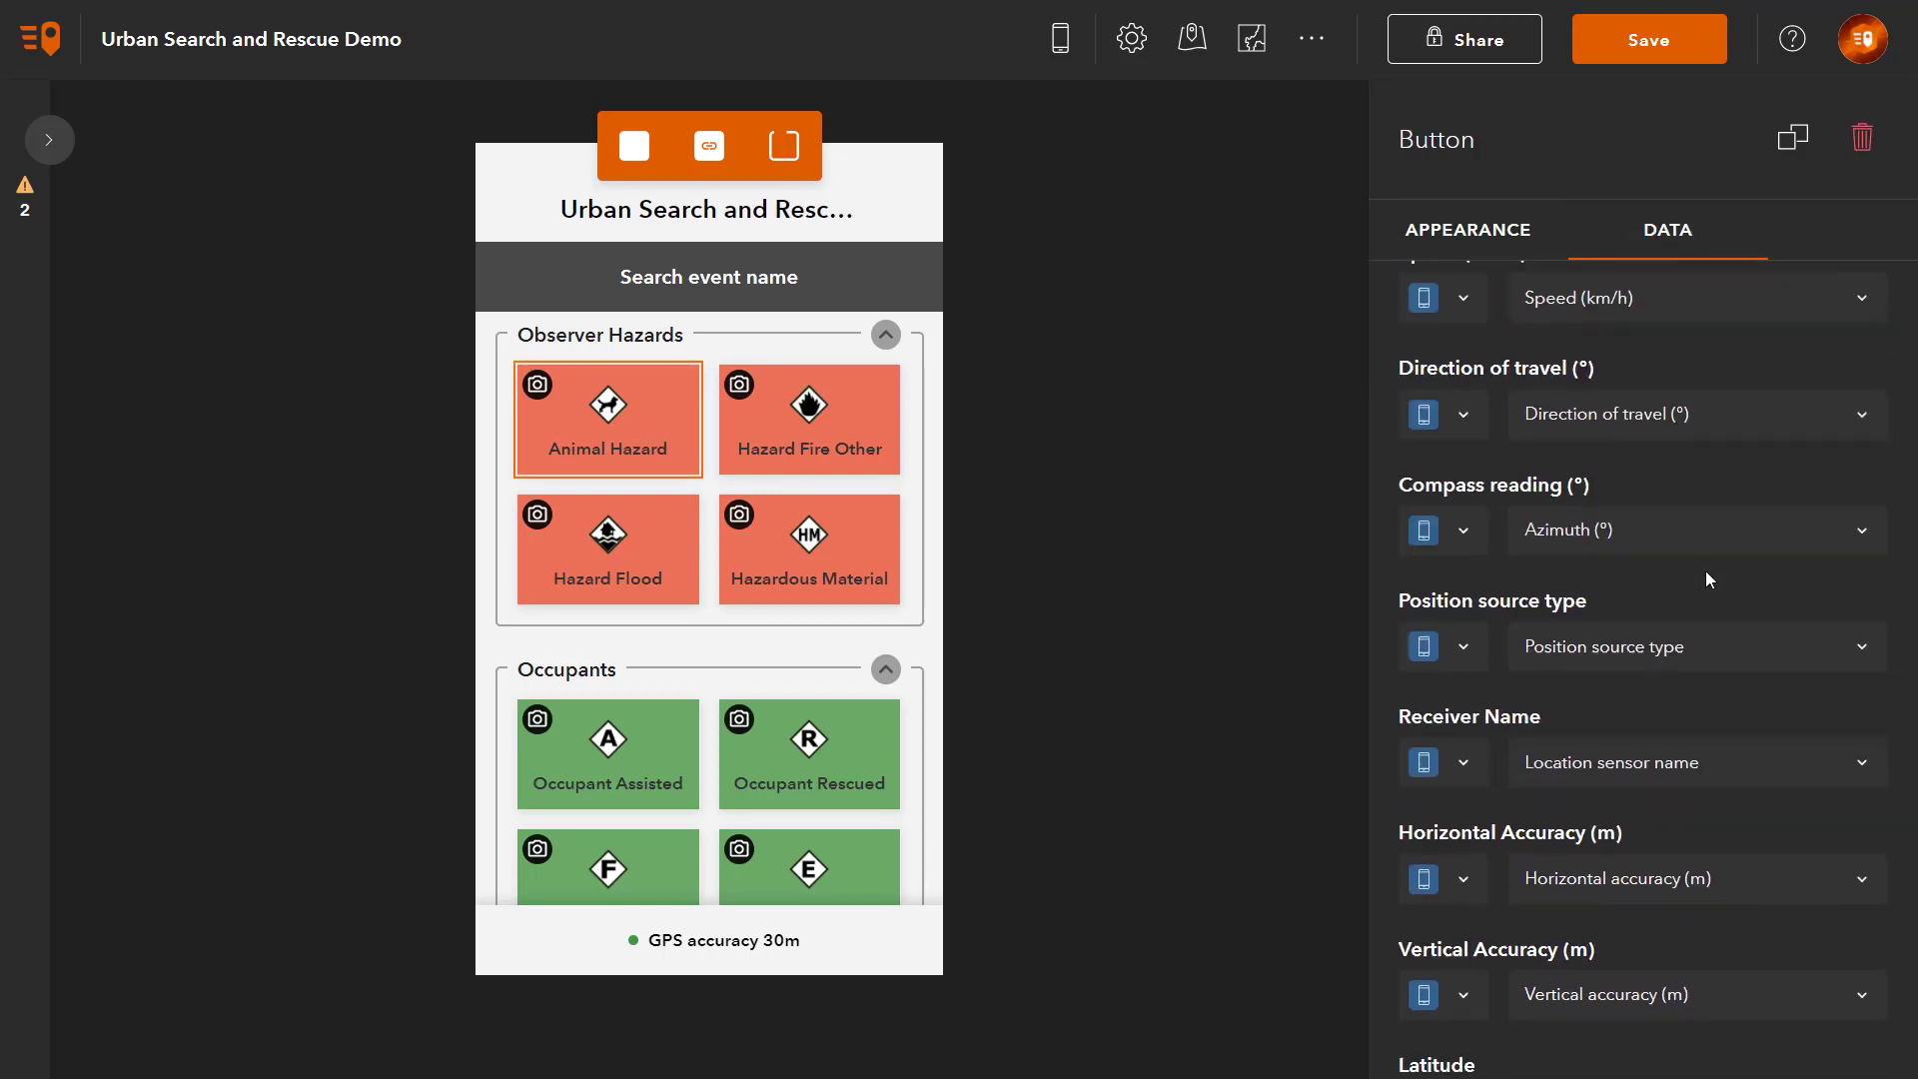
pyautogui.scroll(-2, 1705, 580)
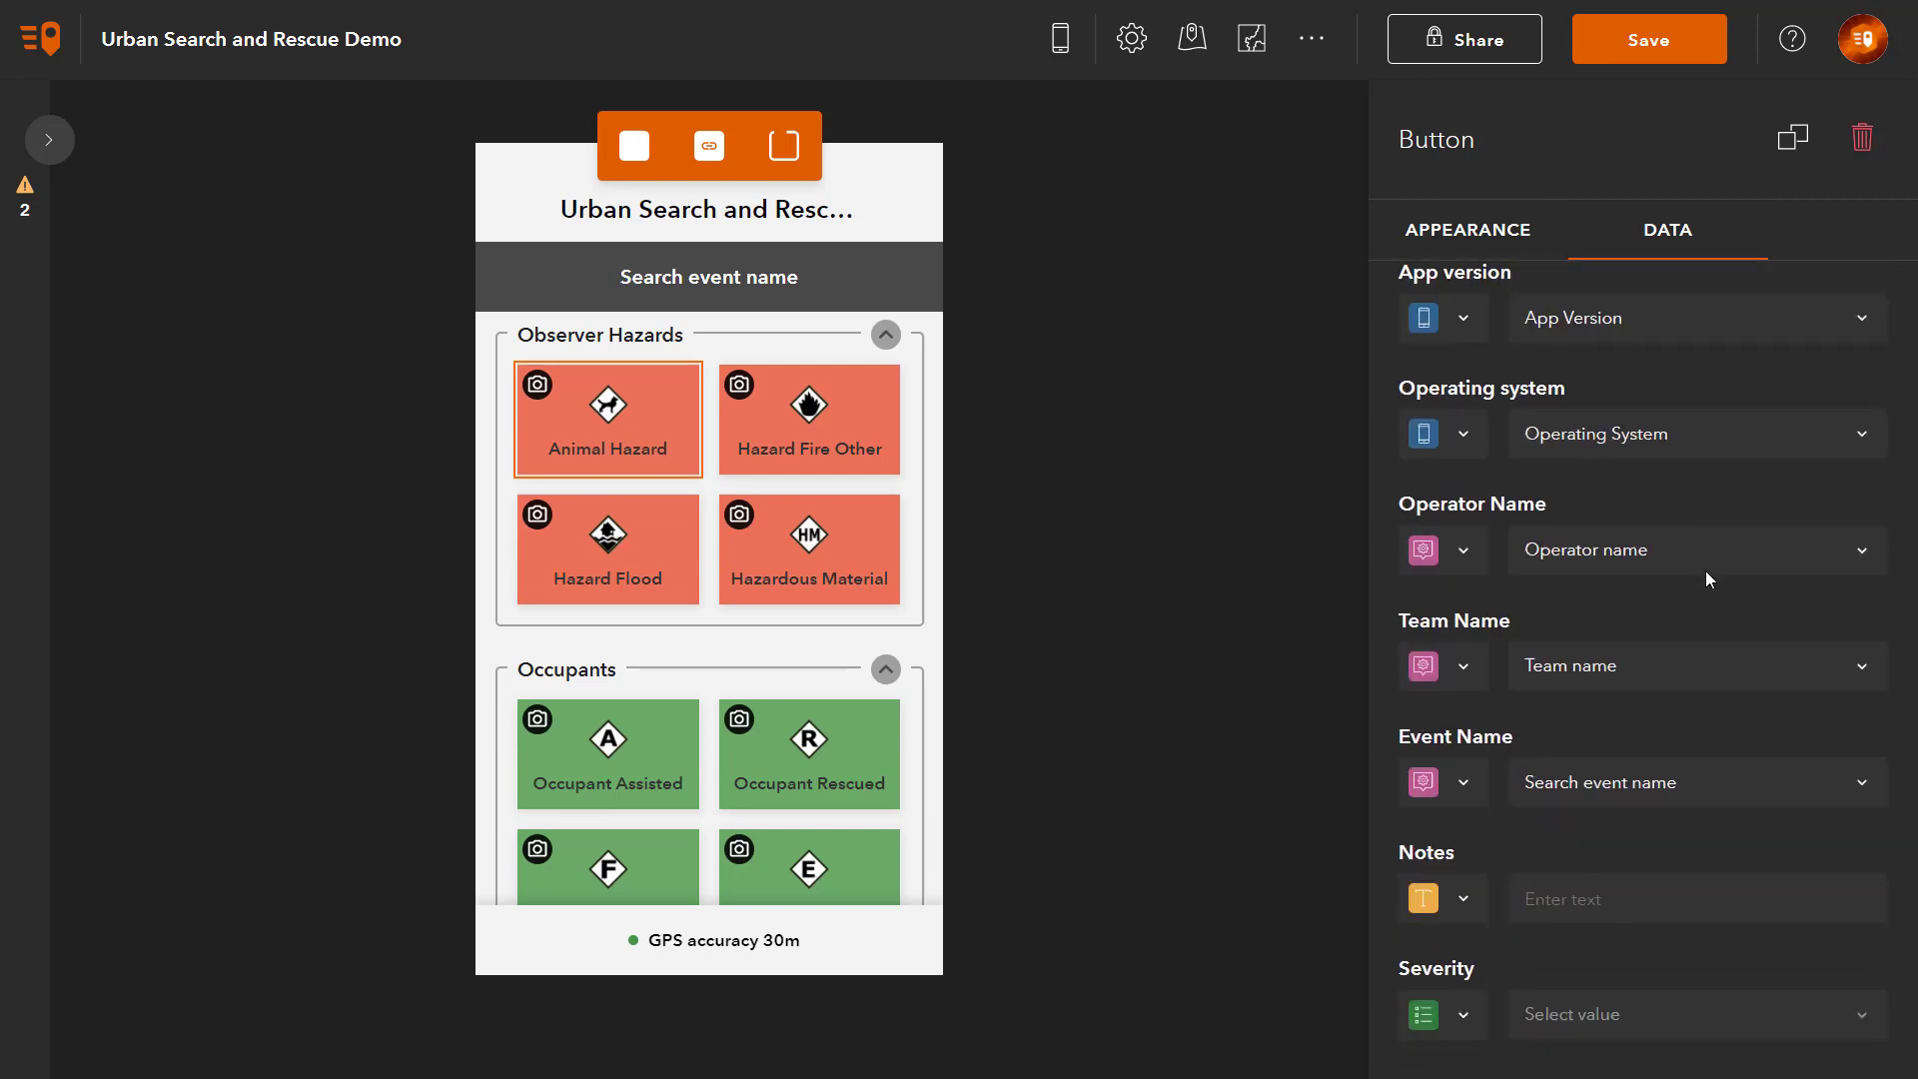
pyautogui.click(1465, 896)
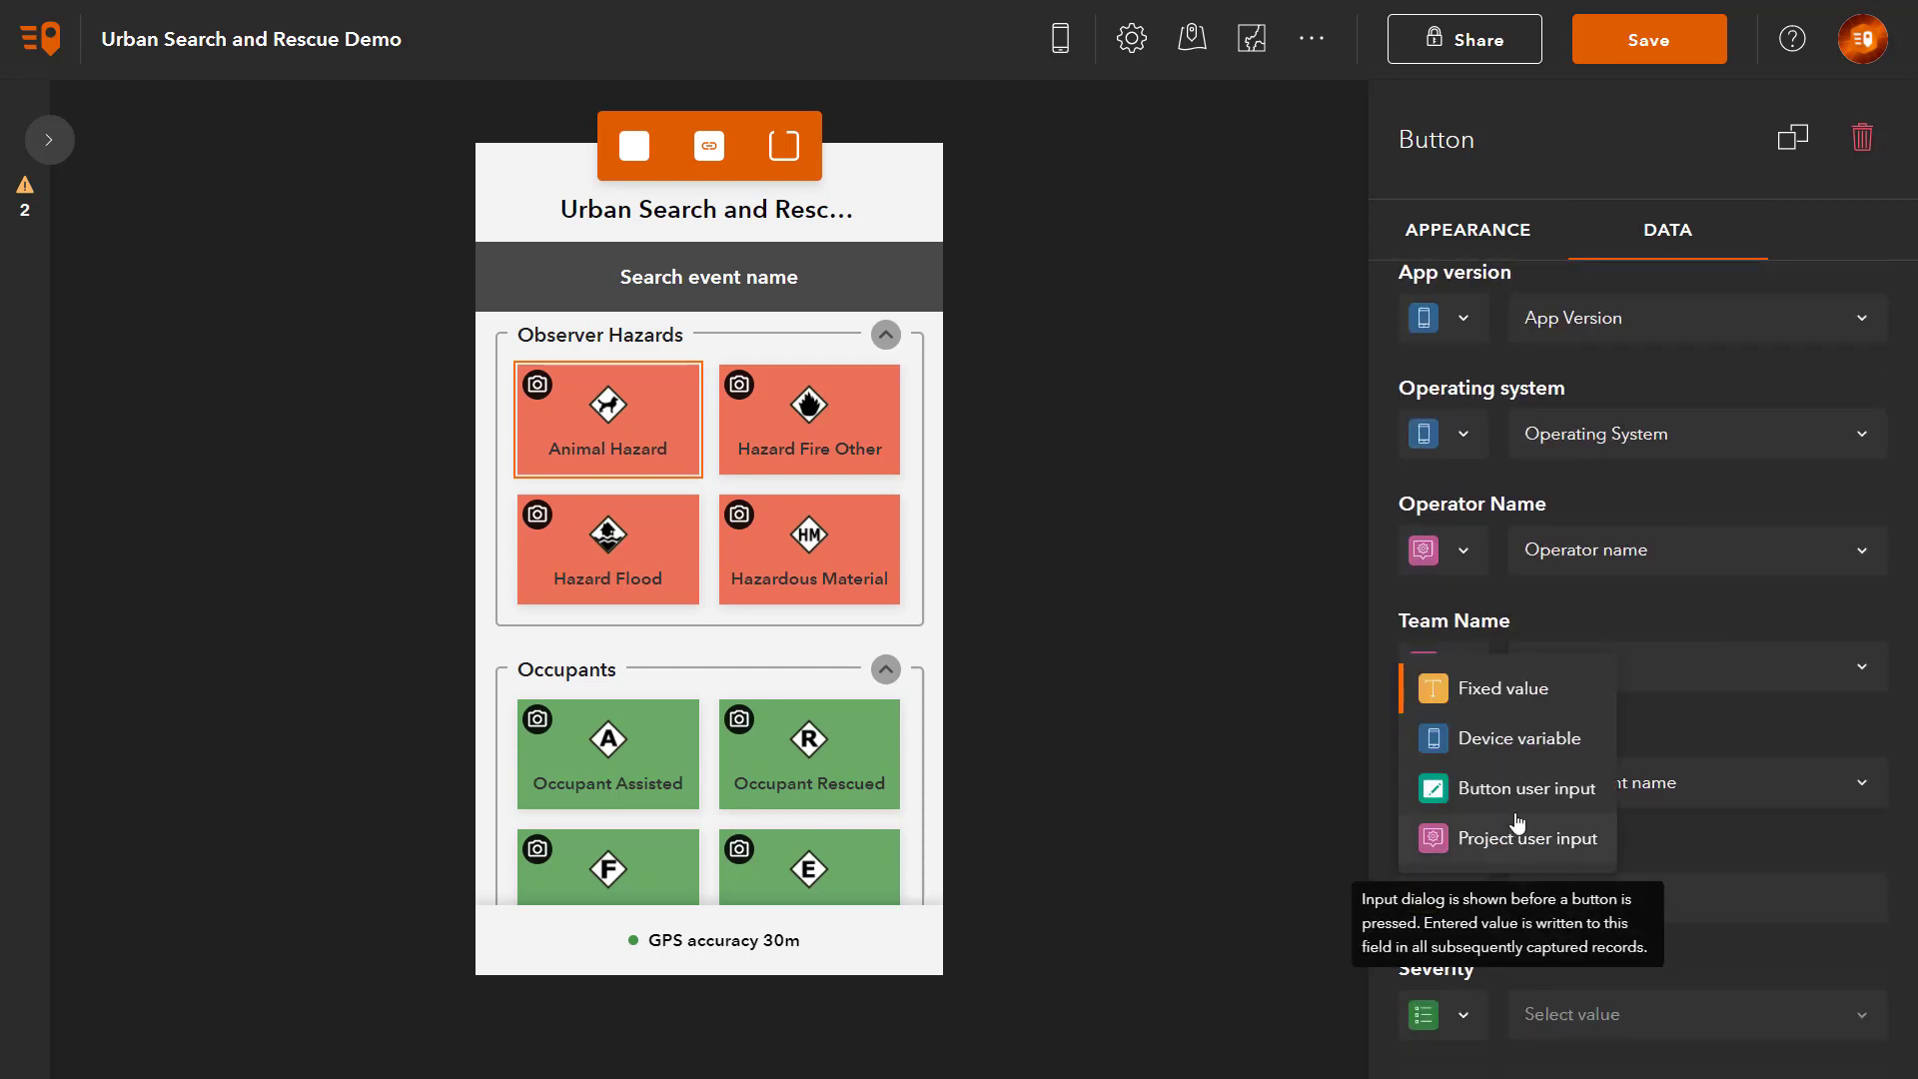
pyautogui.click(1469, 787)
pyautogui.click(1732, 897)
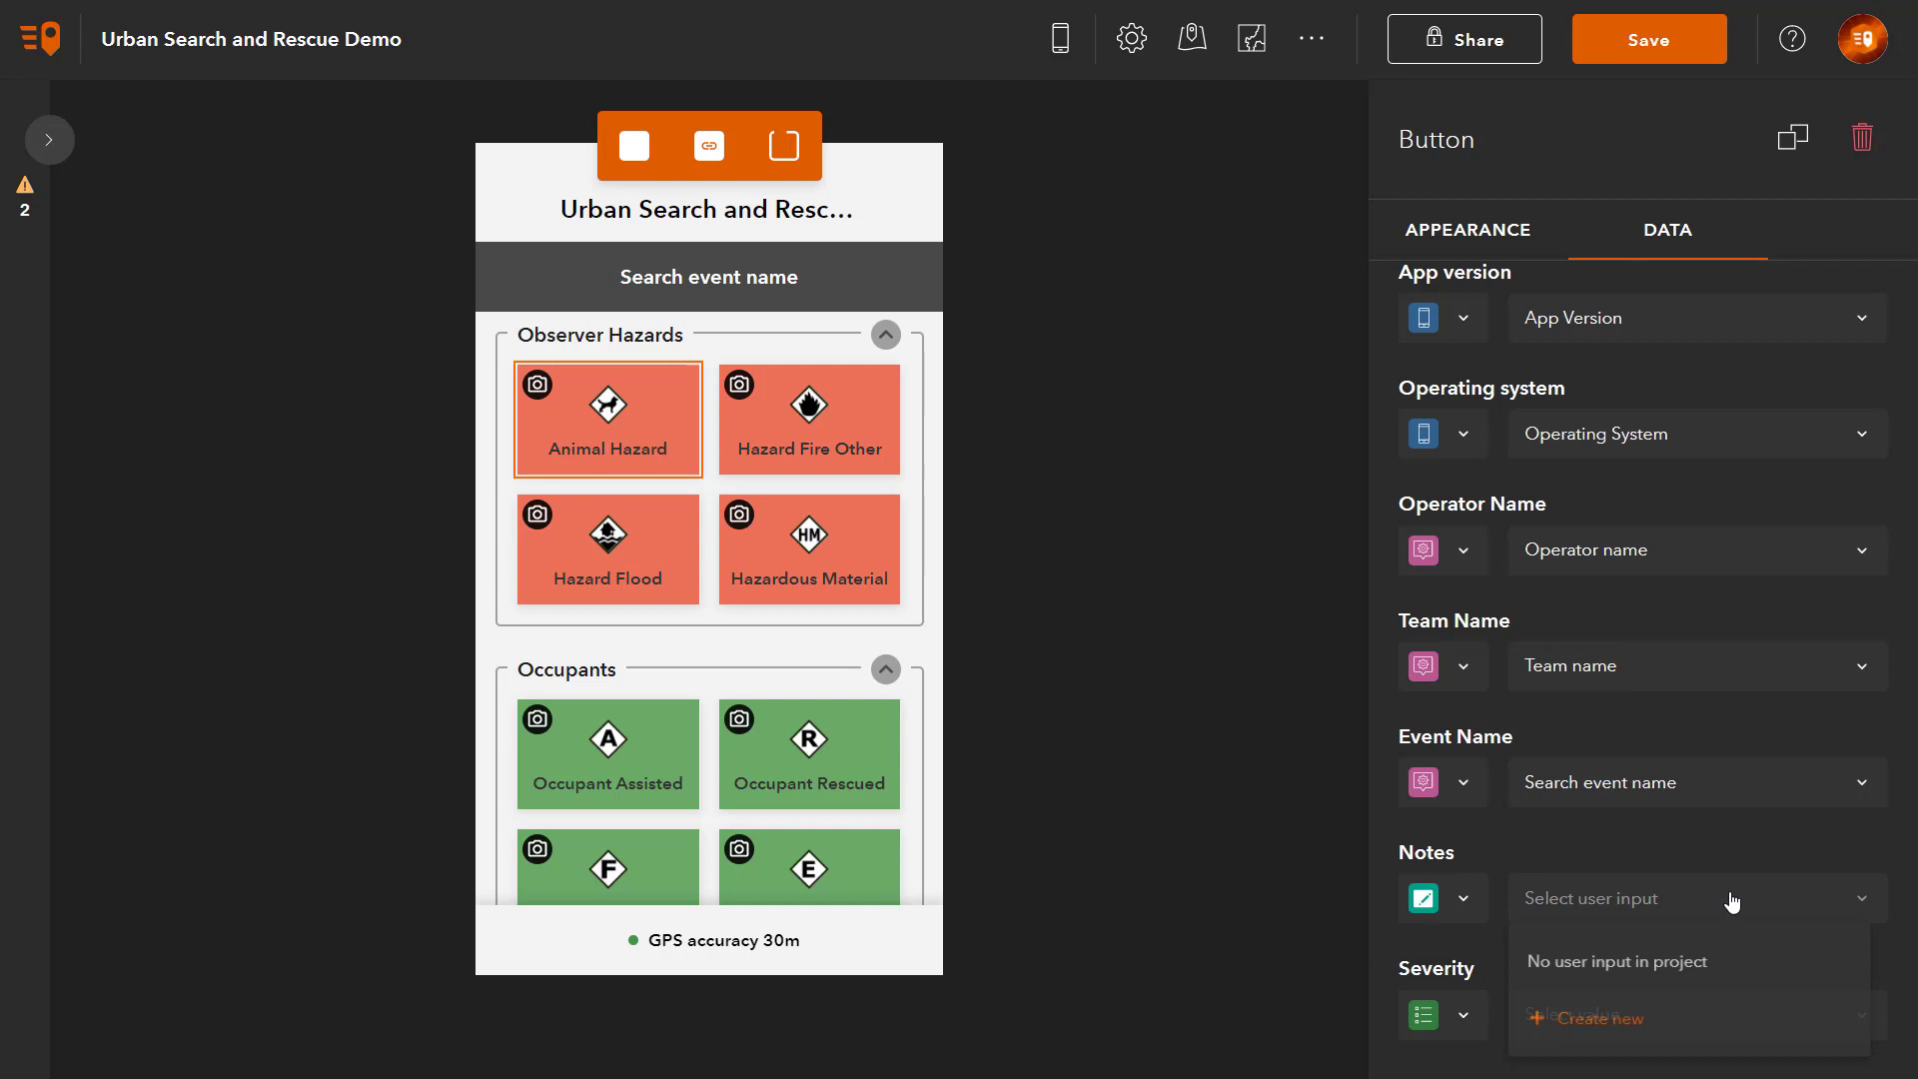
pyautogui.click(1735, 1019)
pyautogui.write('Notes')
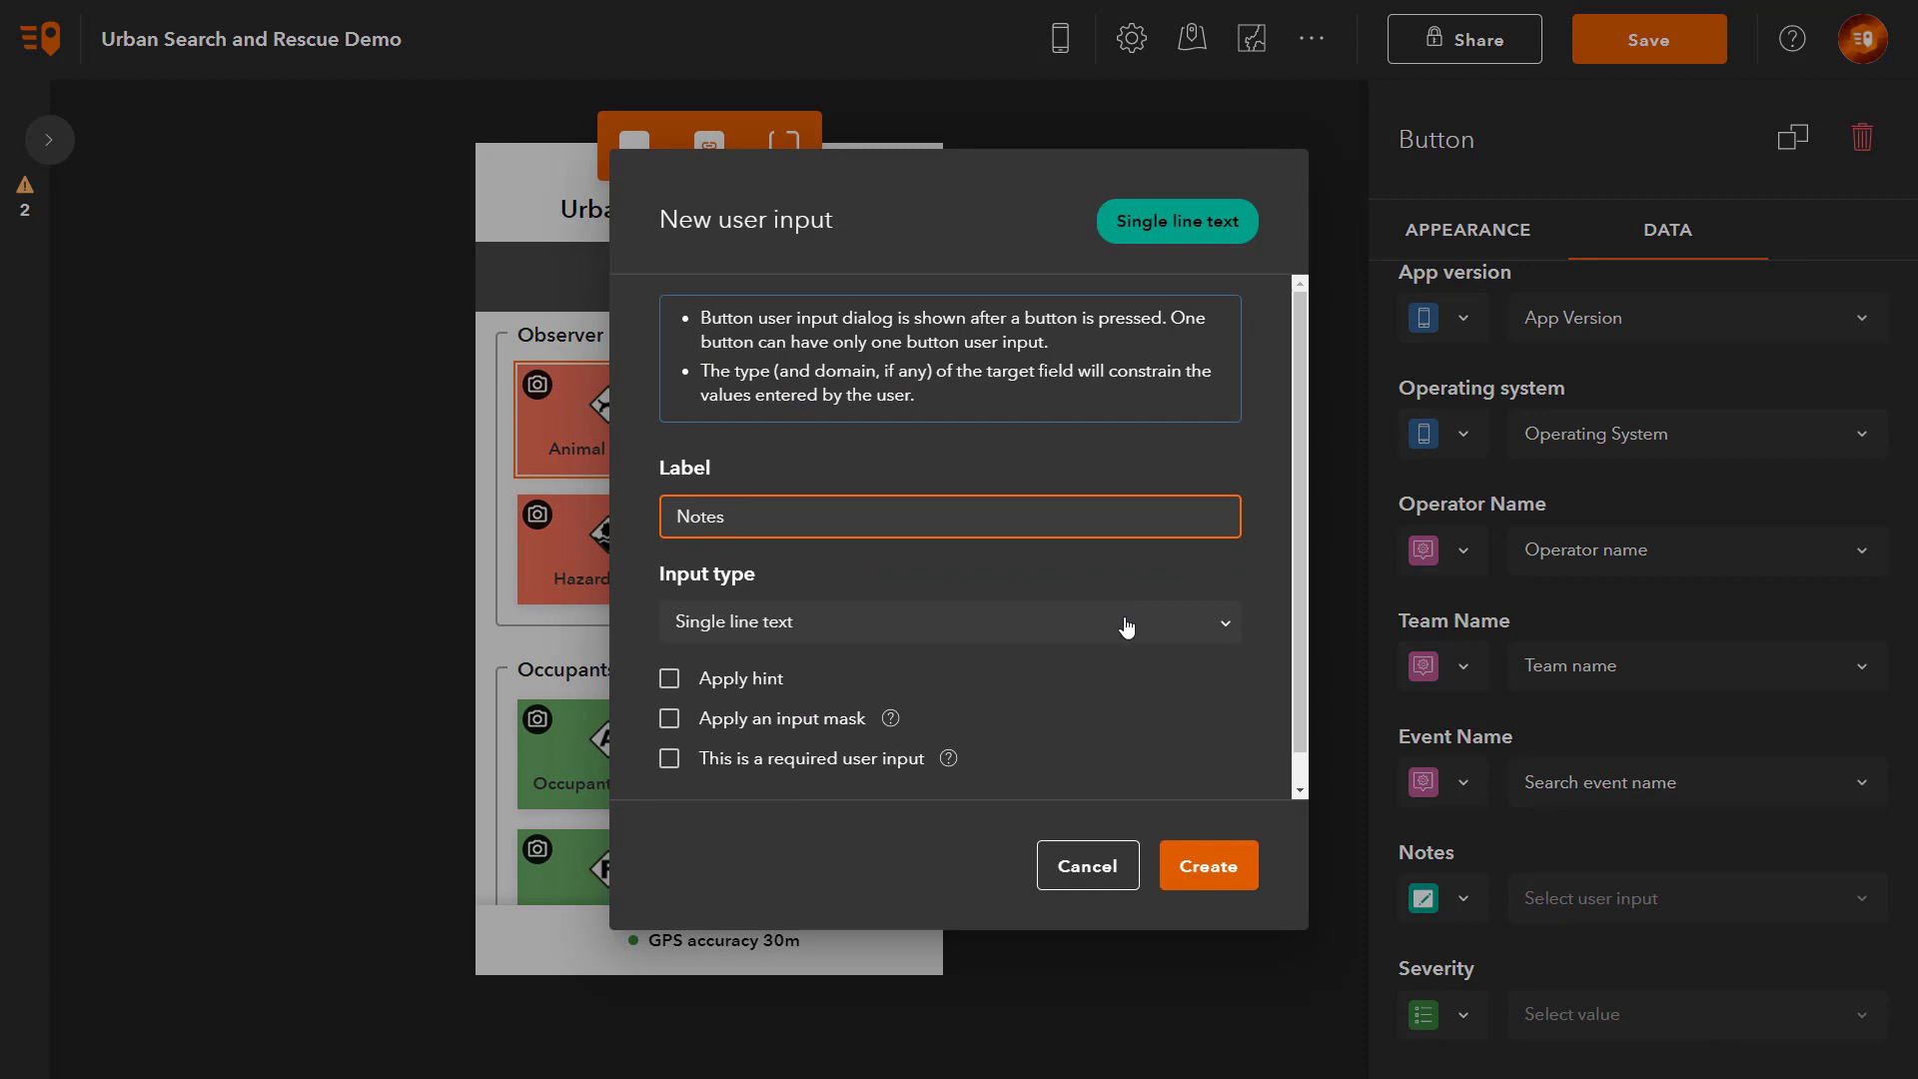
pyautogui.click(1126, 630)
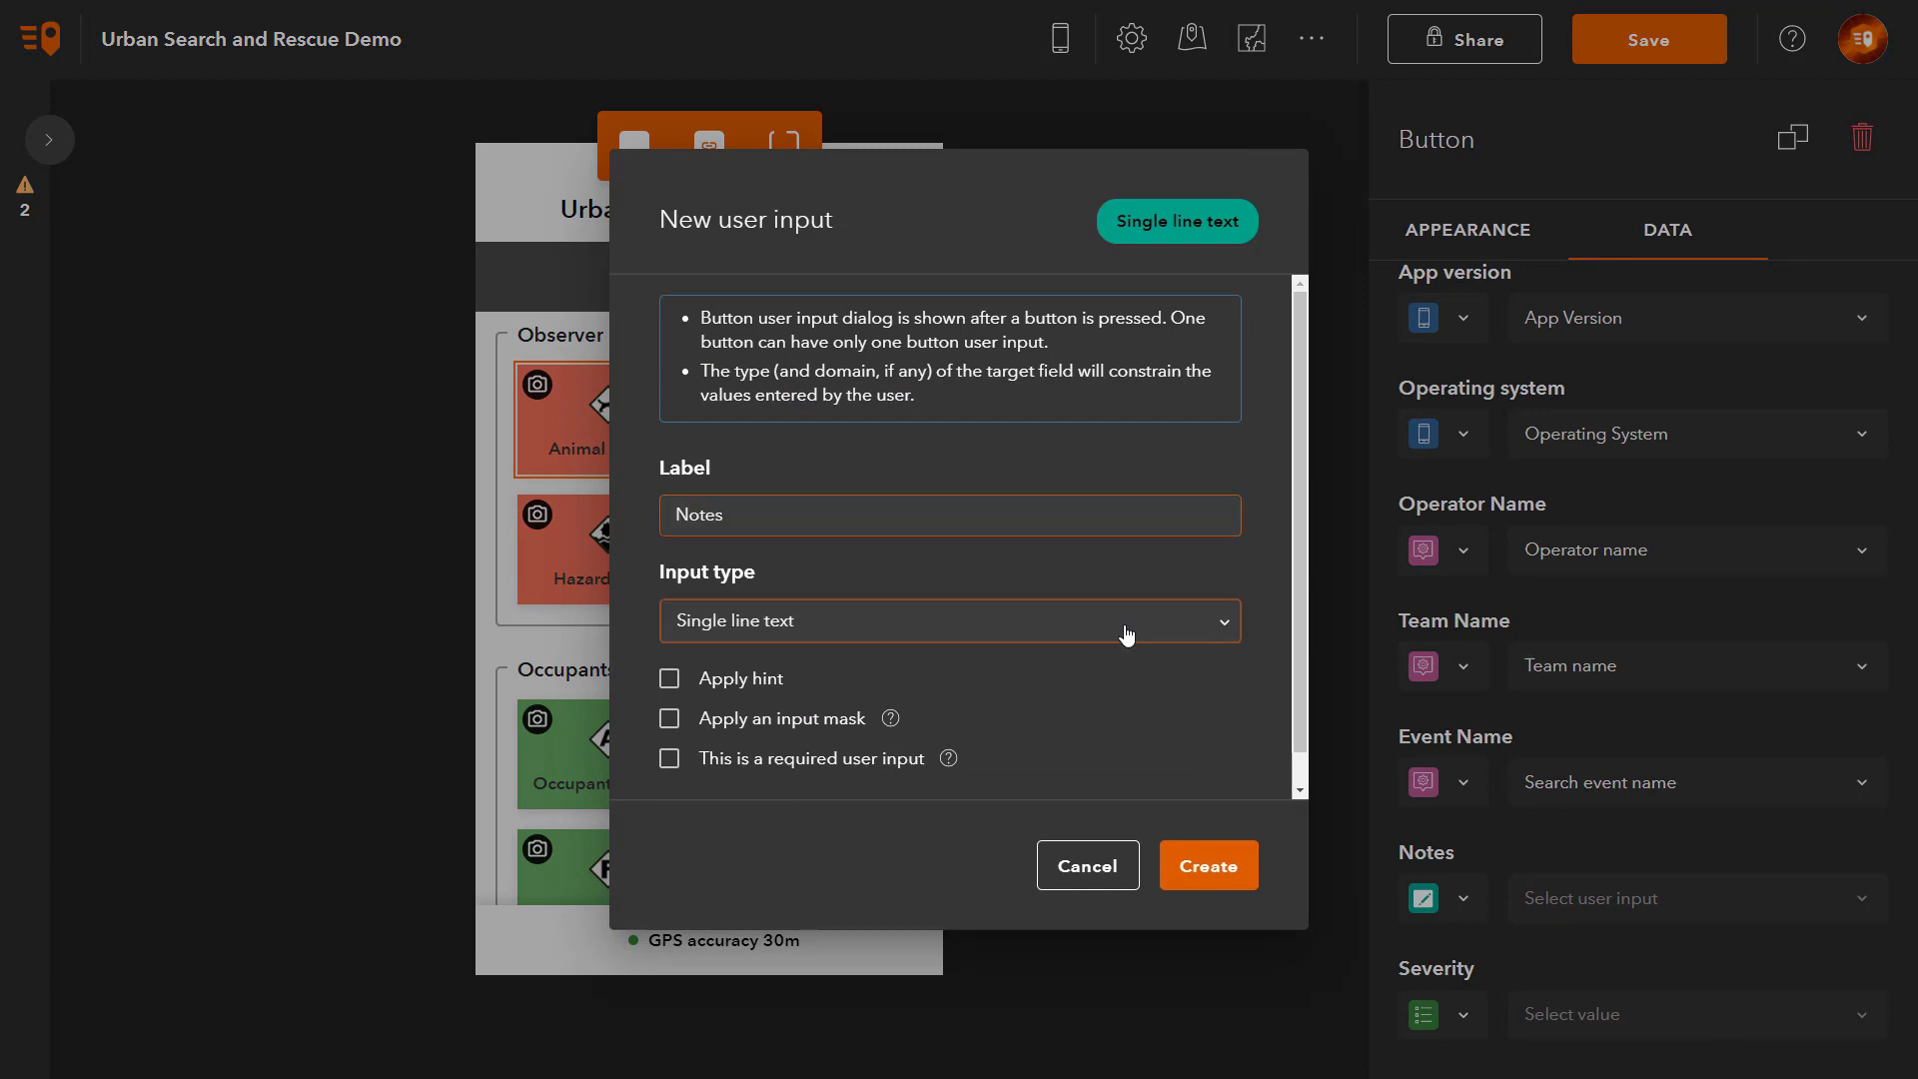
pyautogui.click(711, 687)
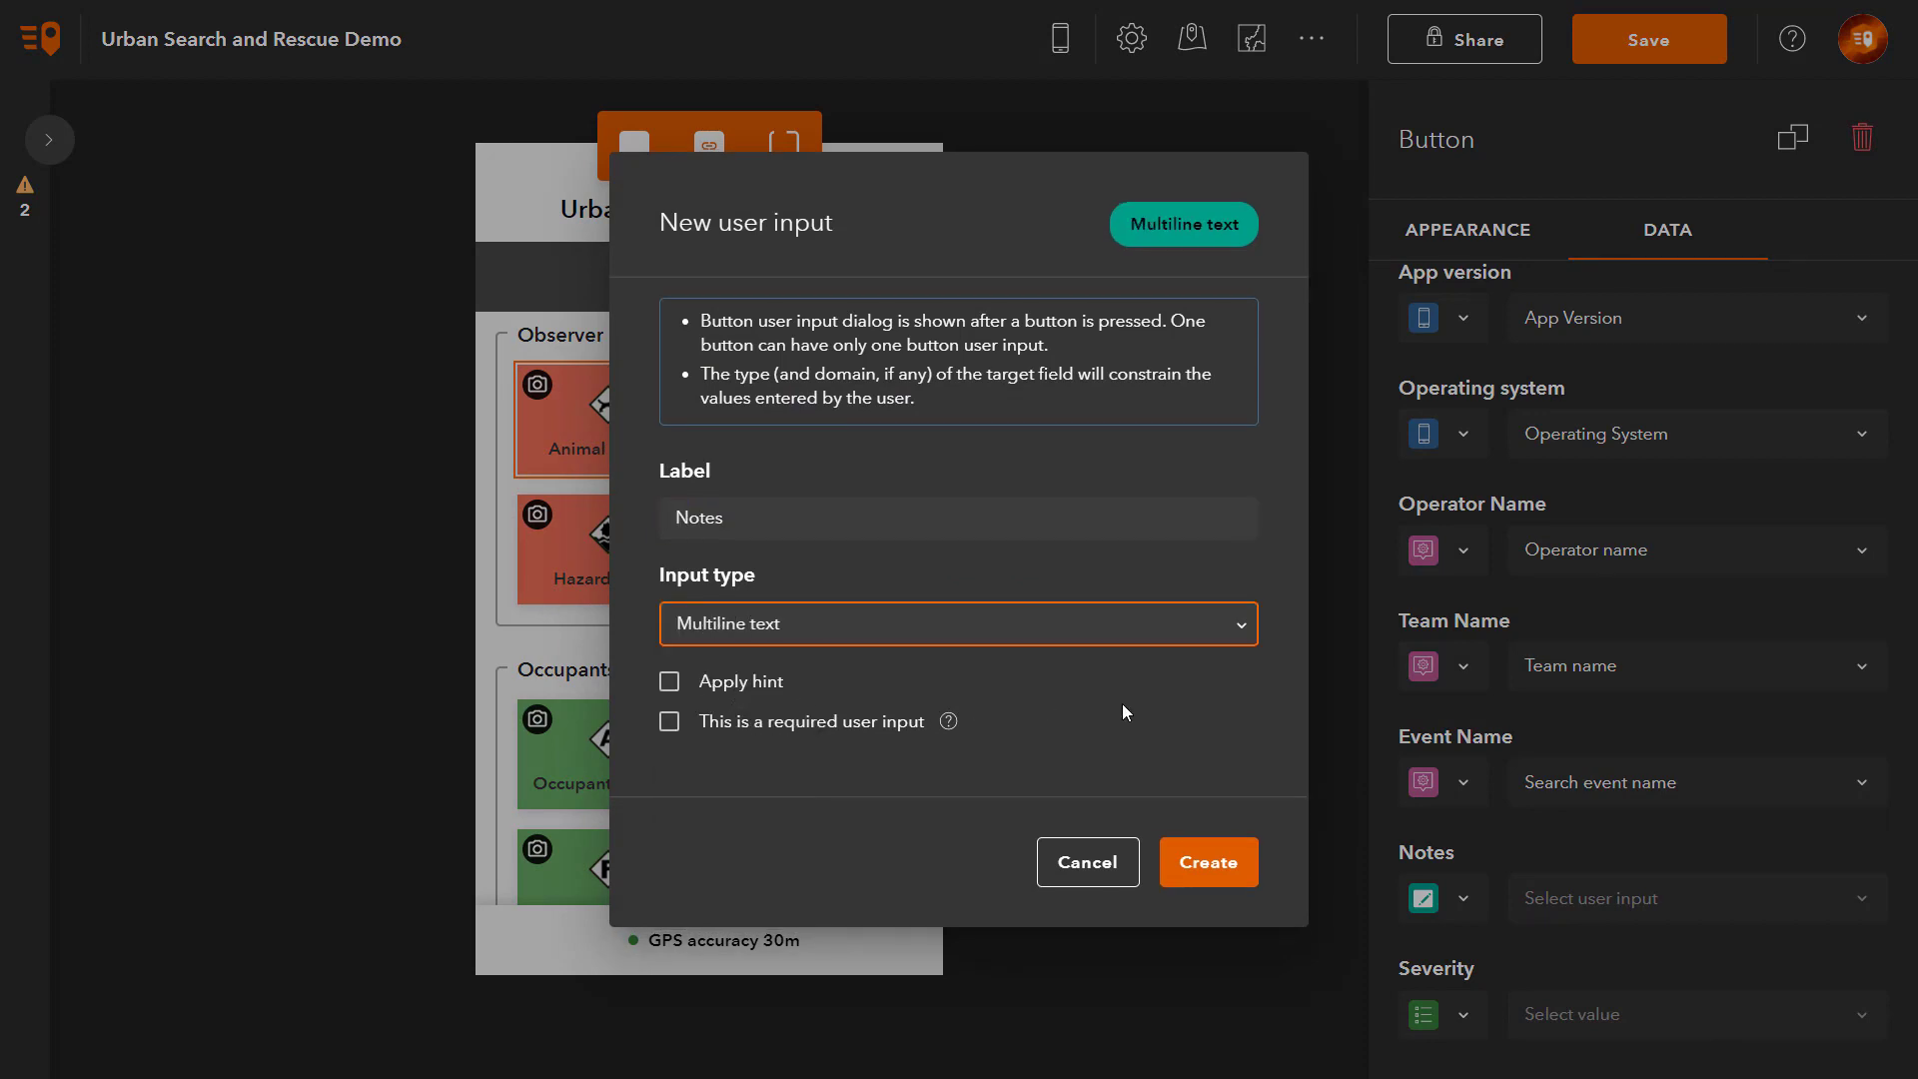
pyautogui.click(1229, 885)
# Step: Link the Notes input to the Notes field on Animal Hazard, Hazard Flood and Hazardous Material
pyautogui.scroll(-5, 1650, 629)
pyautogui.scroll(-5, 1650, 629)
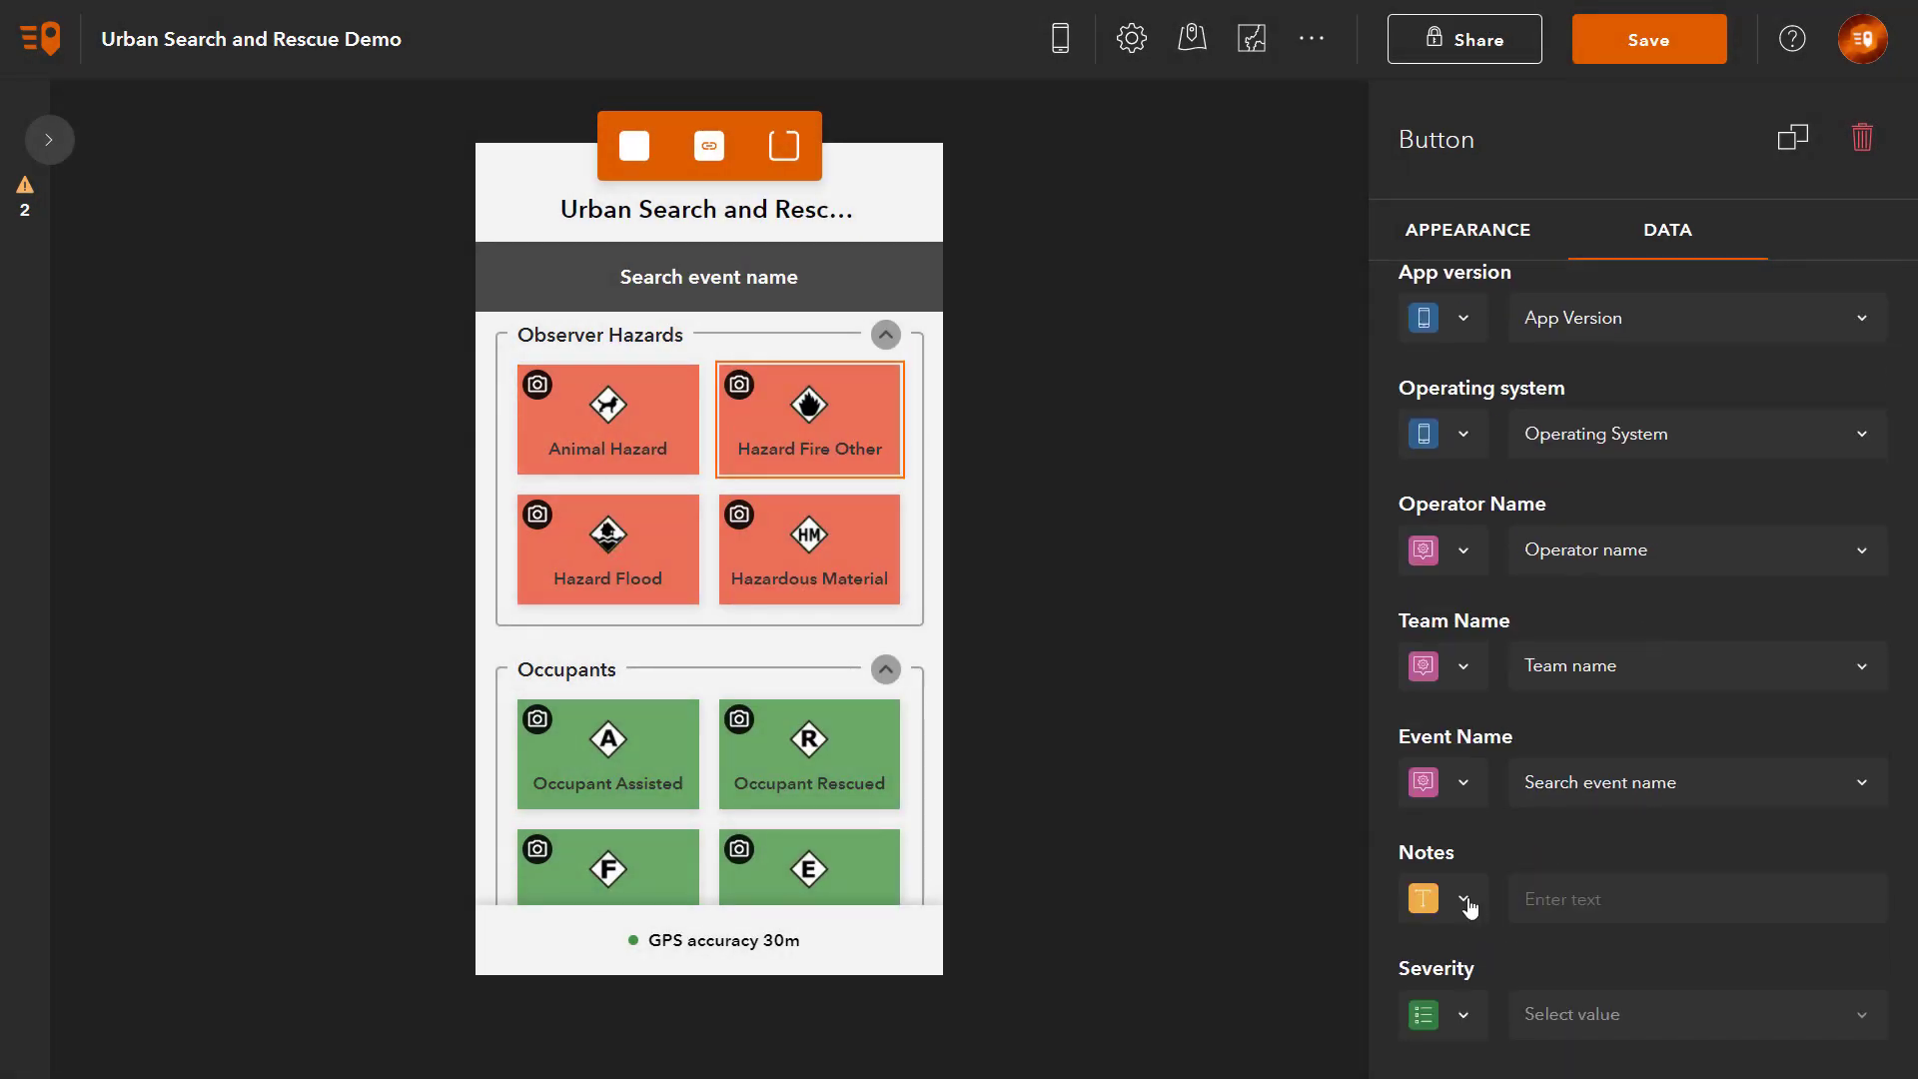
pyautogui.click(1640, 900)
pyautogui.click(1550, 959)
pyautogui.click(607, 549)
pyautogui.scroll(-10, 1616, 764)
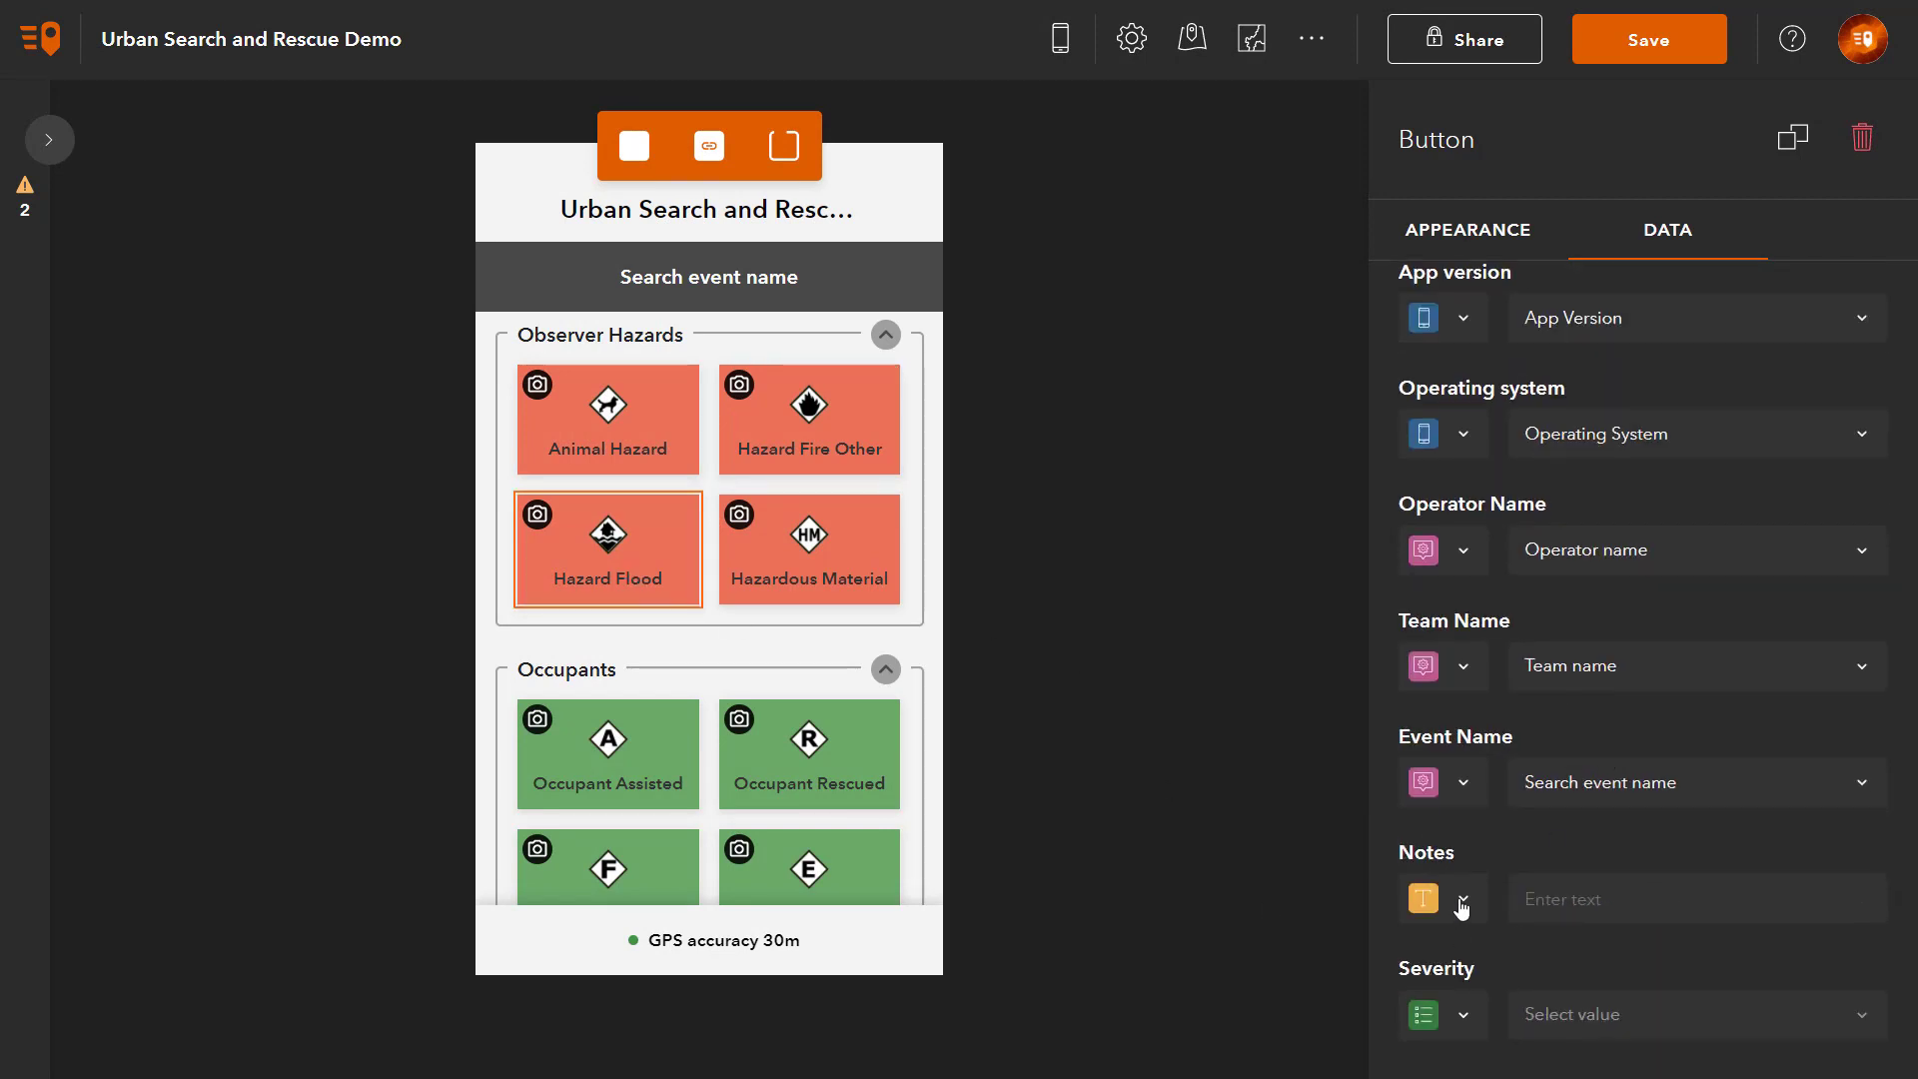
pyautogui.click(1627, 899)
pyautogui.click(1563, 961)
pyautogui.click(873, 596)
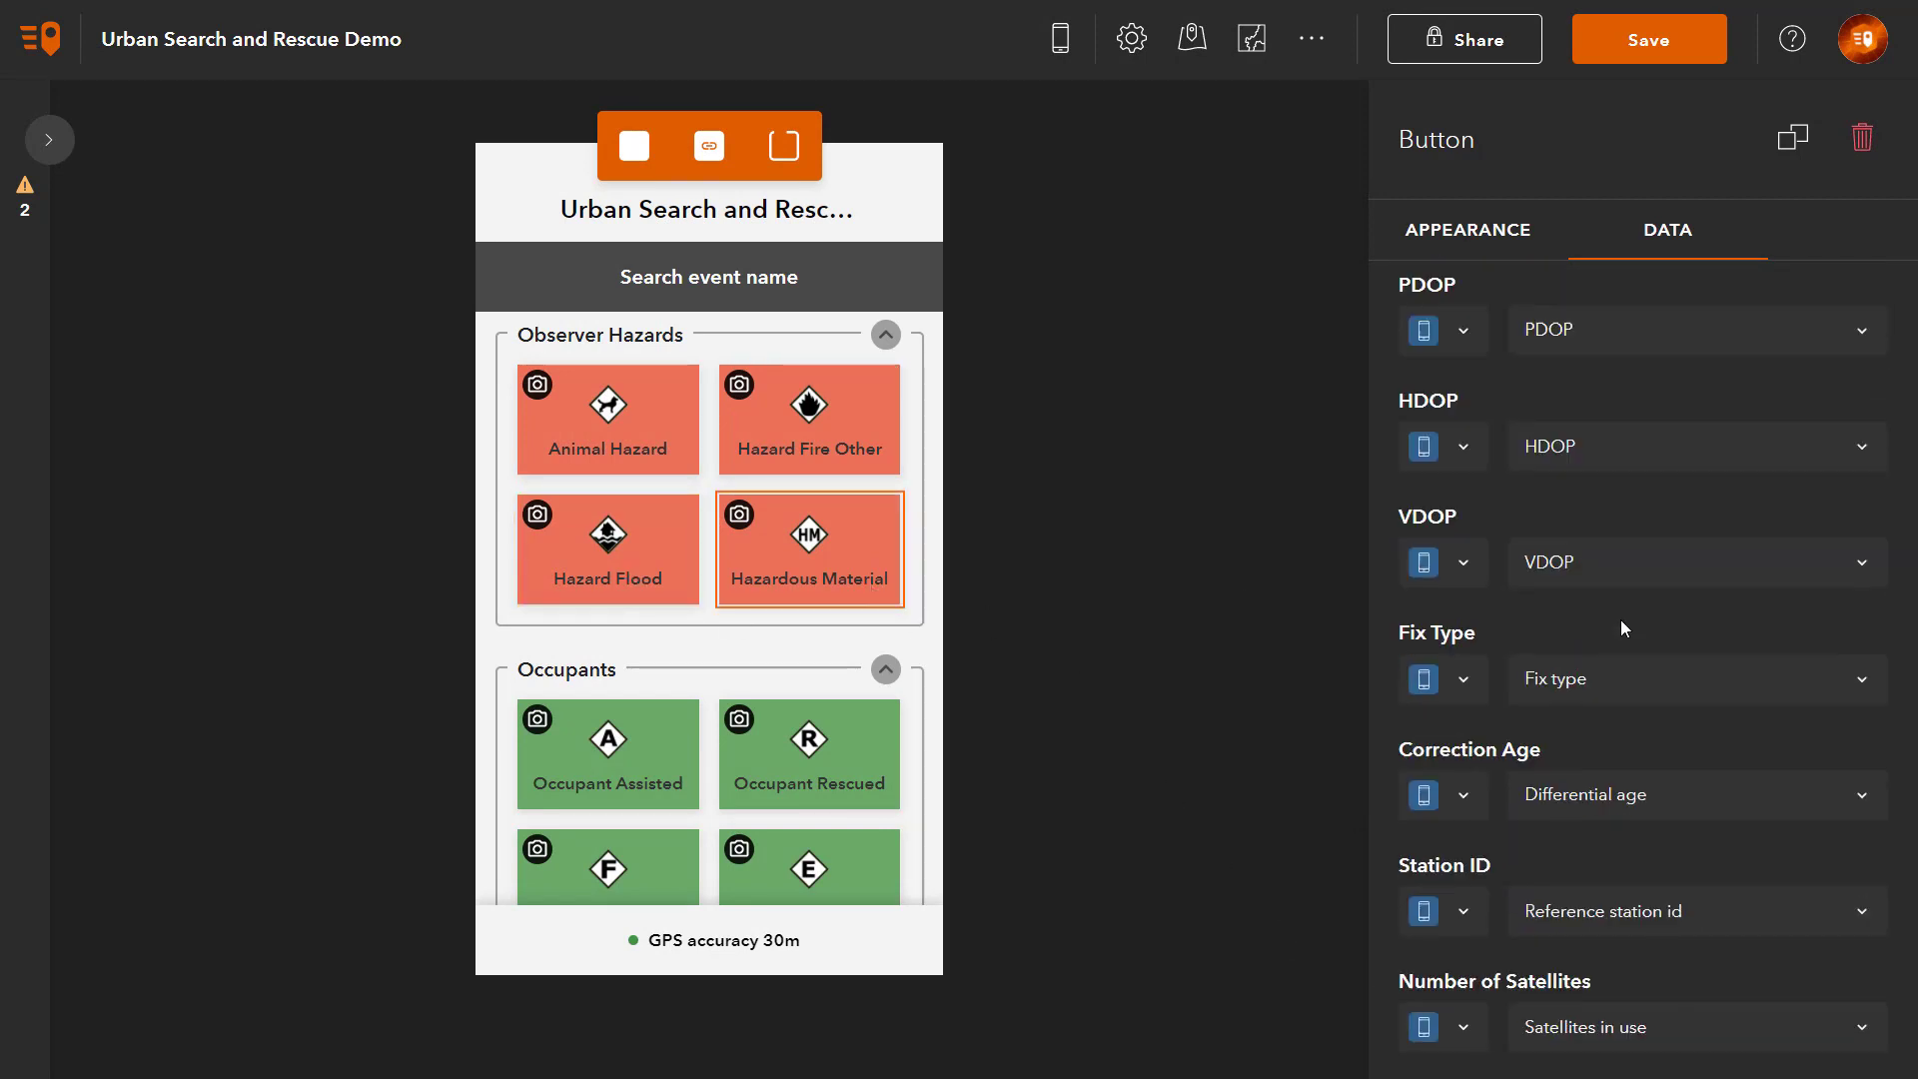
pyautogui.scroll(5, 1619, 630)
pyautogui.click(1627, 900)
pyautogui.click(1559, 959)
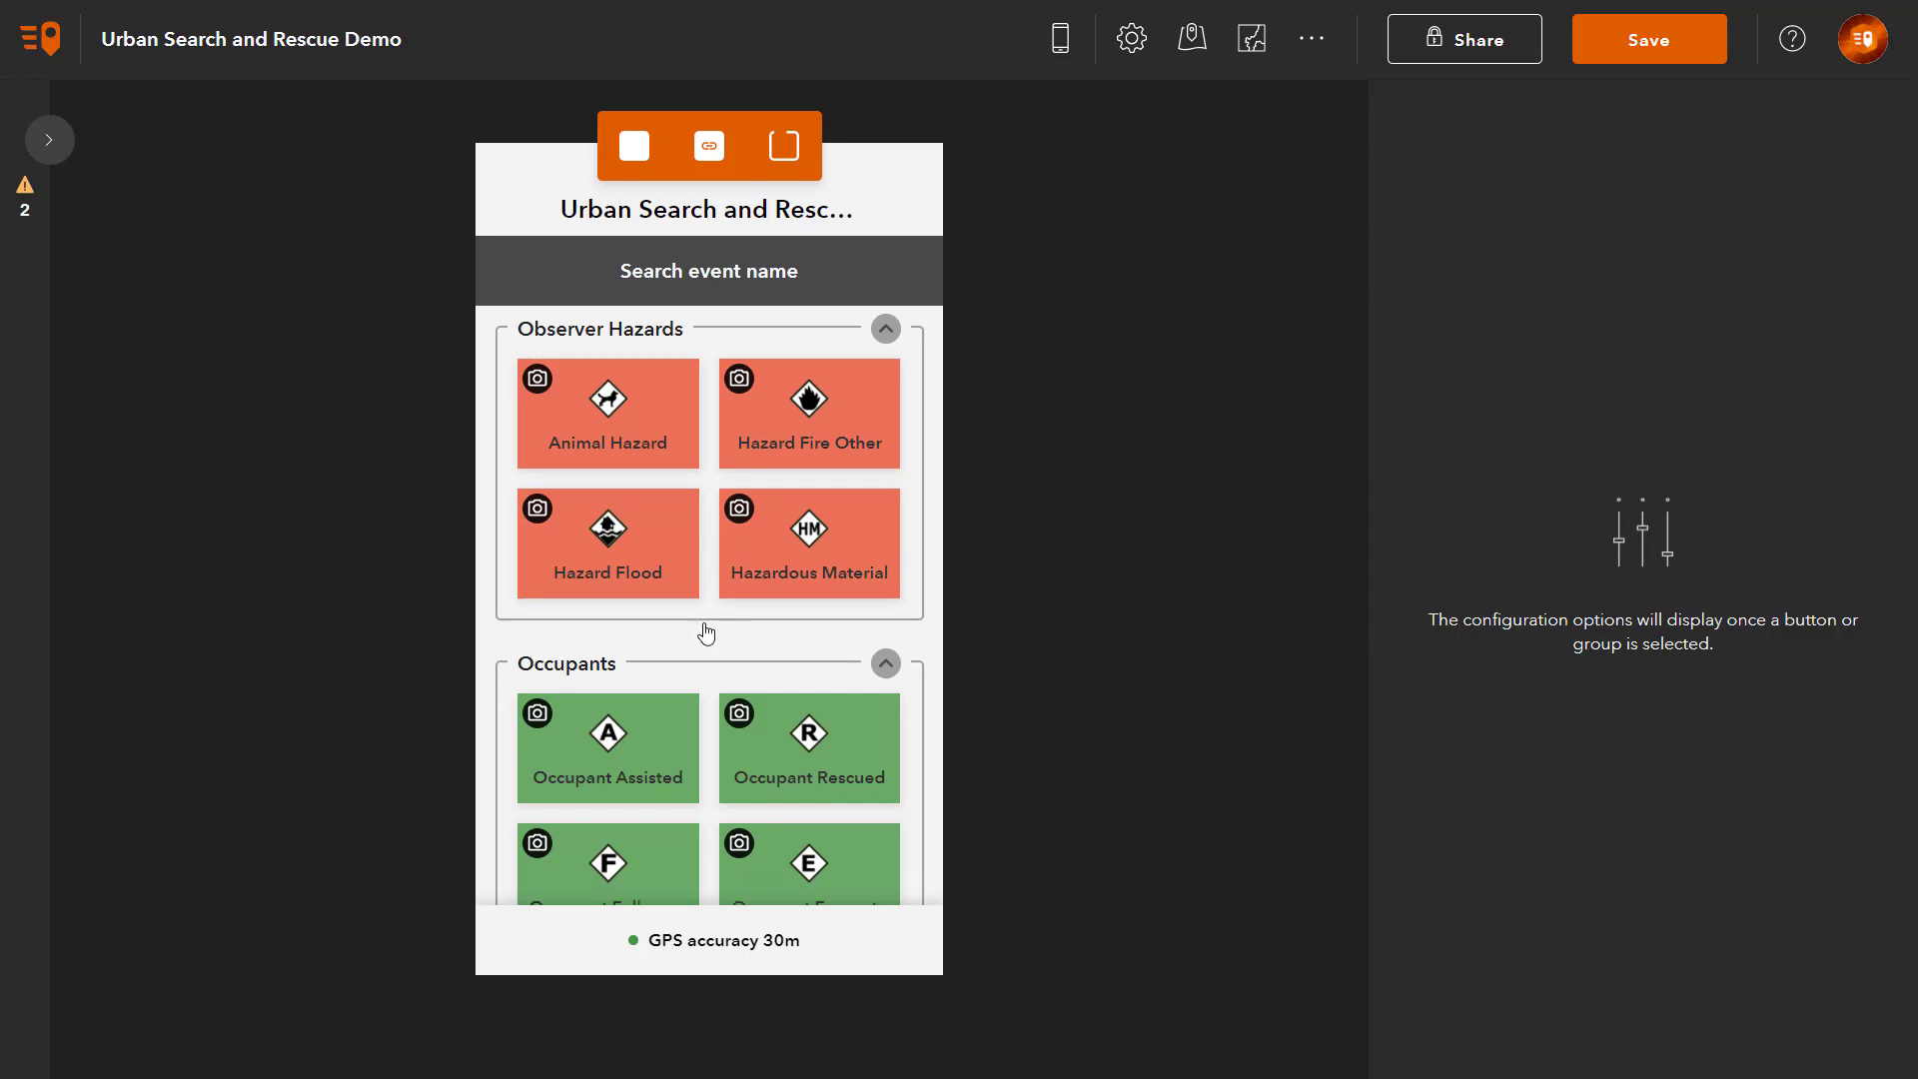
# Step: Create a Severity button user input for the Occupant Assisted button's Severity field
pyautogui.scroll(-3, 707, 629)
pyautogui.click(657, 503)
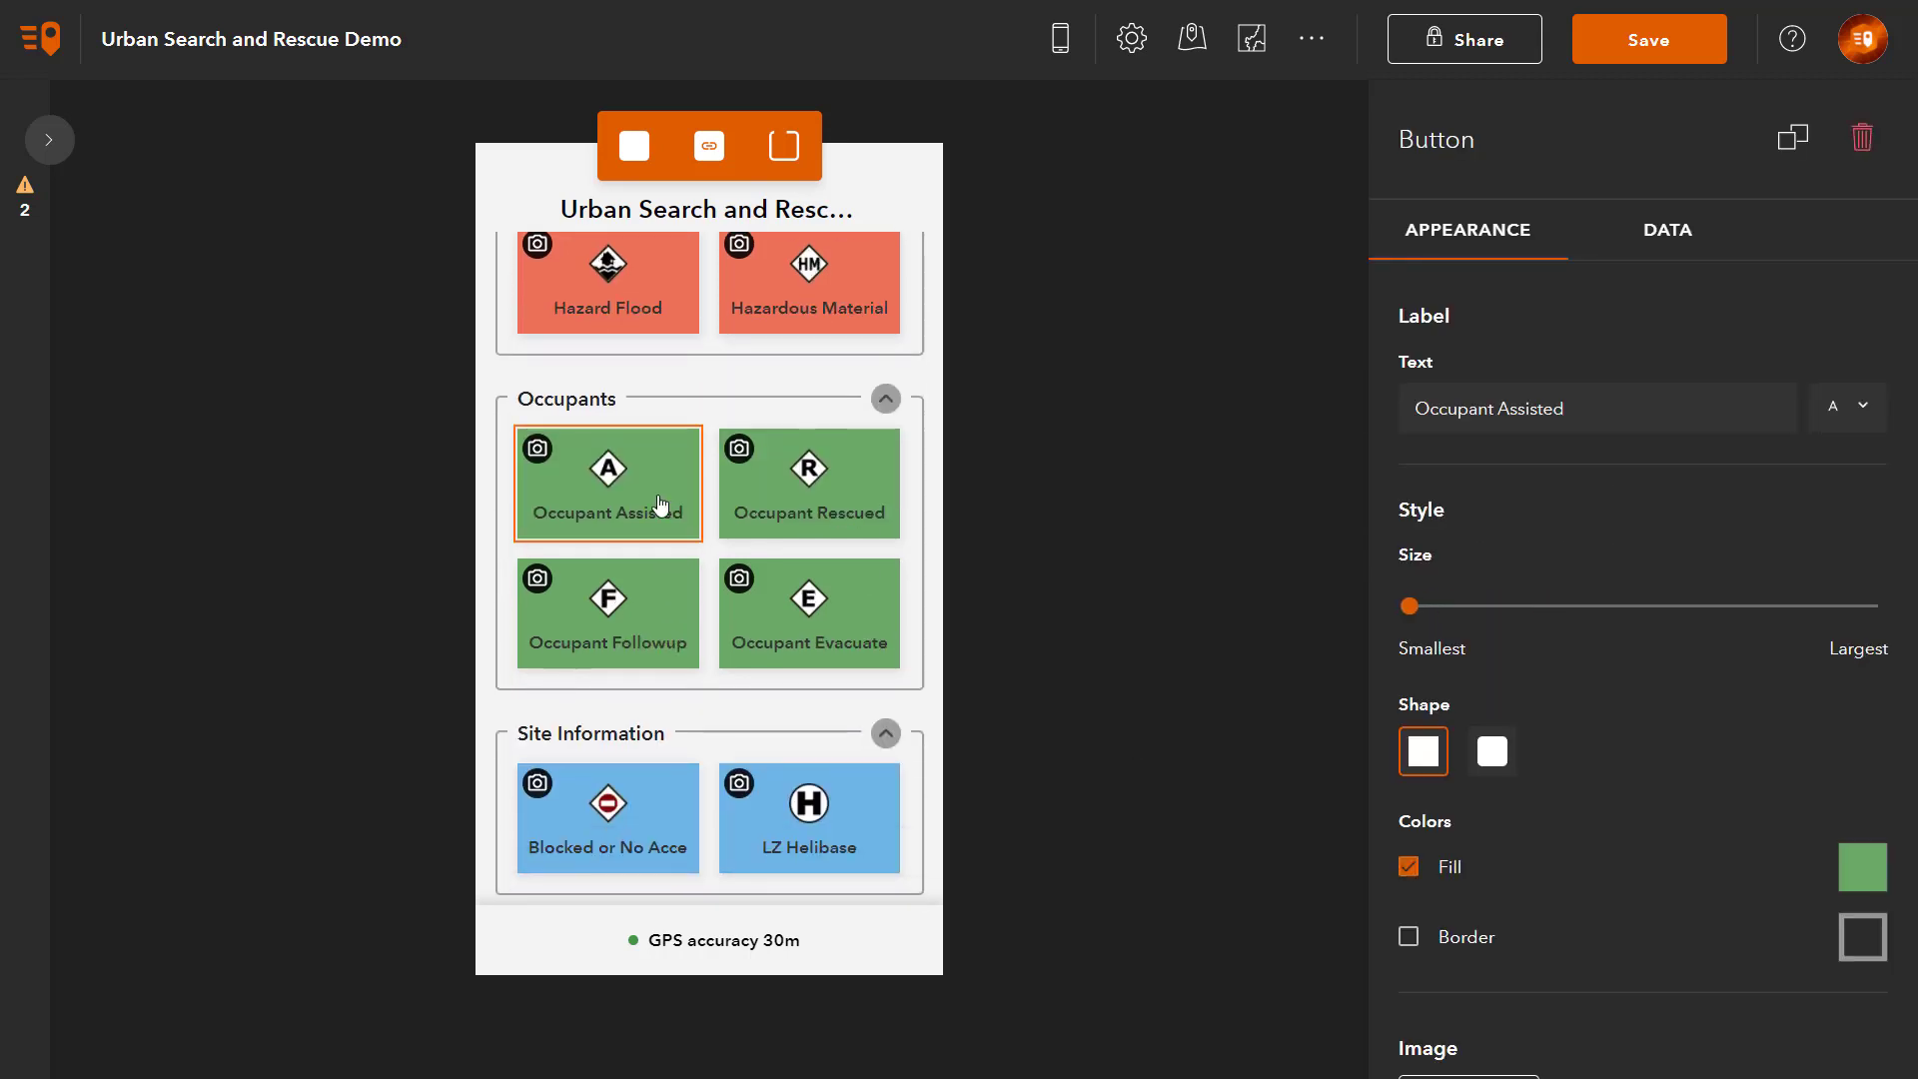
pyautogui.click(1650, 251)
pyautogui.scroll(-10, 1687, 625)
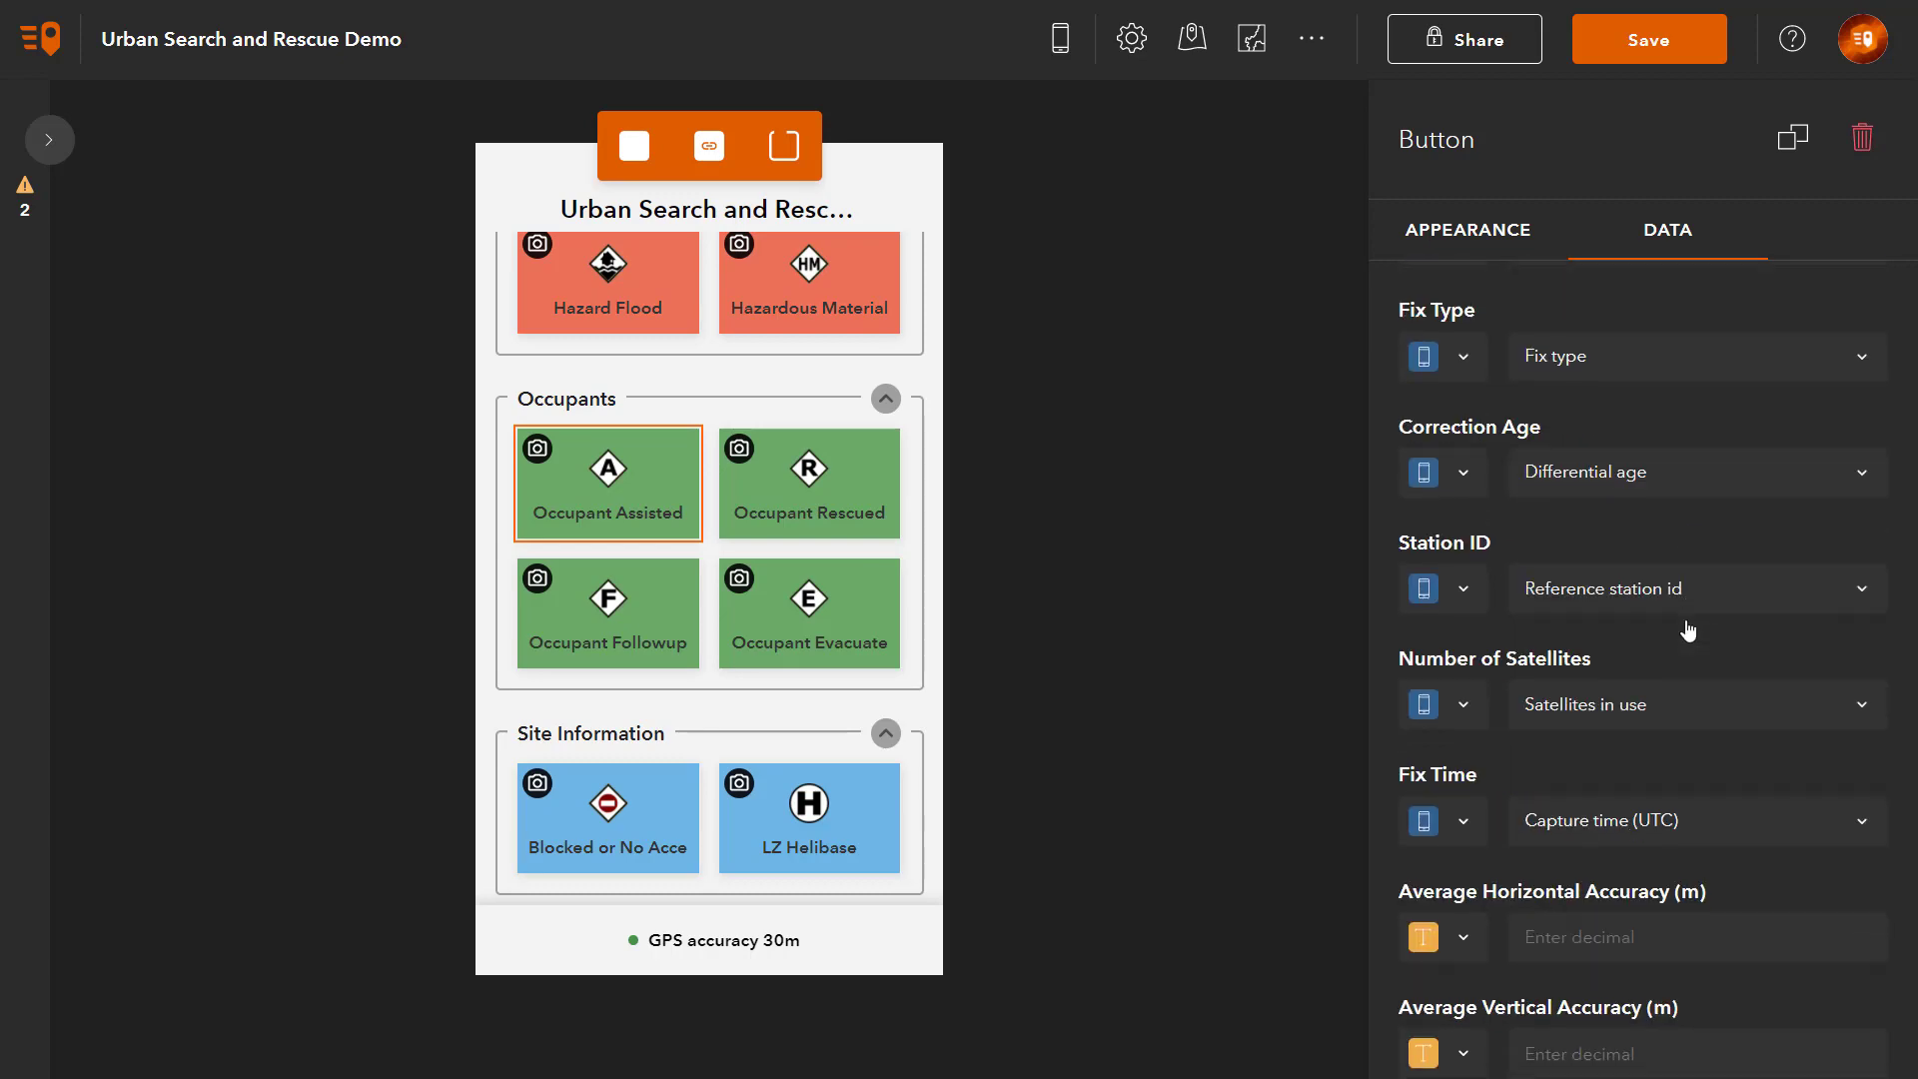
pyautogui.scroll(-5, 1687, 628)
pyautogui.click(1467, 1016)
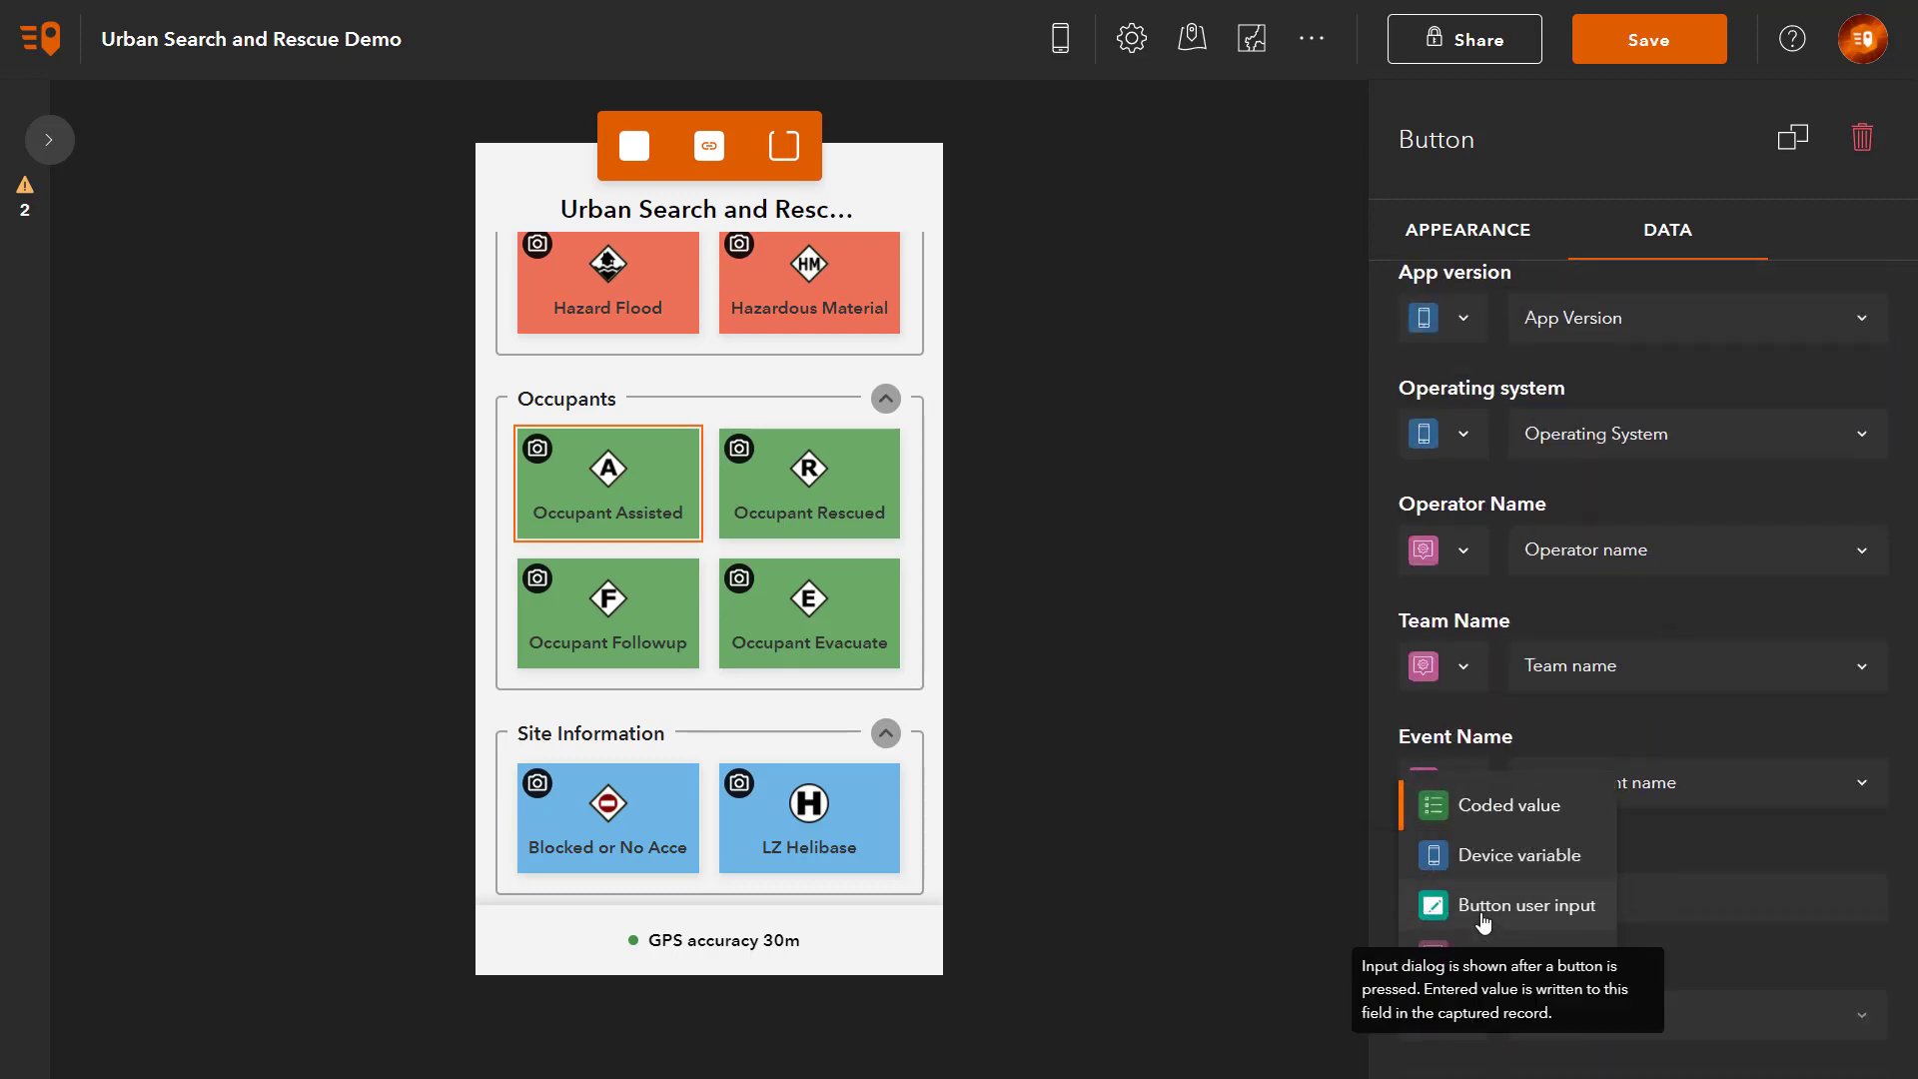
pyautogui.click(1485, 905)
pyautogui.click(1703, 1016)
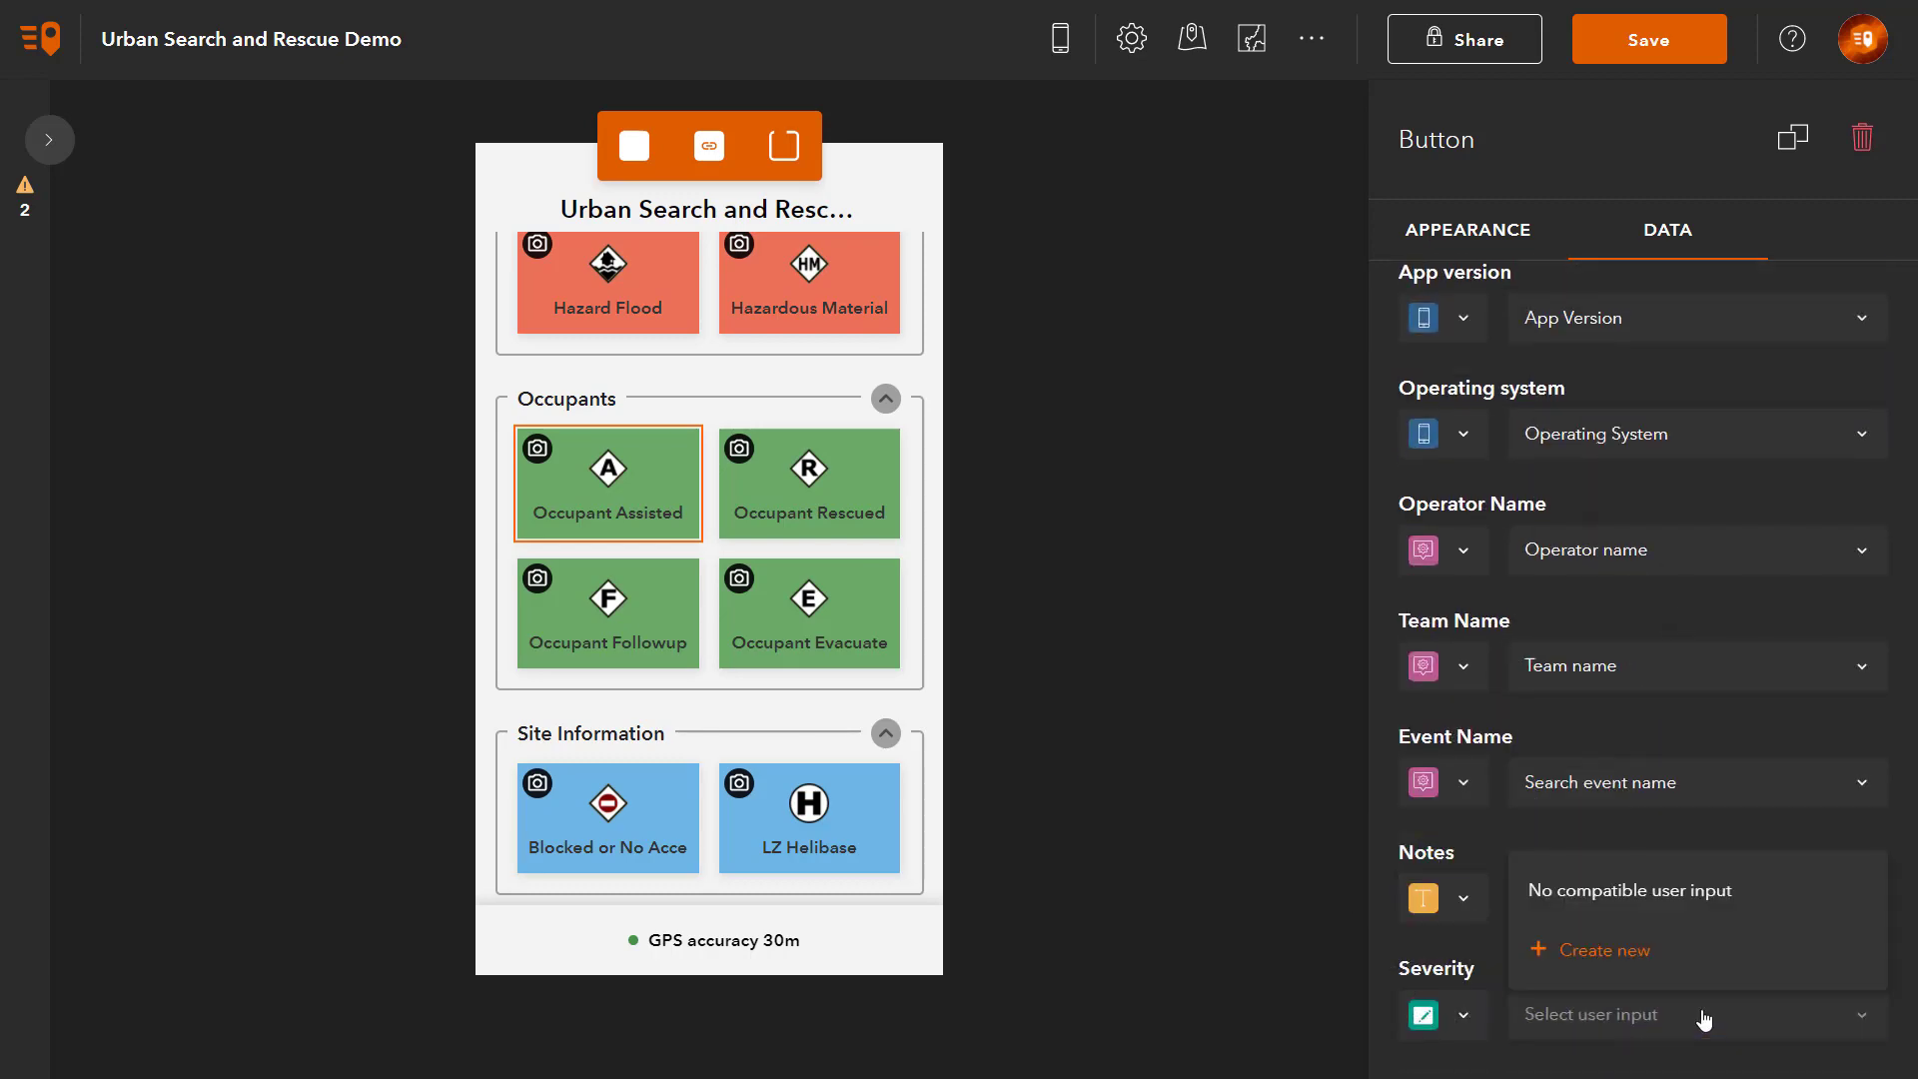
pyautogui.click(1636, 962)
pyautogui.click(1203, 536)
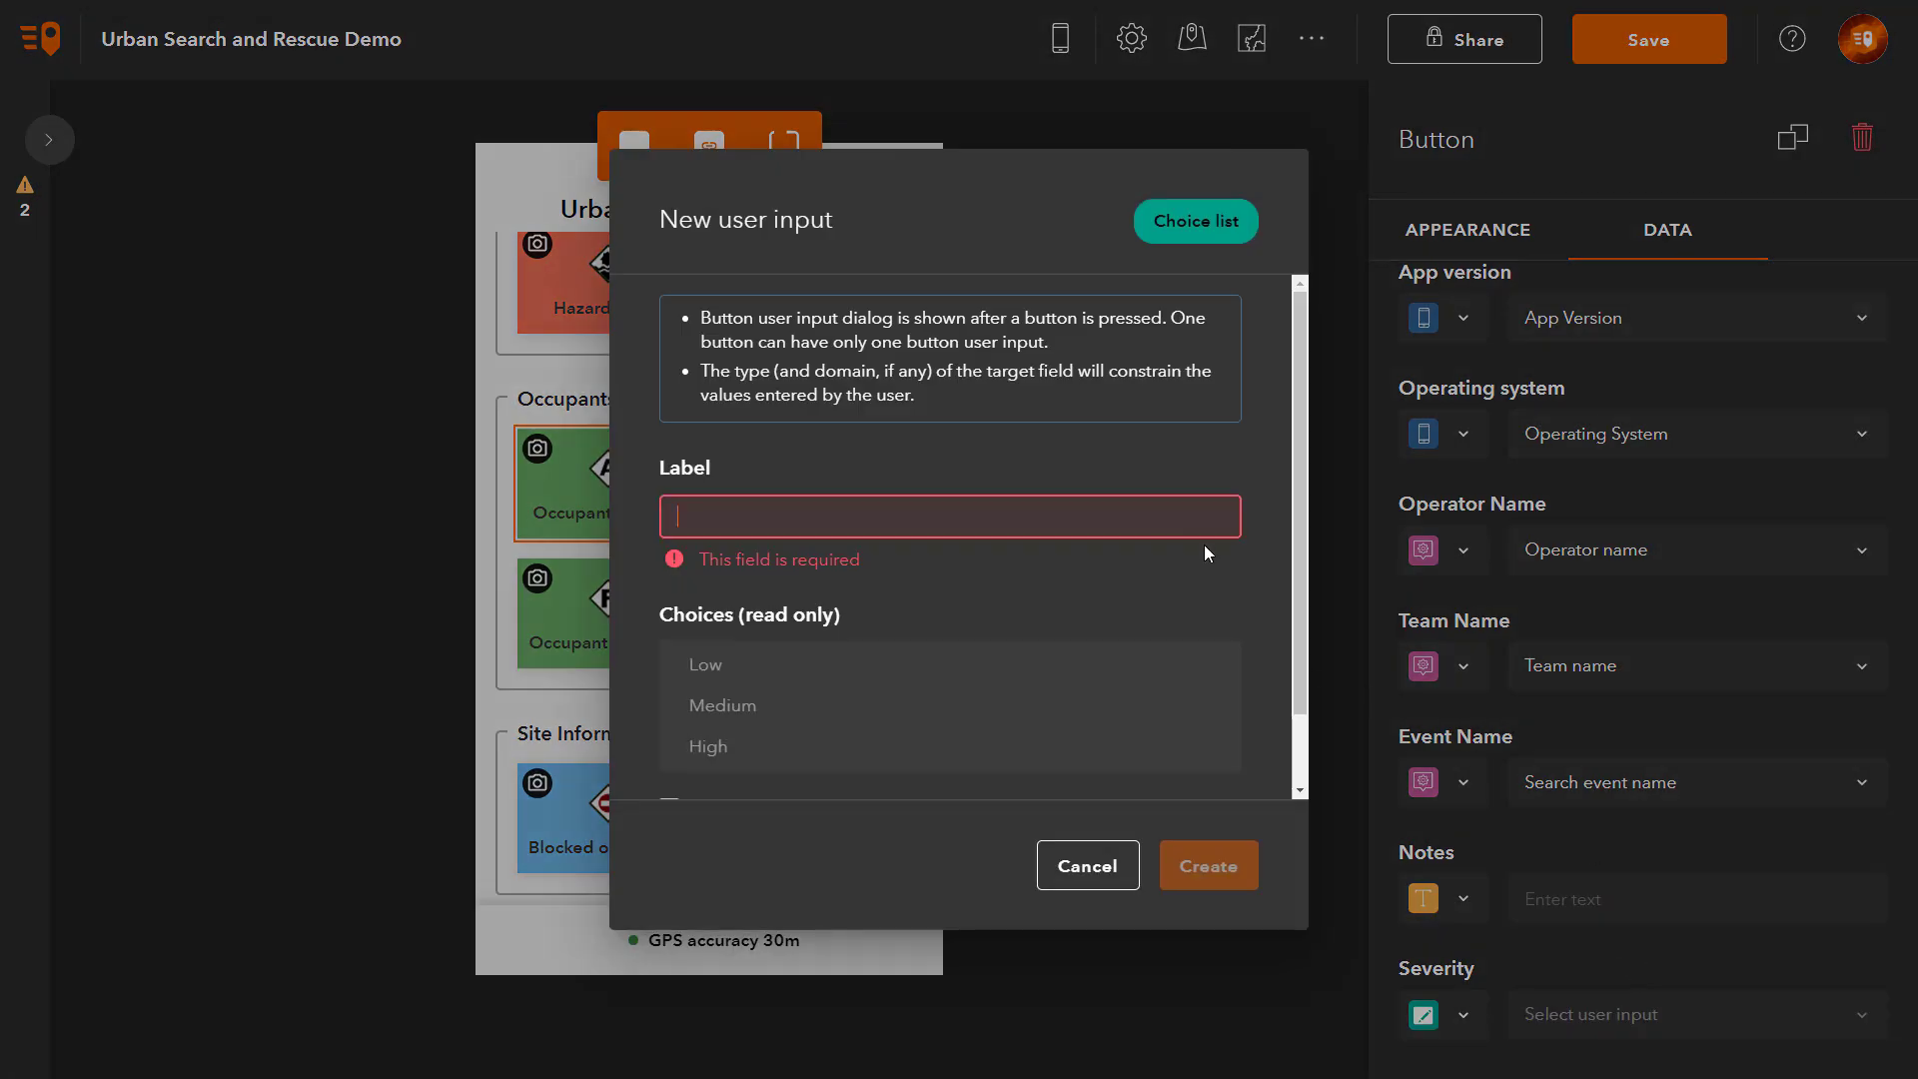
pyautogui.write('Severity')
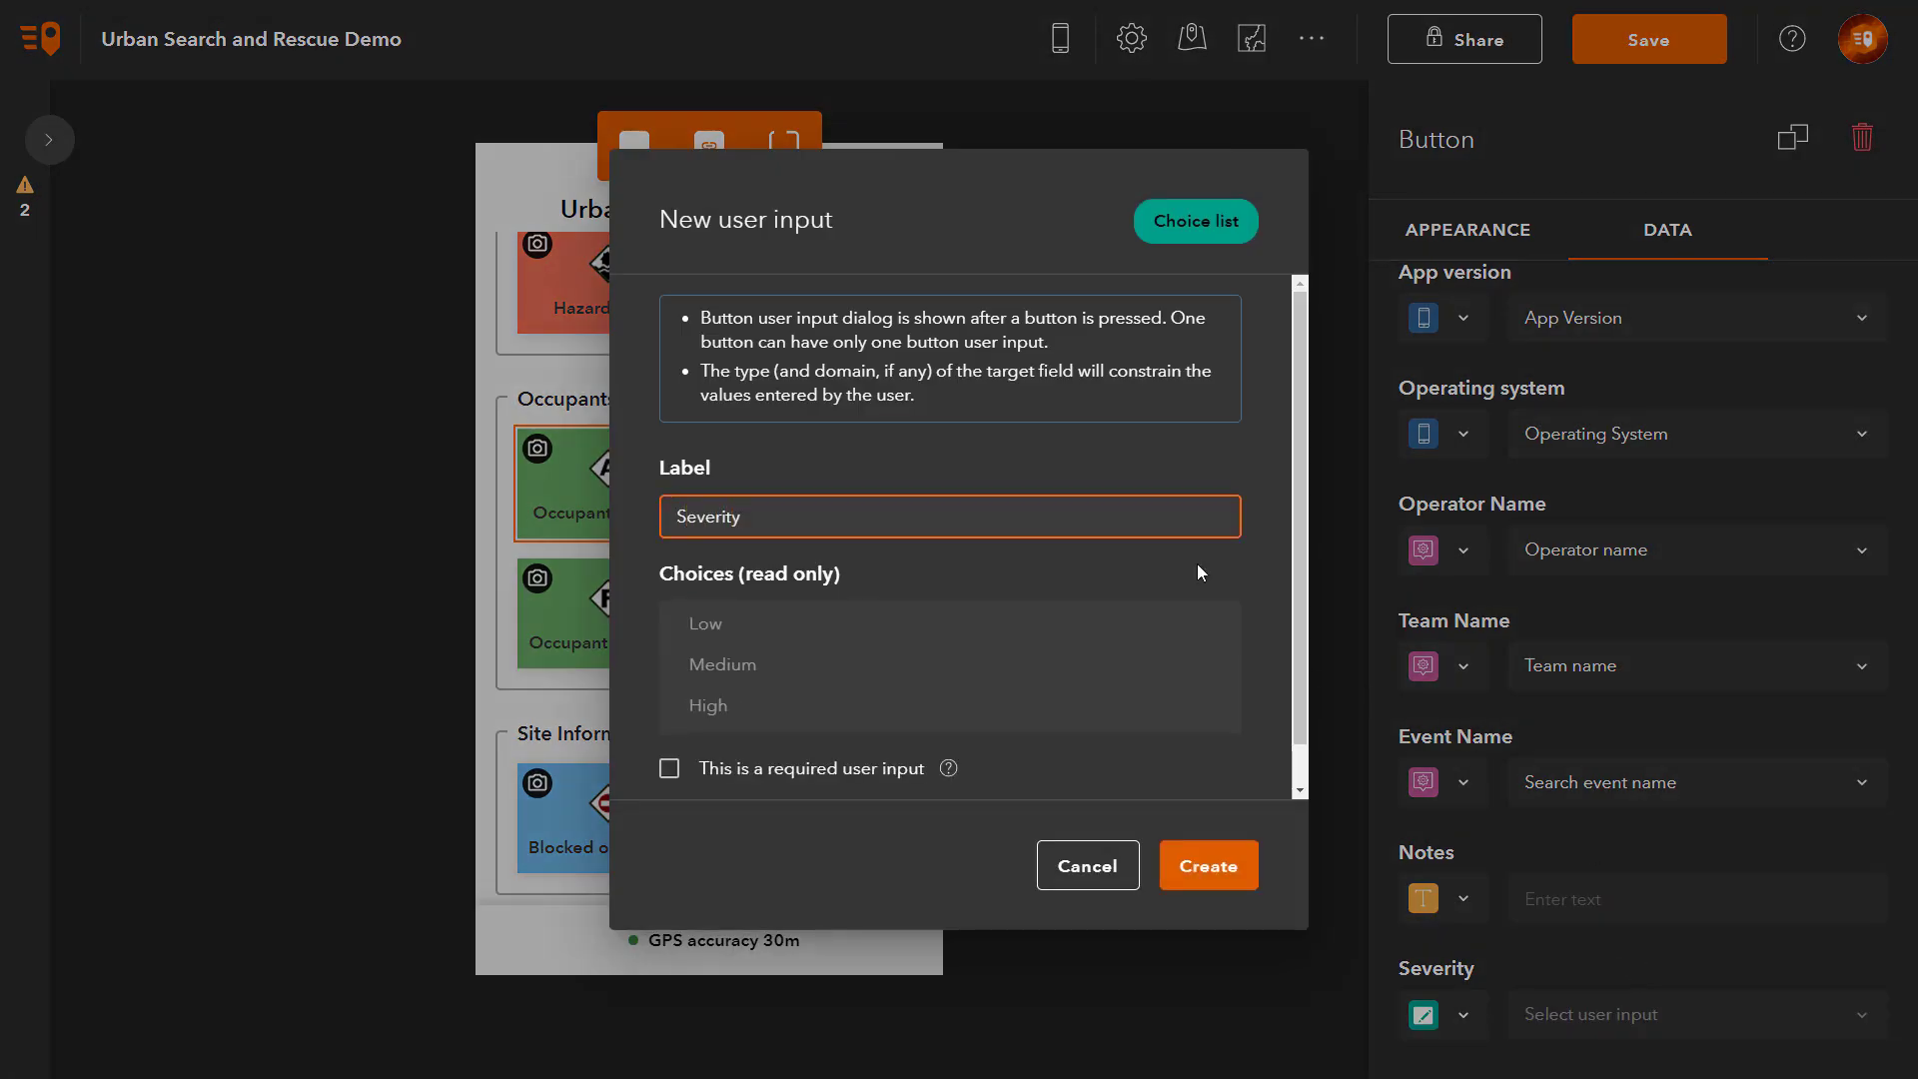
pyautogui.scroll(-1, 1198, 565)
pyautogui.click(1247, 875)
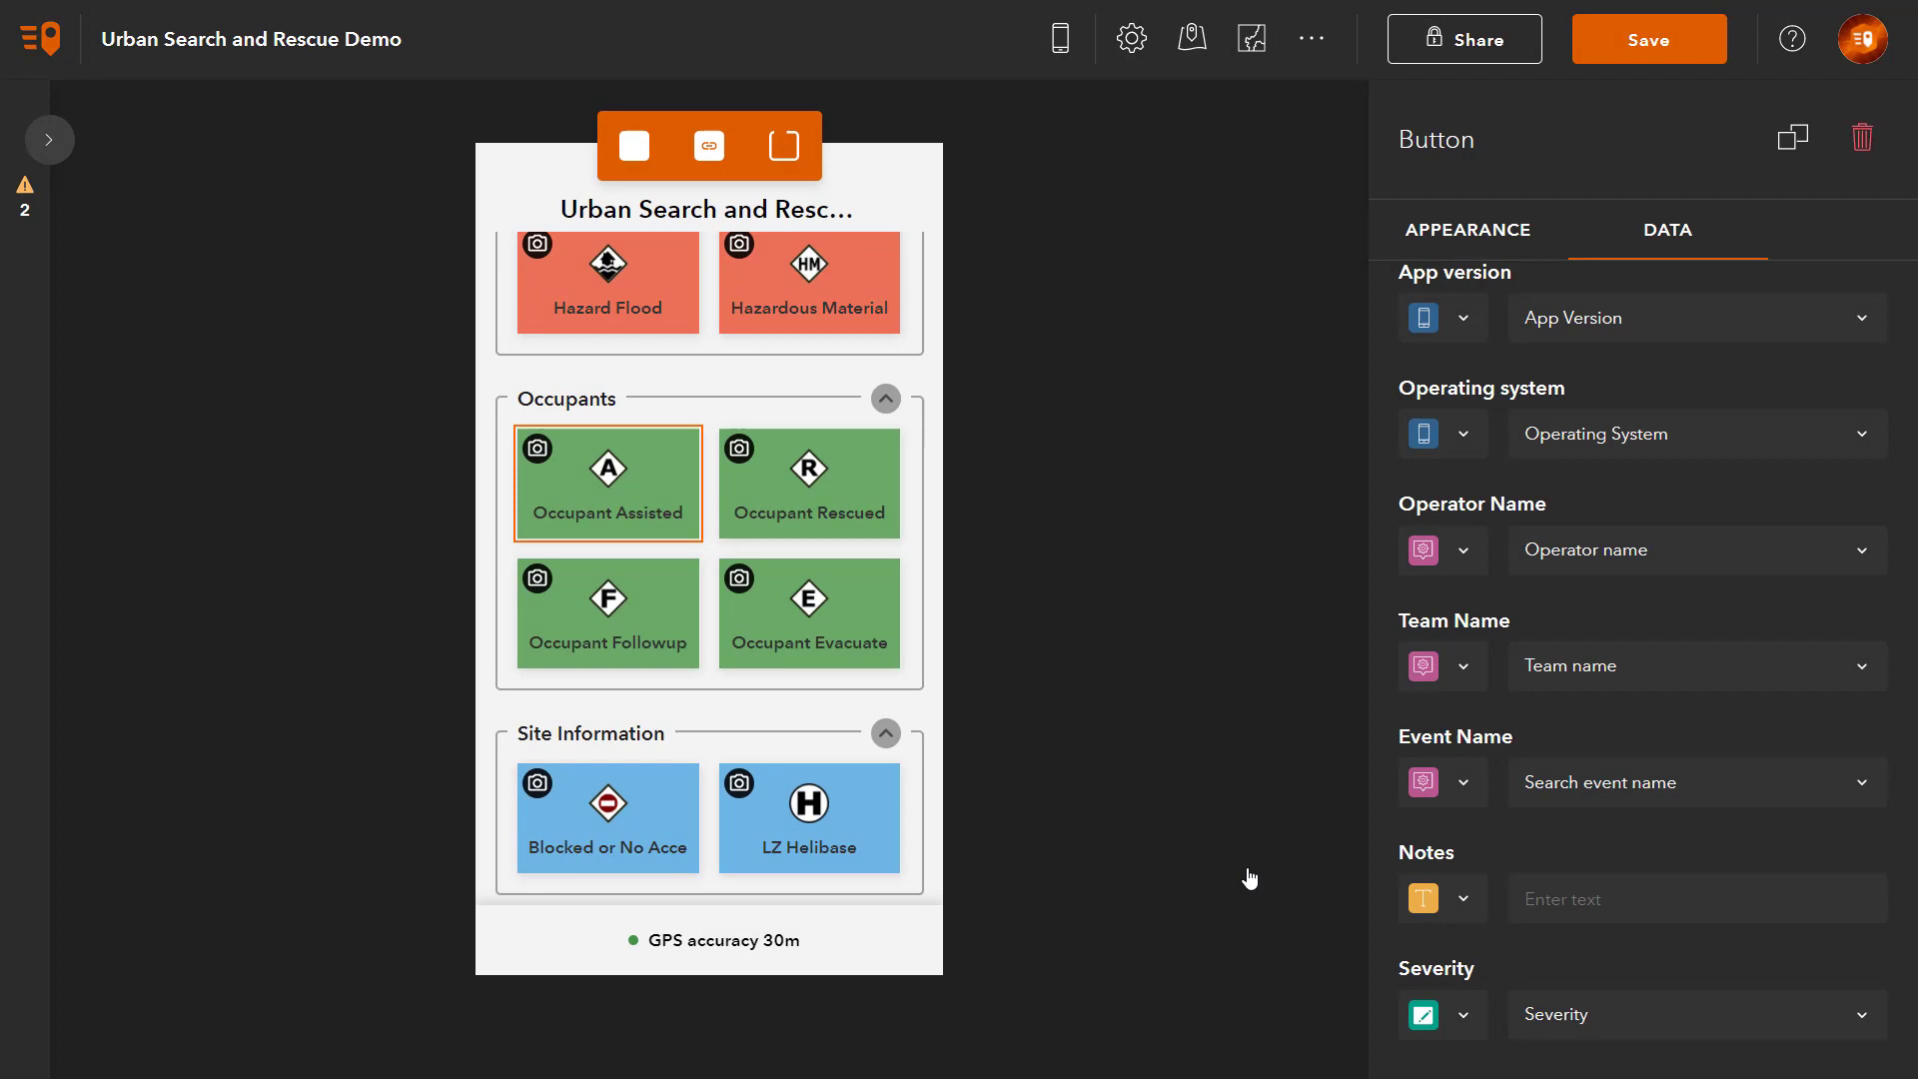
# Step: Assign the Severity input to Occupant Rescued, Followup and Evacuate, then save the project
pyautogui.click(853, 531)
pyautogui.click(1464, 1015)
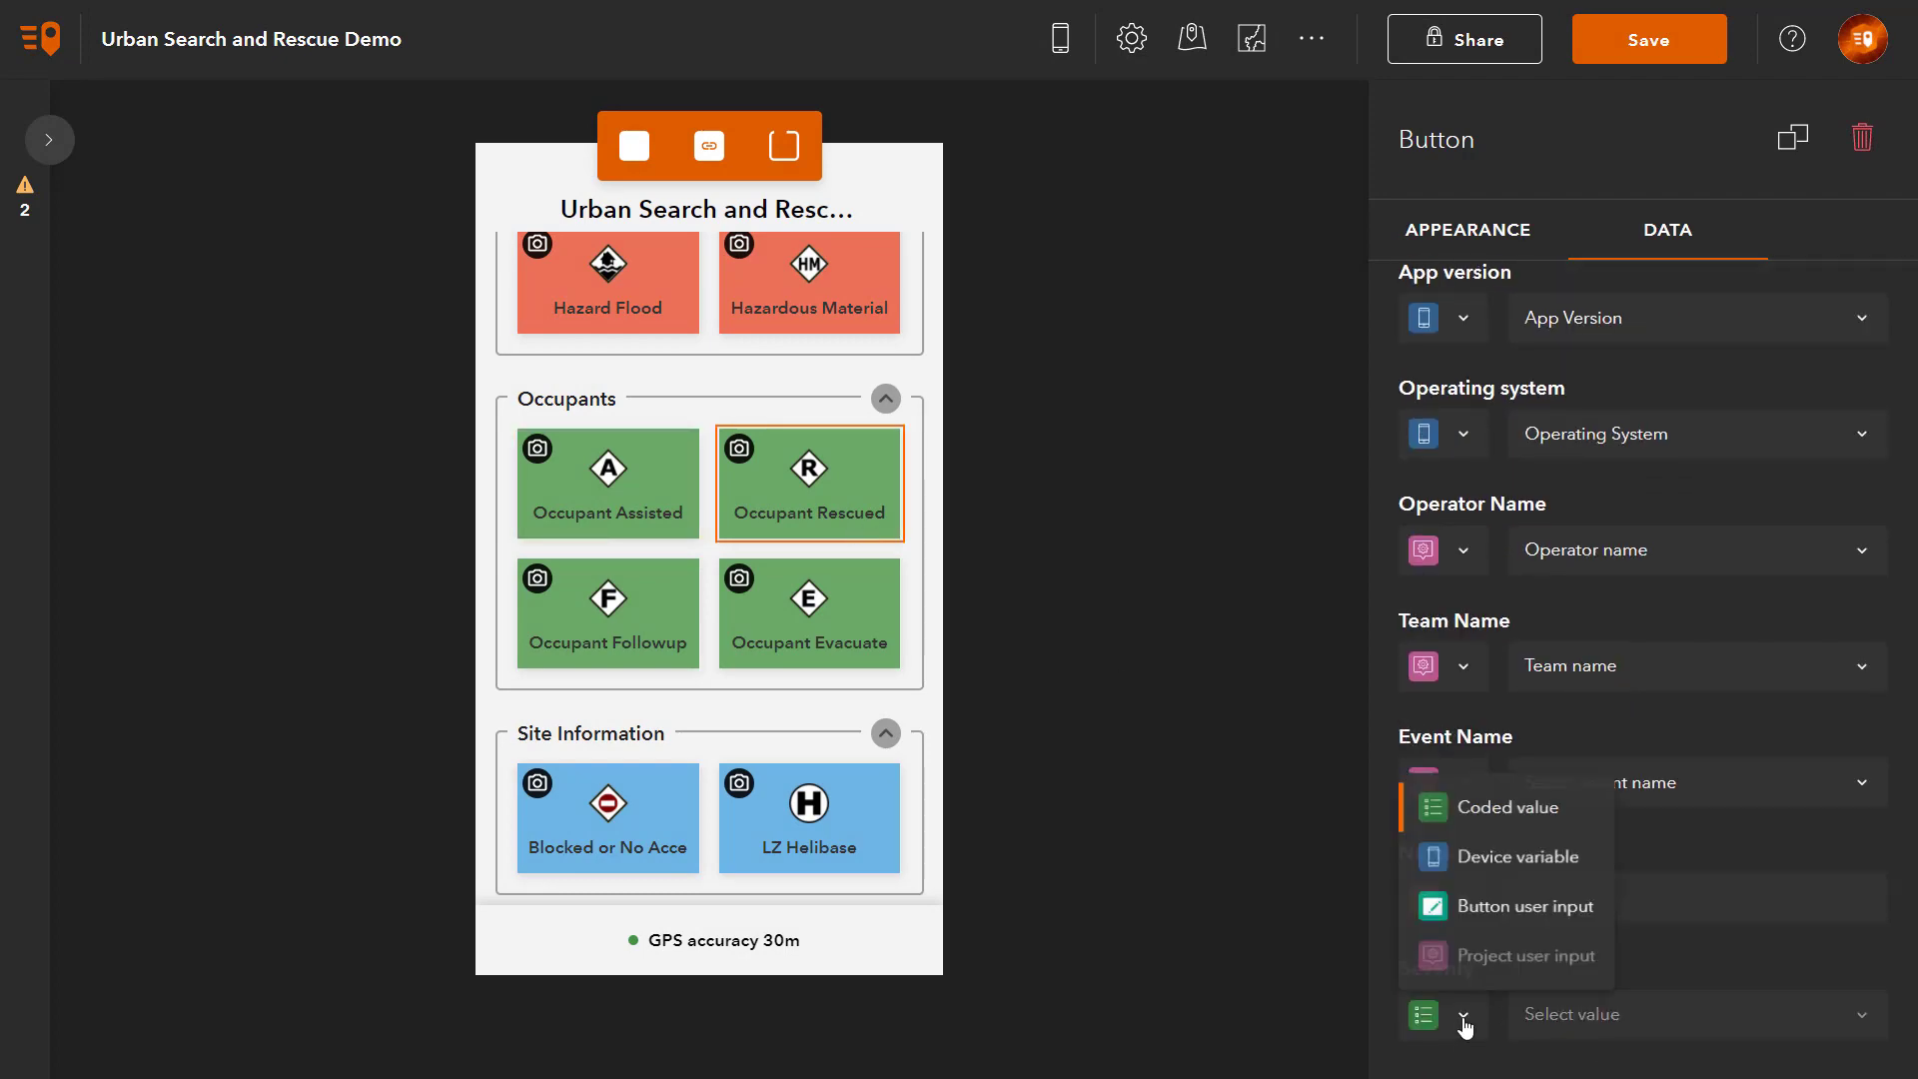
pyautogui.click(1489, 904)
pyautogui.click(1631, 911)
pyautogui.click(650, 639)
pyautogui.scroll(-5, 1519, 840)
pyautogui.click(1464, 1015)
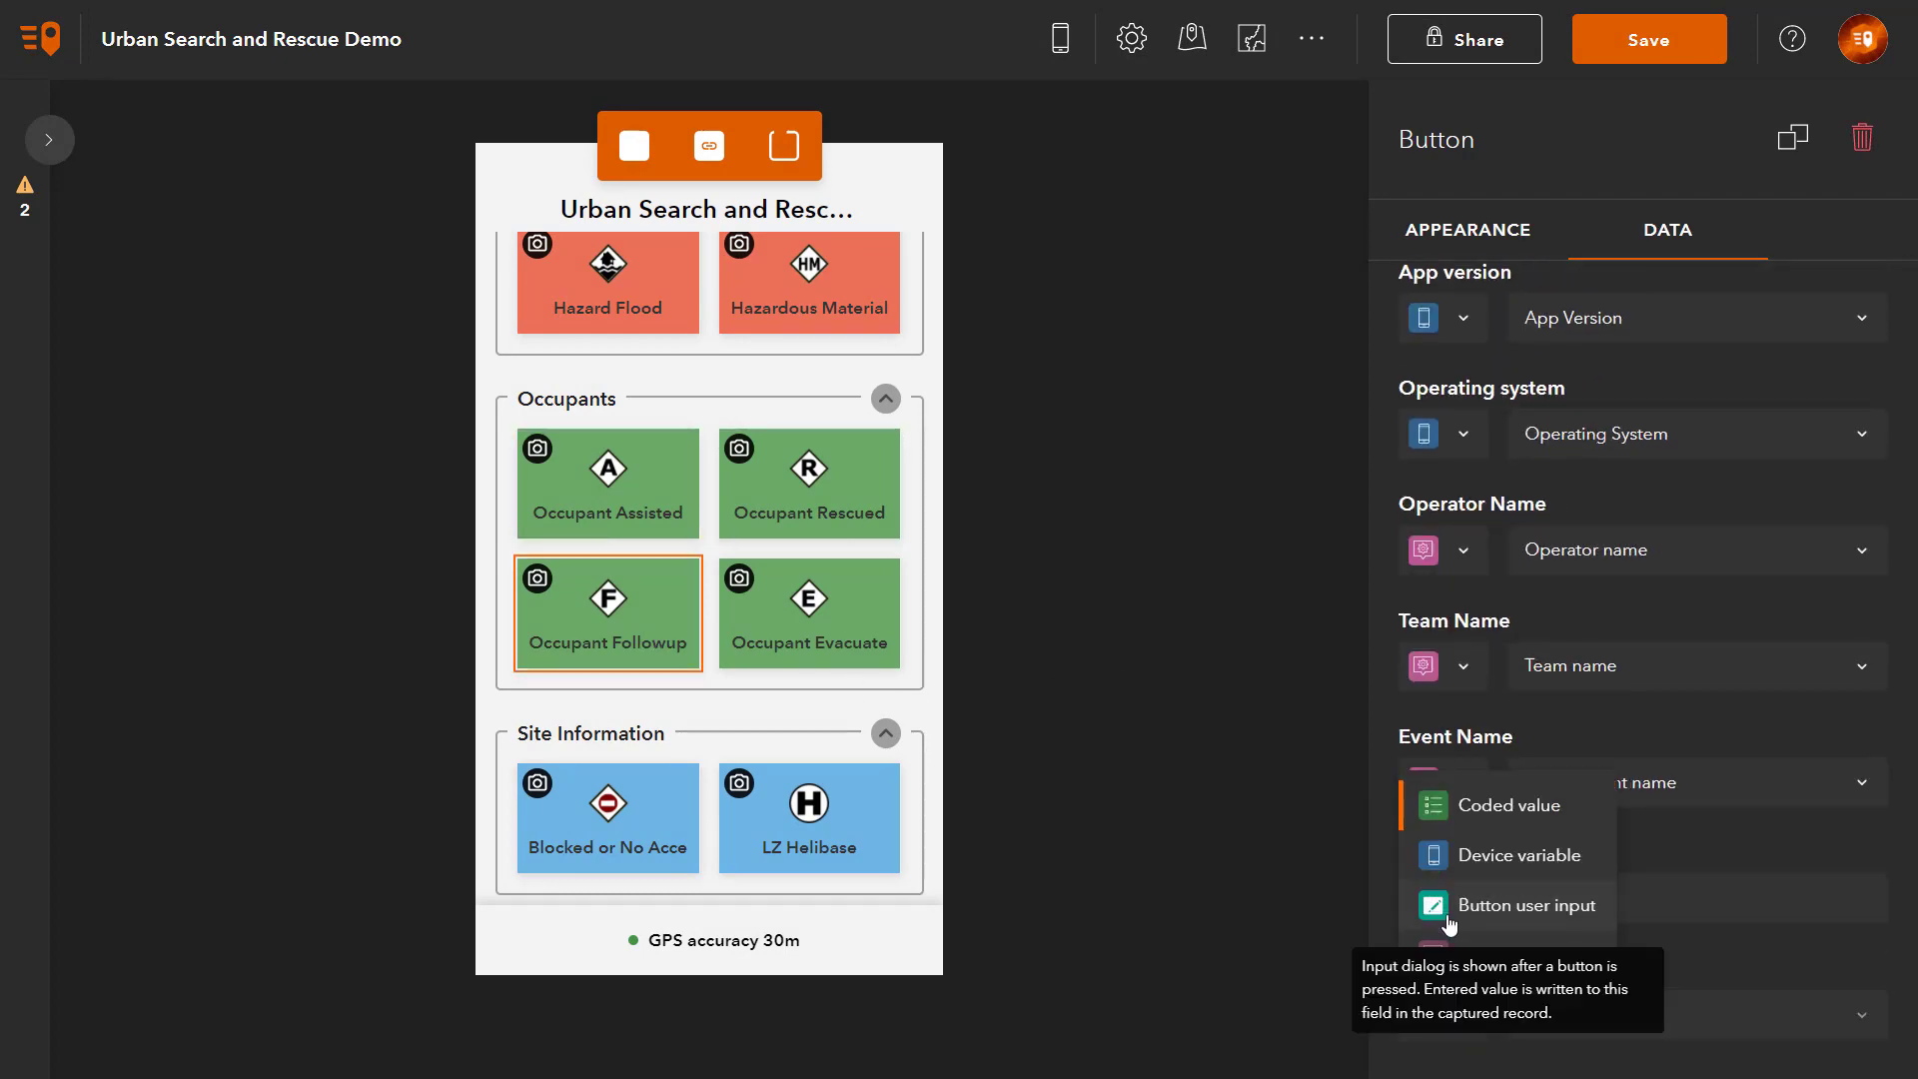
pyautogui.click(1559, 904)
pyautogui.click(809, 610)
pyautogui.scroll(-5, 1498, 800)
pyautogui.click(1627, 1015)
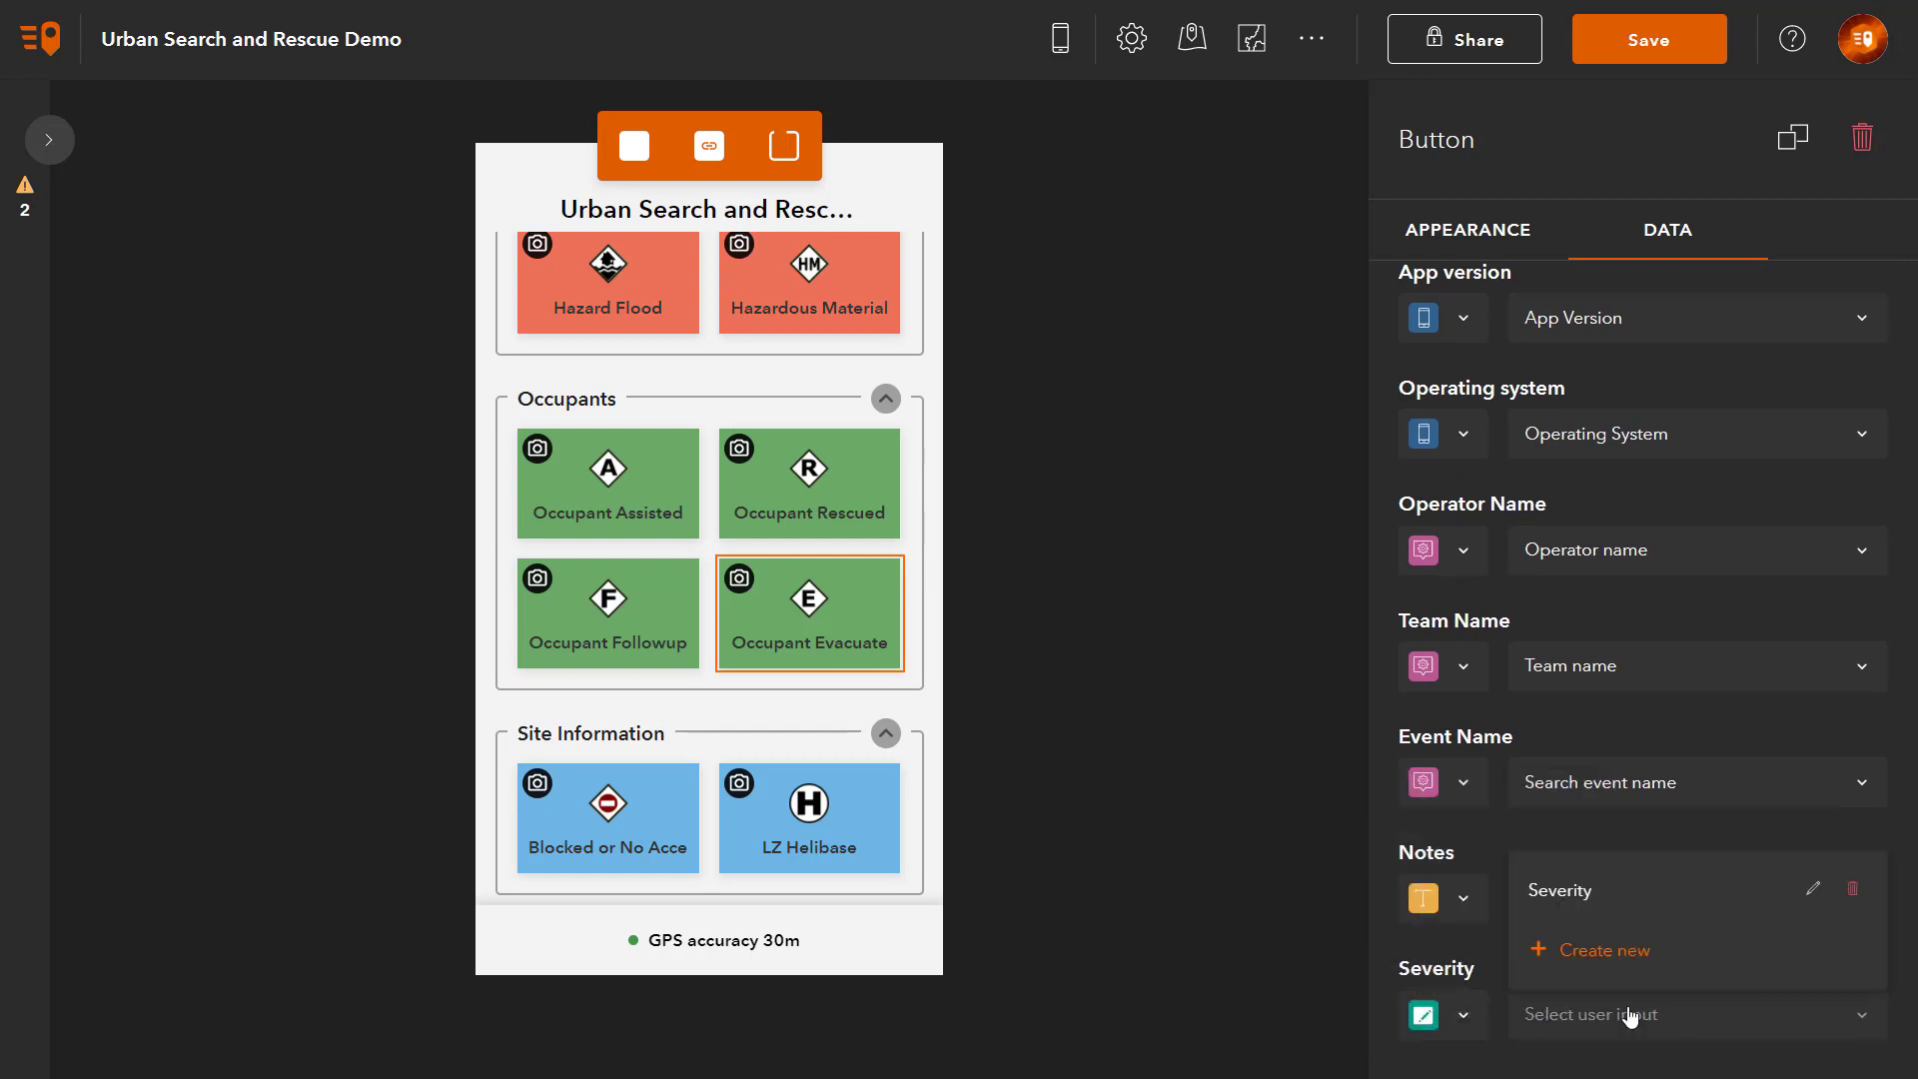
pyautogui.click(1559, 887)
pyautogui.click(1699, 40)
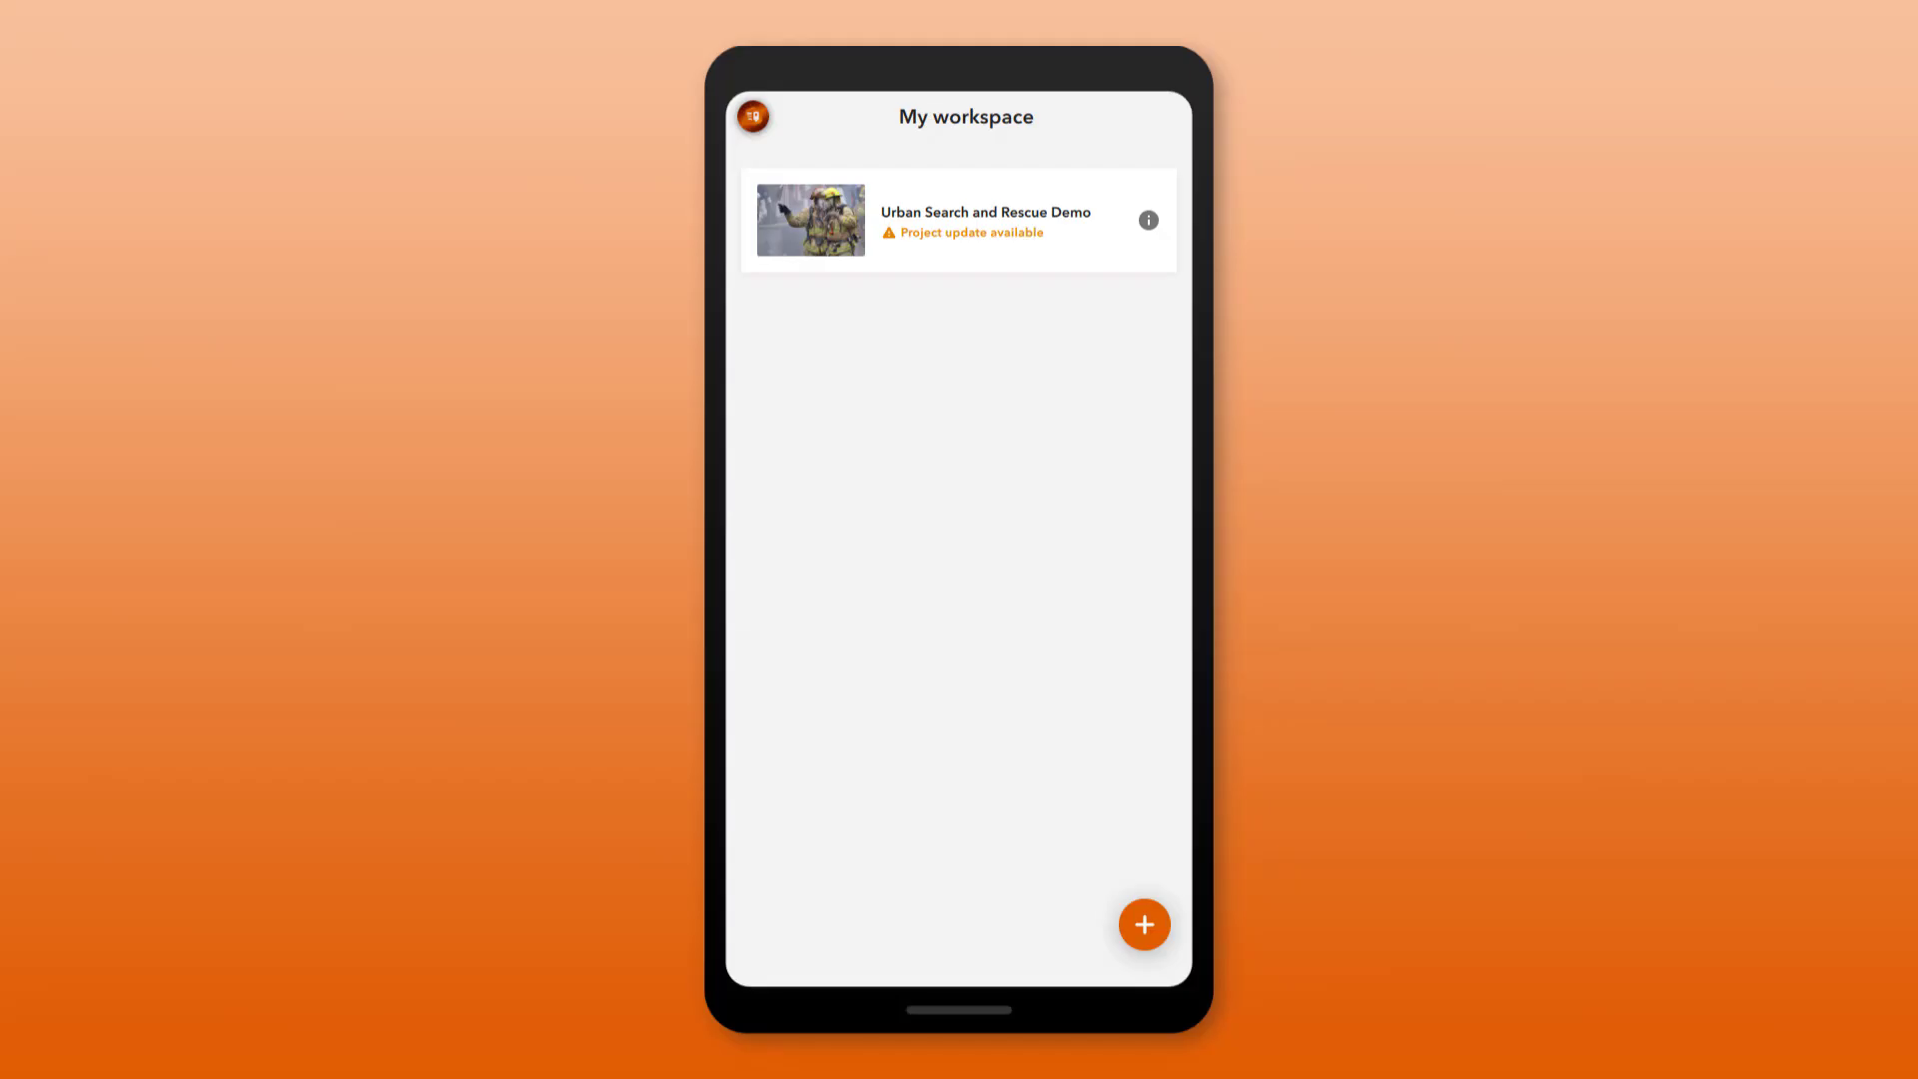
# Step: Update the Urban Search and Rescue Demo project on the phone and open it
pyautogui.click(1036, 236)
pyautogui.click(1057, 602)
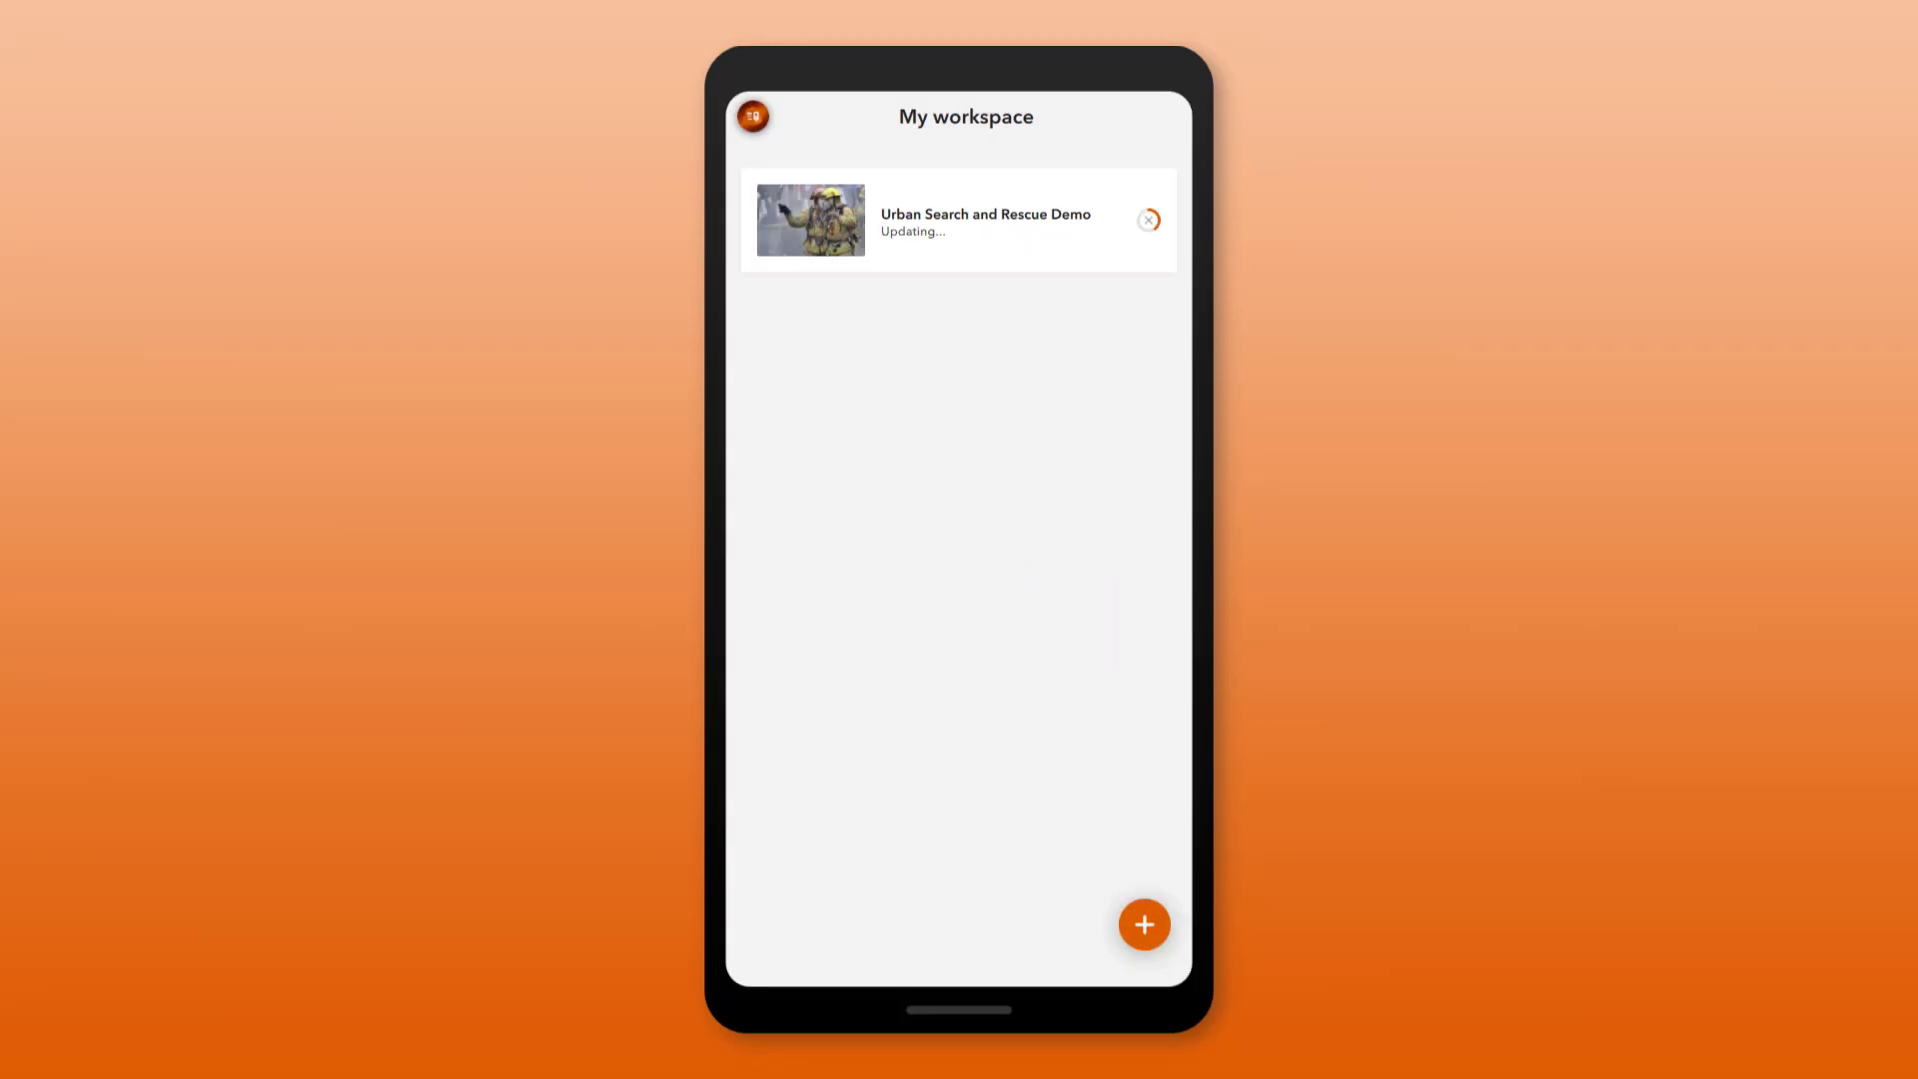
pyautogui.click(1040, 236)
# Step: Reuse event name Redlands January 2022 and the previous operator name, and choose Alpha Team
pyautogui.click(865, 287)
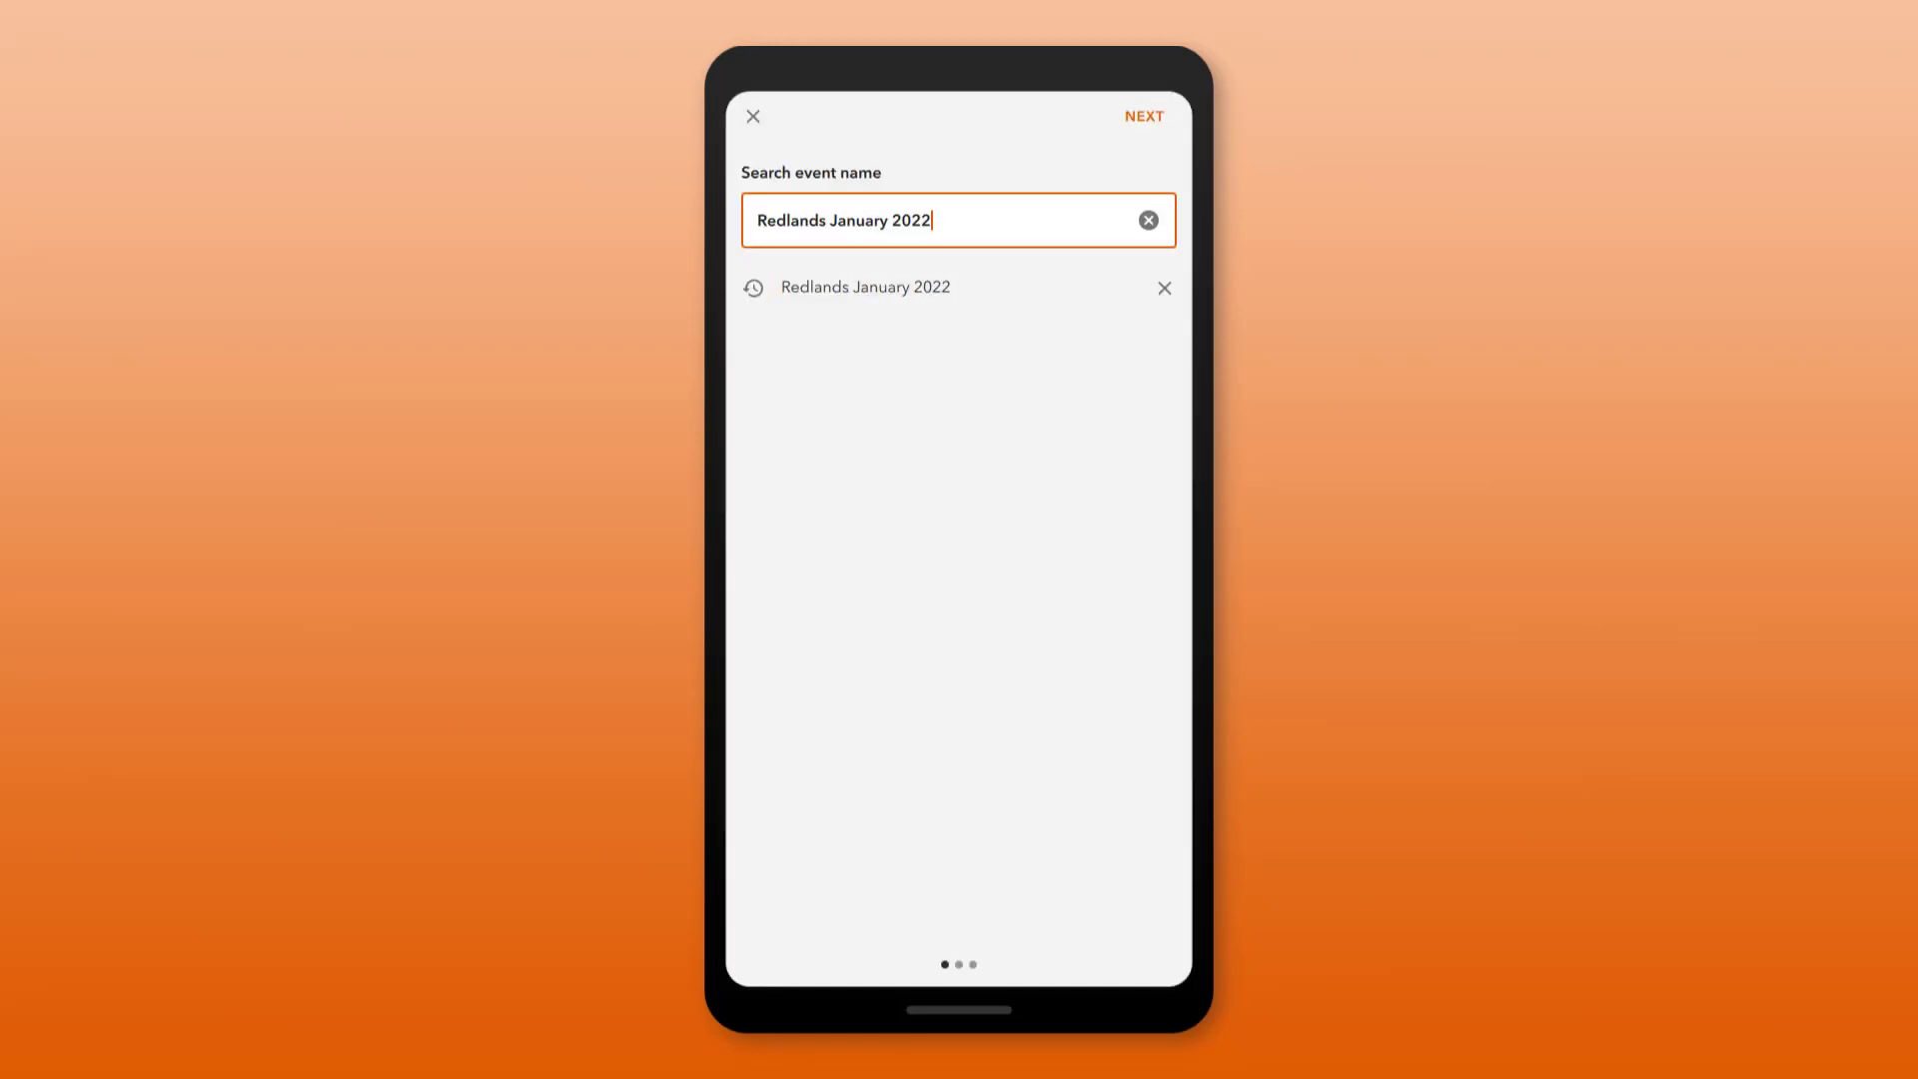
pyautogui.click(1145, 116)
pyautogui.click(865, 286)
pyautogui.click(1145, 116)
pyautogui.click(761, 223)
pyautogui.click(1145, 116)
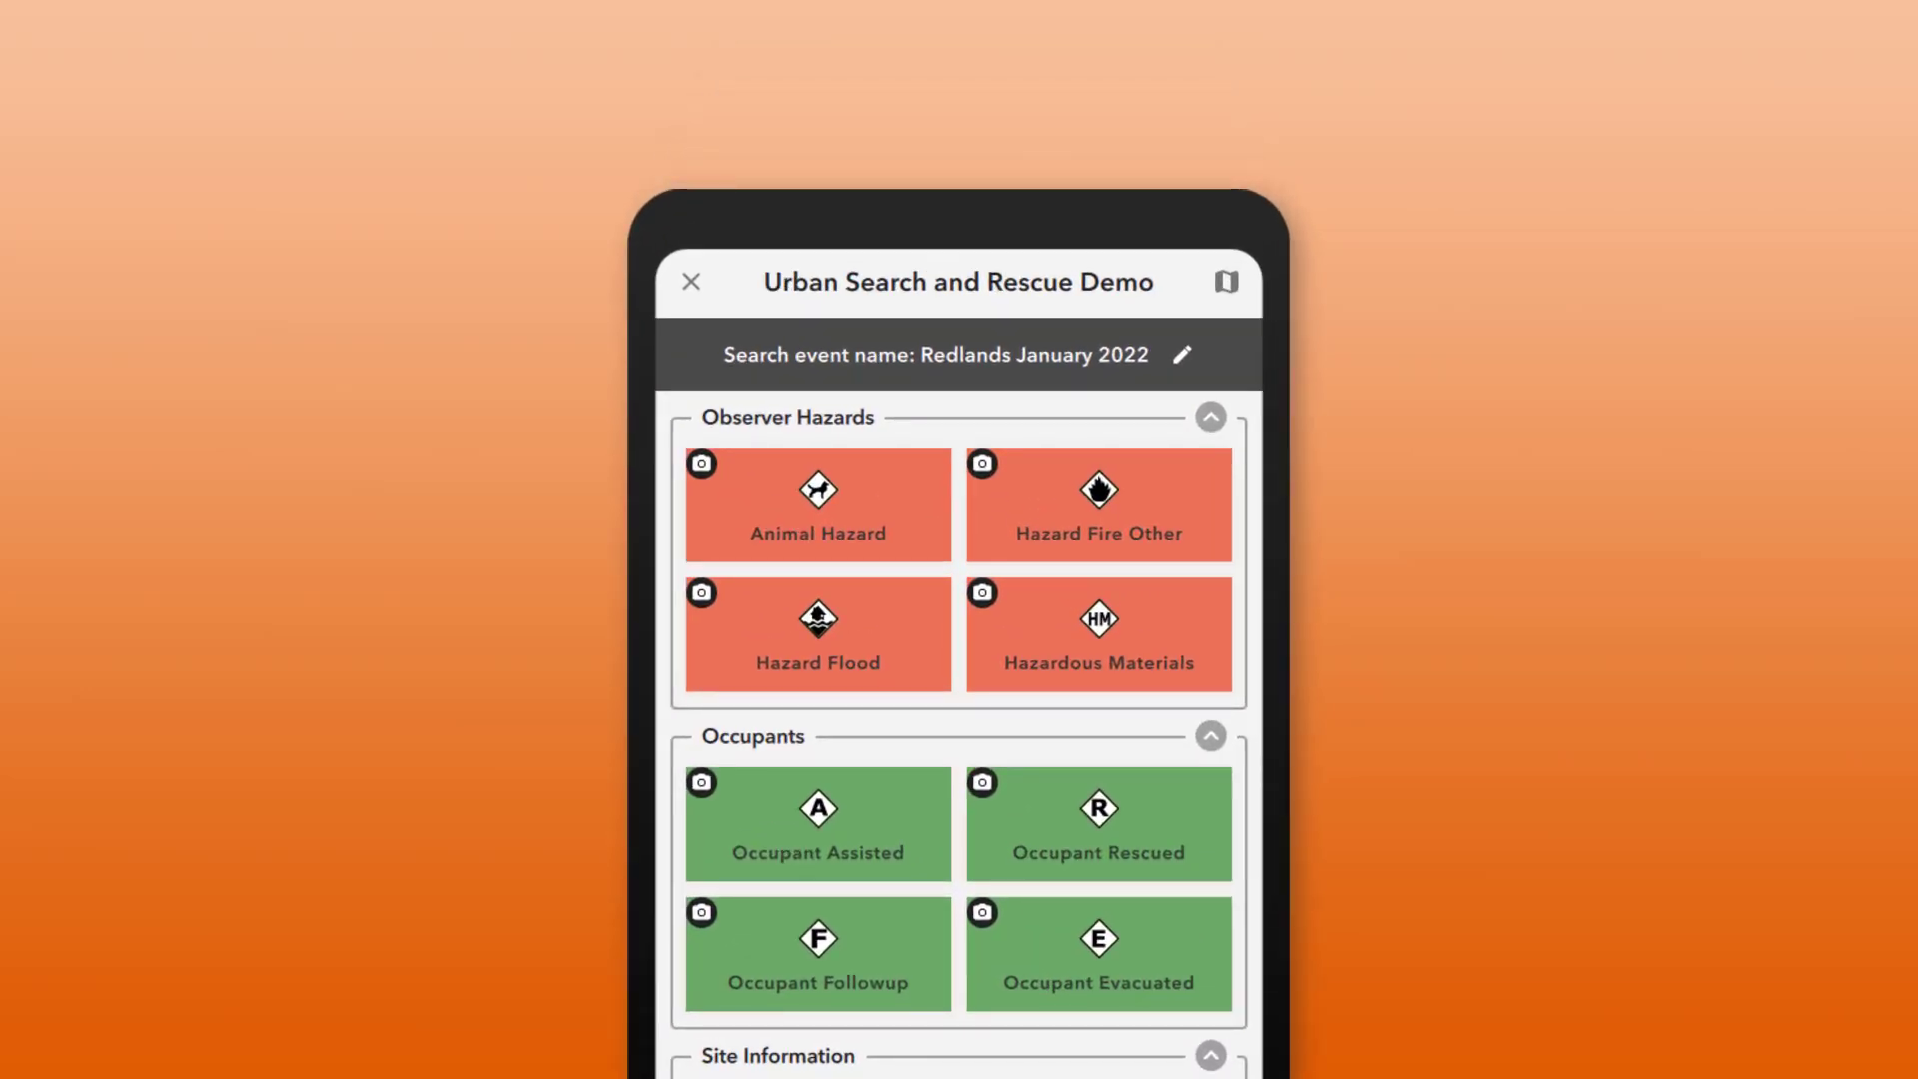
# Step: Capture a Hazard Fire Other record noting 'Minor damage. Additional assessment required by fire investigation crew.'
pyautogui.click(1105, 500)
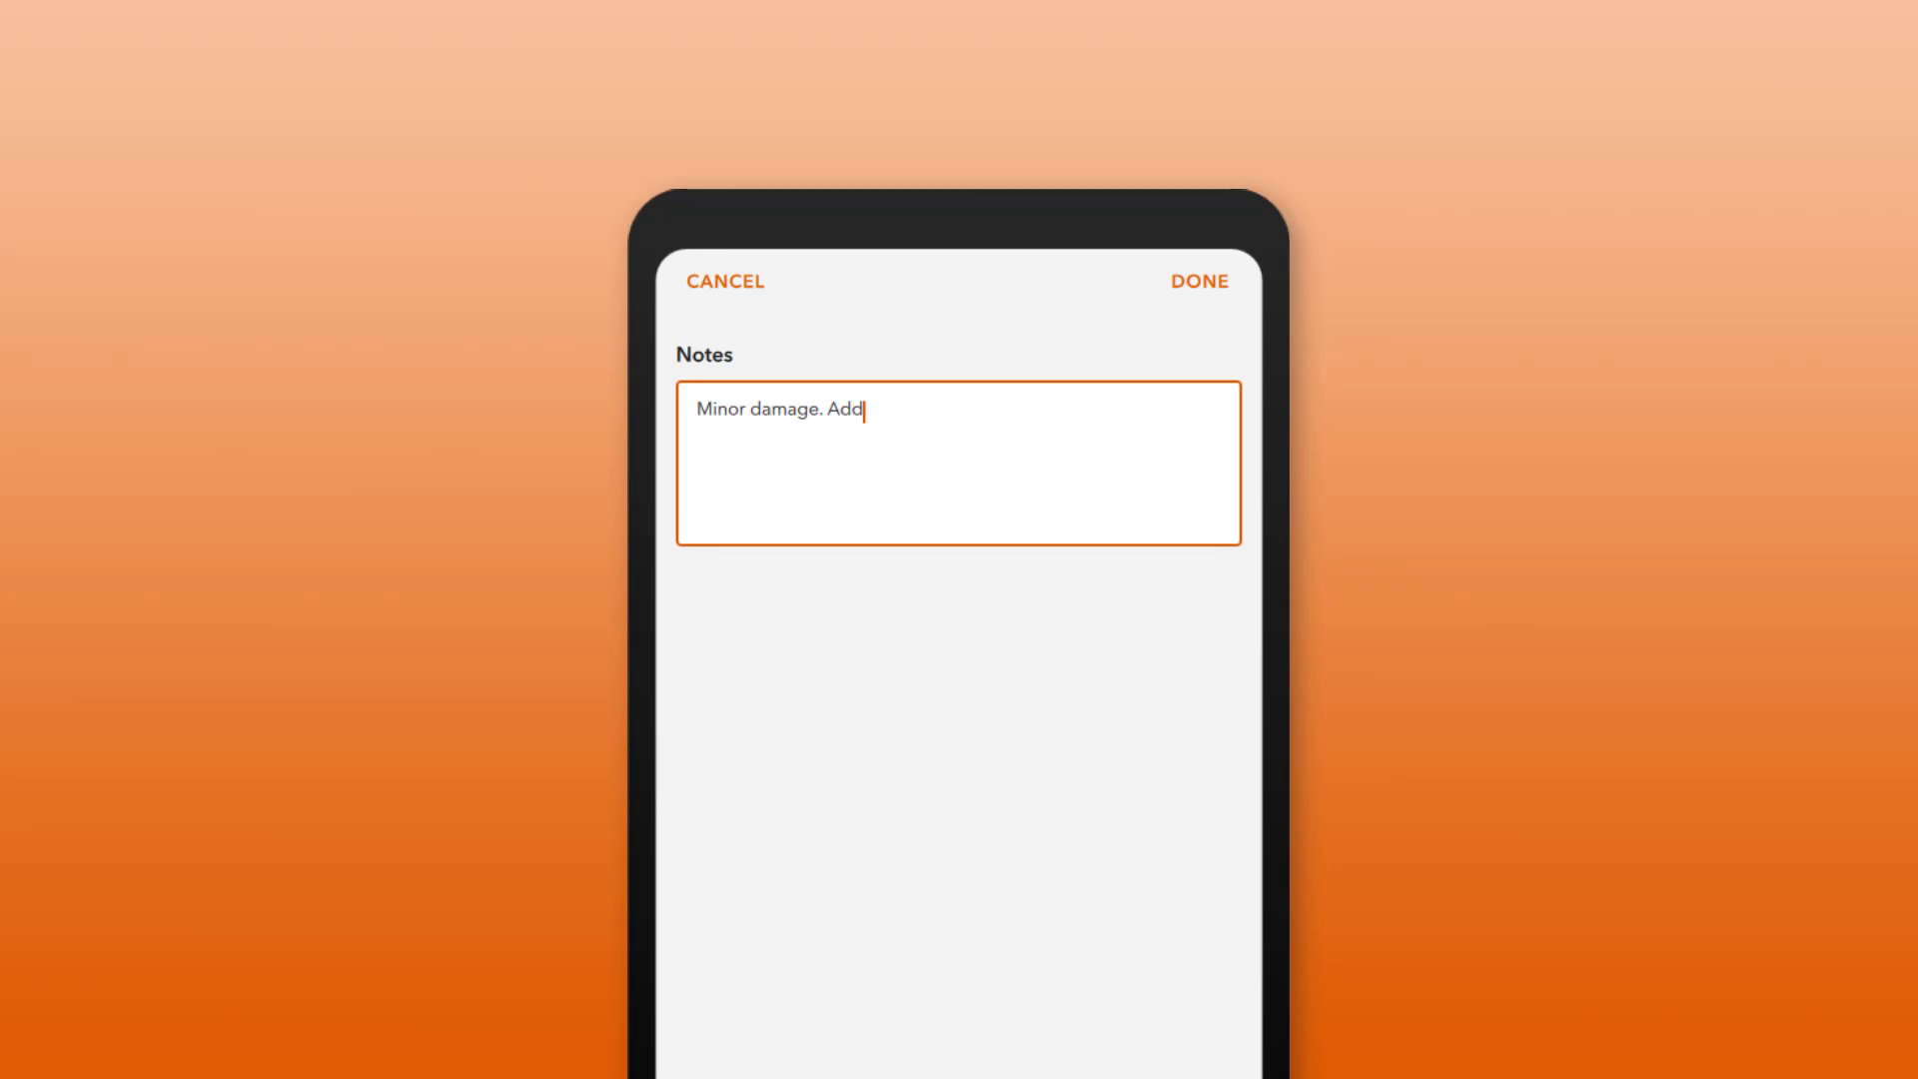
pyautogui.write('t req')
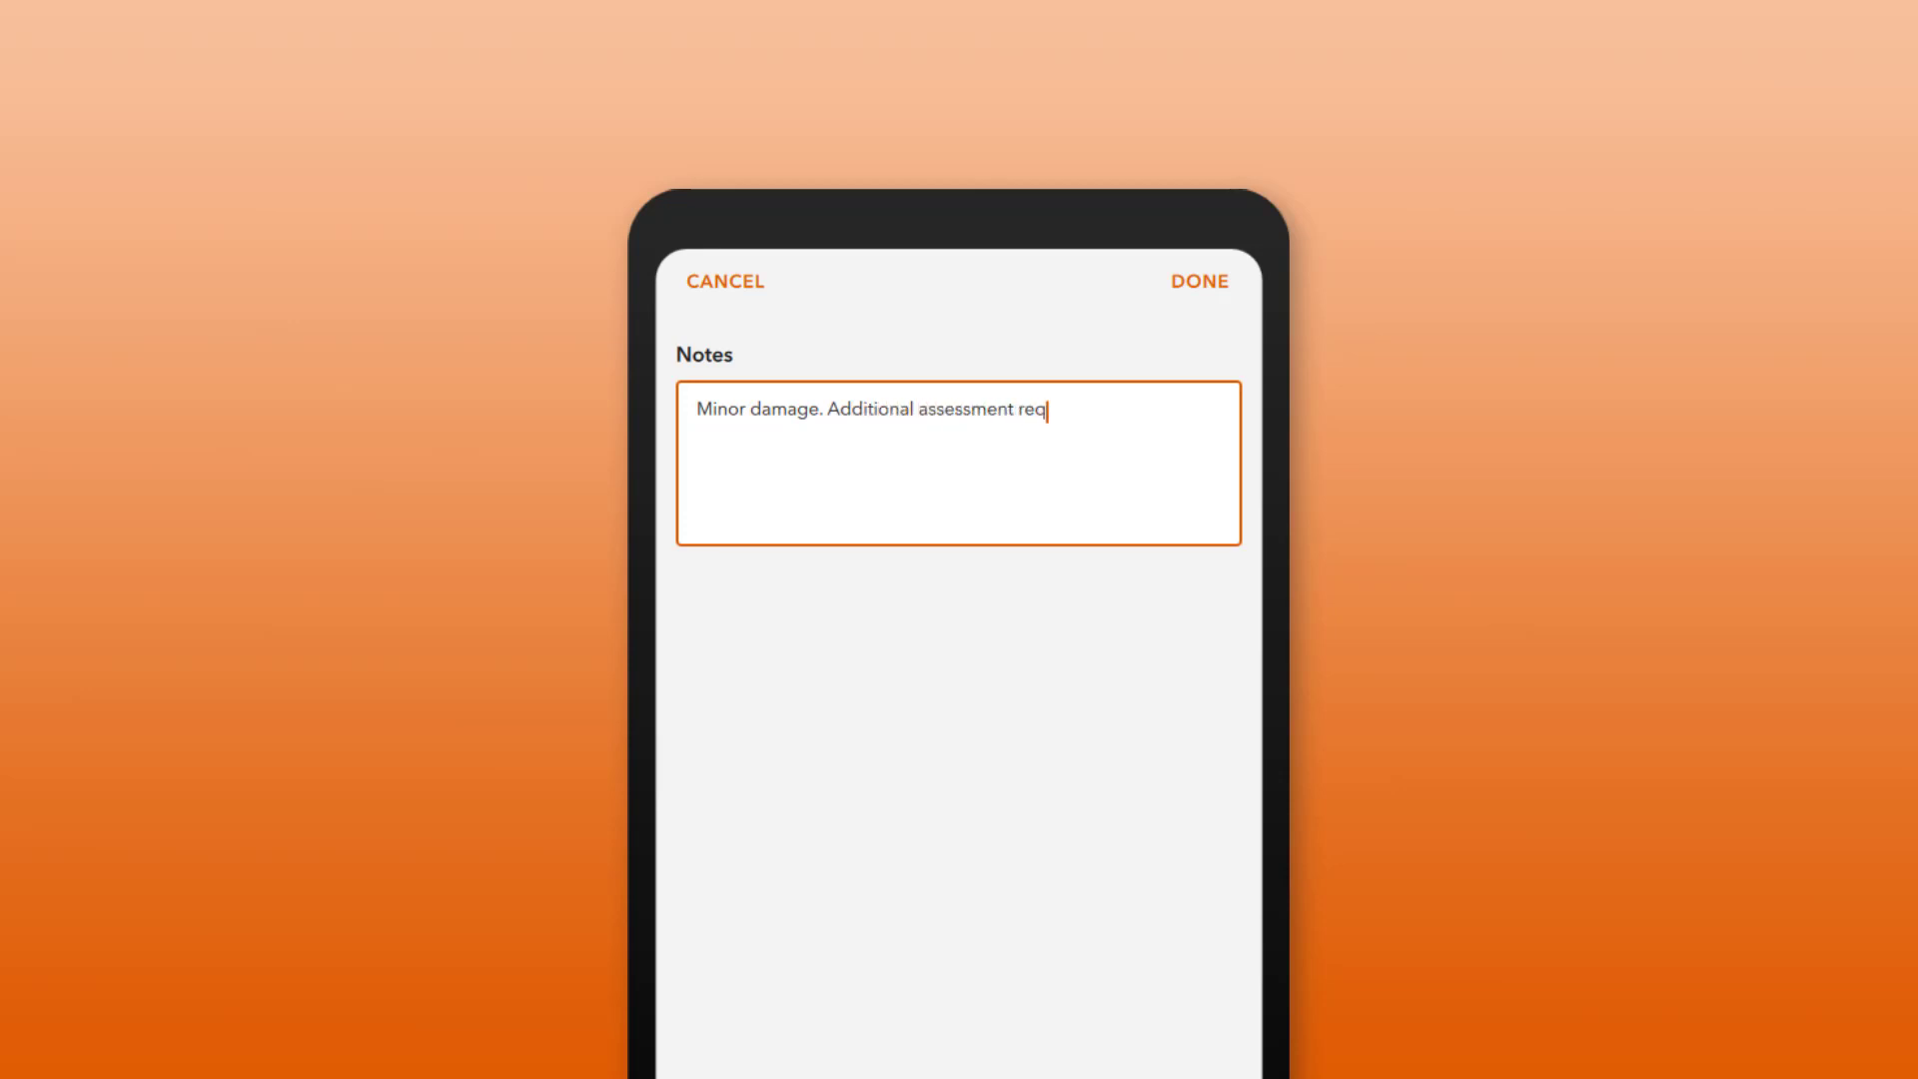
pyautogui.write('uired by fire investigation crew.')
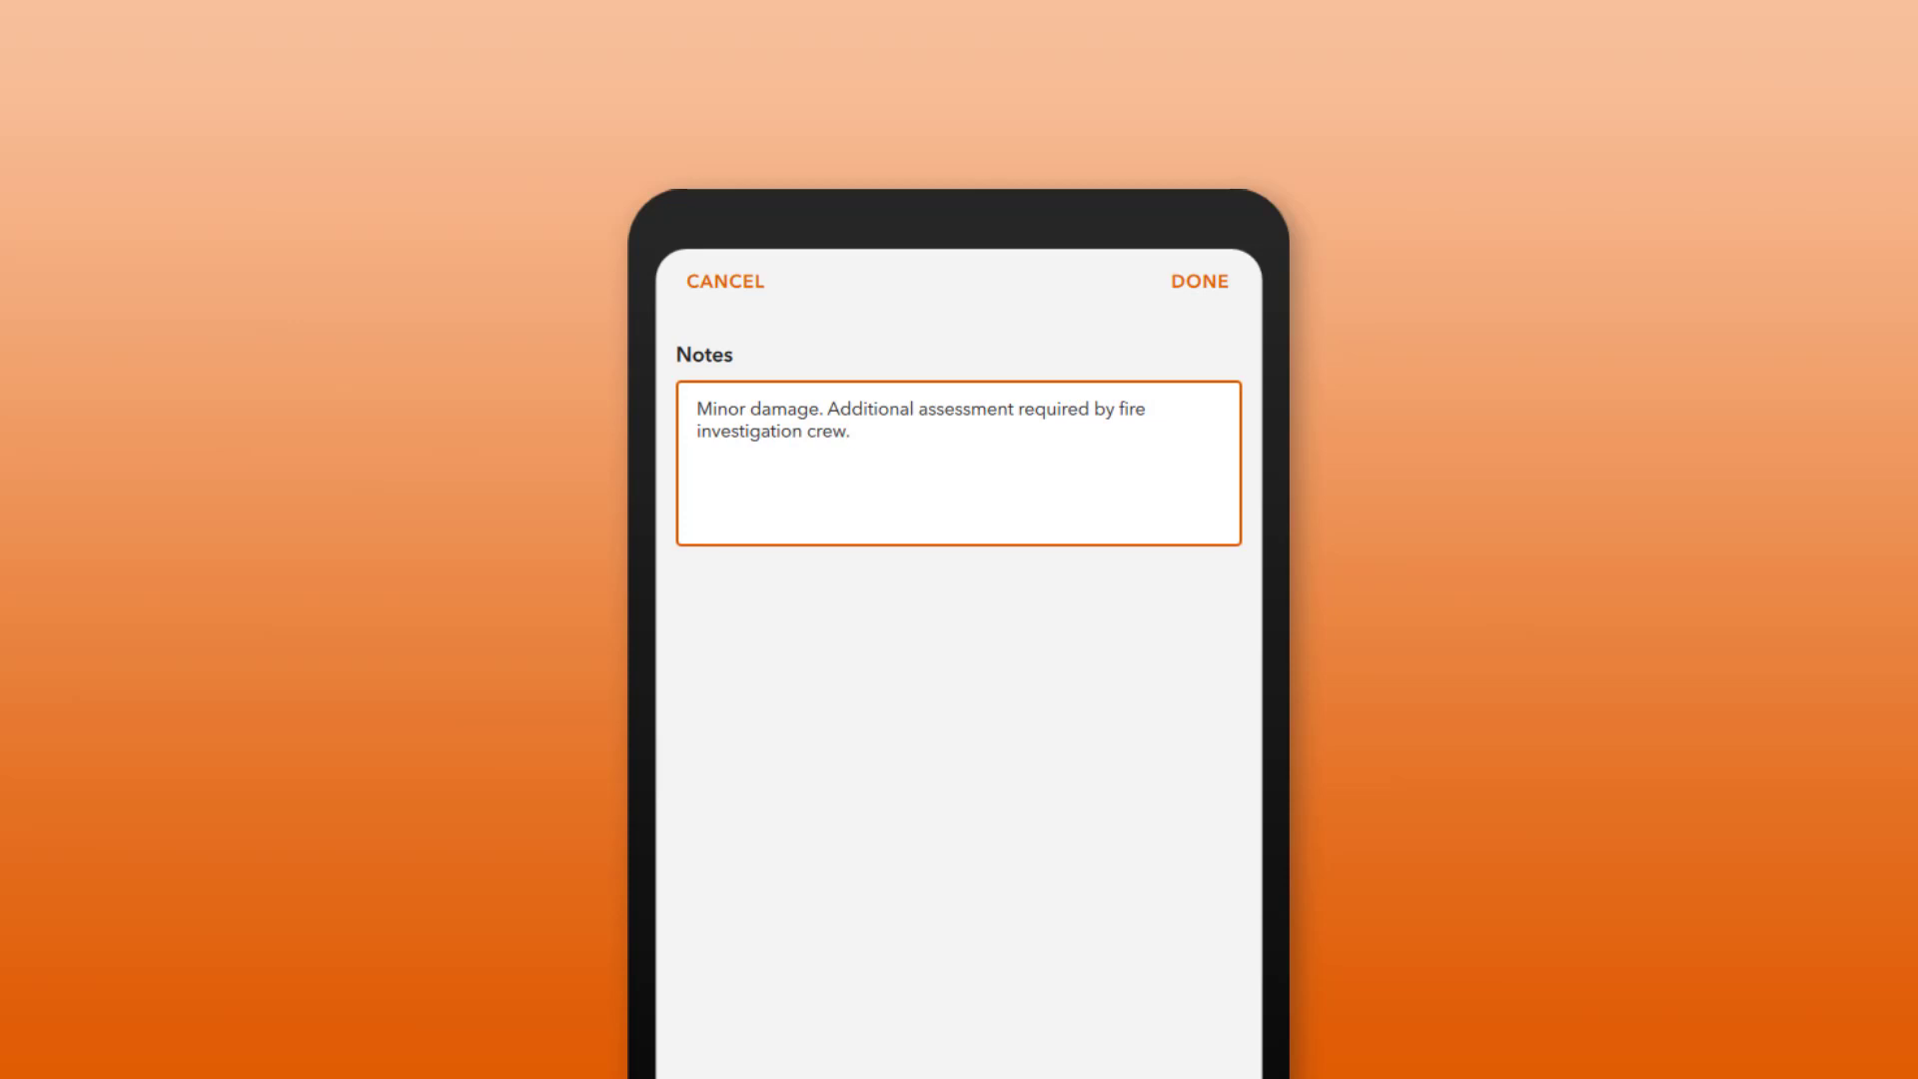
pyautogui.click(1198, 285)
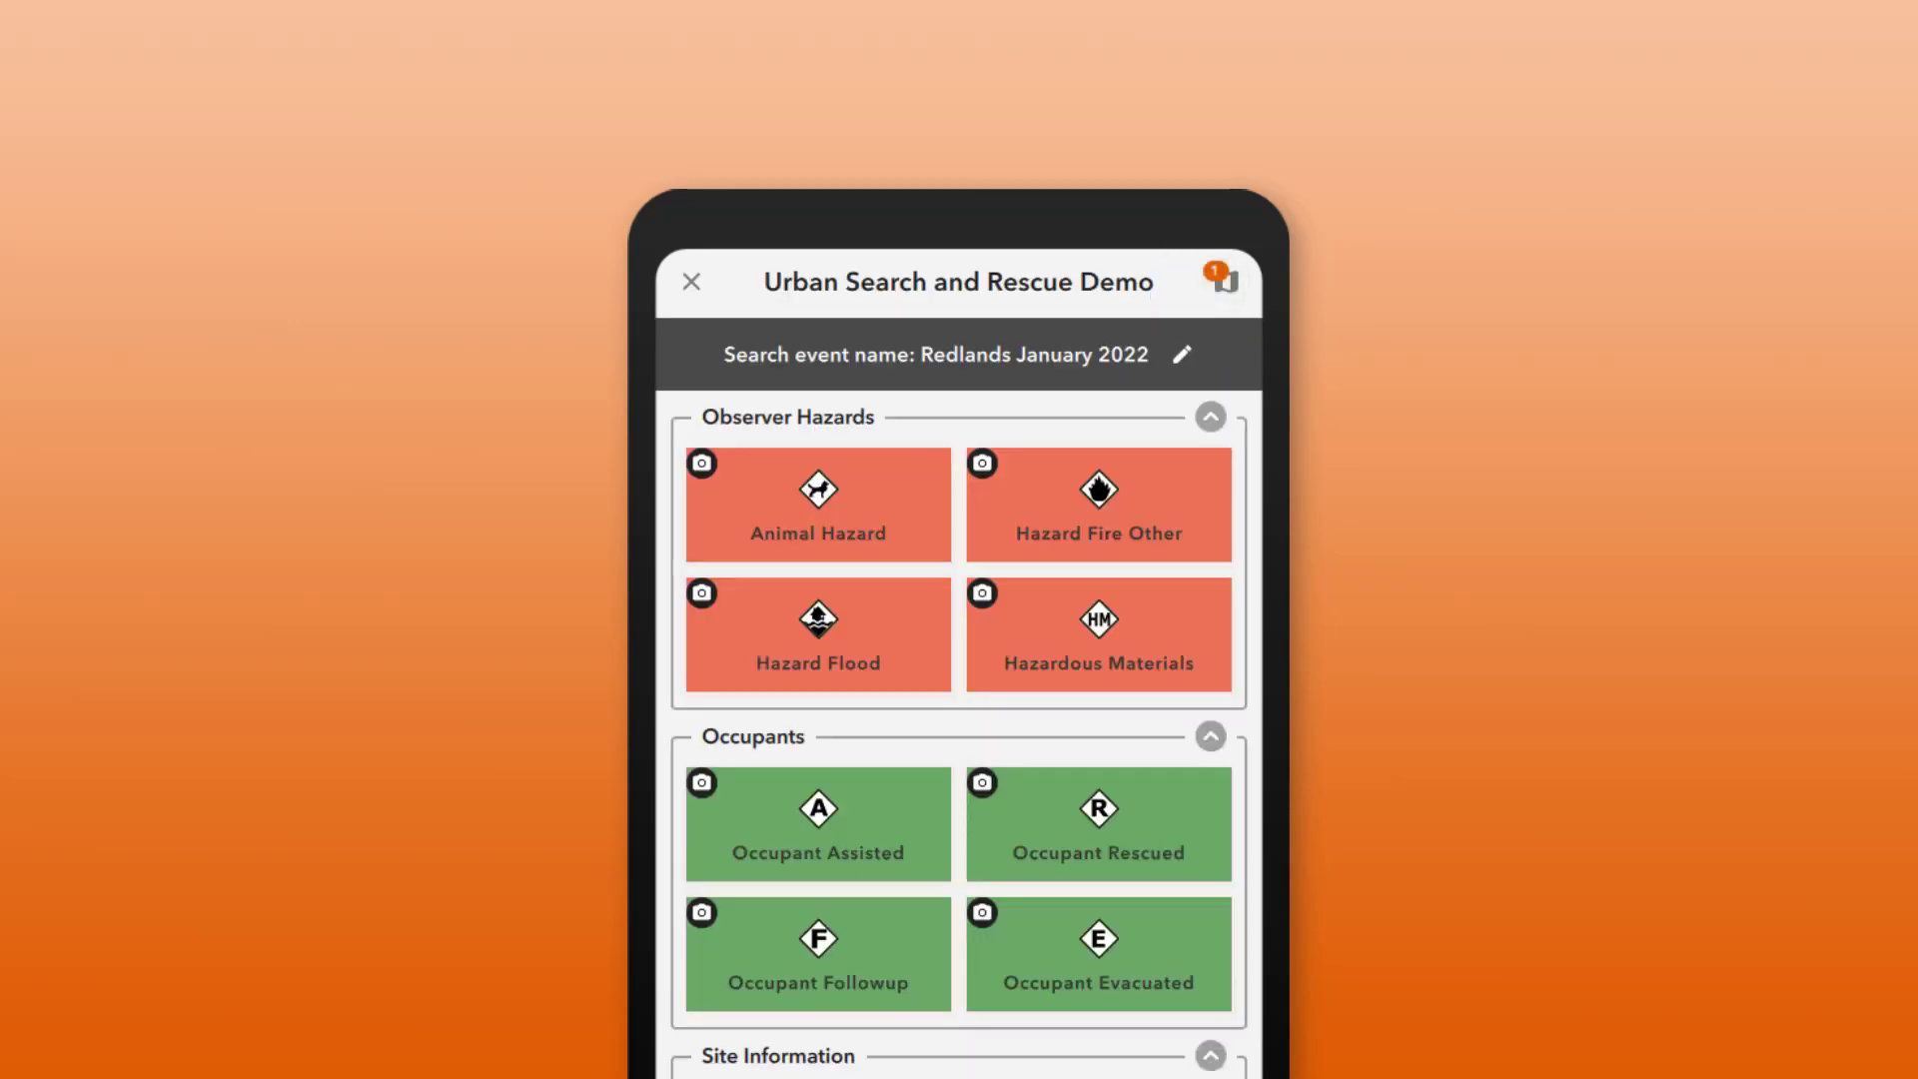
# Step: Capture an Occupant Assisted record with Medium severity
pyautogui.click(793, 836)
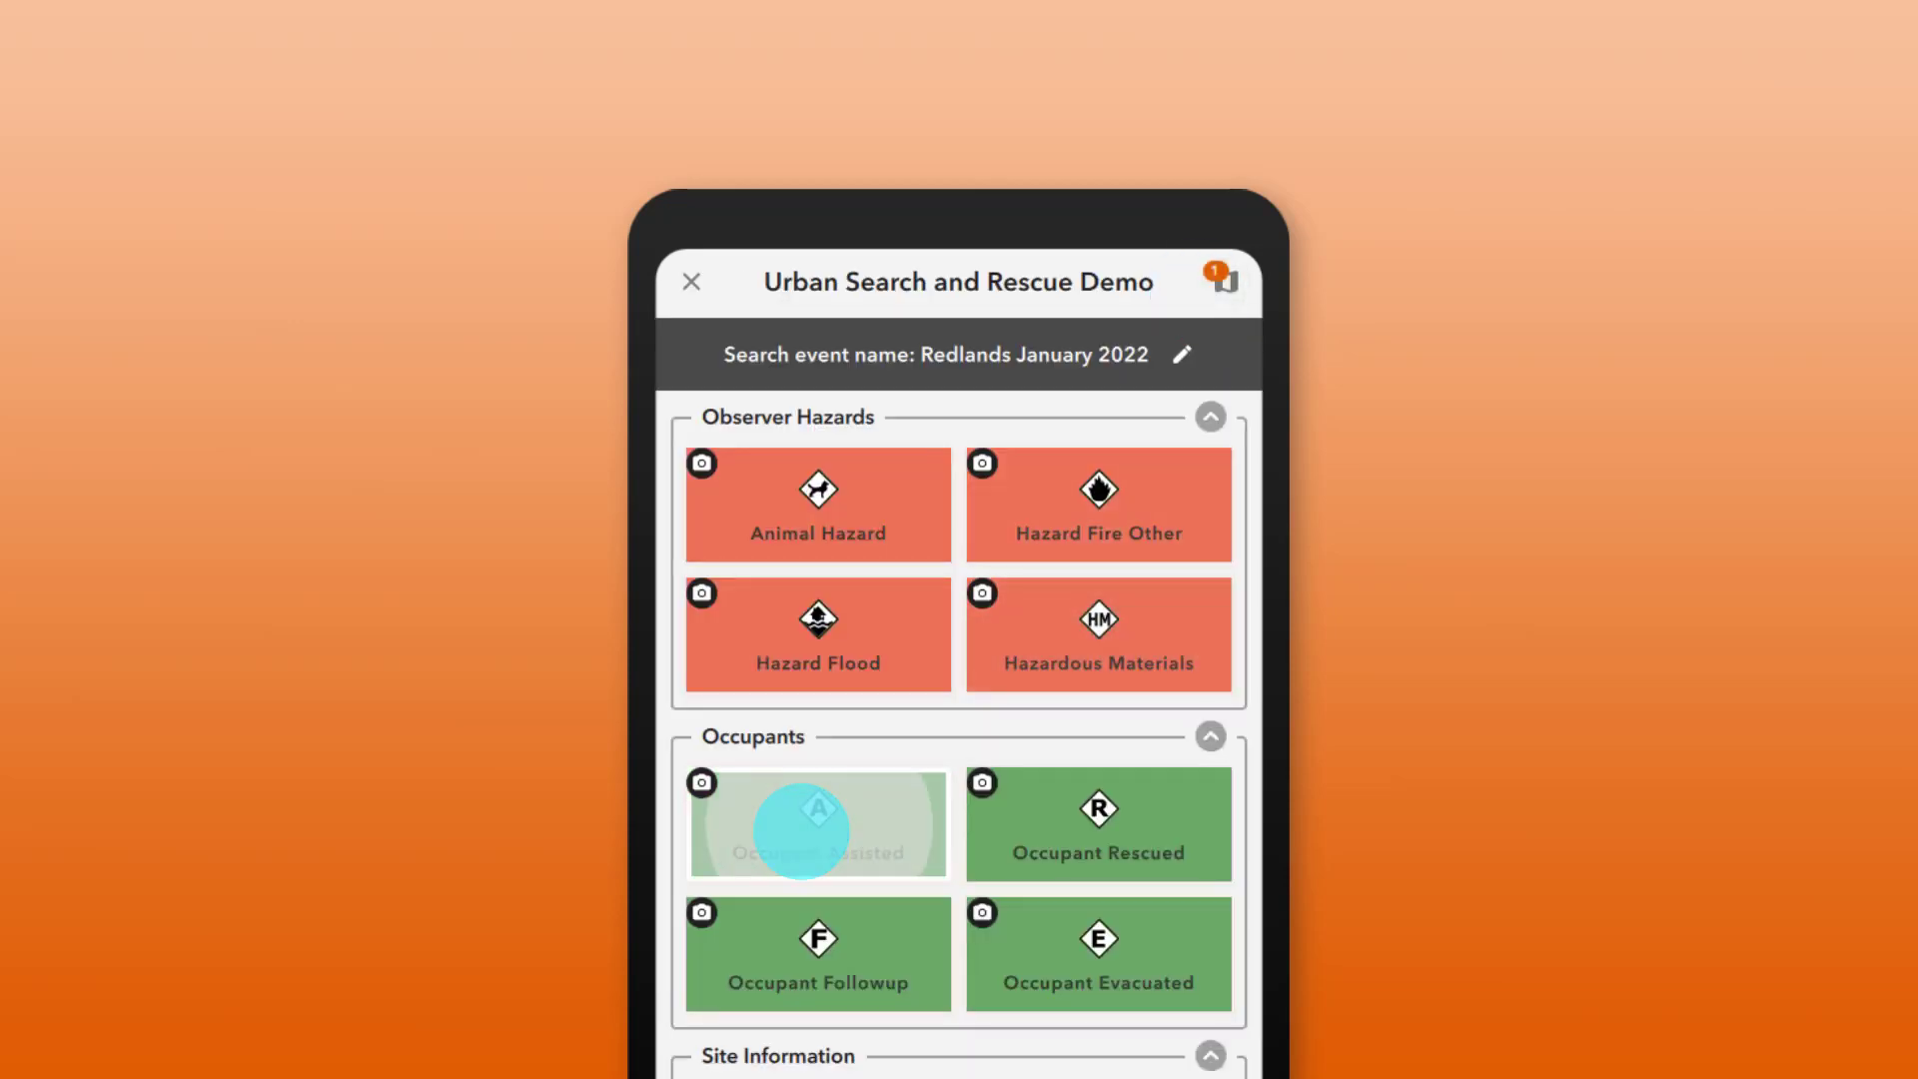
pyautogui.click(753, 482)
pyautogui.click(1199, 283)
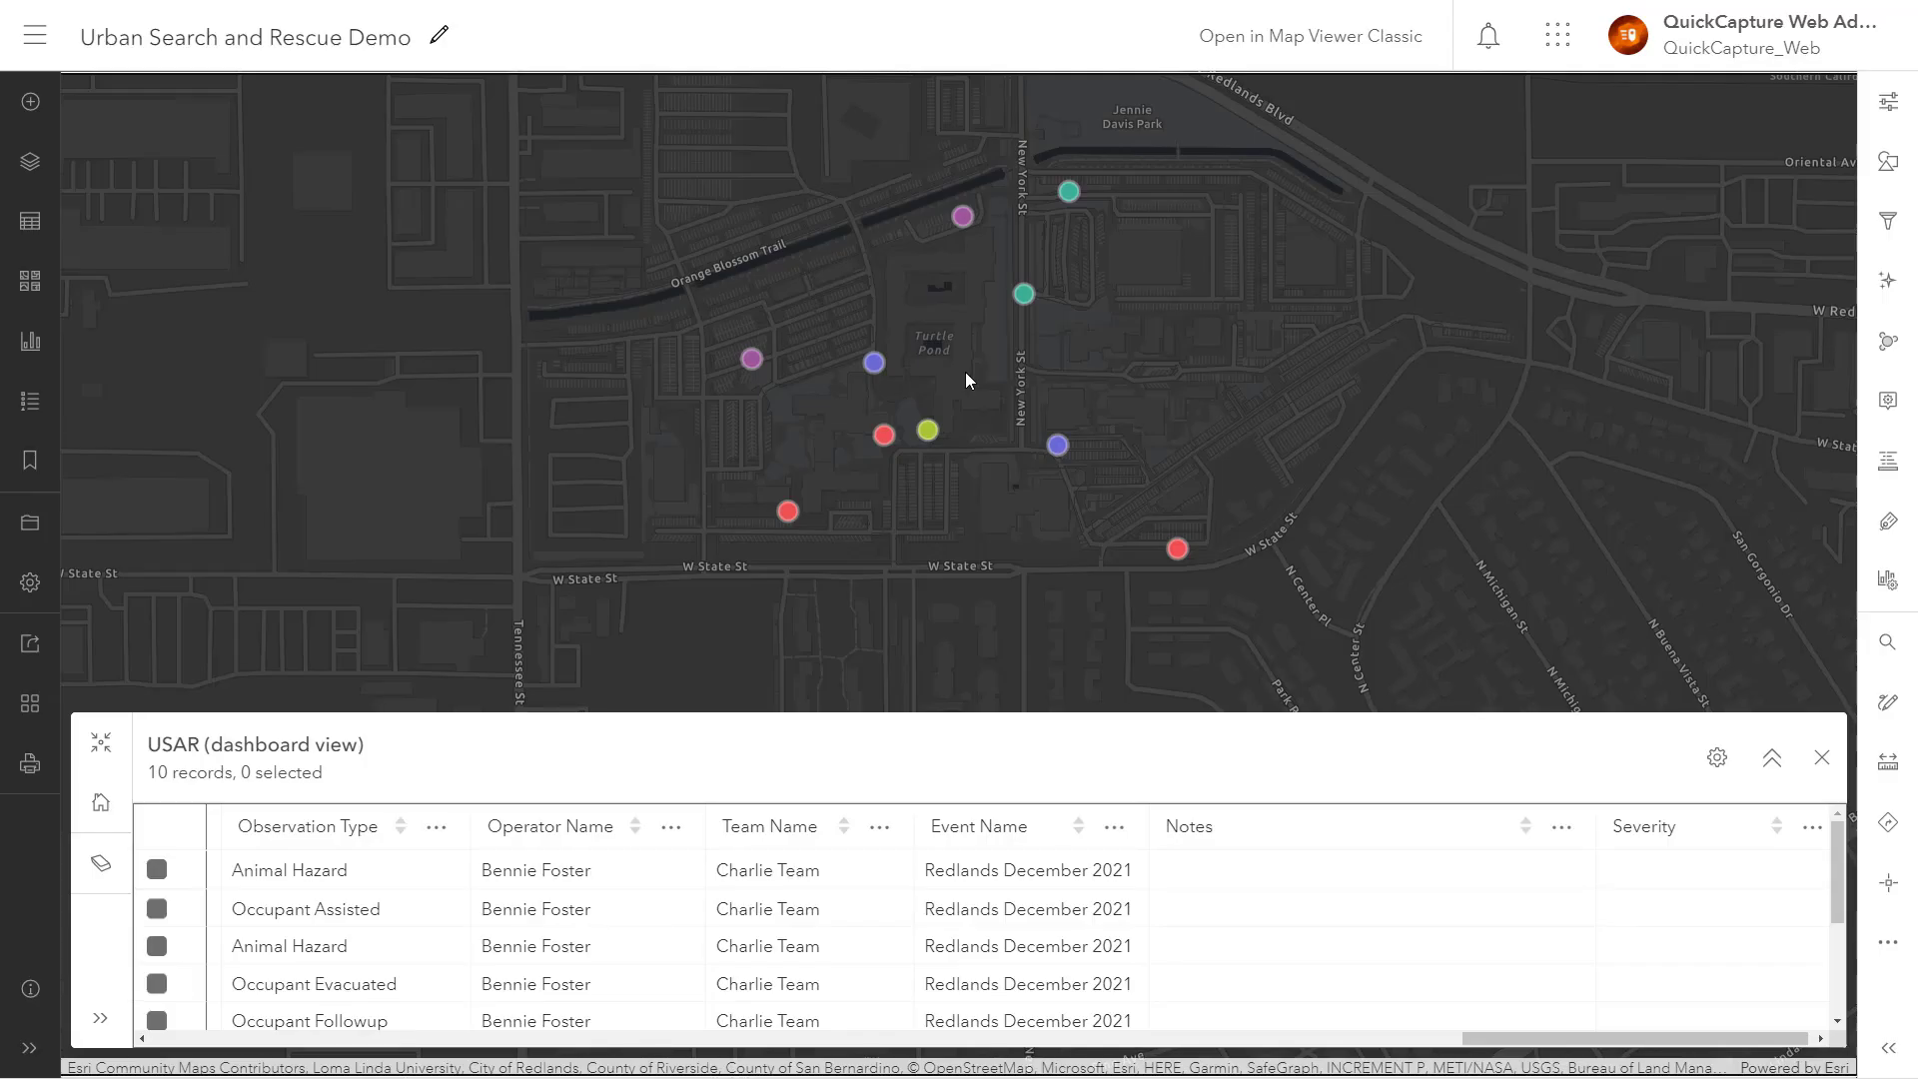
# Step: Shift the map so the captured points sit higher and expand the USAR attribute table
pyautogui.scroll(-1, 965, 372)
pyautogui.moveTo(961, 447); pyautogui.dragTo(974, 263)
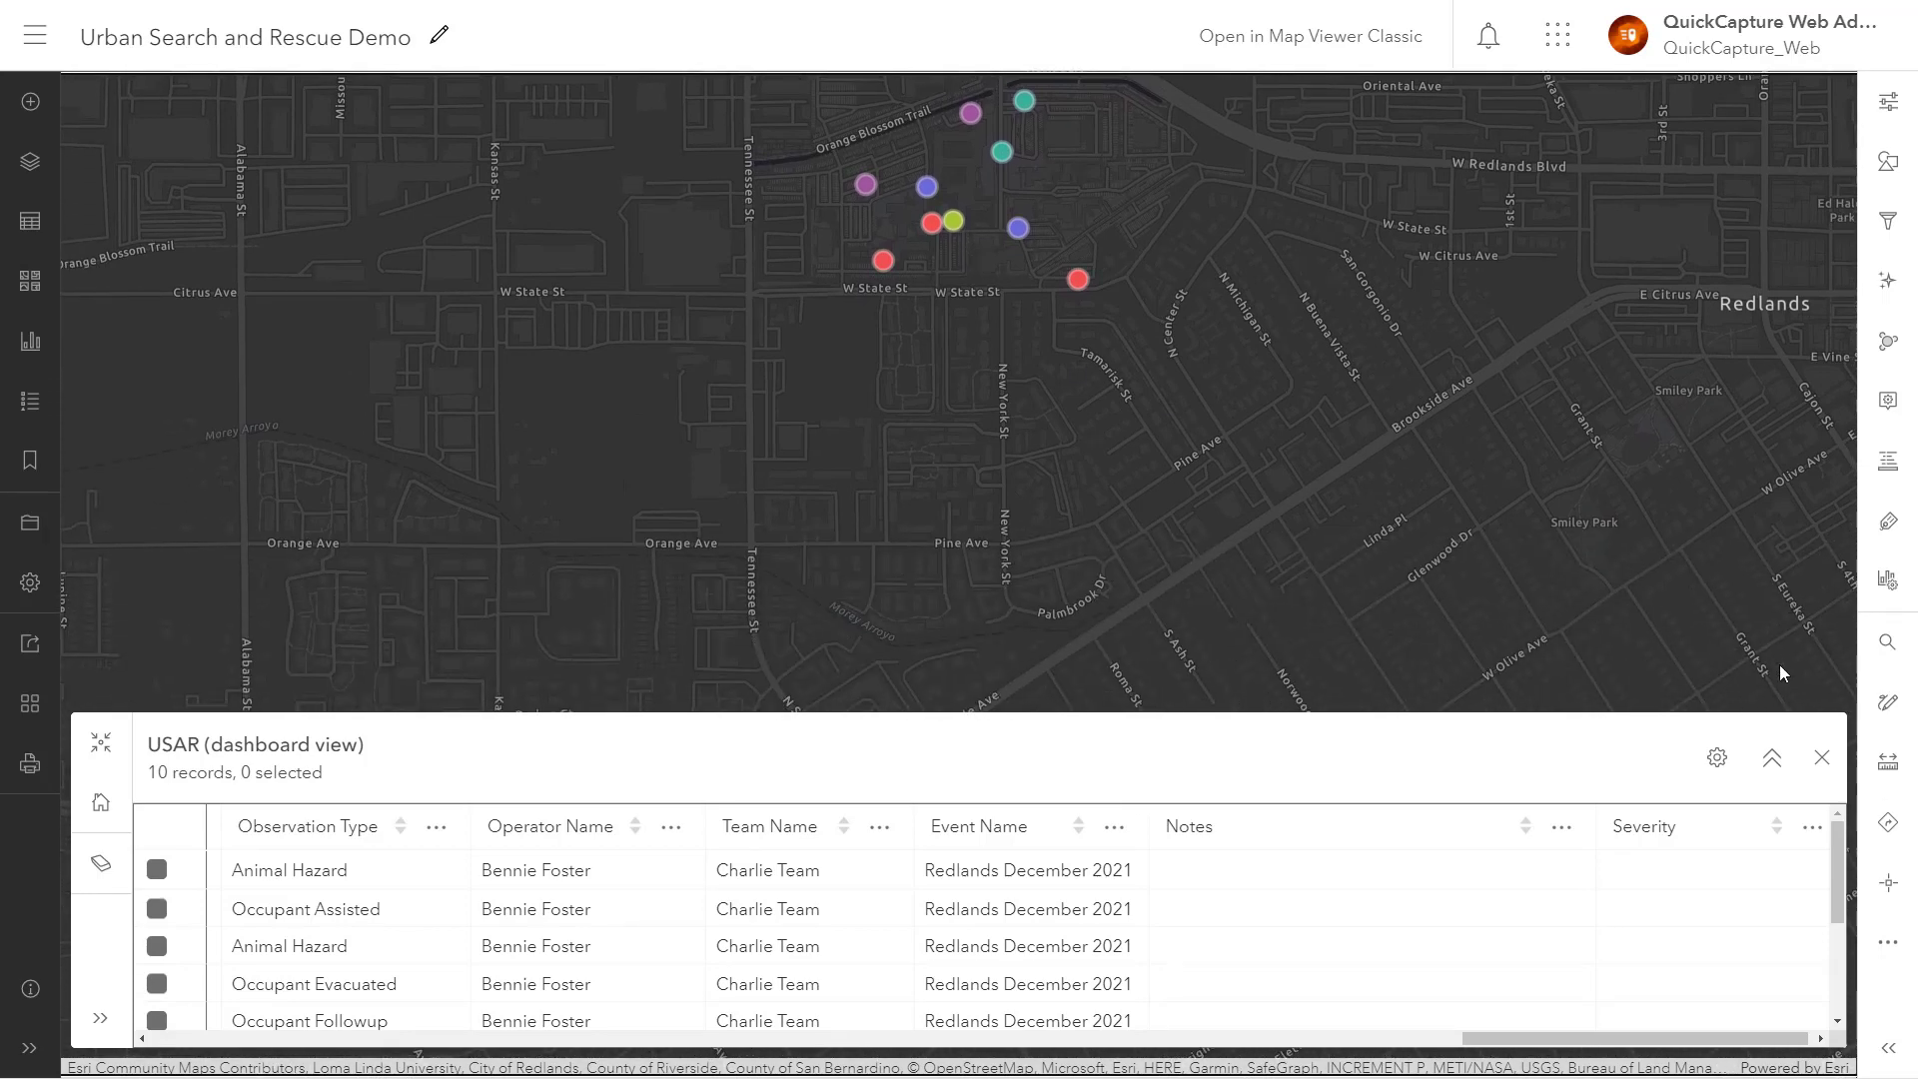
pyautogui.click(1774, 754)
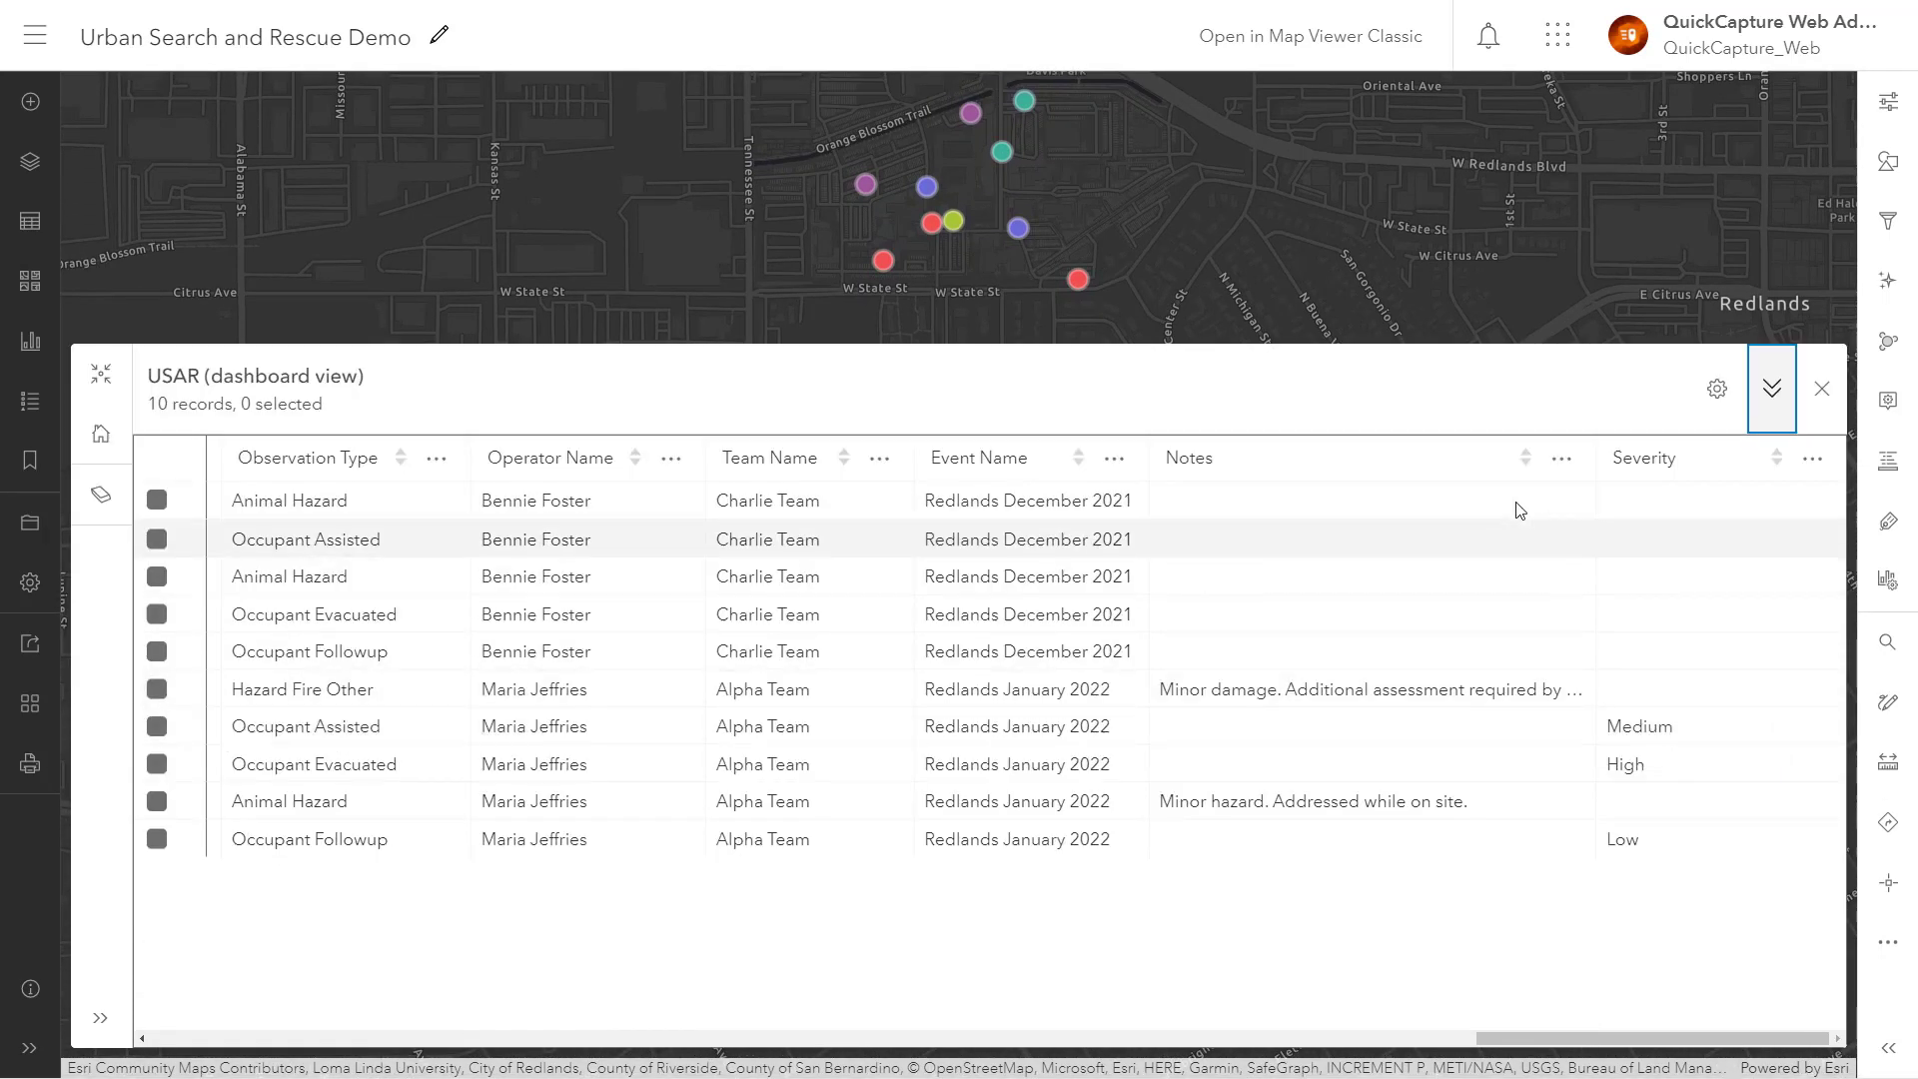